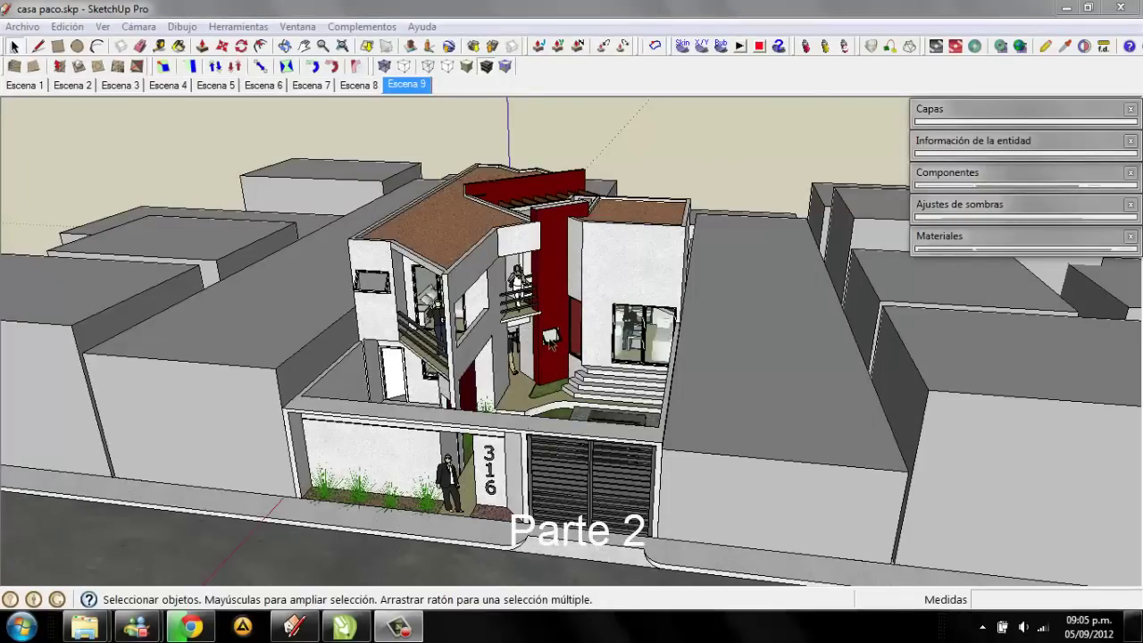
Step: Orbit around the house to face its facade, restoring the saved scene view
mouse_move(563, 344)
middle_mouse_down()
mouse_move(581, 327)
mouse_move(598, 336)
middle_mouse_up()
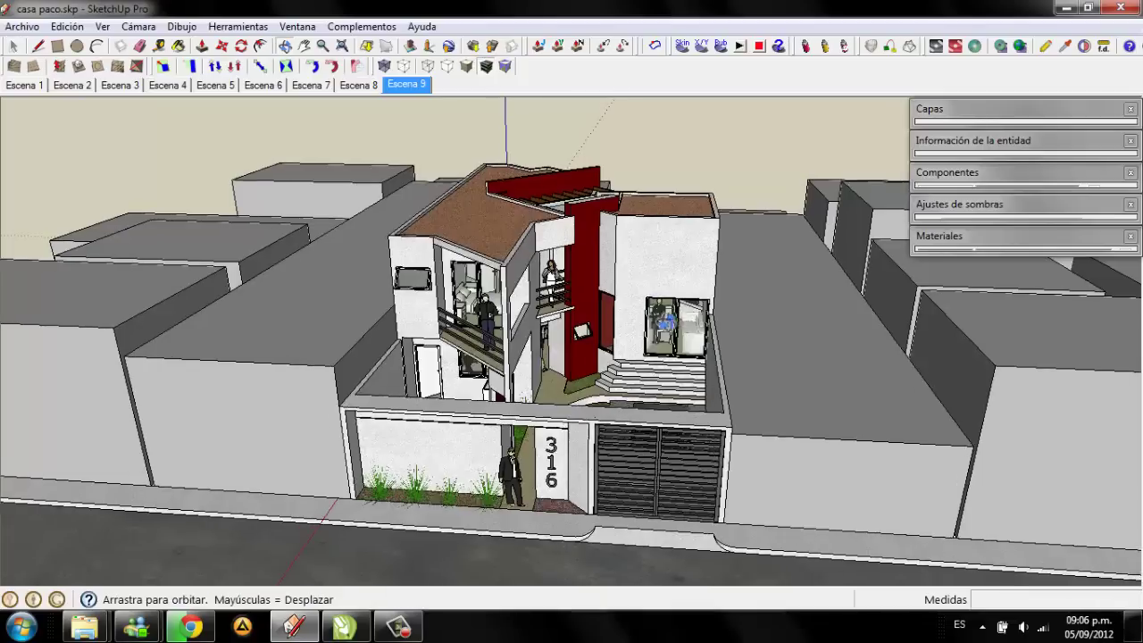
middle_click_drag(677, 311, 661, 322)
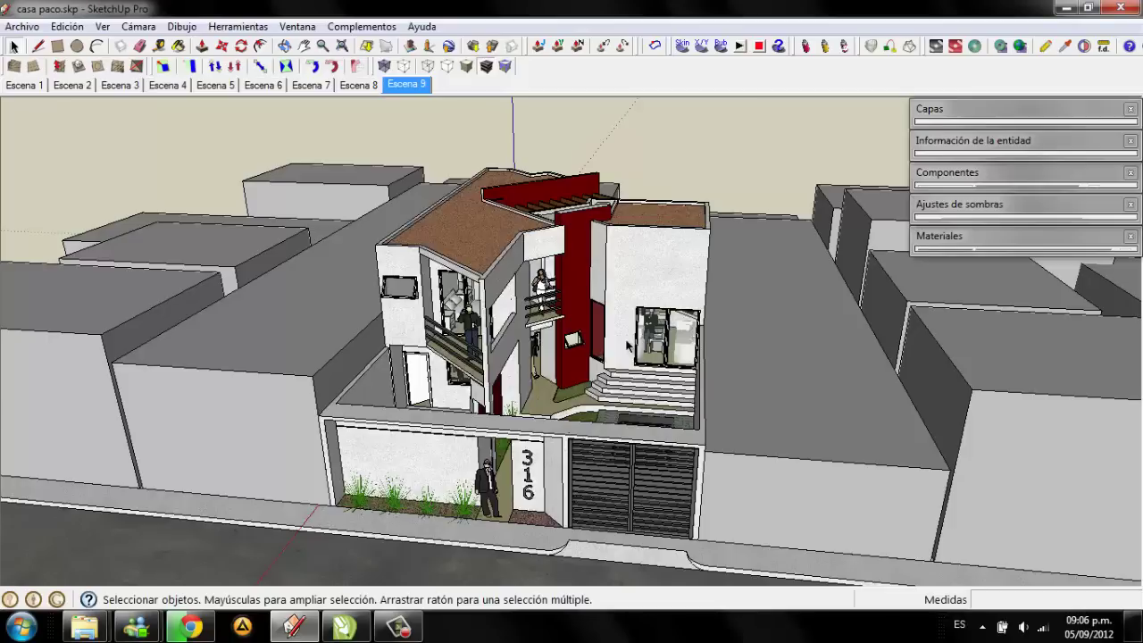
middle_click_drag(628, 345, 670, 375)
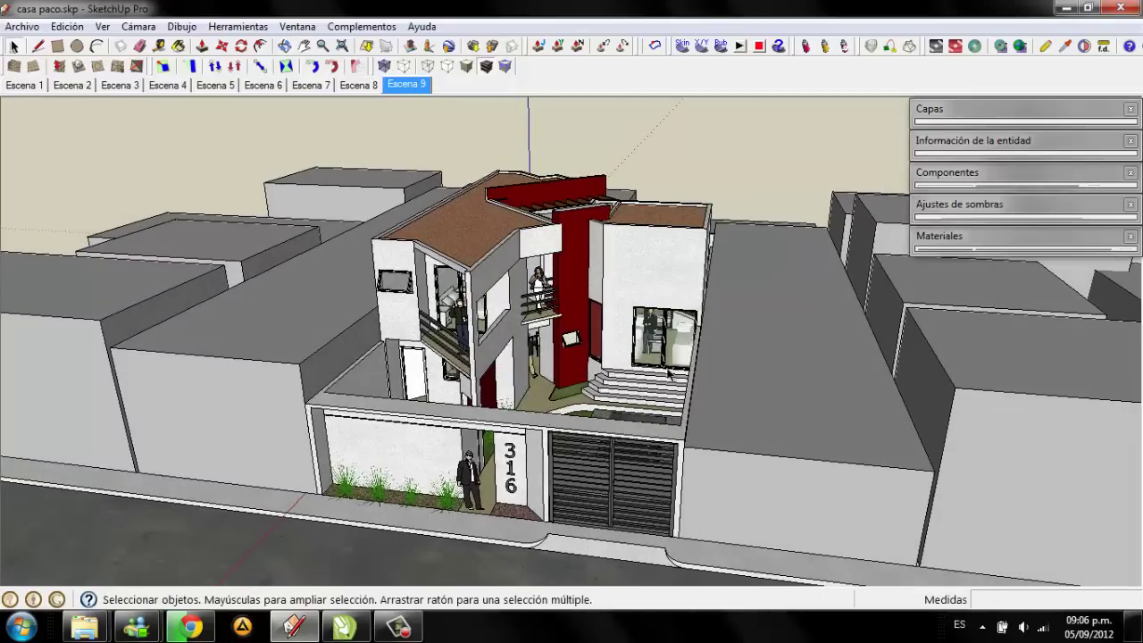
mouse_move(483, 275)
middle_mouse_down()
mouse_move(455, 402)
mouse_move(539, 354)
middle_mouse_up()
mouse_move(456, 354)
middle_mouse_down()
mouse_move(576, 302)
mouse_move(646, 372)
mouse_move(403, 346)
mouse_move(377, 390)
mouse_move(253, 421)
middle_mouse_up()
left_click(407, 84)
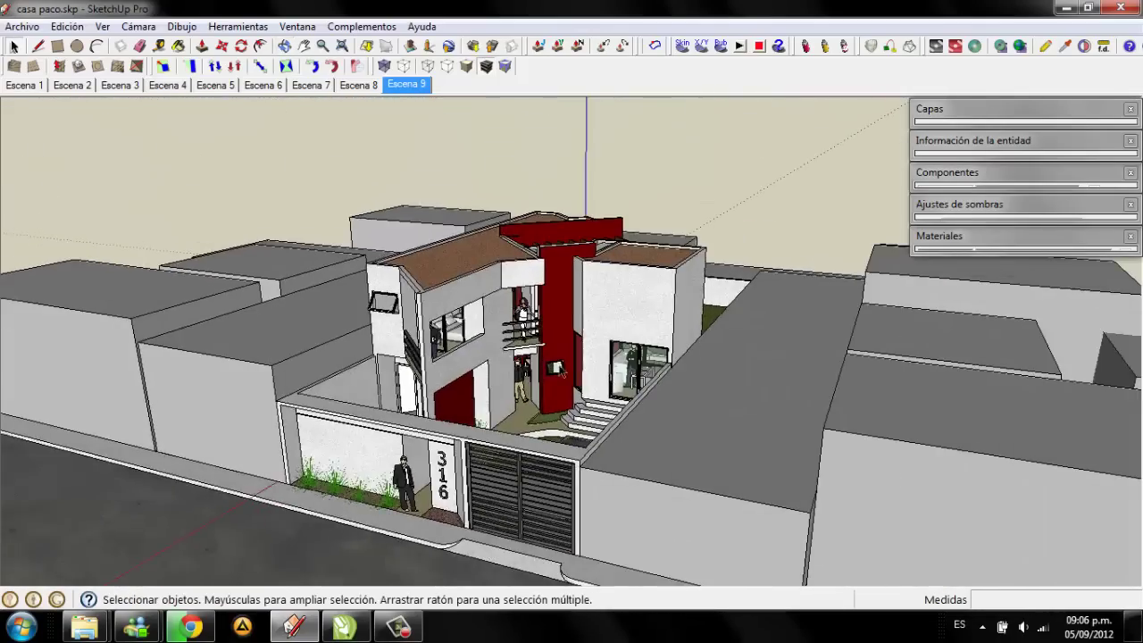
mouse_move(706, 358)
middle_mouse_down()
mouse_move(755, 353)
mouse_move(759, 329)
mouse_move(790, 323)
middle_mouse_up()
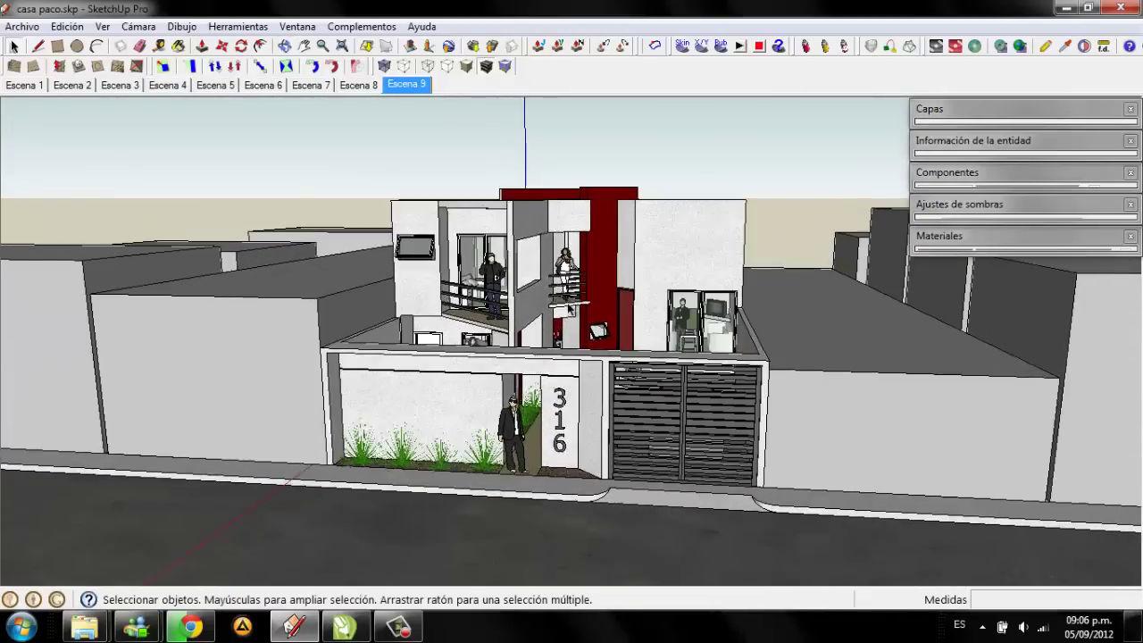
Step: From a closer bird's-eye view, start the Kerkythea Exporter's Export Model command
mouse_move(581, 322)
middle_mouse_down()
mouse_move(596, 383)
mouse_move(745, 141)
mouse_move(627, 270)
mouse_move(580, 265)
middle_mouse_up()
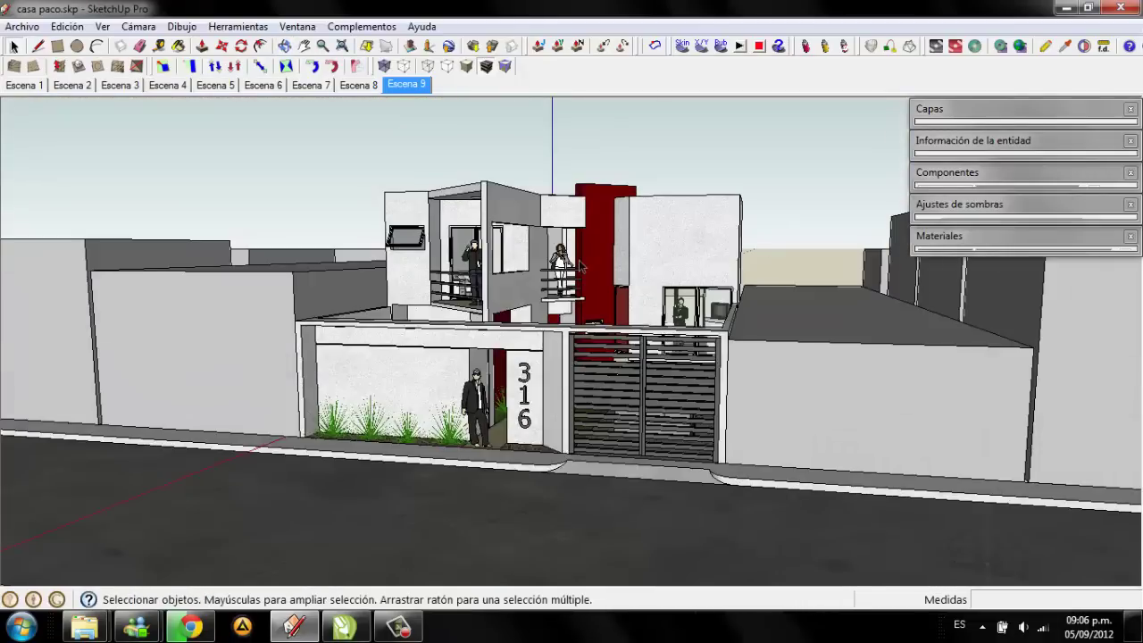
mouse_move(616, 287)
middle_mouse_down()
mouse_move(613, 264)
mouse_move(625, 268)
middle_mouse_up()
scroll(613, 259, "up", 3)
scroll(612, 259, "down", 2)
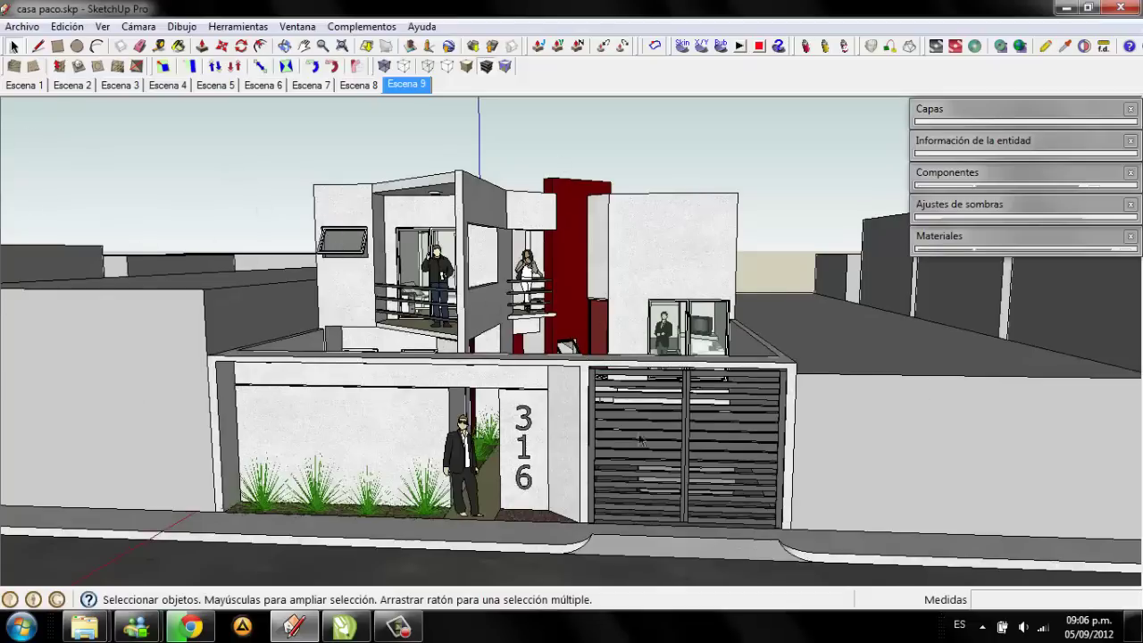
mouse_move(636, 303)
middle_mouse_down()
mouse_move(594, 301)
mouse_move(723, 264)
middle_mouse_up()
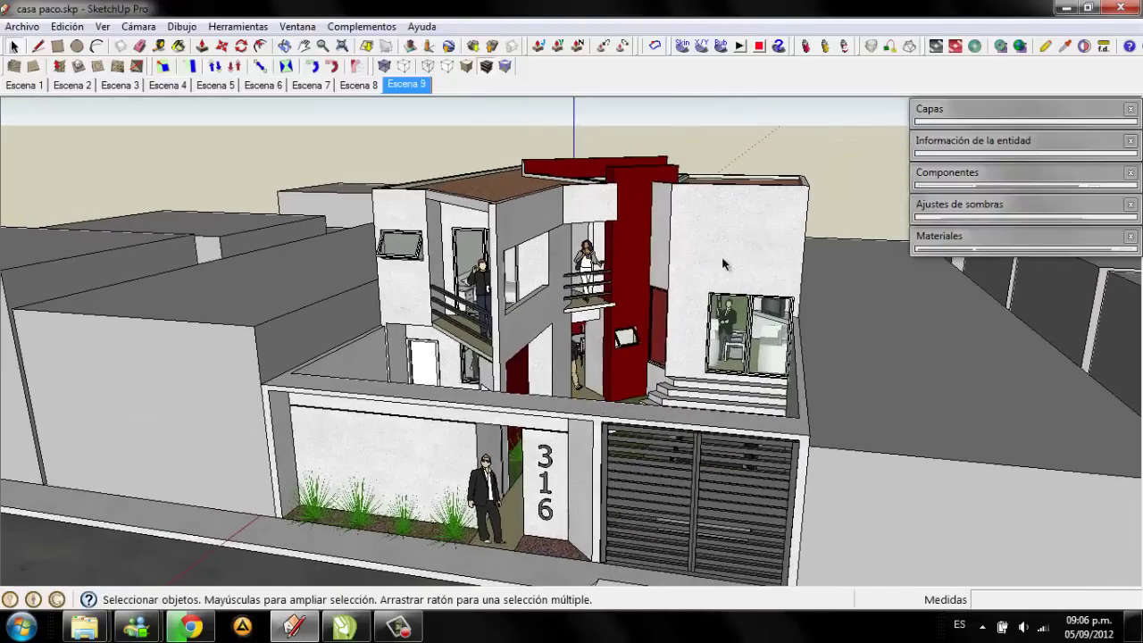
middle_click_drag(681, 232, 263, 172)
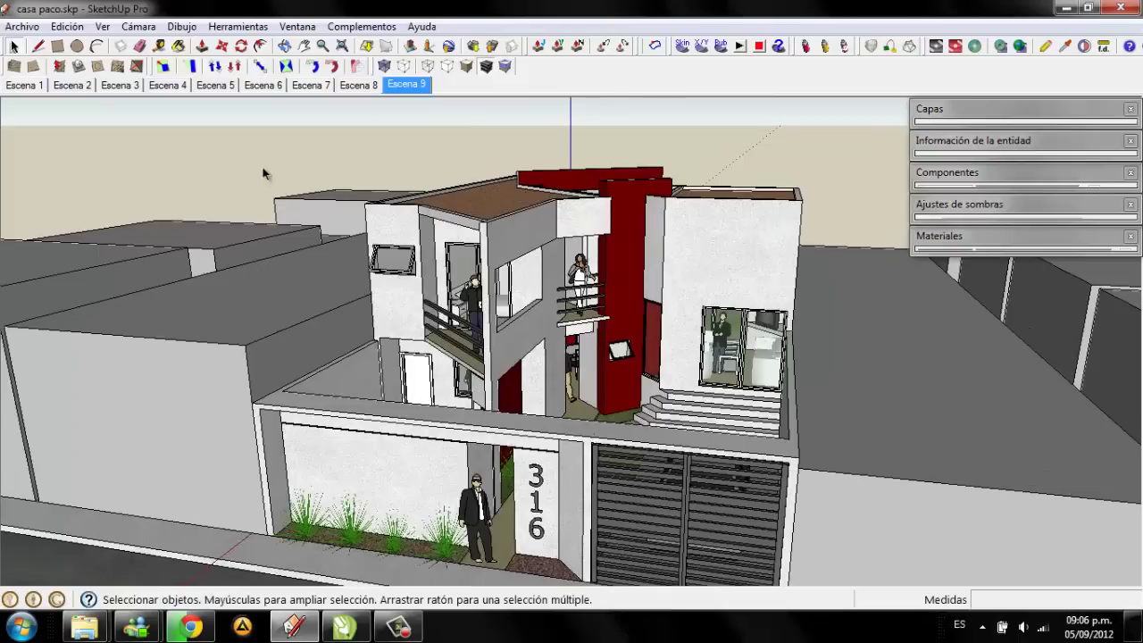
left_click(356, 29)
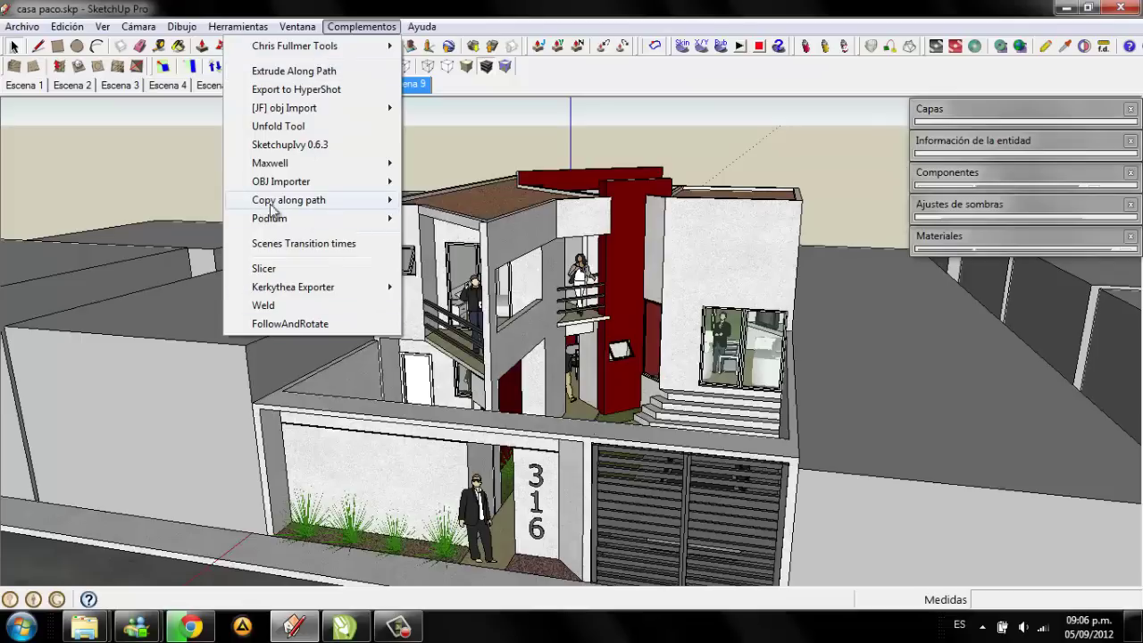
mouse_move(293, 286)
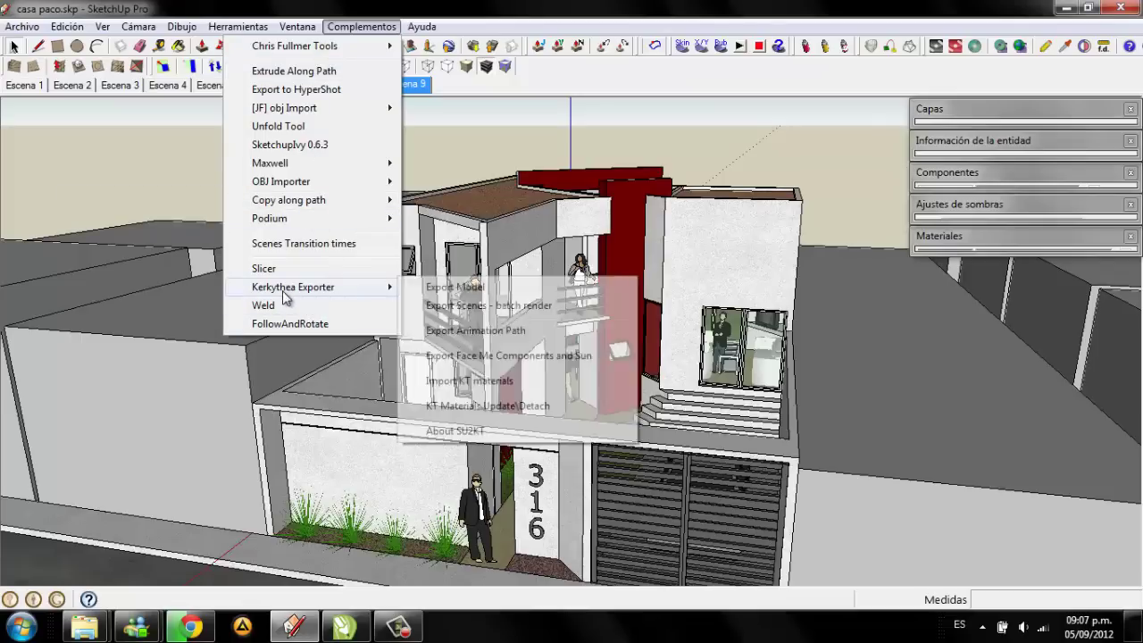
left_click(464, 287)
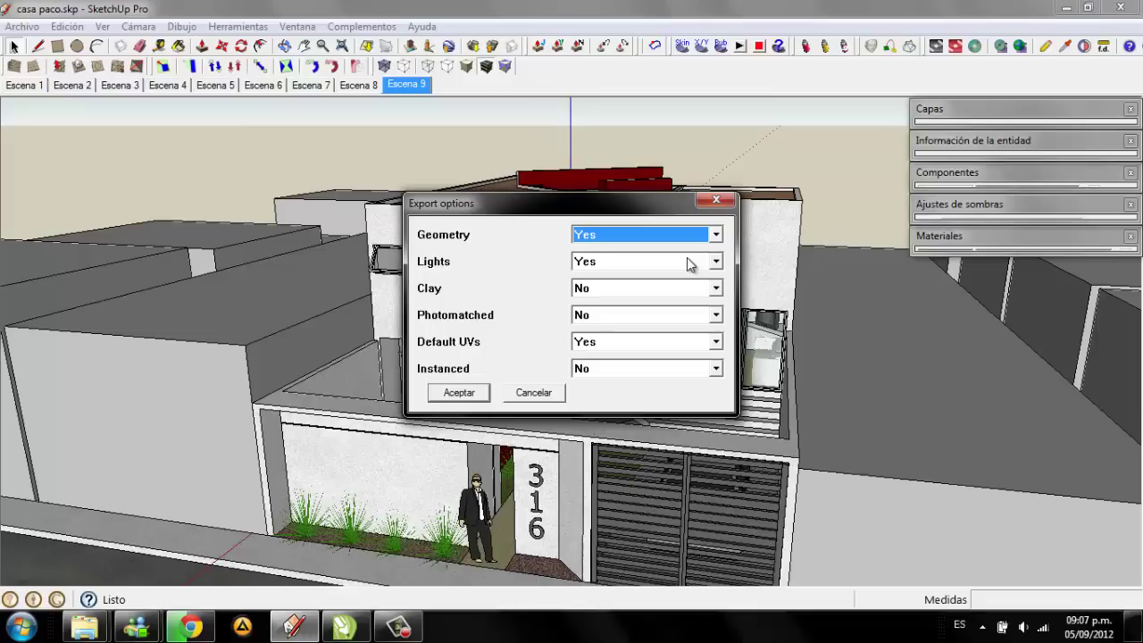
Step: Cancel the export, enable shadows with the sun at 10:31, and collapse the shadow panel
left_click(541, 395)
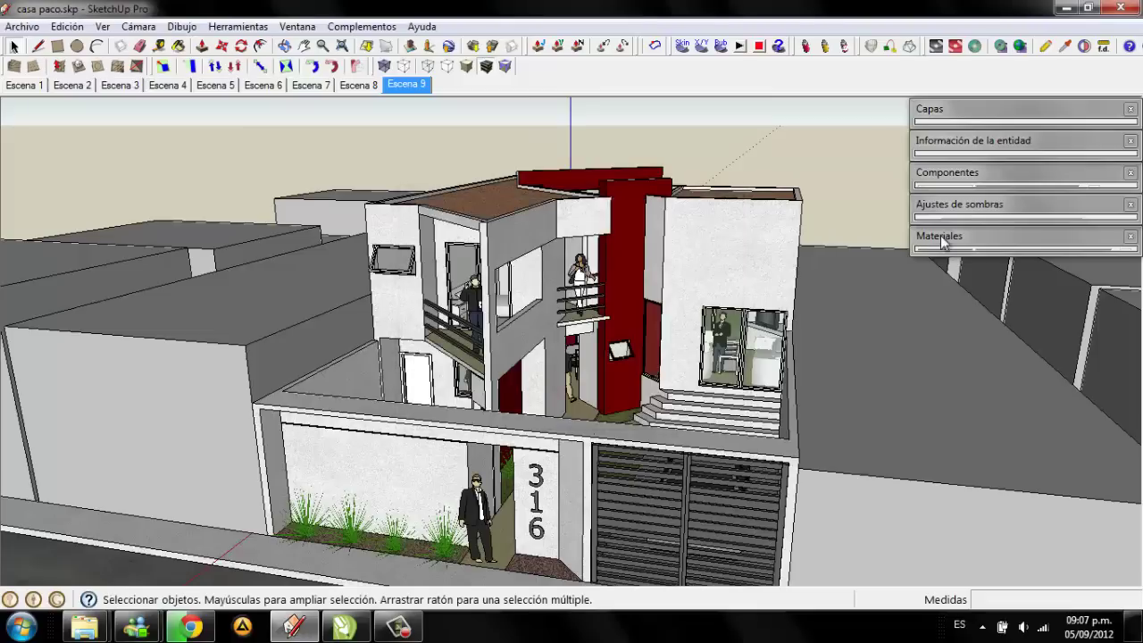
left_click(979, 210)
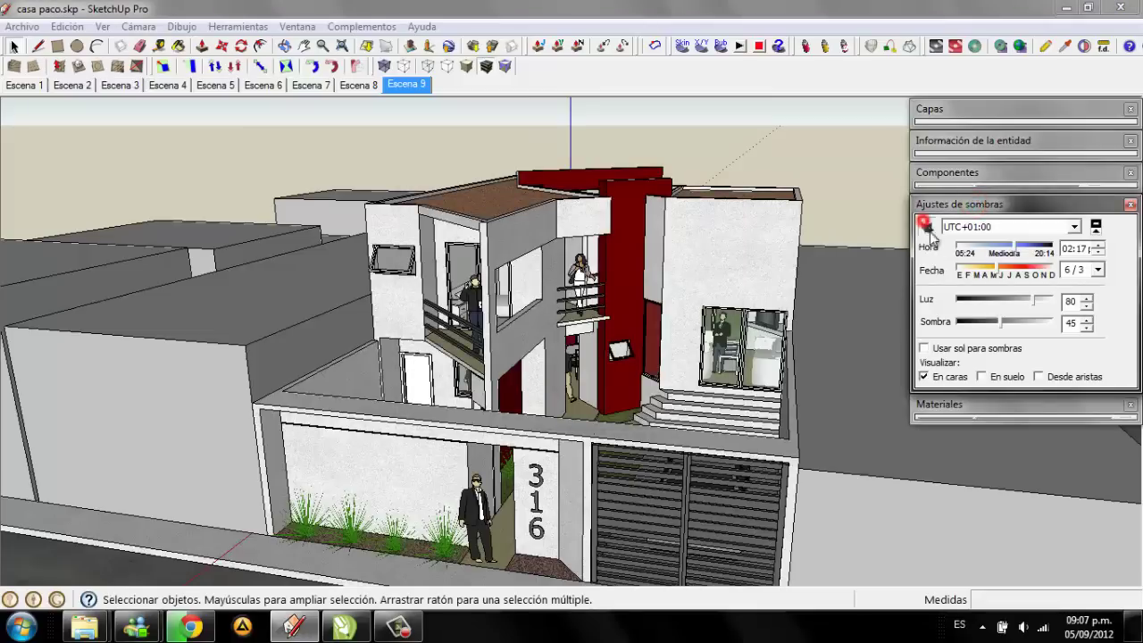
left_click(927, 226)
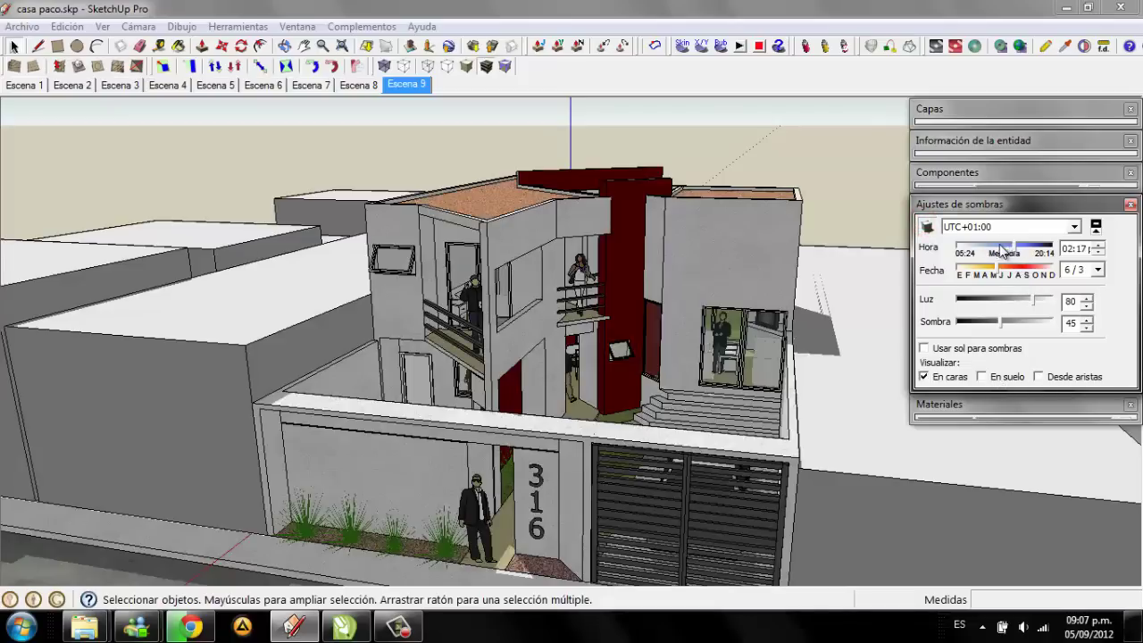
left_click(1001, 251)
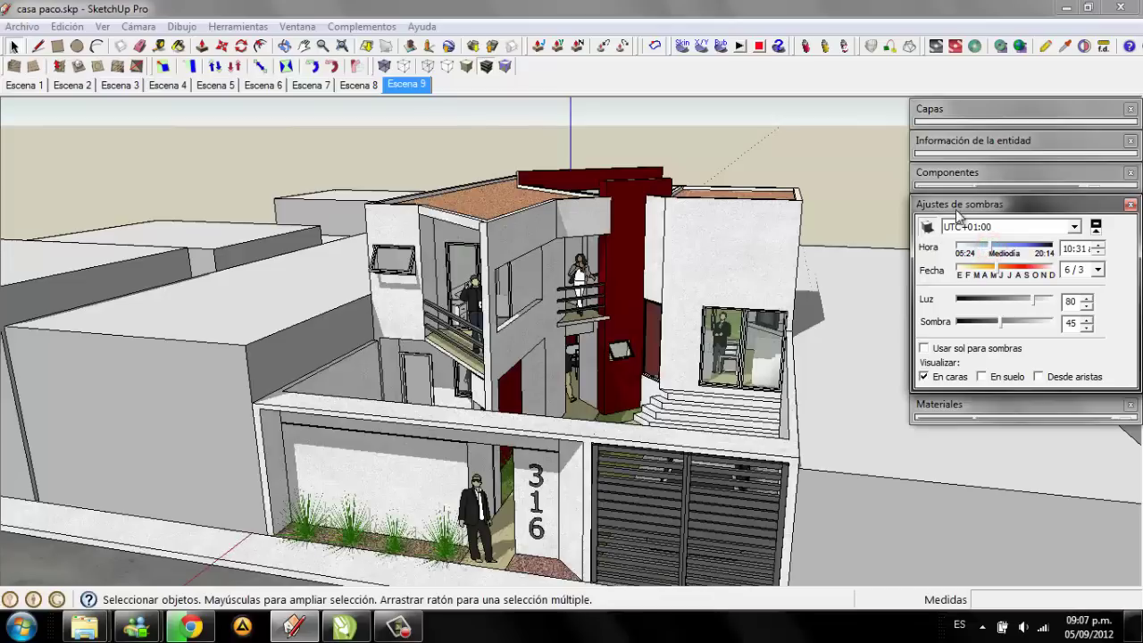
left_click(961, 204)
left_click(778, 149)
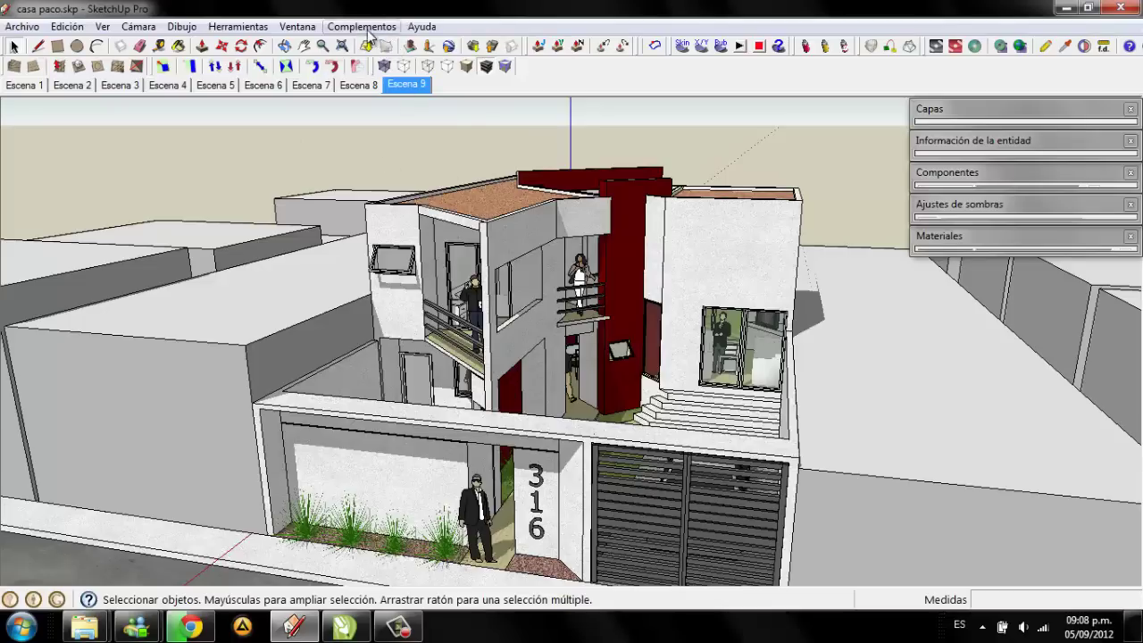
Step: Run Kerkythea Exporter > Export Model and accept the export options
left_click(366, 26)
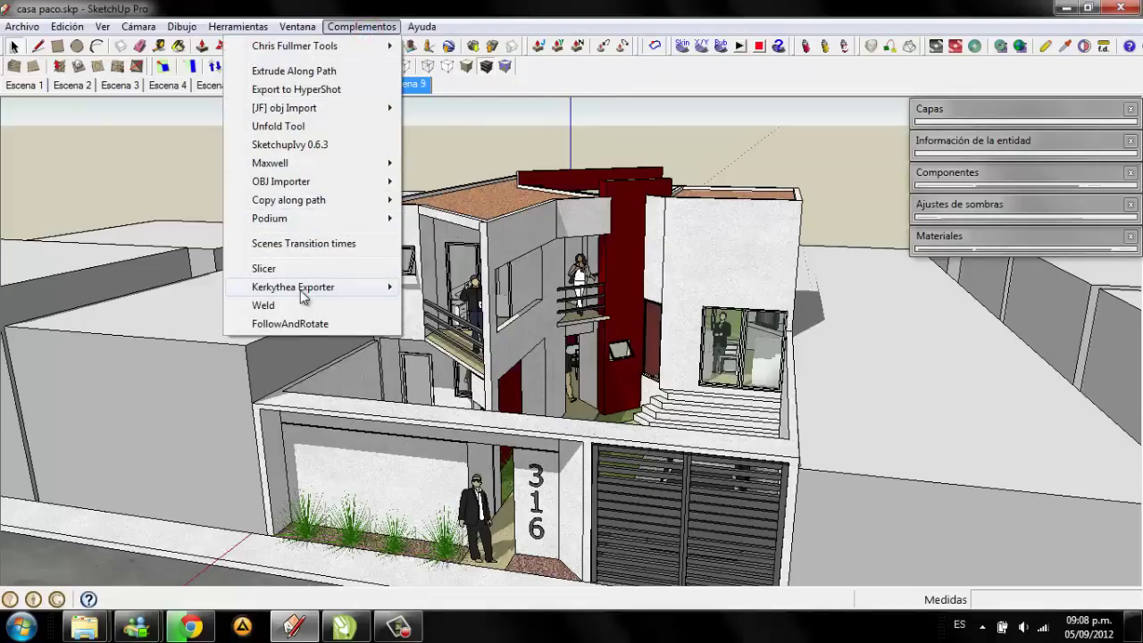
left_click(485, 289)
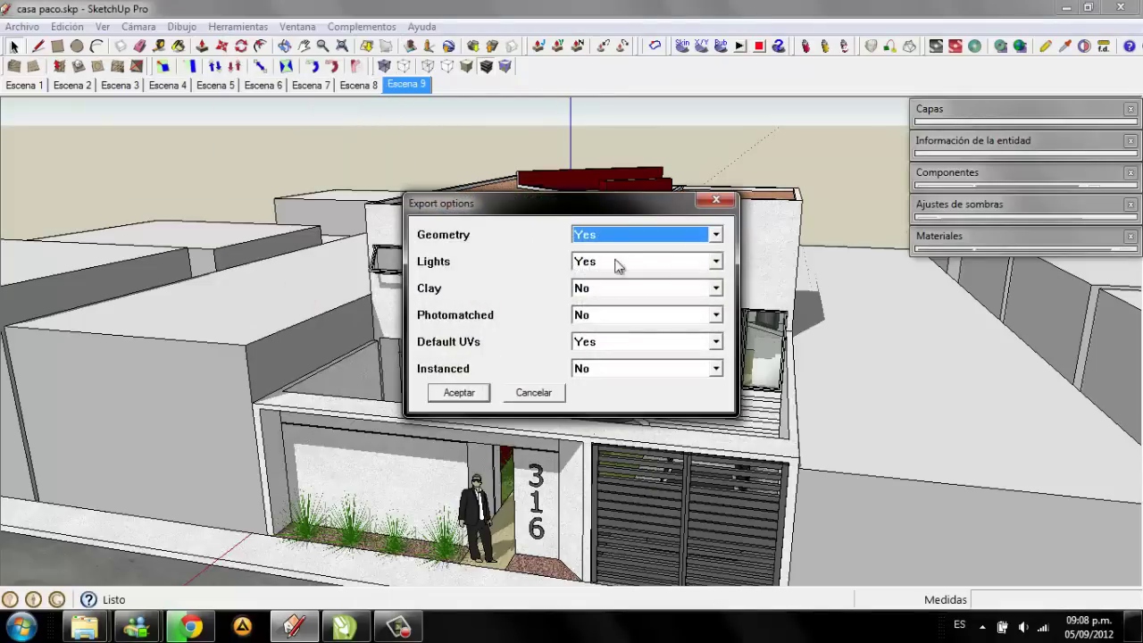
left_click(456, 392)
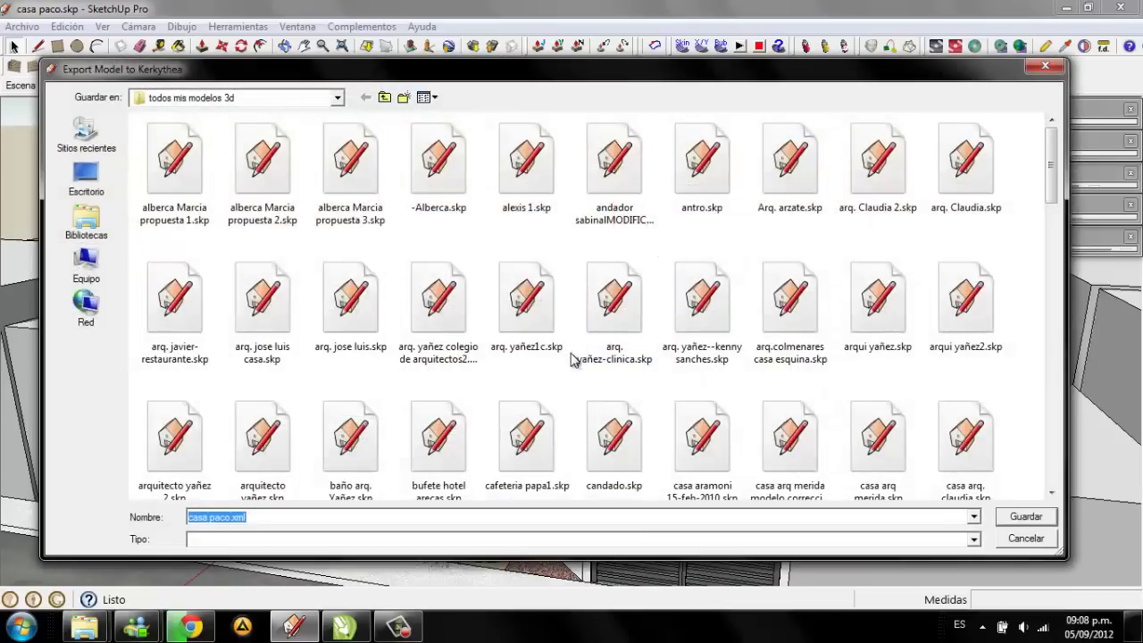
Step: Save the export as 'casa test kerkythea.xml' in the desktop's test kerkythea folder
left_click(86, 178)
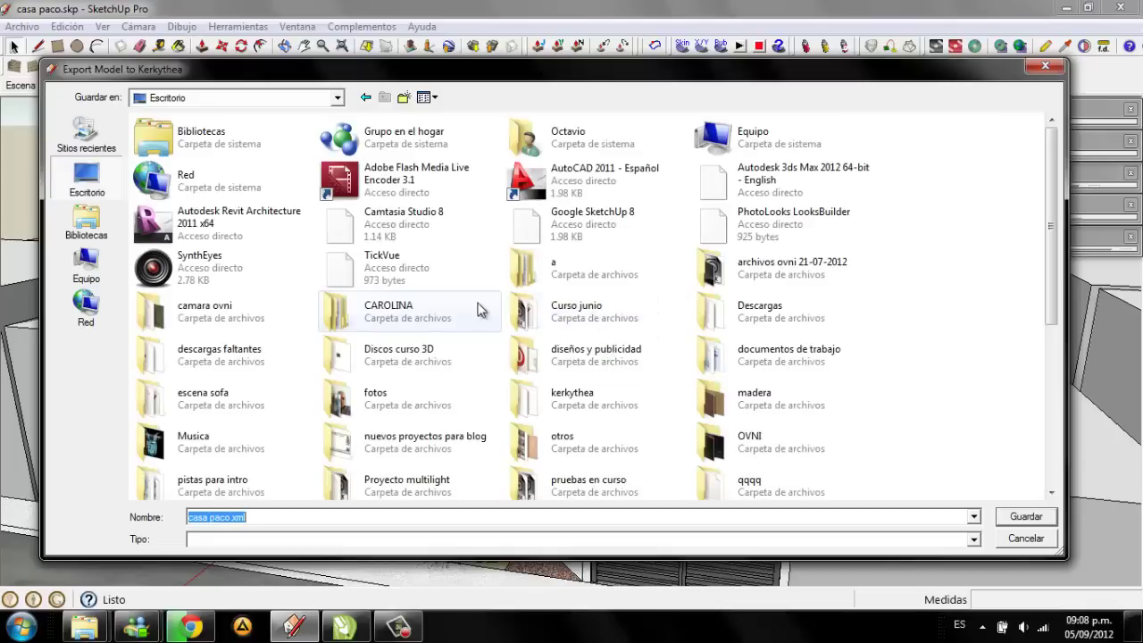
left_click(604, 308)
scroll(603, 308, "down", 3)
left_click(403, 213)
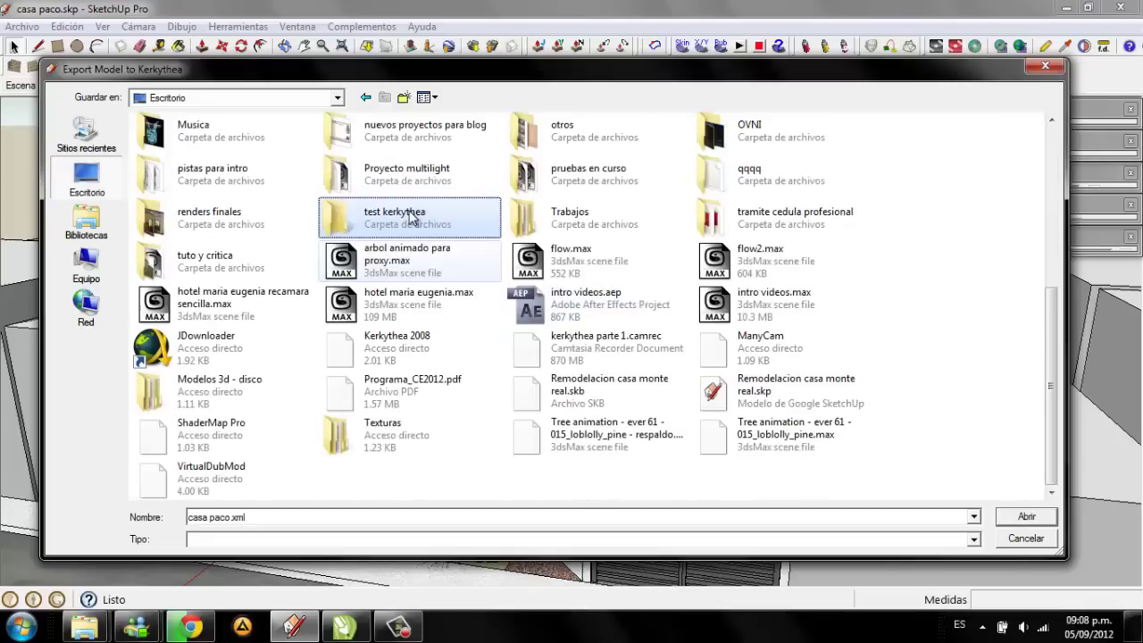
double_click(395, 213)
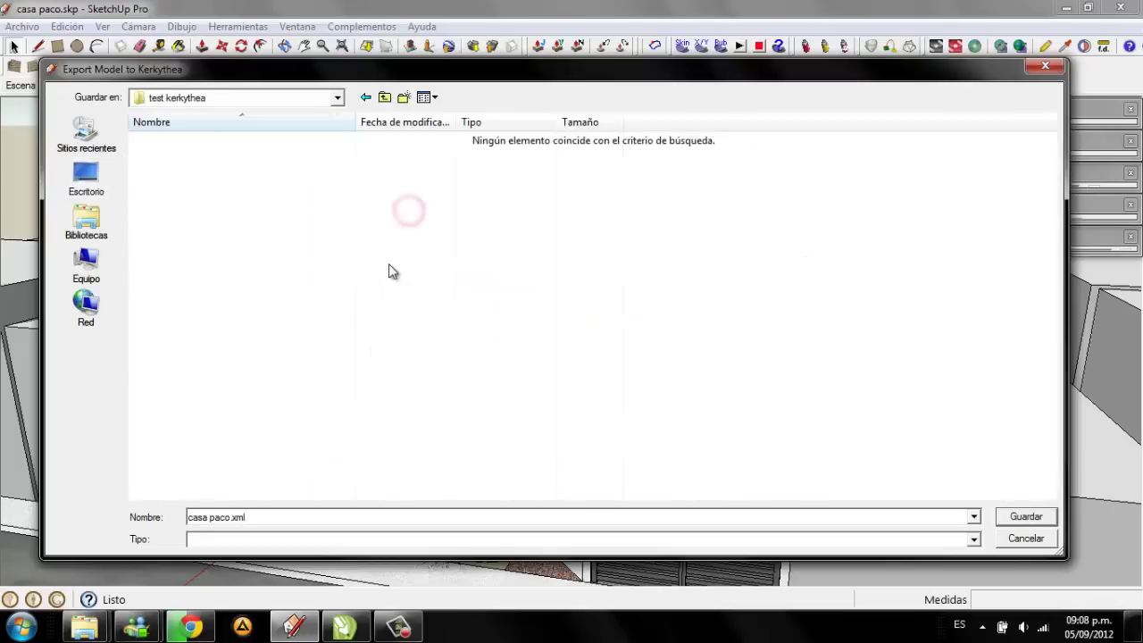
left_click(328, 516)
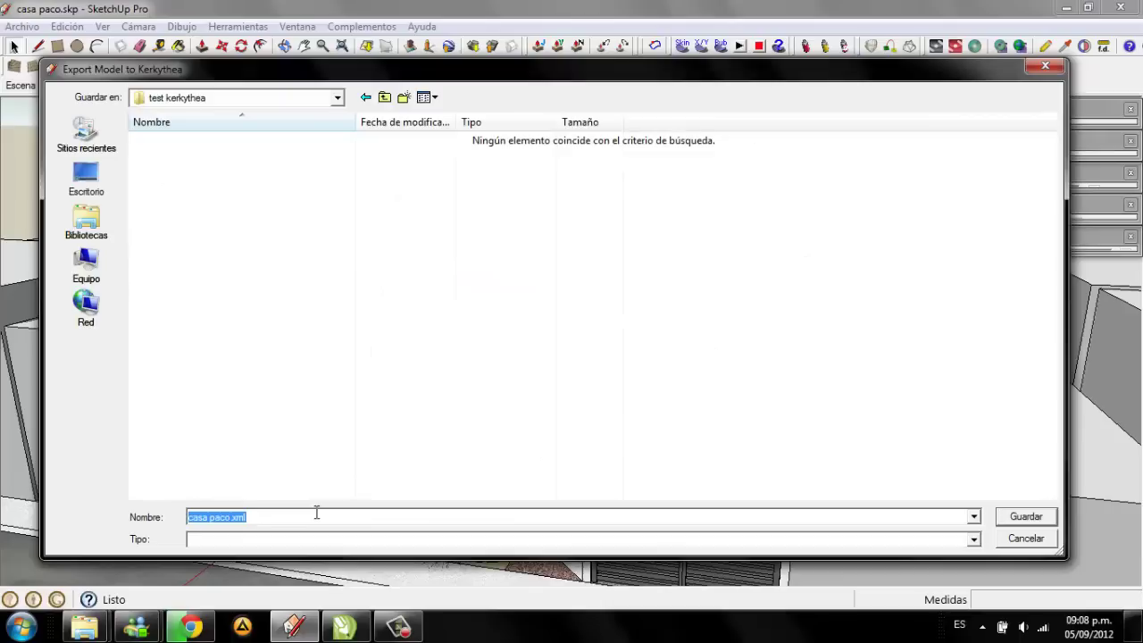
key("Home")
key("Delete")
key("Delete")
key("Delete")
key("BackSpace")
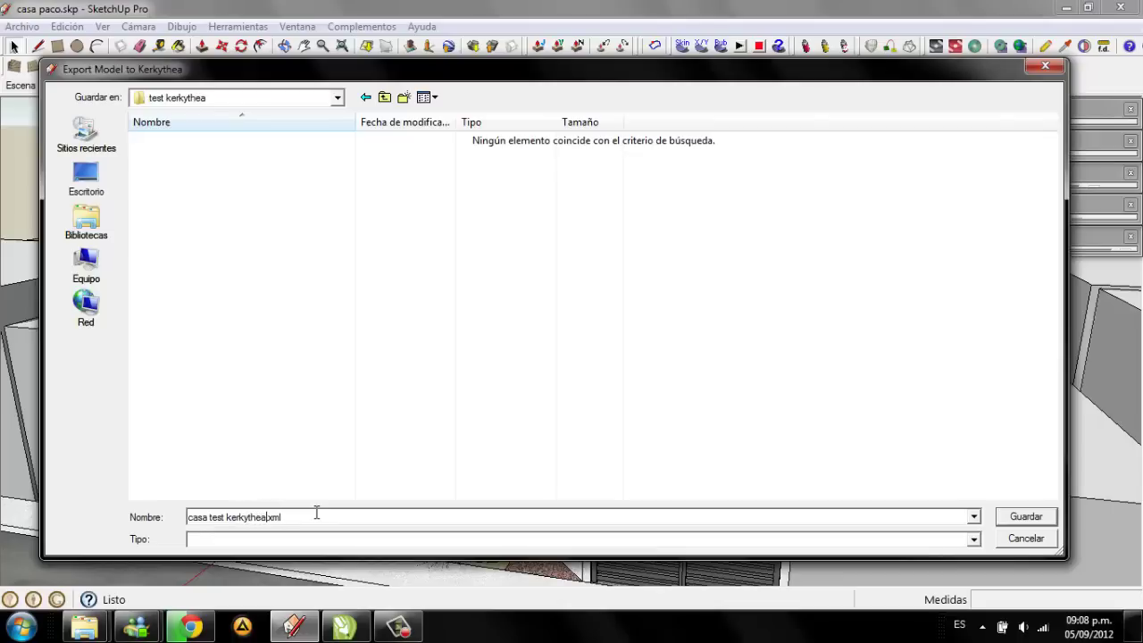
left_click(1027, 517)
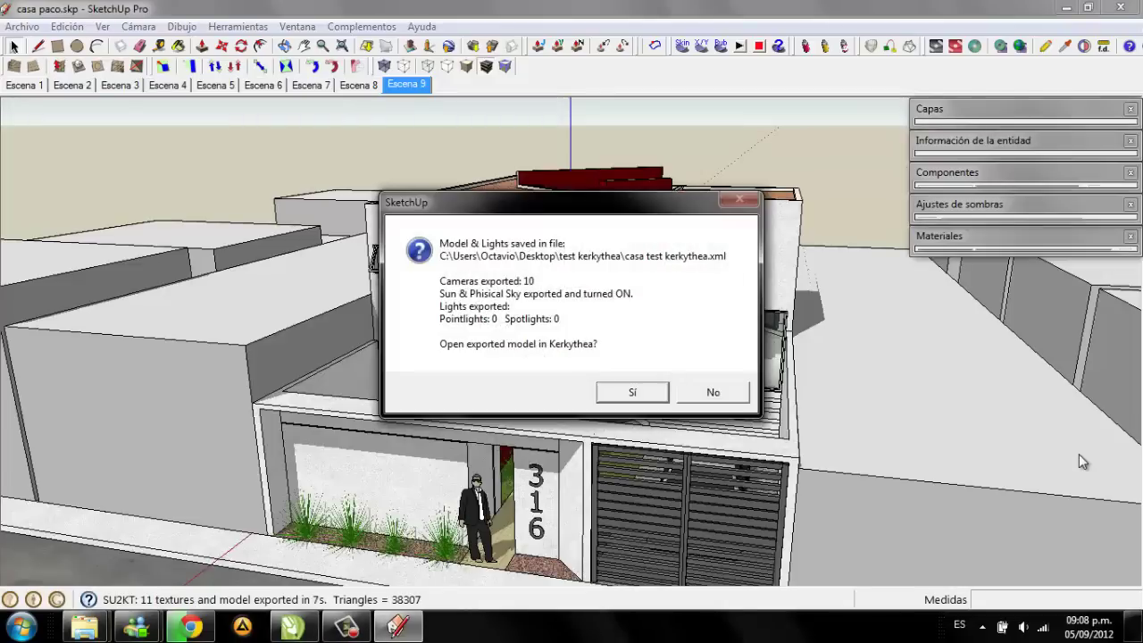
Step: Accept the prompt to open the exported casa test kerkythea model in Kerkythea
left_click(634, 392)
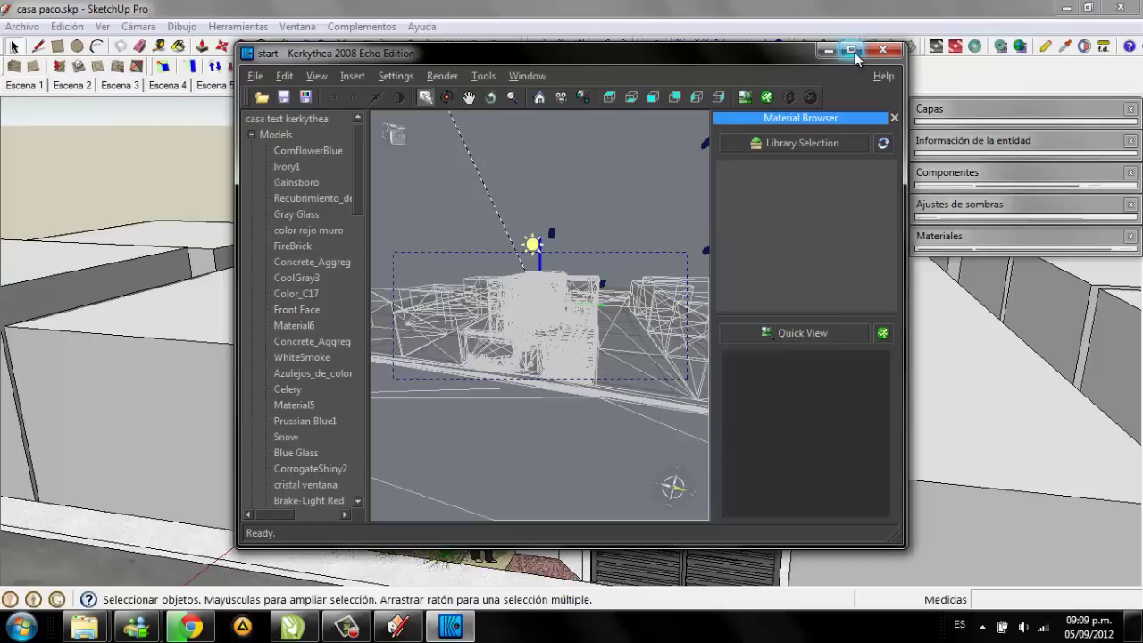
Step: Maximize Kerkythea over SketchUp and orbit the house from the front and higher right
left_click(1070, 7)
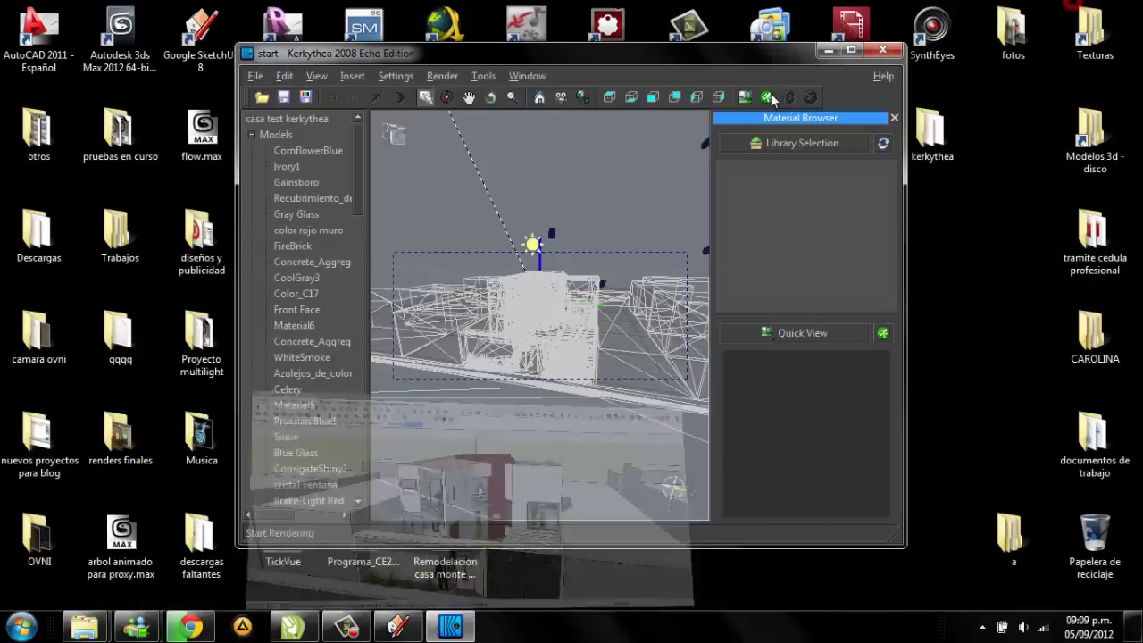
left_click(851, 51)
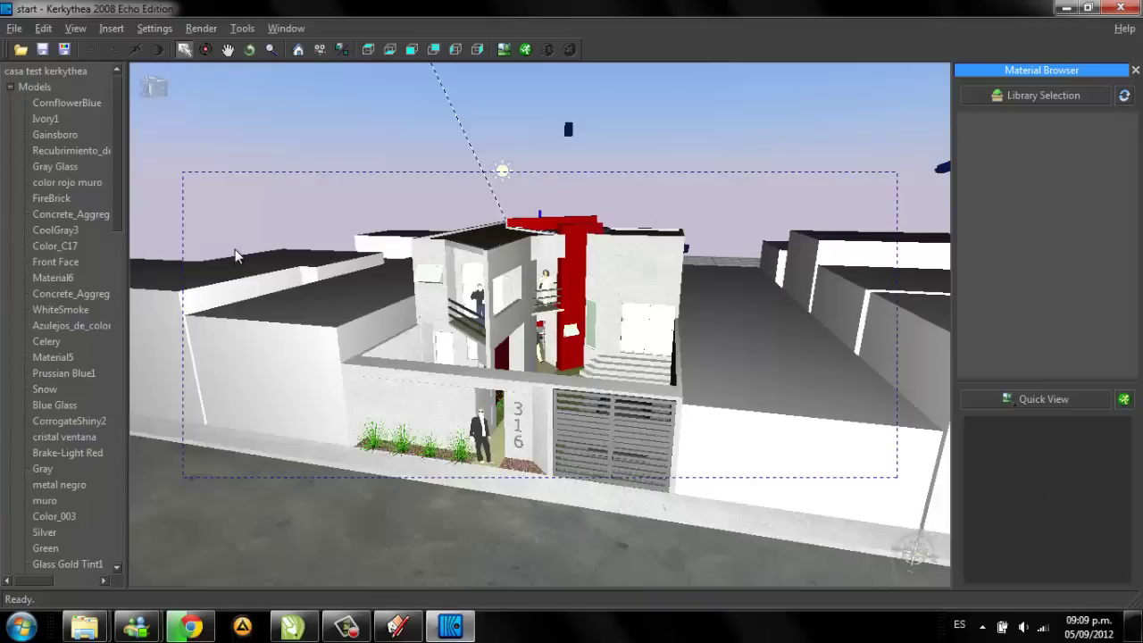
left_click_drag(341, 284, 480, 266)
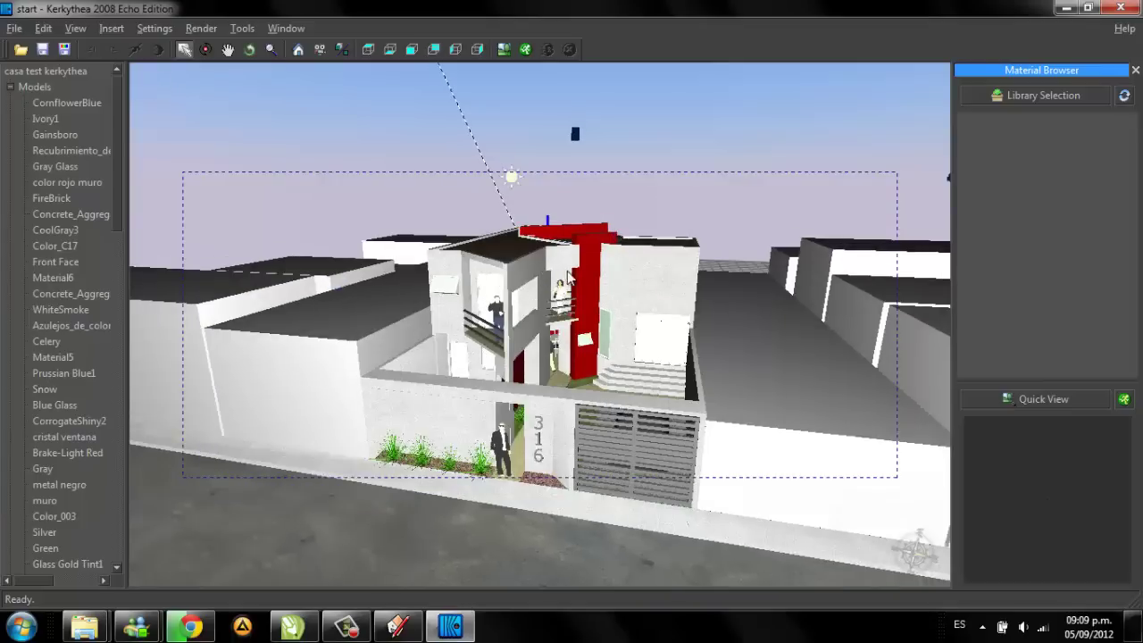
left_click(481, 266)
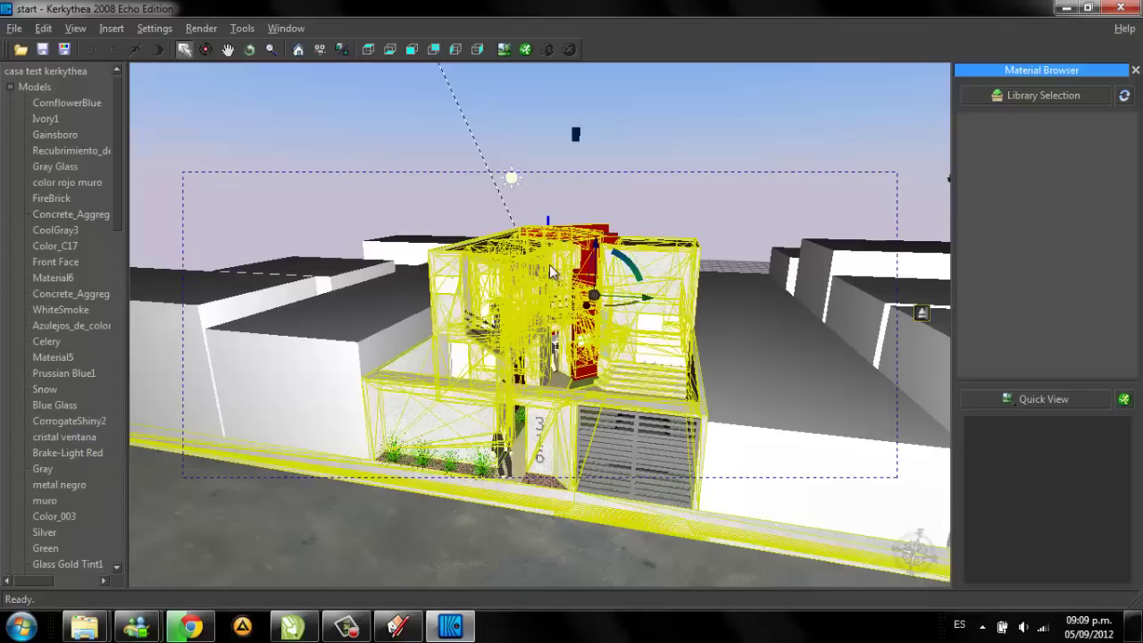
key("Right")
key("Right")
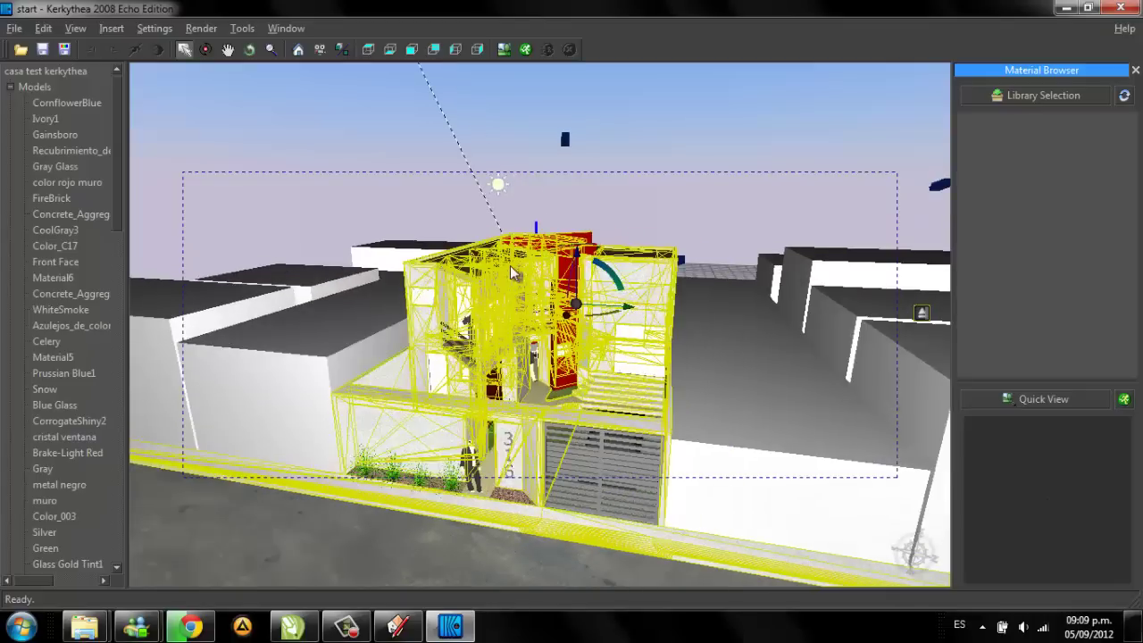
key("Right")
key("Right")
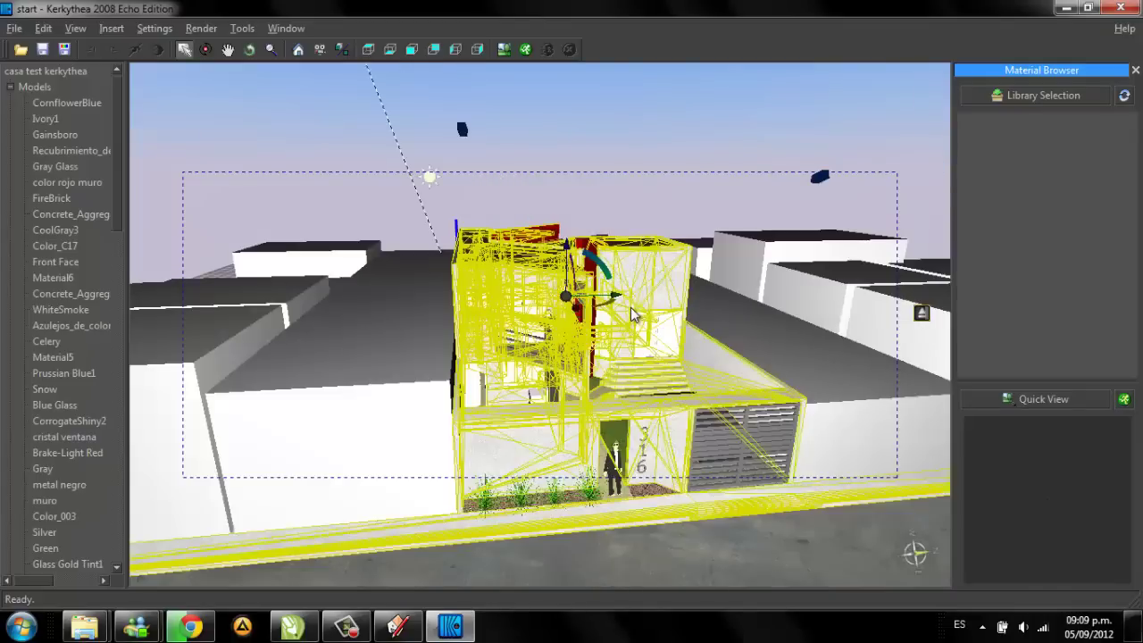
key("Right")
key("Right")
left_click(605, 117)
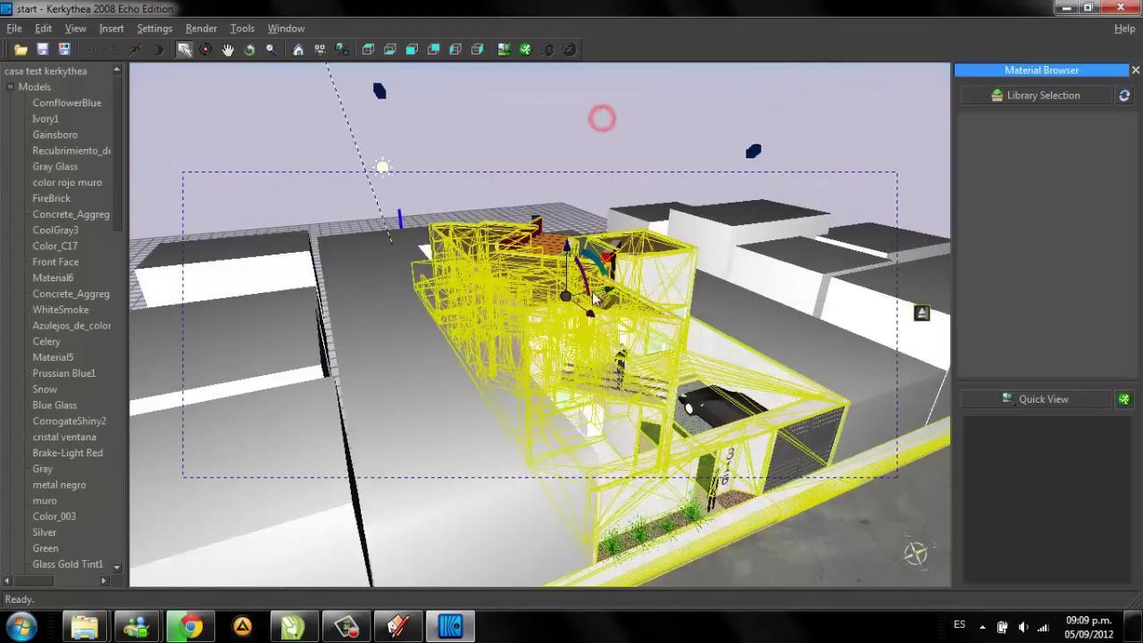
Step: Zoom in, select the roof to reveal its material, and pan across the neighbourhood
scroll(576, 261, "down", 1)
scroll(553, 286, "down", 1)
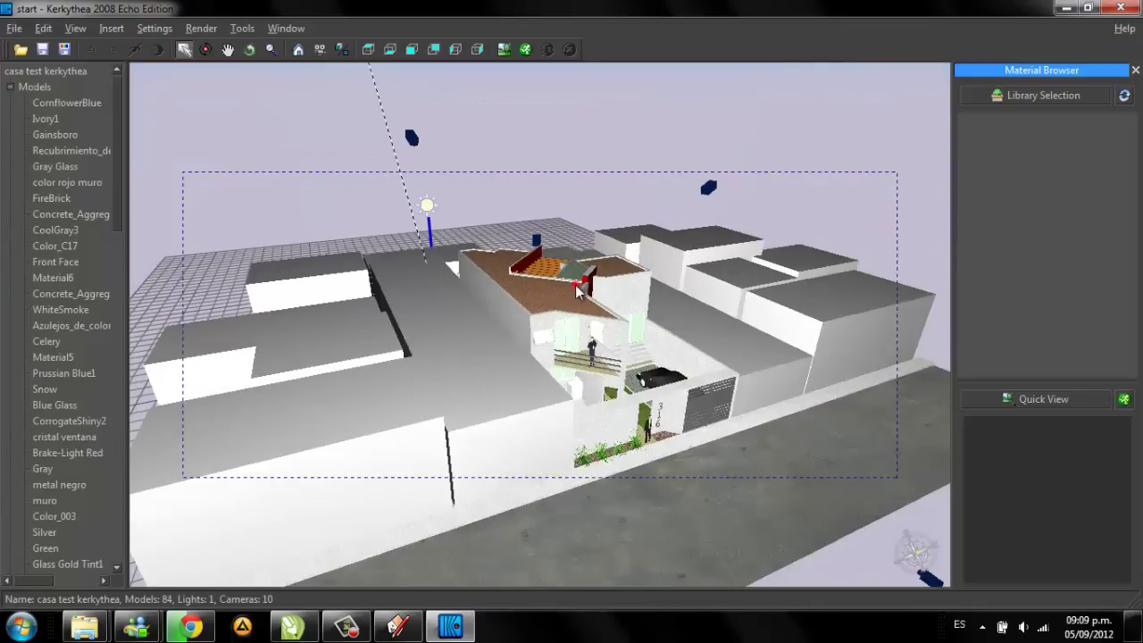
left_click(528, 314)
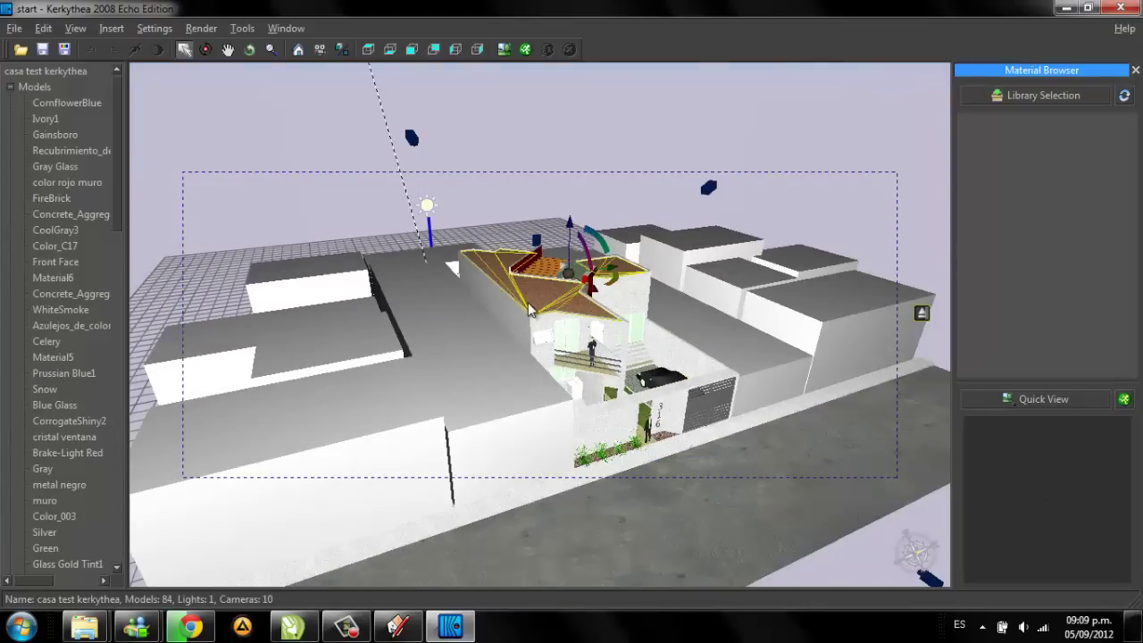
scroll(527, 313, "down", 1)
scroll(531, 307, "down", 1)
scroll(533, 306, "down", 1)
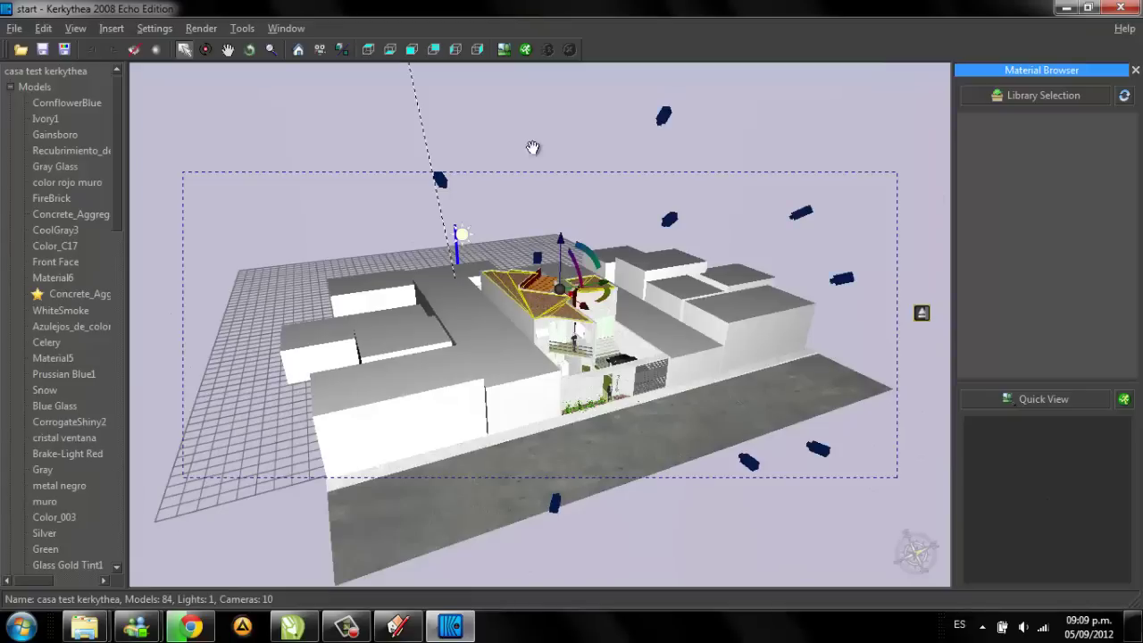
left_click(725, 334)
mouse_move(663, 331)
middle_mouse_down()
mouse_move(490, 319)
mouse_move(525, 369)
mouse_move(442, 444)
middle_mouse_up()
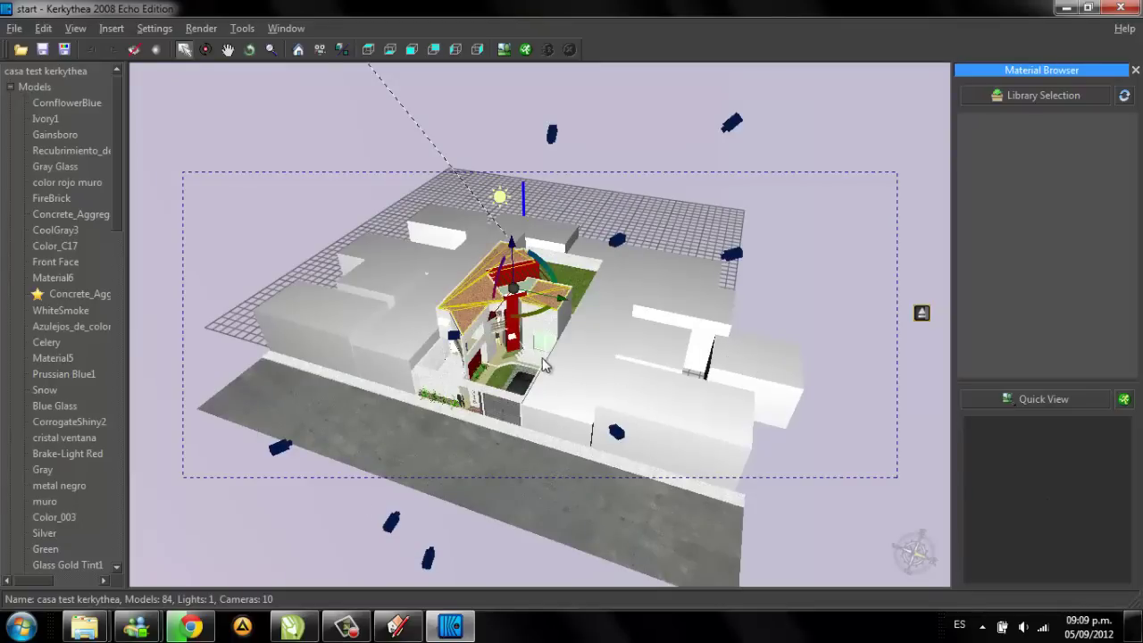
Step: Orbit toward a top-down view of the block and zoom in
middle_click_drag(545, 364, 538, 355)
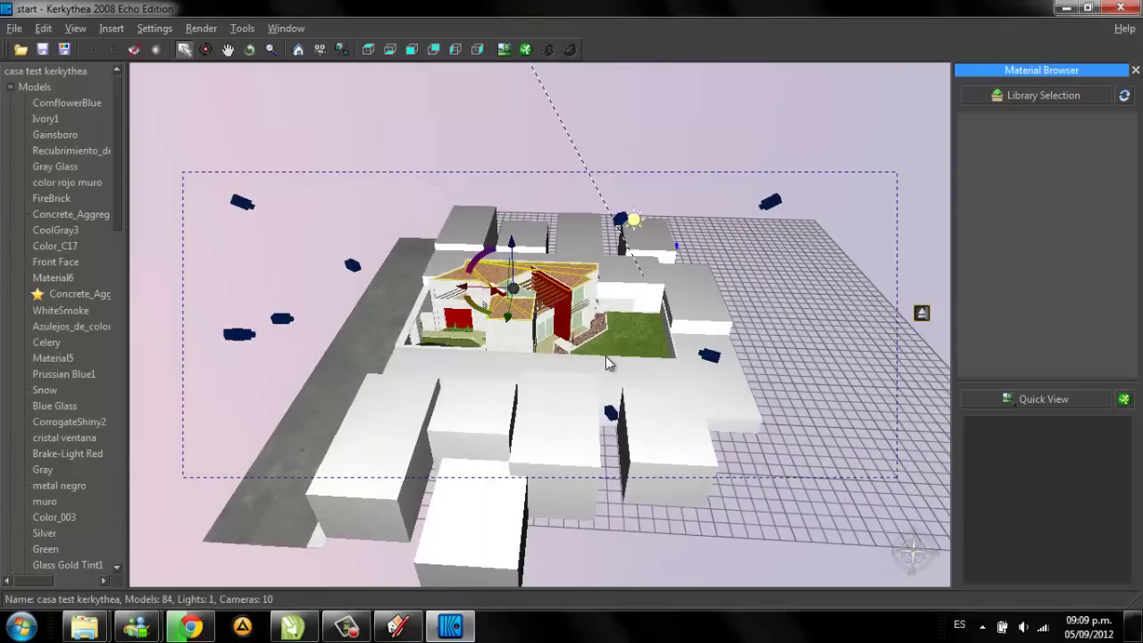
mouse_move(606, 363)
middle_mouse_down()
mouse_move(838, 325)
mouse_move(593, 406)
middle_mouse_up()
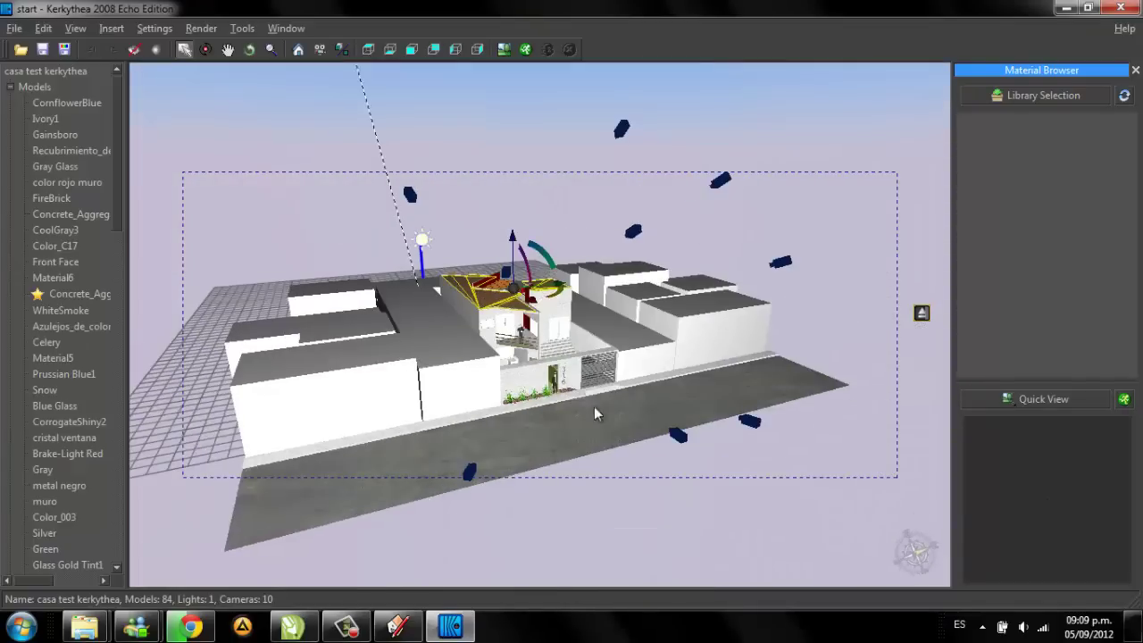
mouse_move(681, 322)
middle_mouse_down()
mouse_move(664, 313)
mouse_move(576, 134)
middle_mouse_up()
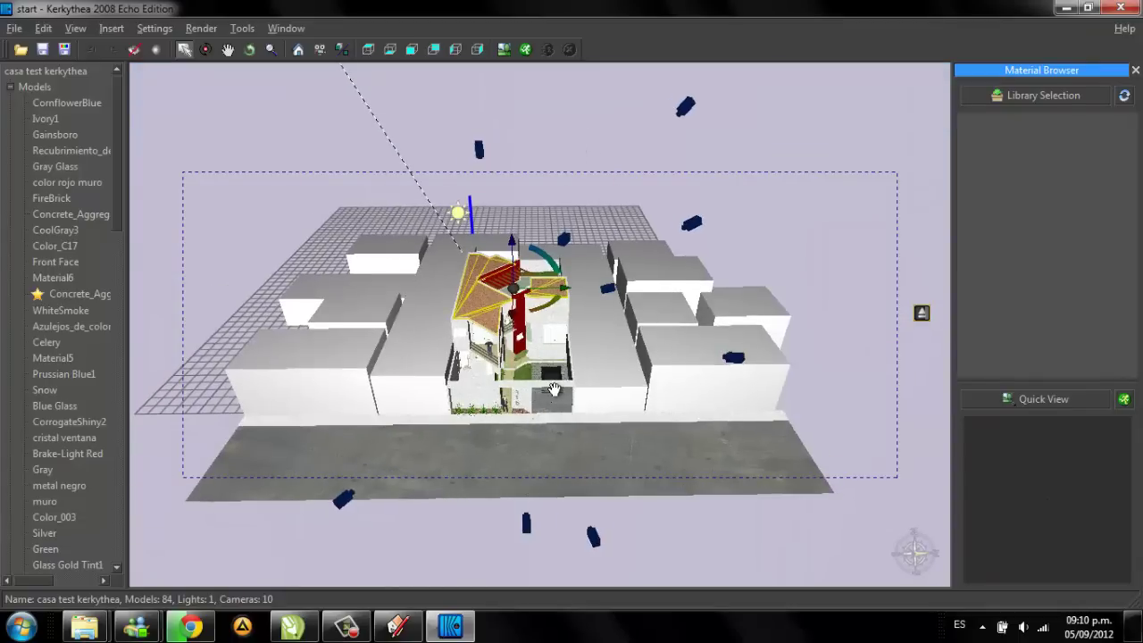
scroll(525, 382, "up", 2)
scroll(525, 382, "up", 1)
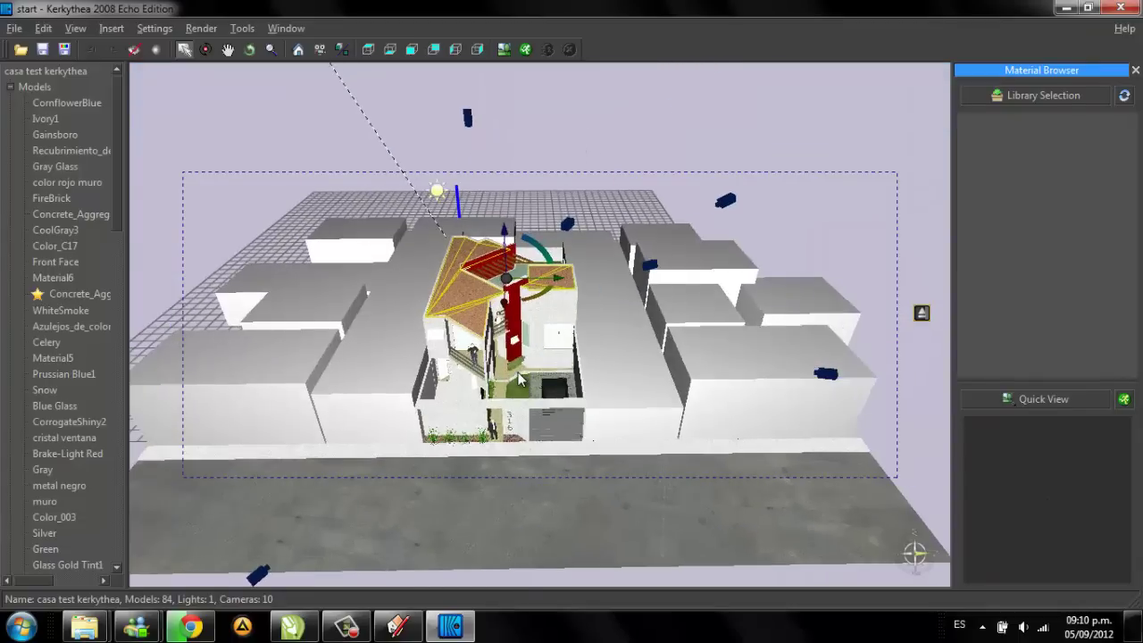
scroll(523, 375, "up", 1)
Step: Show the house's left side at eye level, then widen the scene tree panel
middle_click_drag(534, 306, 534, 291)
scroll(535, 291, "down", 1)
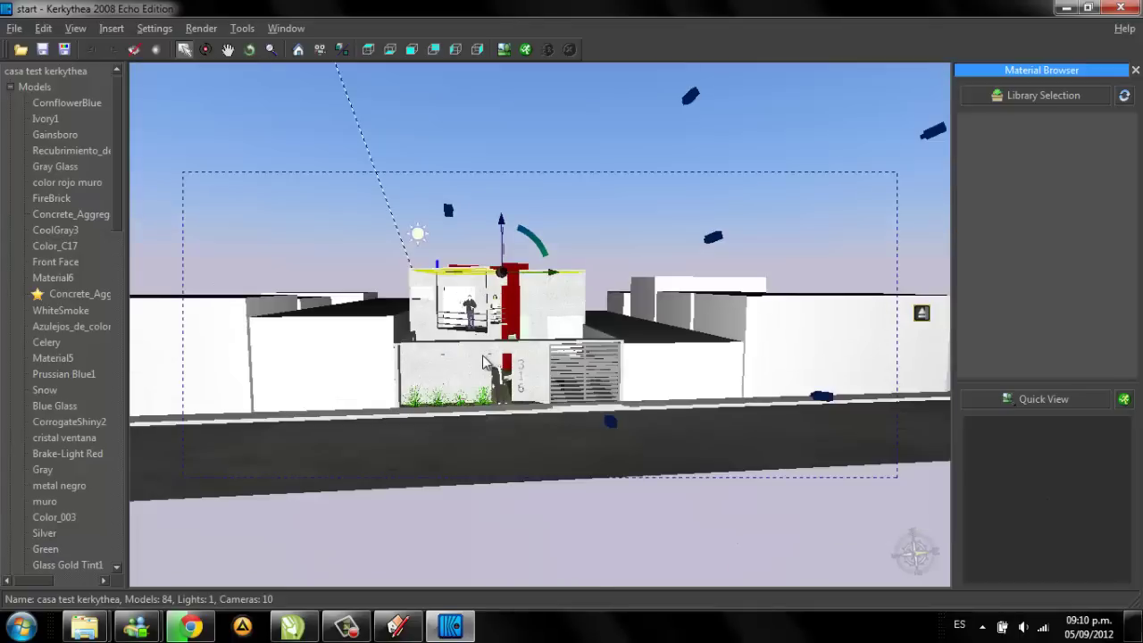
scroll(479, 320, "up", 1)
scroll(480, 320, "up", 1)
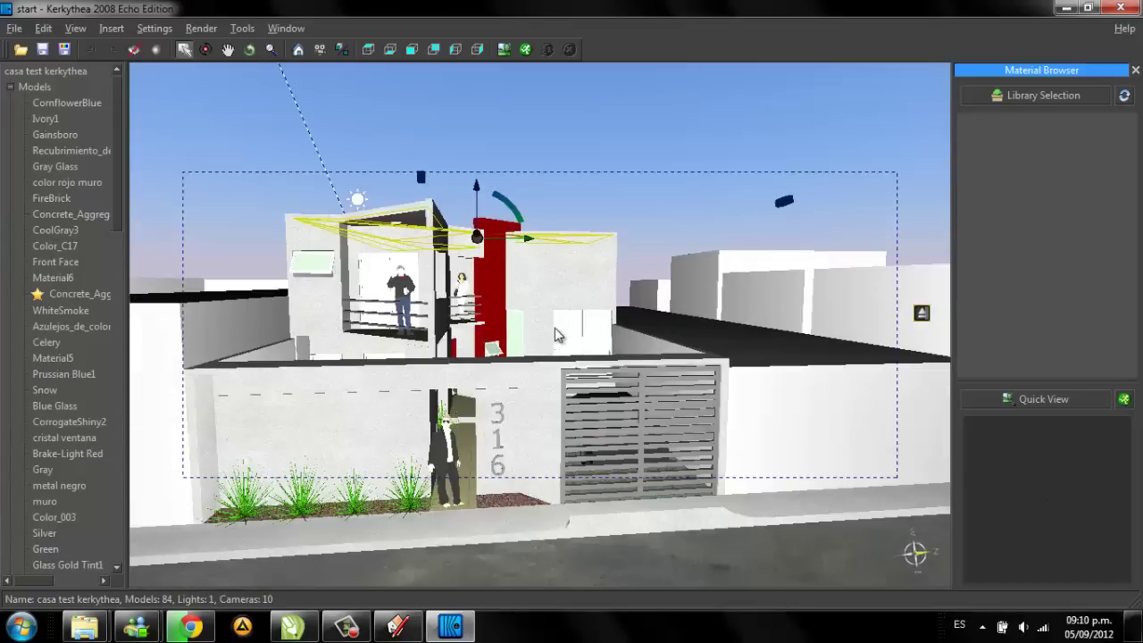
mouse_move(594, 327)
middle_mouse_down()
mouse_move(613, 331)
mouse_move(605, 347)
mouse_move(615, 140)
middle_mouse_up()
left_click(614, 140)
mouse_move(127, 115)
left_mouse_down()
mouse_move(190, 122)
mouse_move(186, 175)
mouse_move(192, 142)
left_mouse_up()
scroll(180, 128, "down", 1)
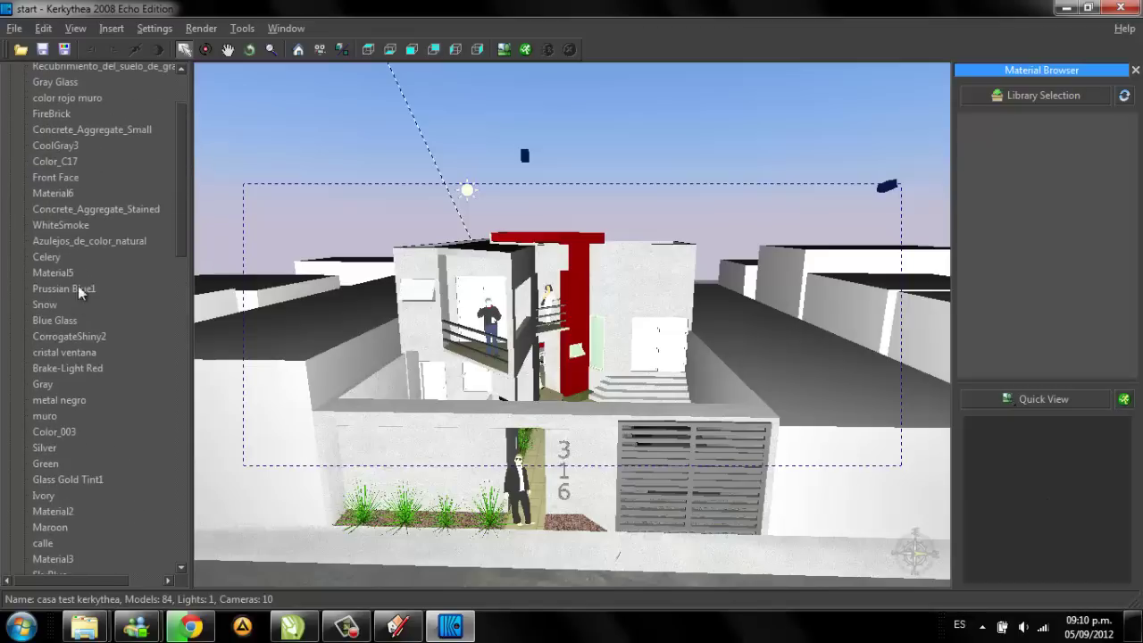
Step: Select the cristal ventana objects and apply Thin glass from the Basic Pack library
left_click(60, 352)
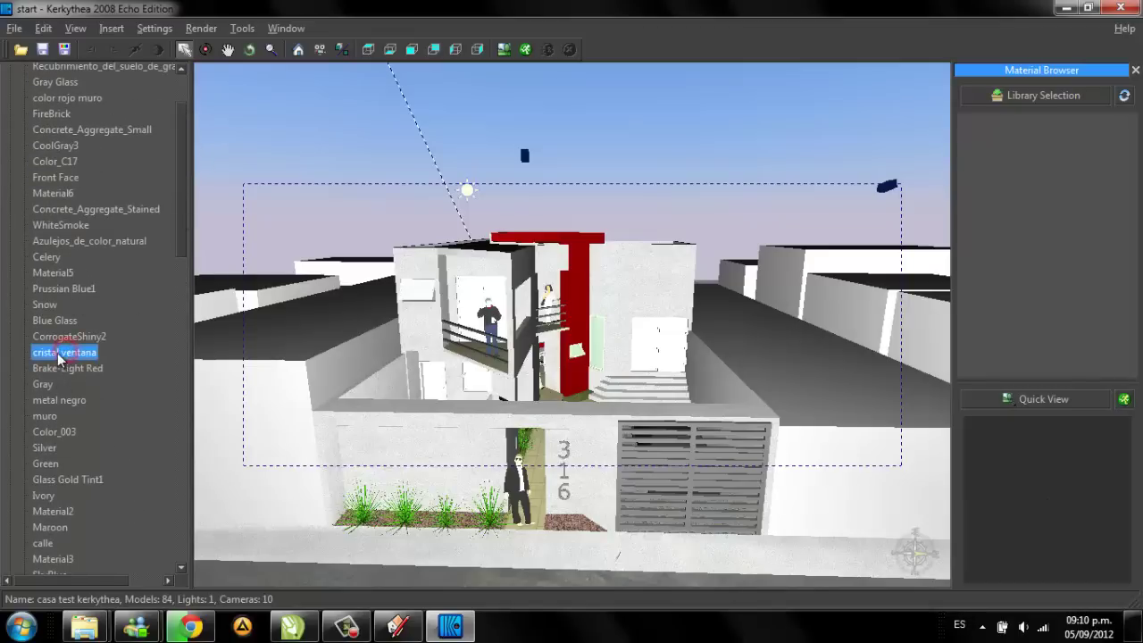
left_click(57, 350)
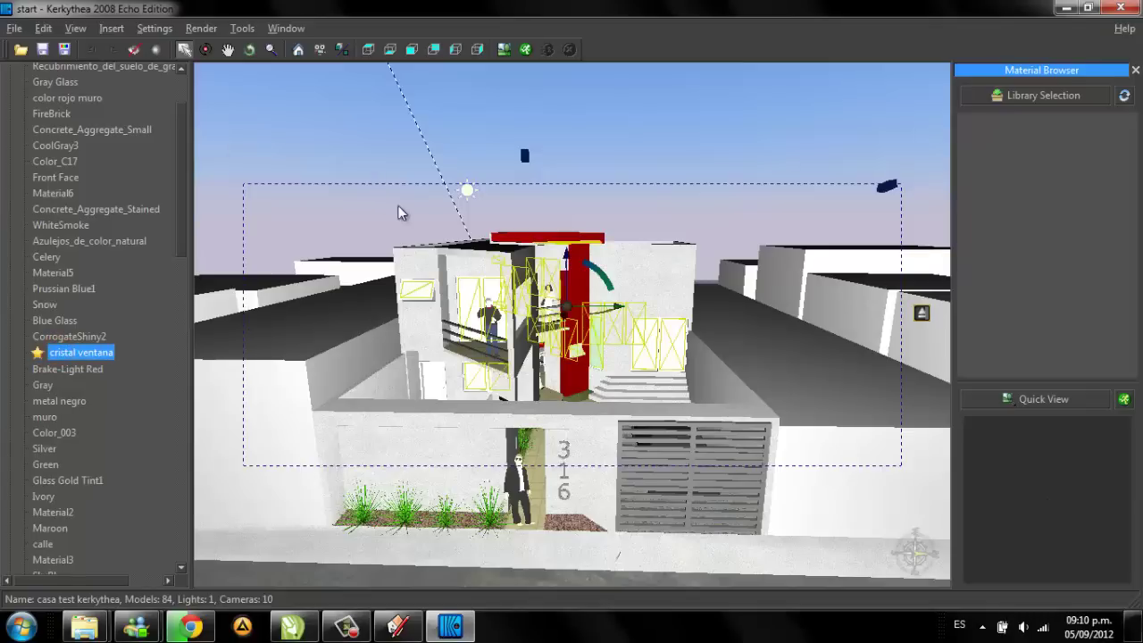
left_click(1018, 96)
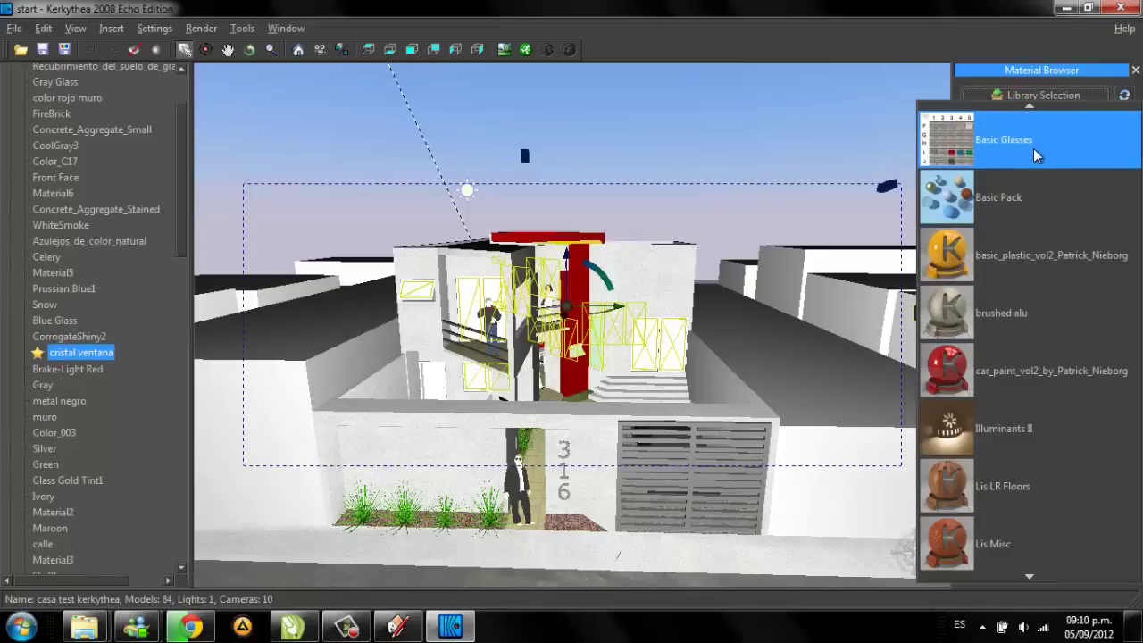
left_click(1034, 166)
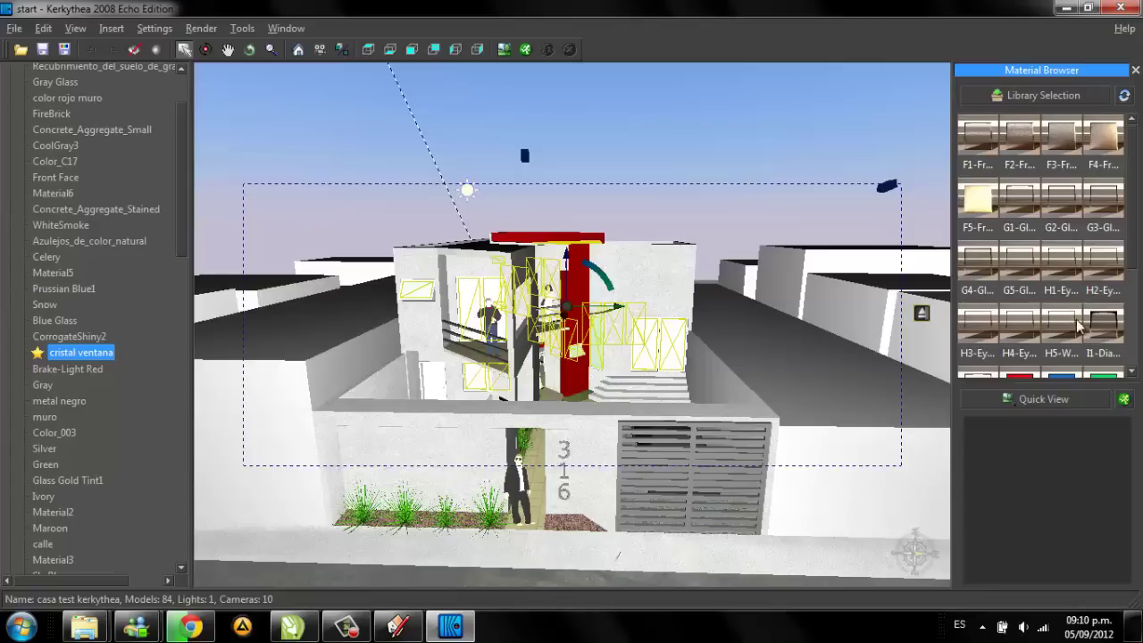
left_click(1054, 98)
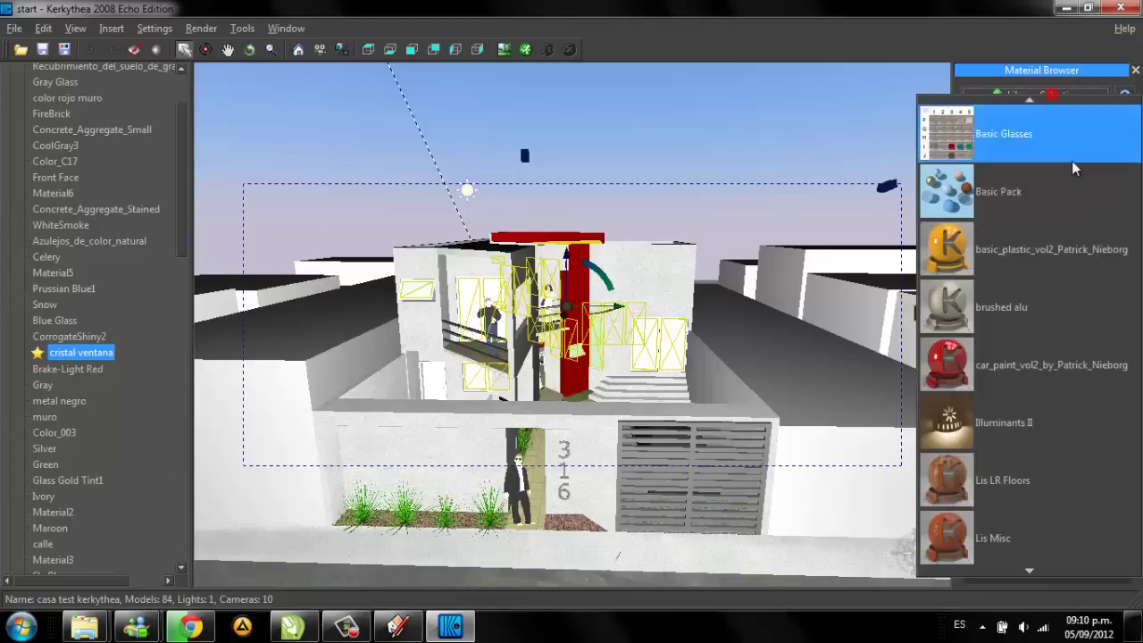
left_click(997, 211)
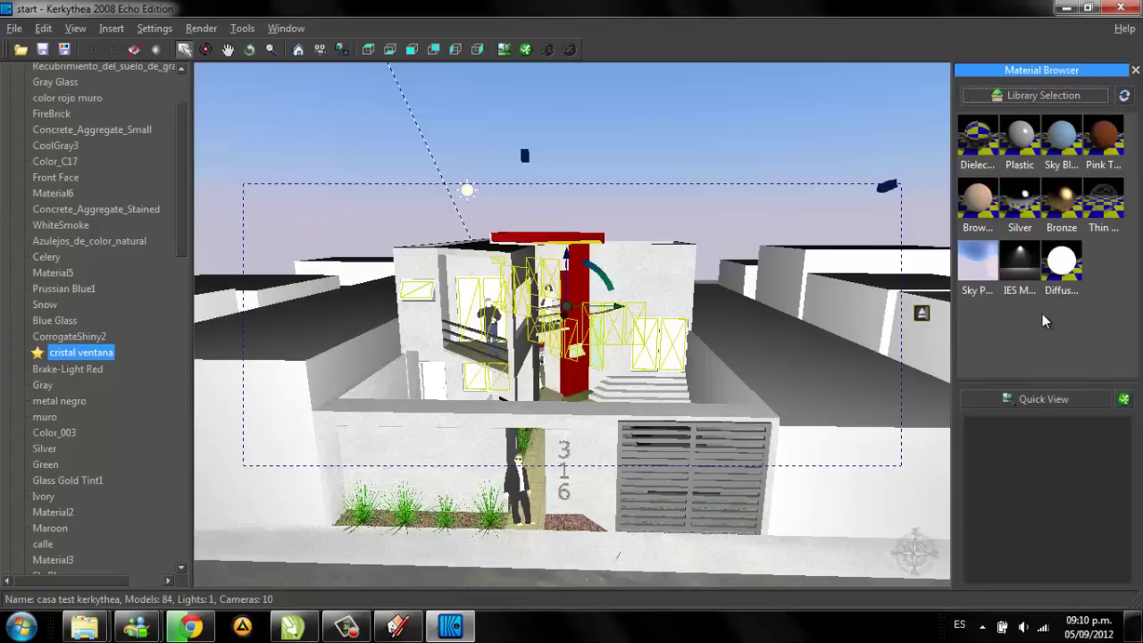
left_click(1107, 208)
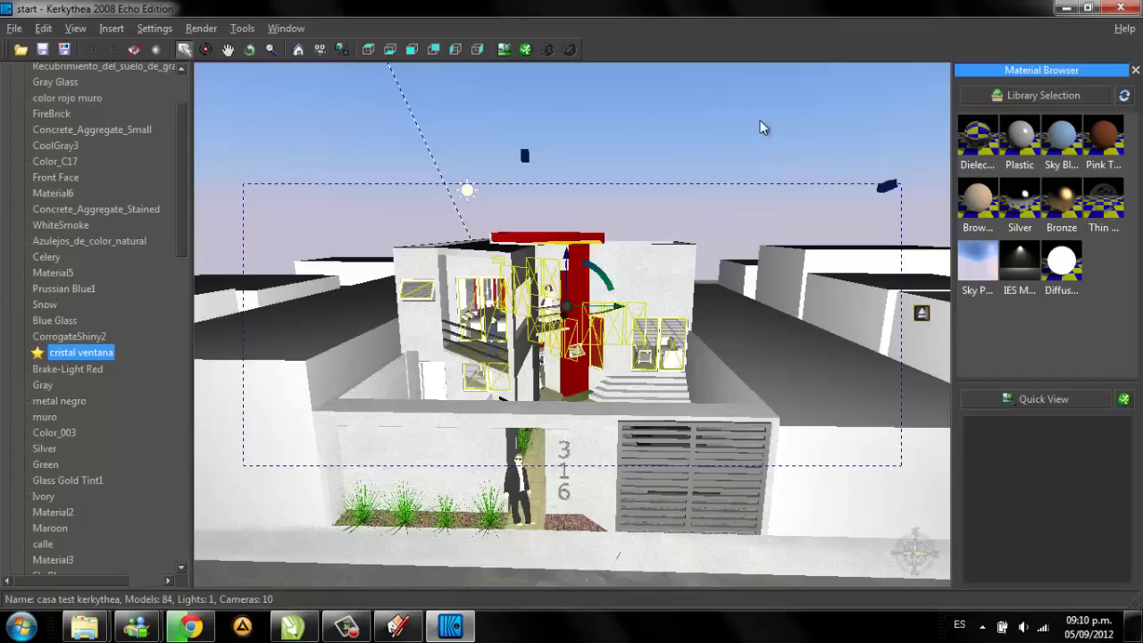
left_click(734, 95)
left_click(753, 143)
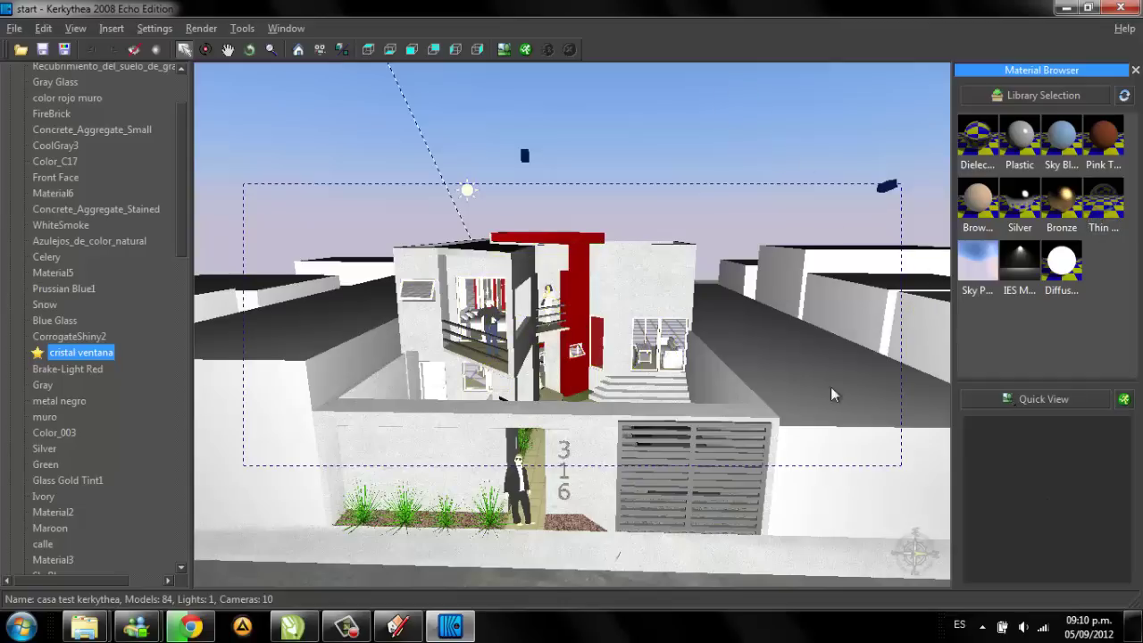
Step: Find the gate's material, metal negro, and bring up its context menu
left_click(680, 453)
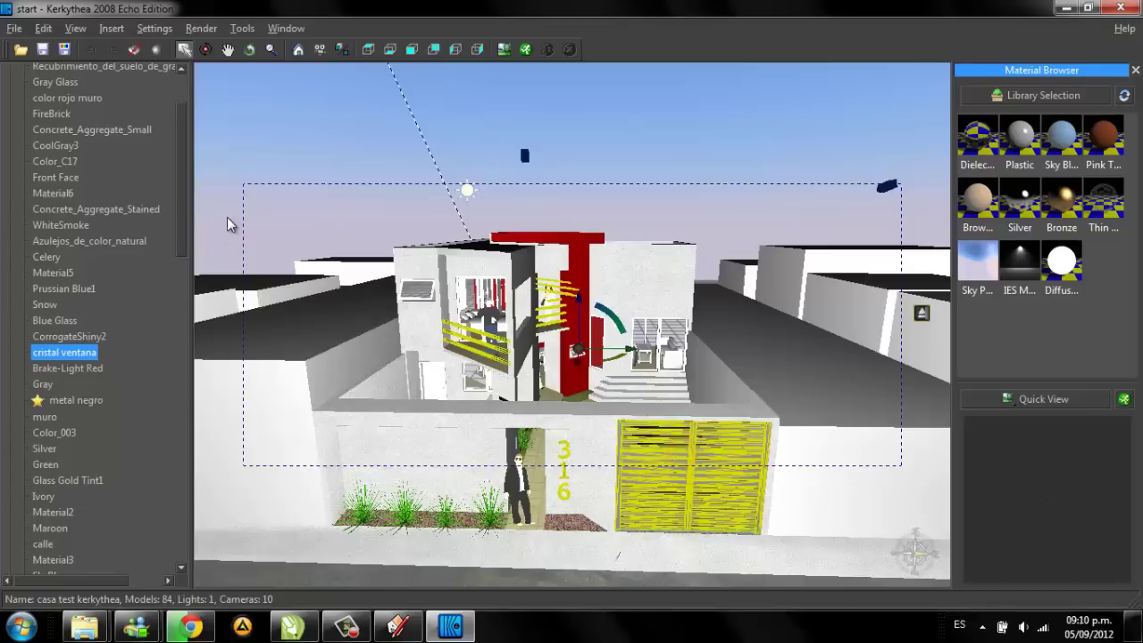
left_click(70, 400)
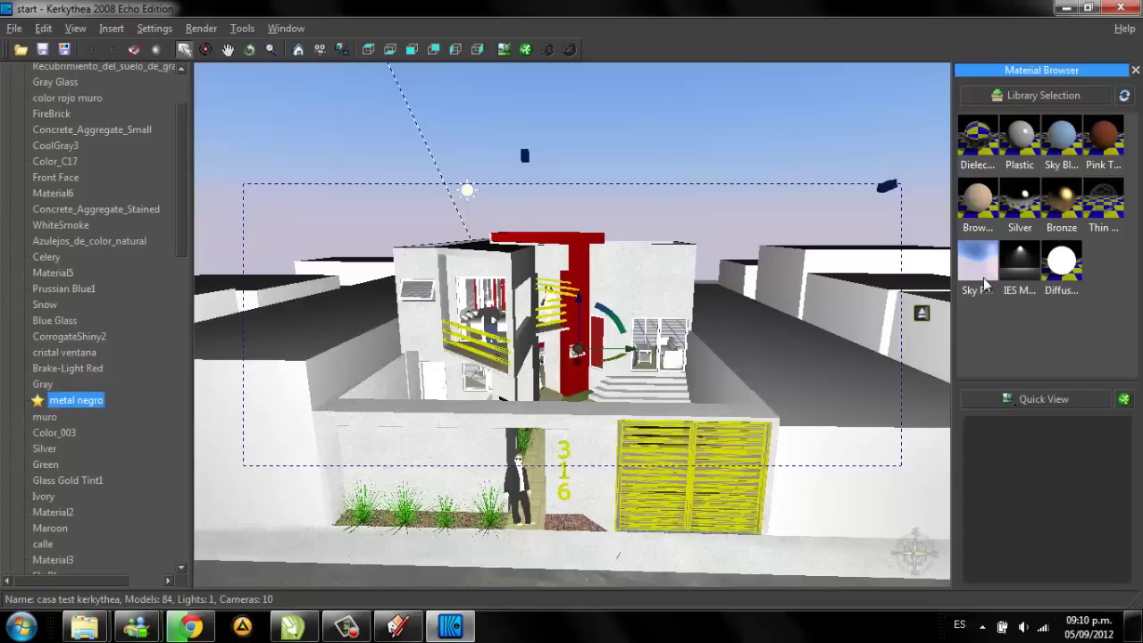
right_click(78, 401)
Step: Edit the metal negro material and set its reflection colour to grey
left_click(134, 269)
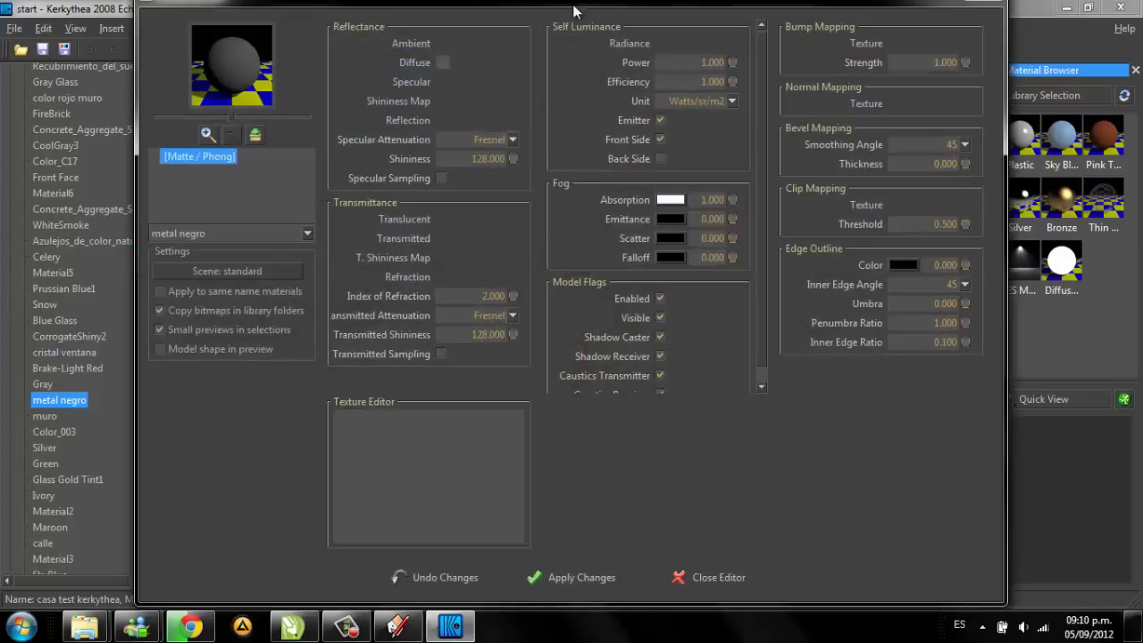
left_click_drag(570, 6, 579, 17)
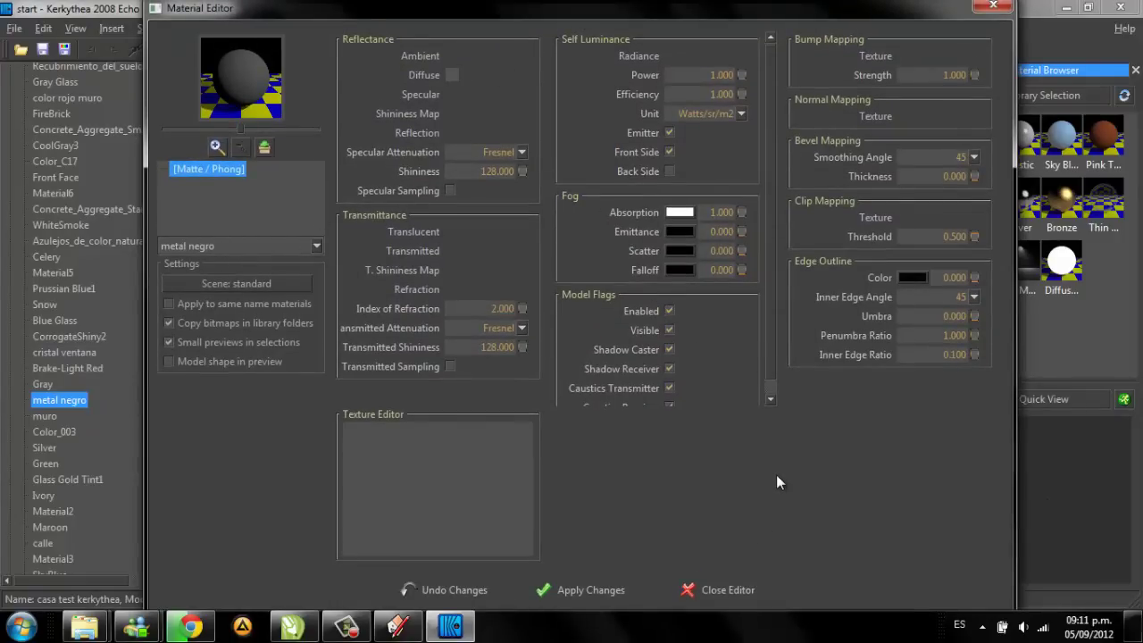
right_click(413, 134)
left_click(424, 156)
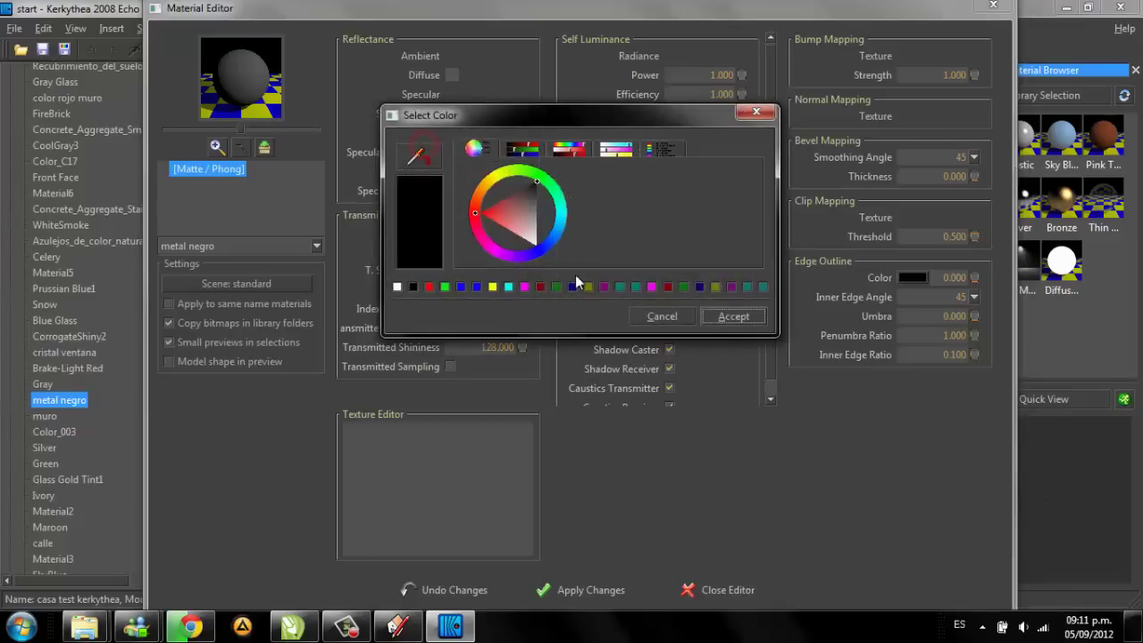
mouse_move(528, 223)
left_mouse_down()
mouse_move(509, 219)
mouse_move(566, 208)
left_mouse_up()
left_click(714, 322)
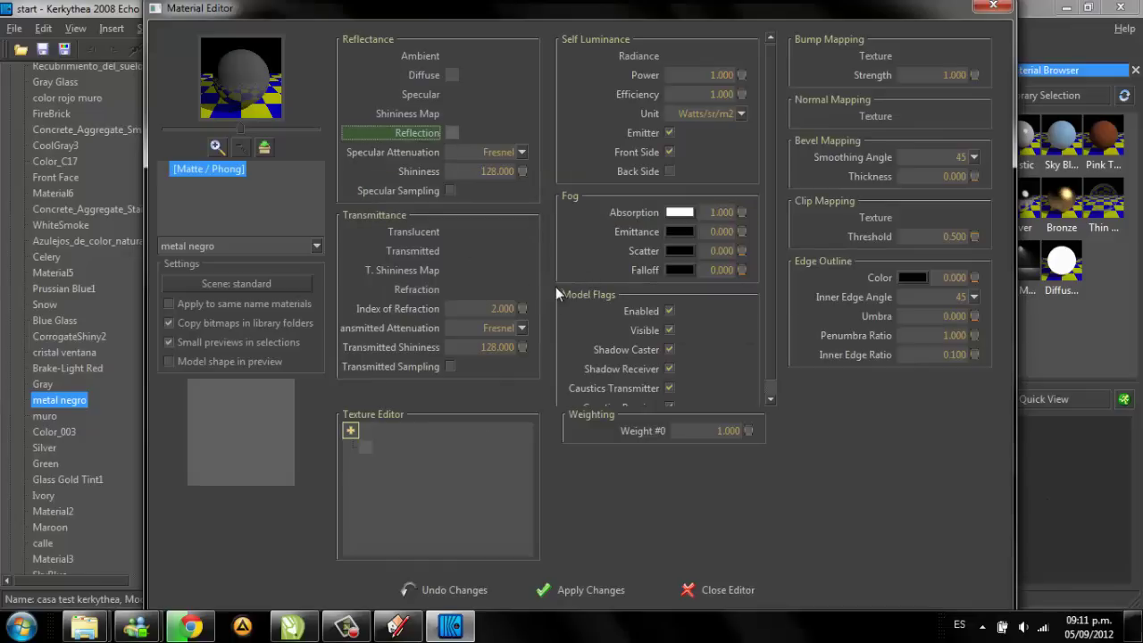
Step: Drag metal negro's shininess down from 128, keeping Fresnel specular attenuation
left_click_drag(523, 170, 526, 229)
left_click_drag(521, 171, 496, 247)
left_click_drag(253, 131, 271, 131)
left_click_drag(523, 170, 541, 574)
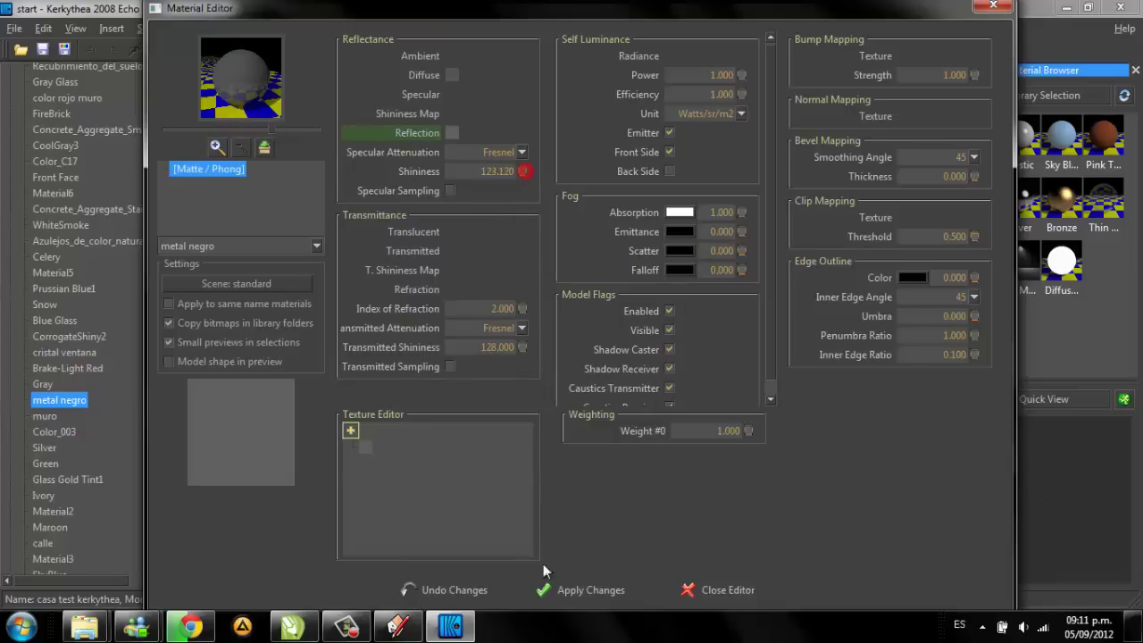
left_click_drag(523, 170, 529, 270)
left_click_drag(521, 172, 507, 390)
left_click(520, 152)
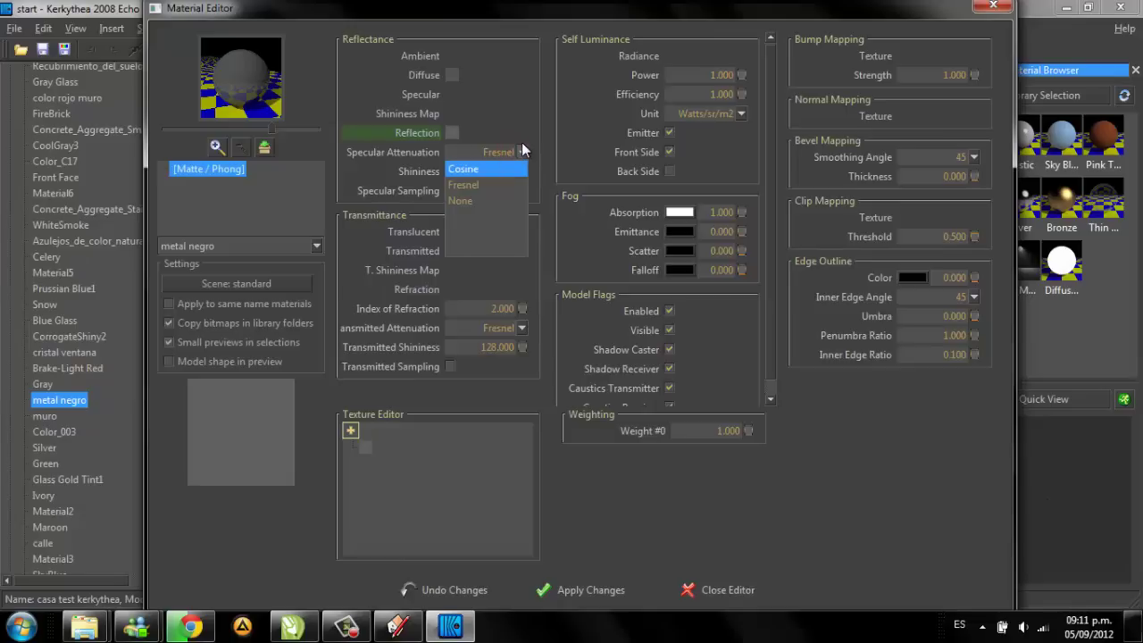
left_click(521, 148)
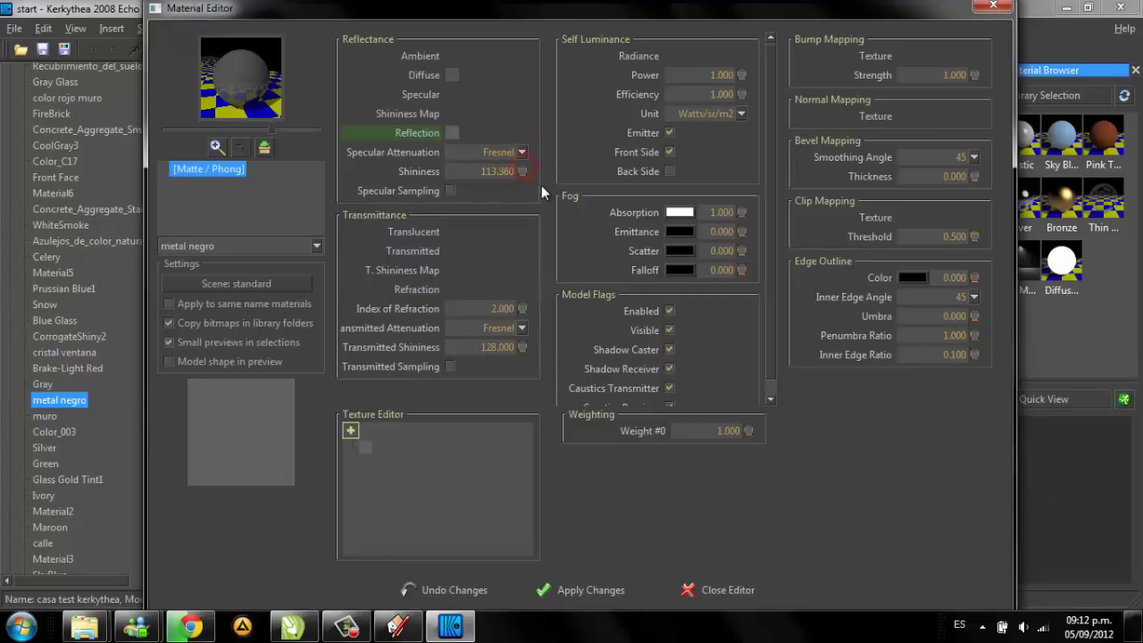
Step: Enter shininess 20, toggle specular sampling on and off, then nudge shininess to 21.14
double_click(492, 170)
left_click(482, 174)
type("2")
type("0")
left_click(505, 152)
left_click(507, 119)
left_click(451, 191)
left_click(451, 191)
left_click_drag(523, 171, 527, 113)
Step: Try adding a weighted colour texture node to the reflection, then dismiss its colour picker
left_click(361, 445)
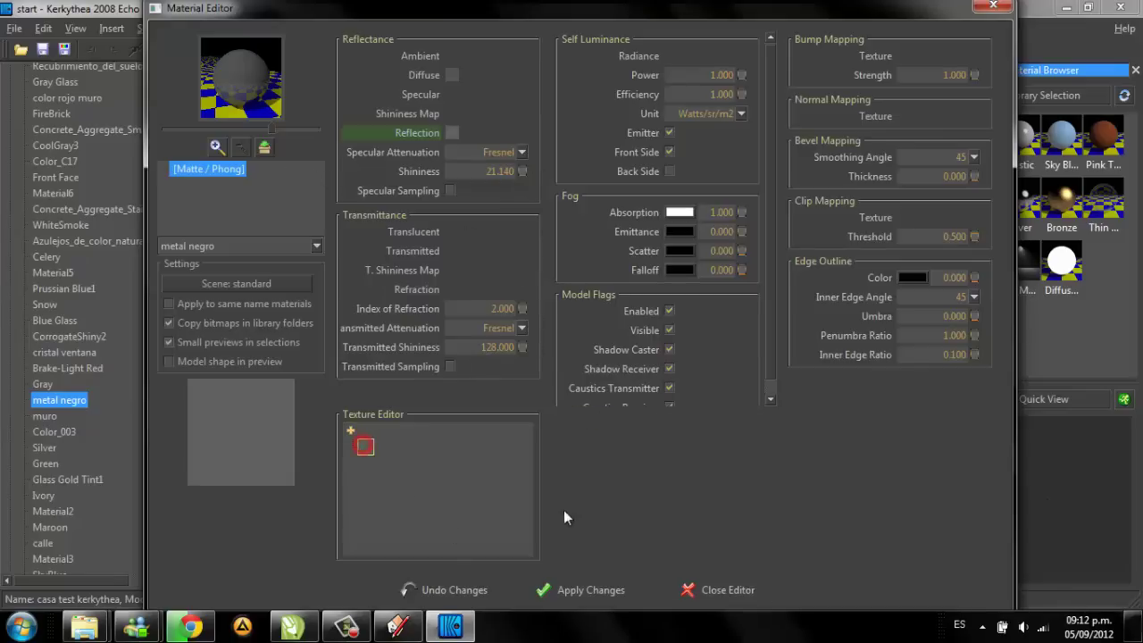
left_click(772, 345)
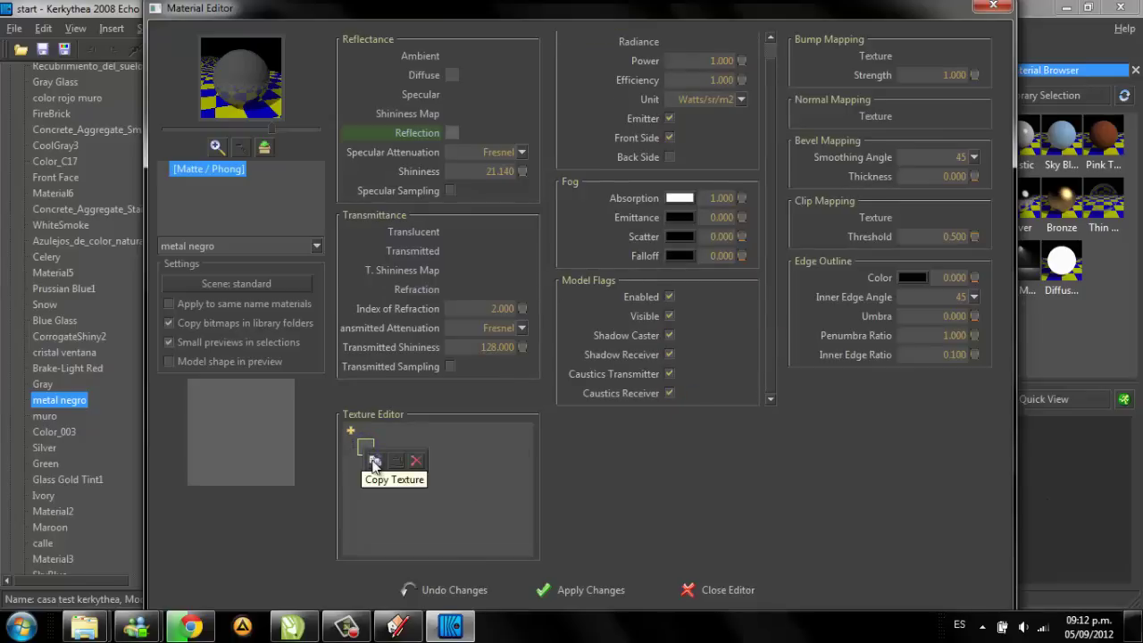
left_click(366, 432)
left_click(368, 436)
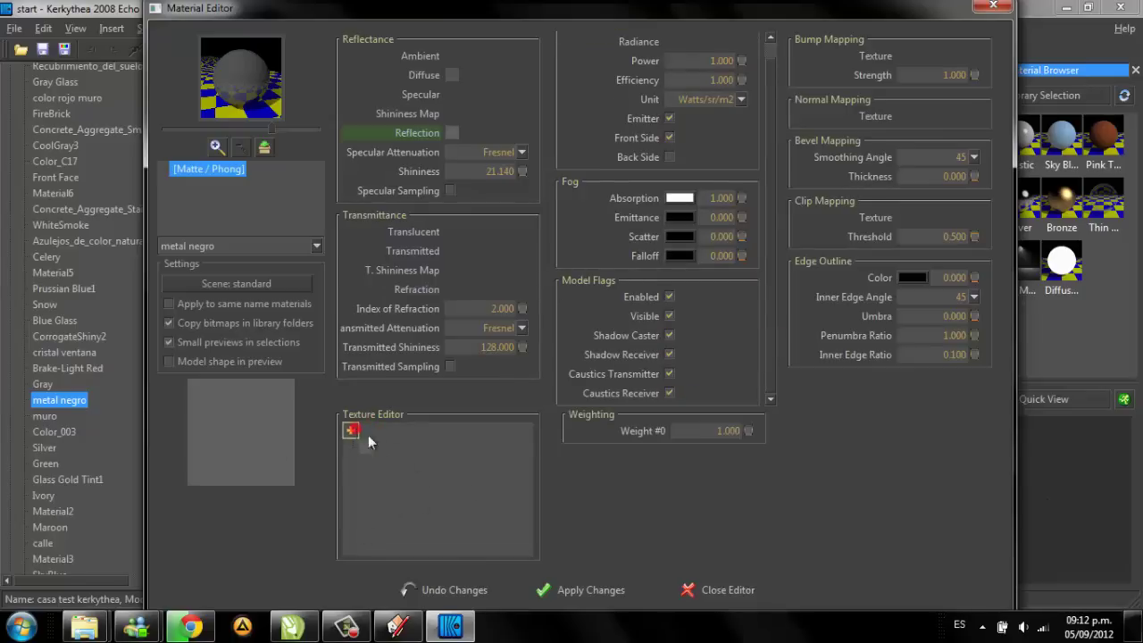
double_click(367, 443)
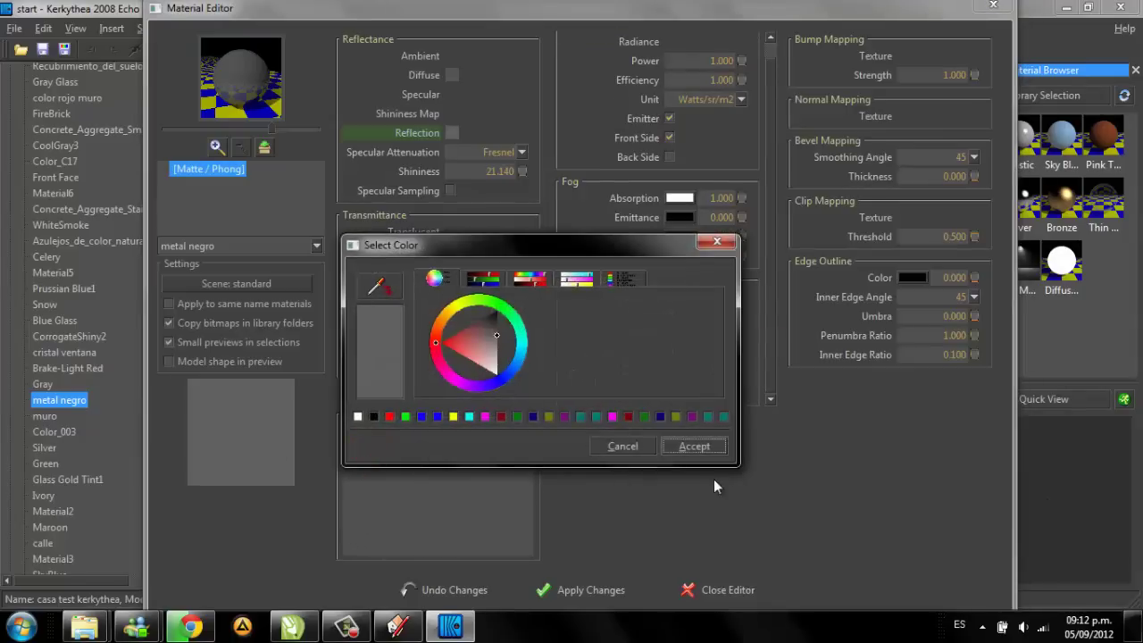
left_click(622, 445)
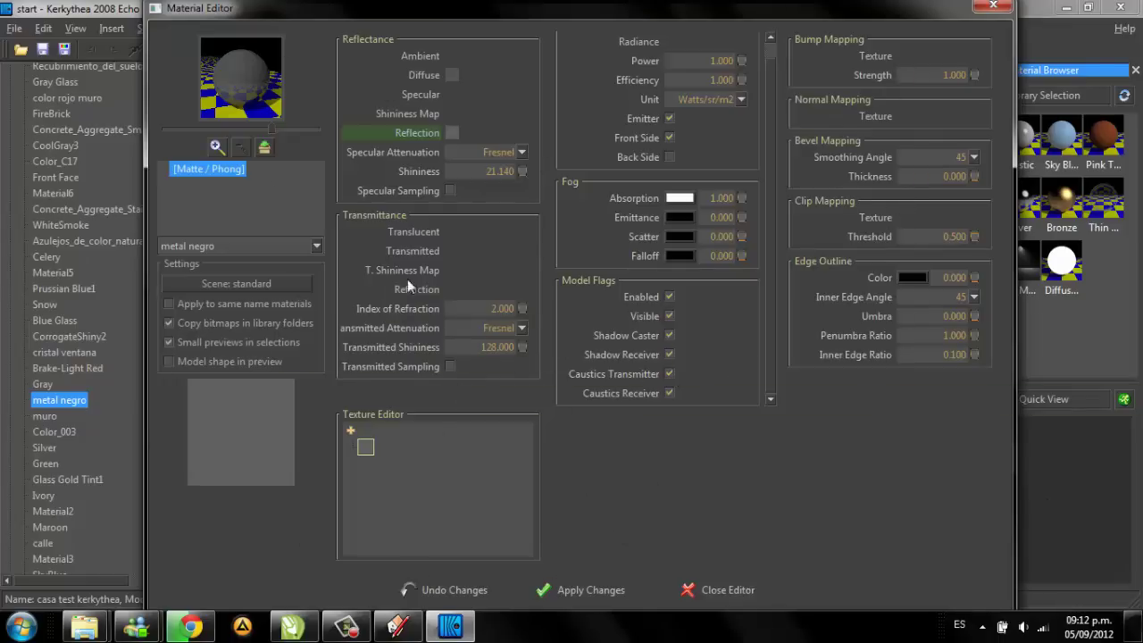
Step: Pick a new reflection colour, apply the changes and close the Material Editor
left_click(450, 132)
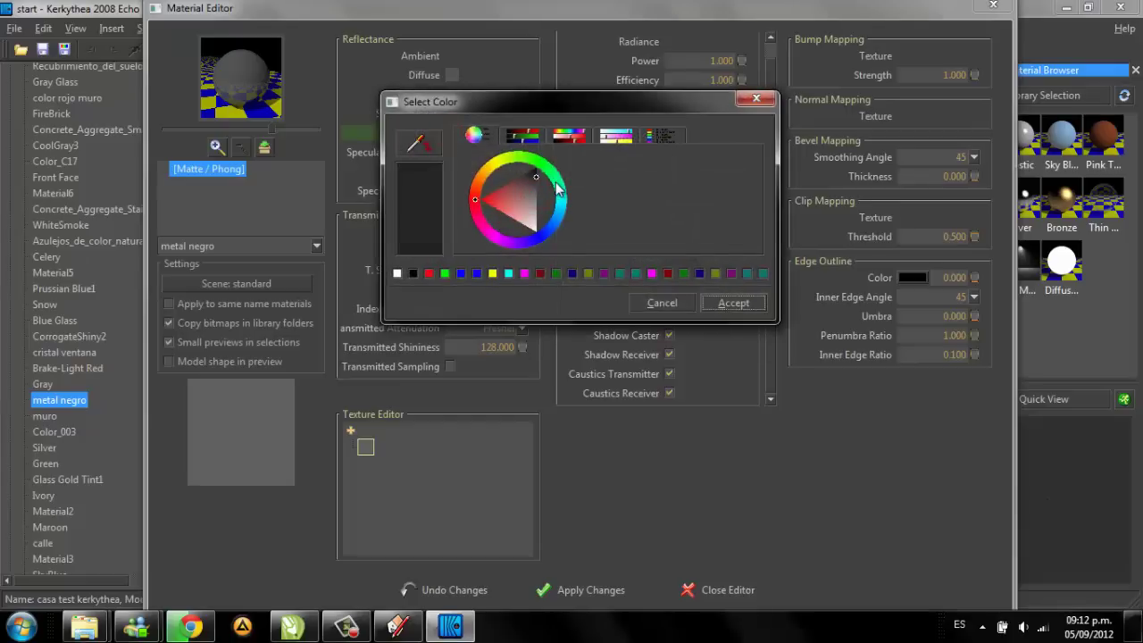
left_click(708, 305)
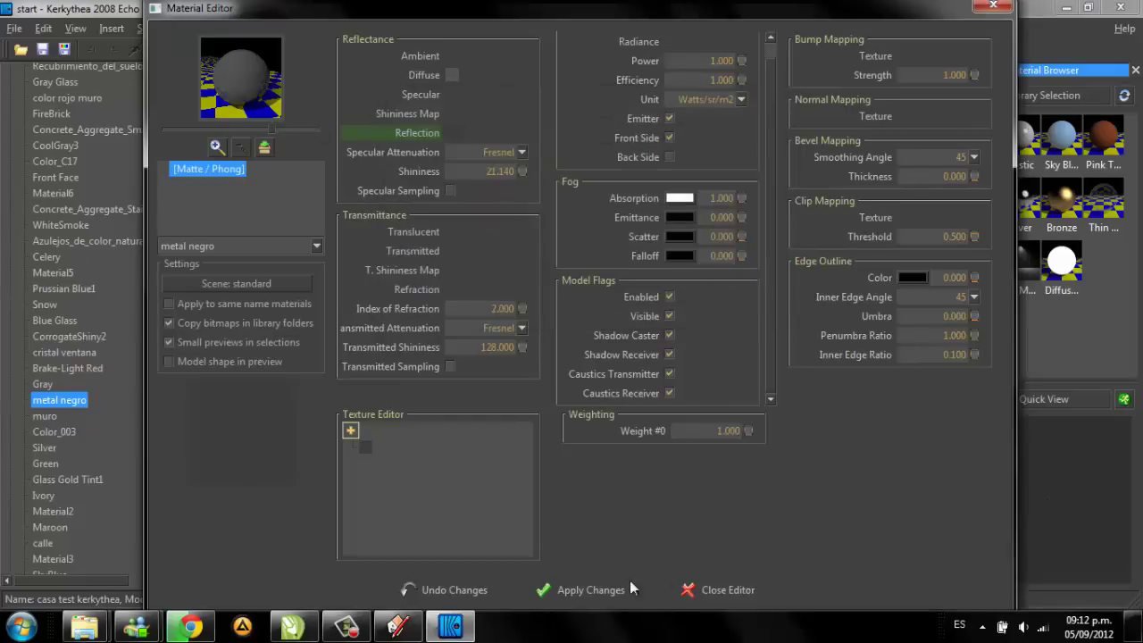
left_click(590, 590)
left_click(692, 597)
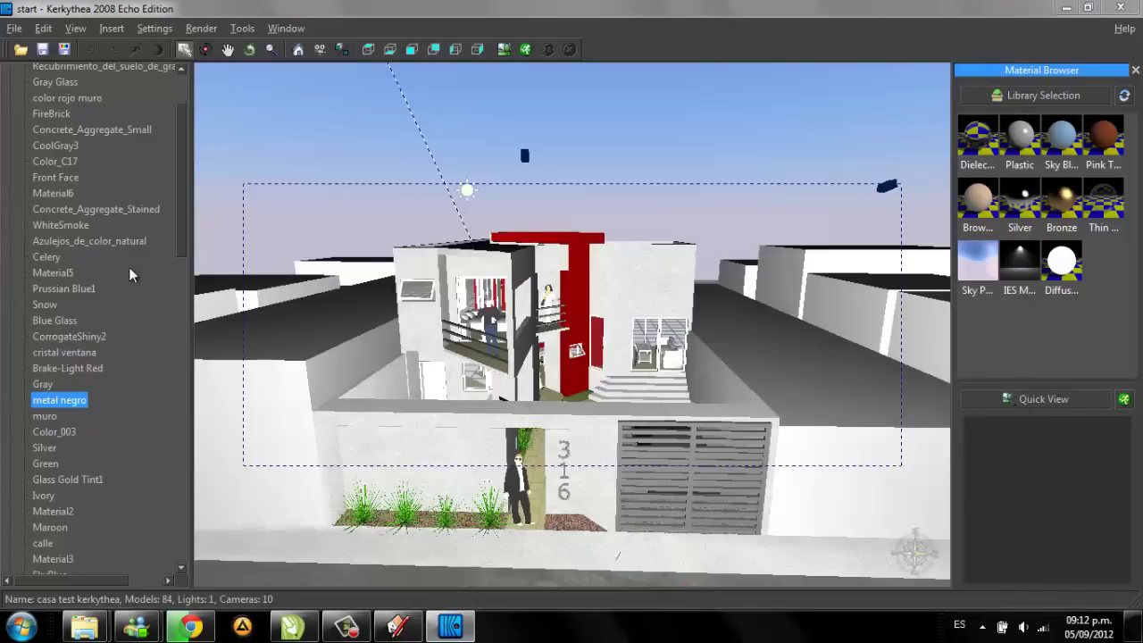
Step: Edit Color_003 and choose the white bitmap as its Bump Mapping texture
left_click_drag(178, 164, 178, 207)
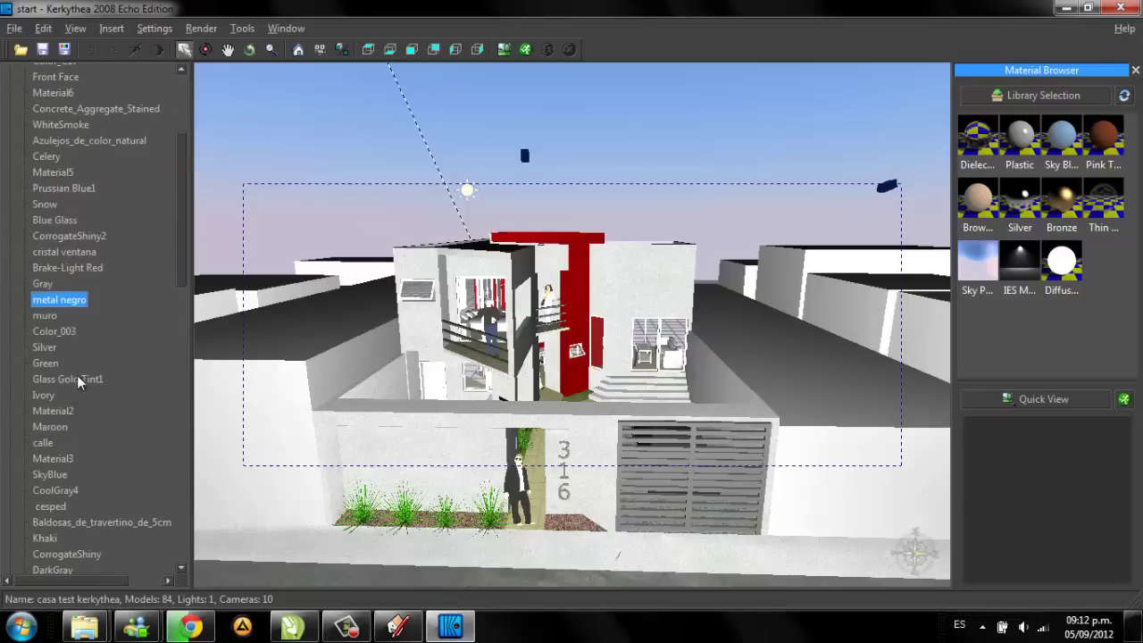
right_click(39, 315)
left_click(86, 269)
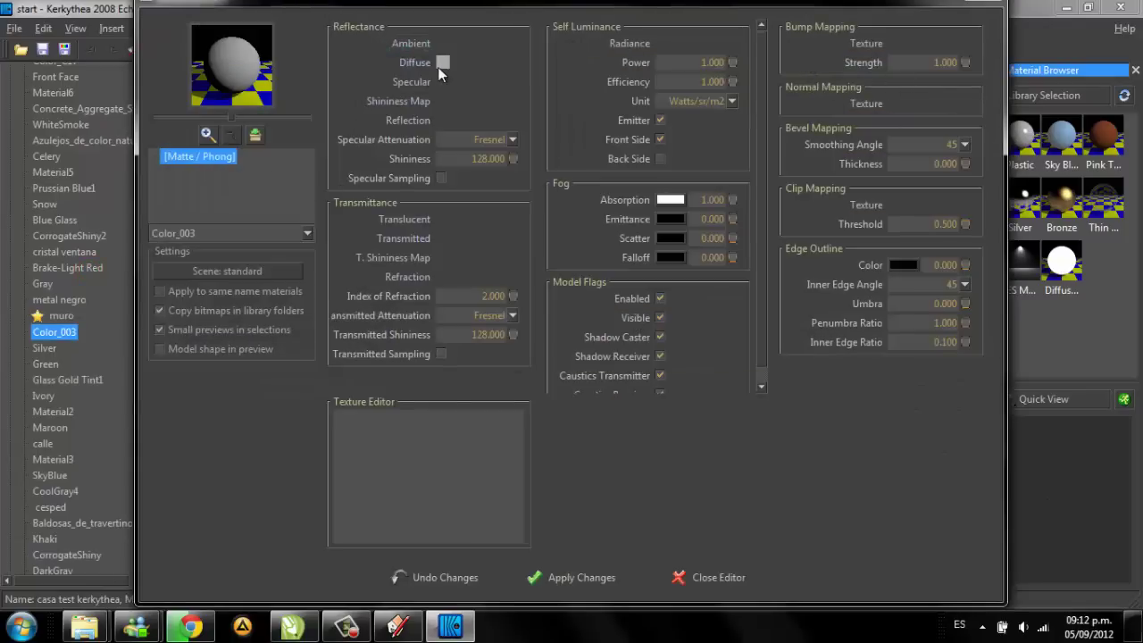
mouse_move(443, 63)
left_click(865, 42)
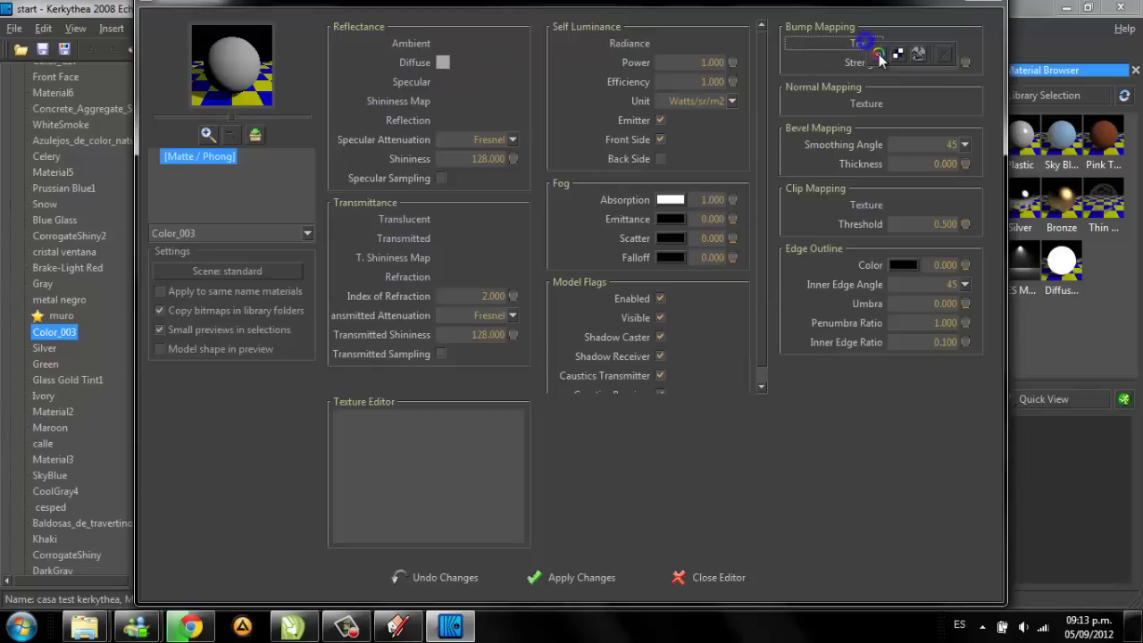
left_click(899, 55)
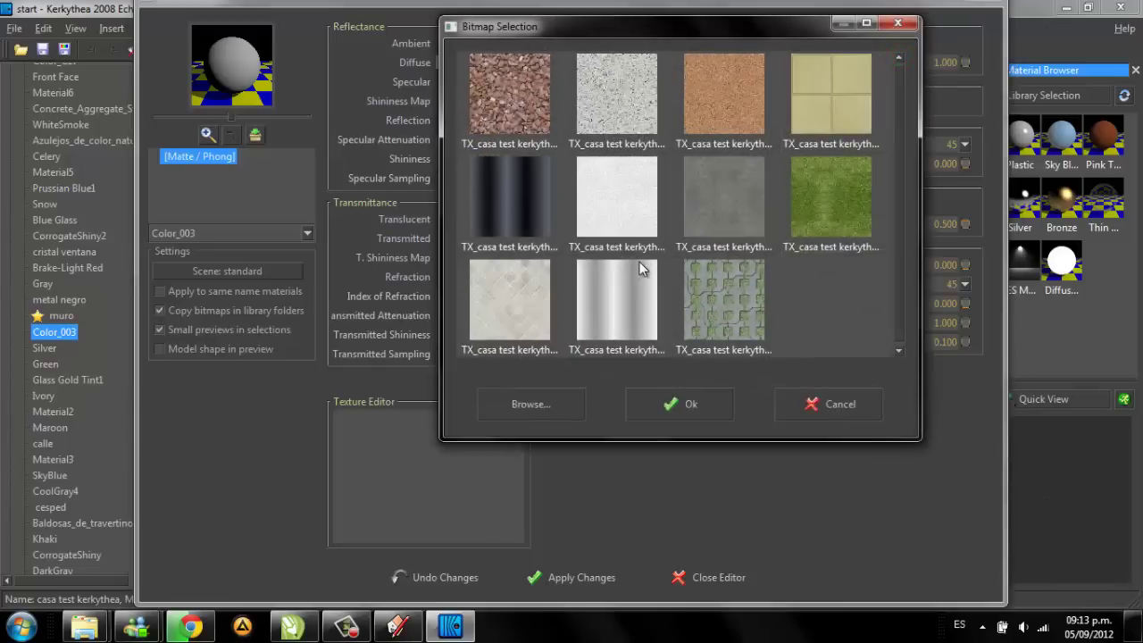
left_click(613, 187)
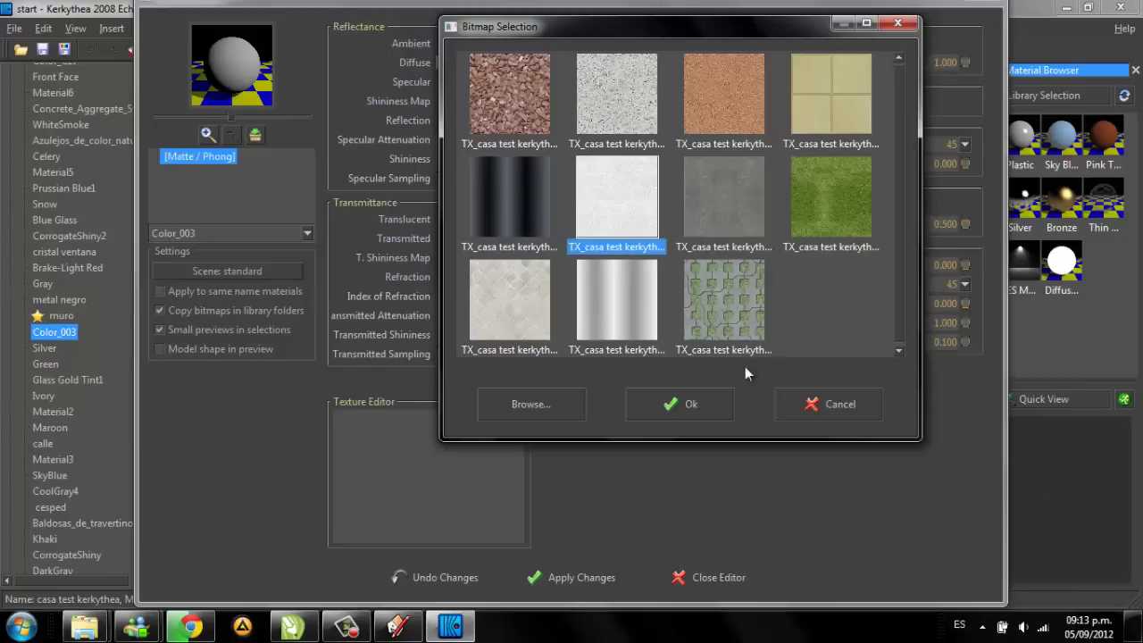
left_click(691, 403)
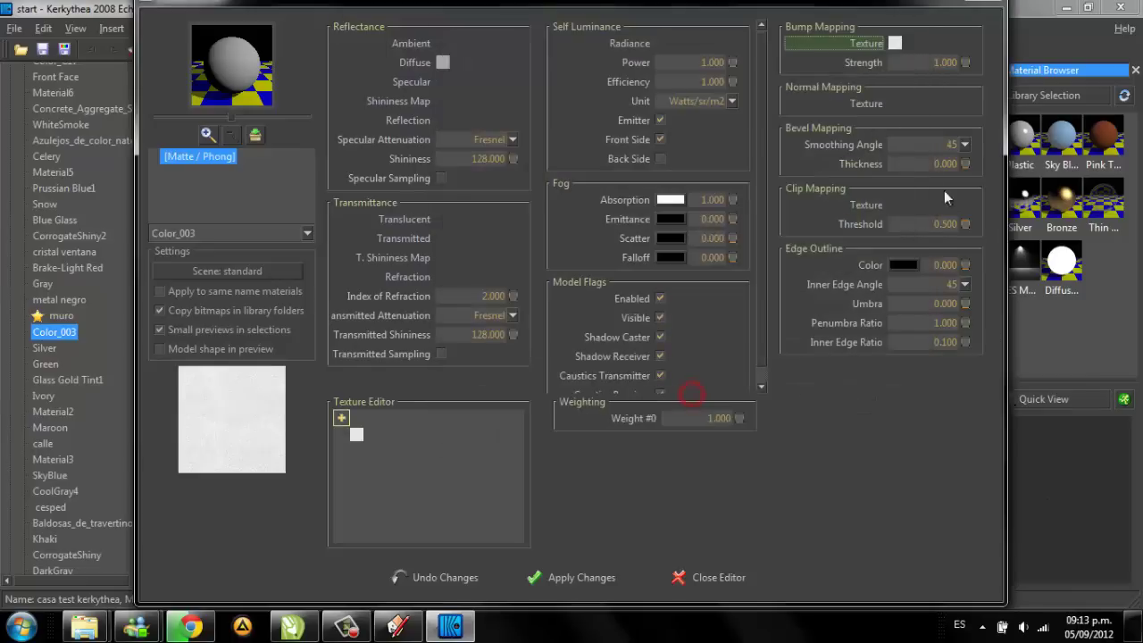
Step: Enlarge the Color_003 material preview
right_click(239, 79)
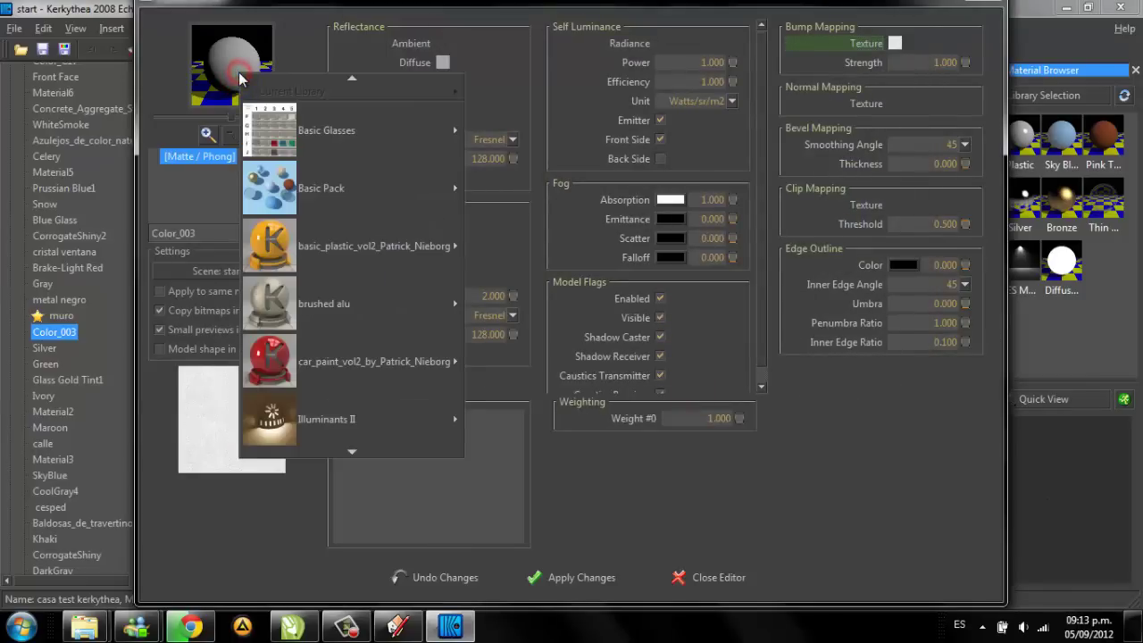
left_click(239, 79)
left_click(210, 136)
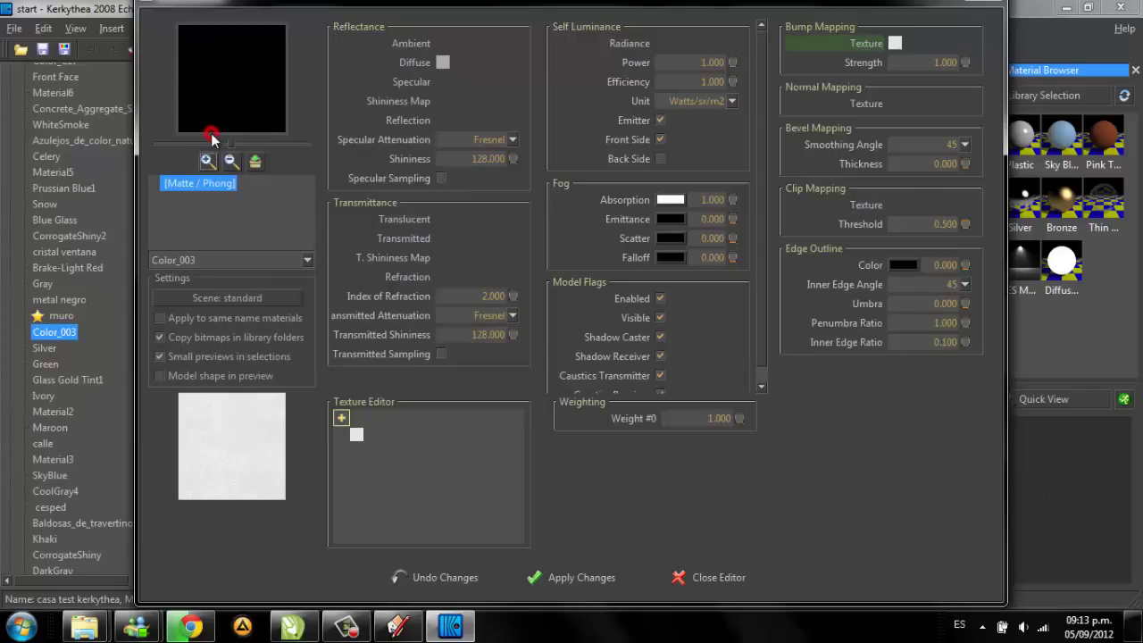
left_click(207, 161)
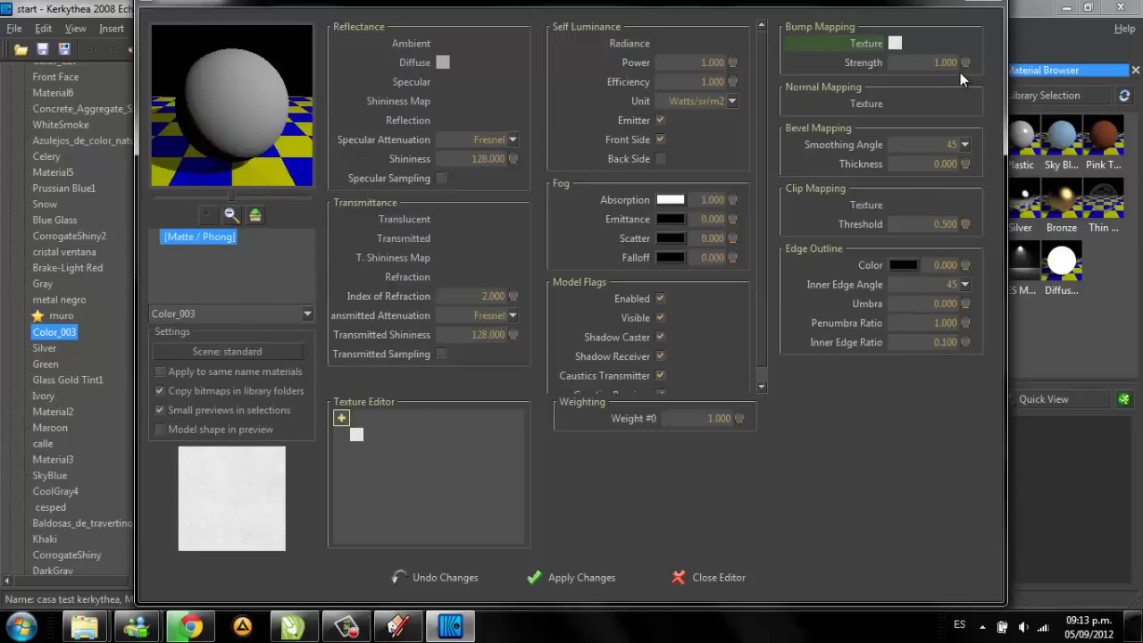
Step: Raise the material's bump strength past 1.91, apply it and close the material editor
left_click_drag(965, 62, 952, 5)
left_click_drag(965, 54, 969, 6)
mouse_move(964, 77)
left_mouse_down()
mouse_move(971, 32)
mouse_move(966, 69)
mouse_move(968, 43)
left_mouse_up()
left_click(581, 577)
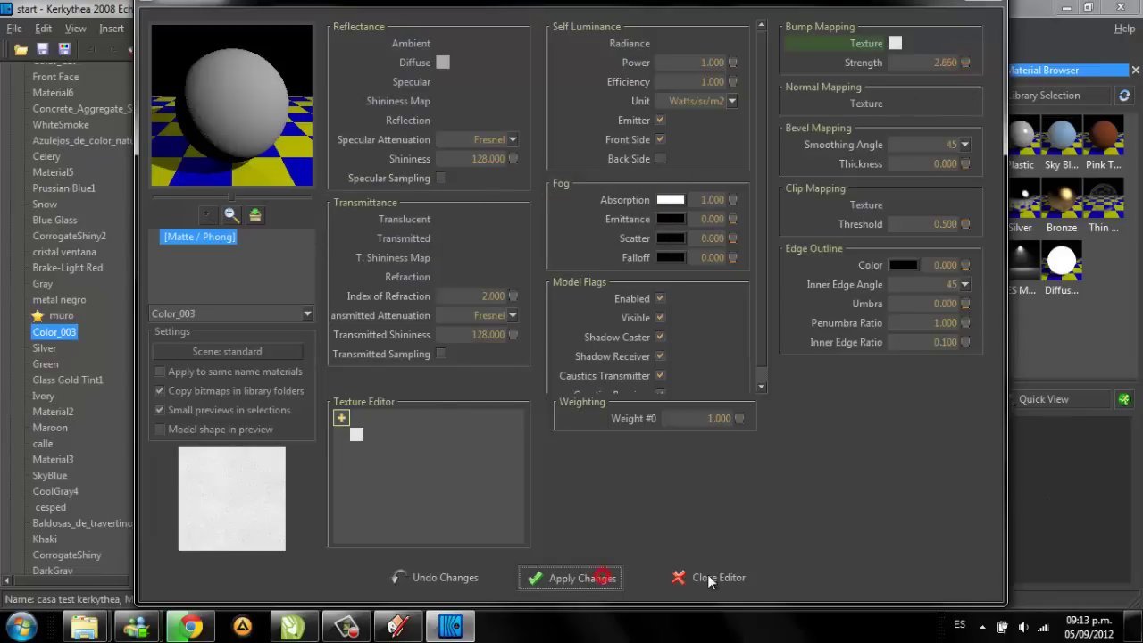
left_click(709, 577)
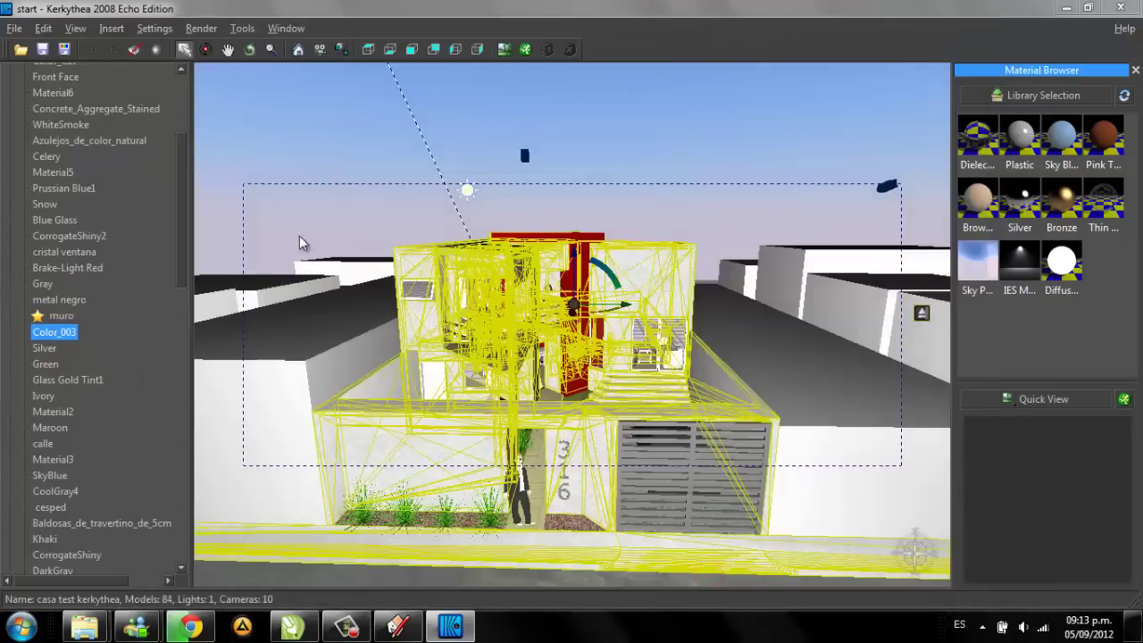
Step: Deselect the house and orbit up to a near top-down view of the courtyard
left_click(389, 176)
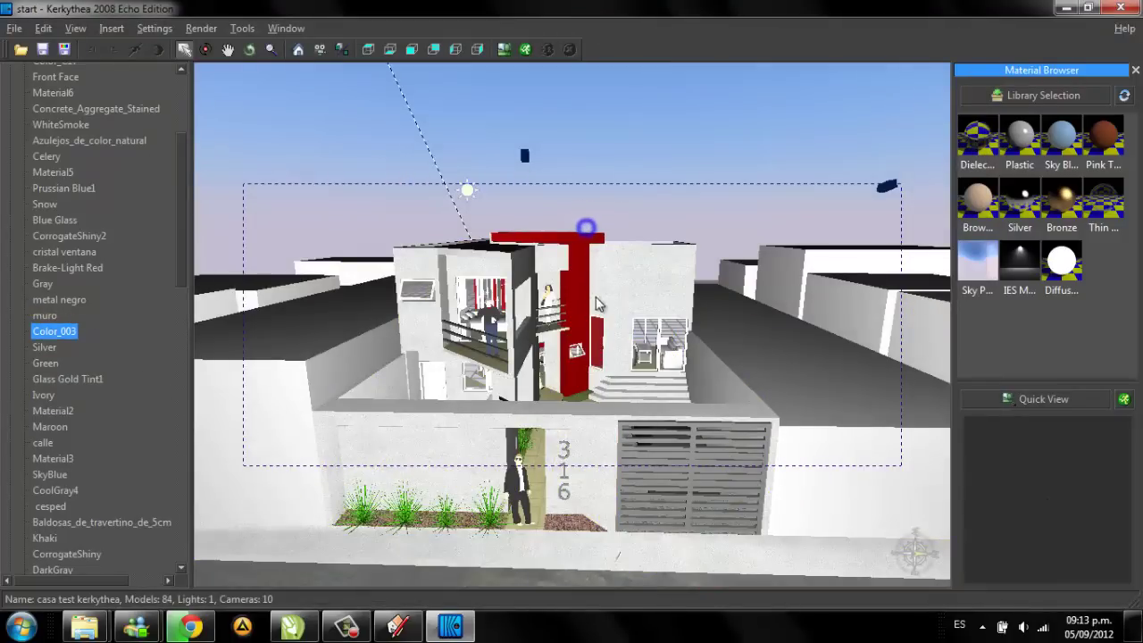
right_click_drag(641, 147, 628, 202)
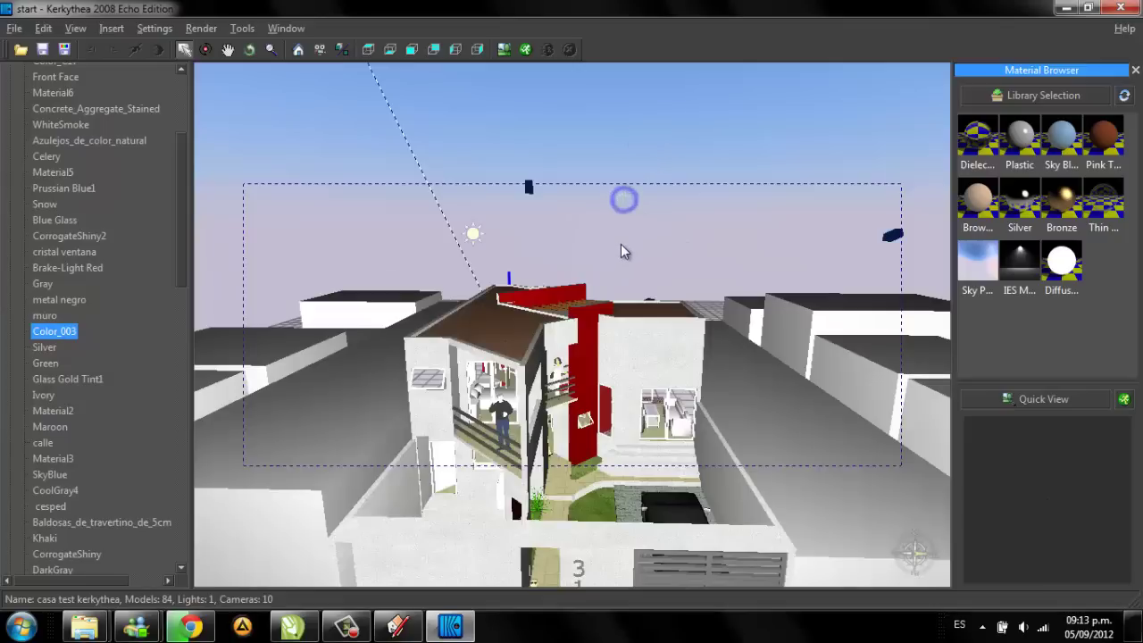
mouse_move(621, 243)
left_mouse_down()
mouse_move(622, 224)
mouse_move(612, 245)
left_mouse_up()
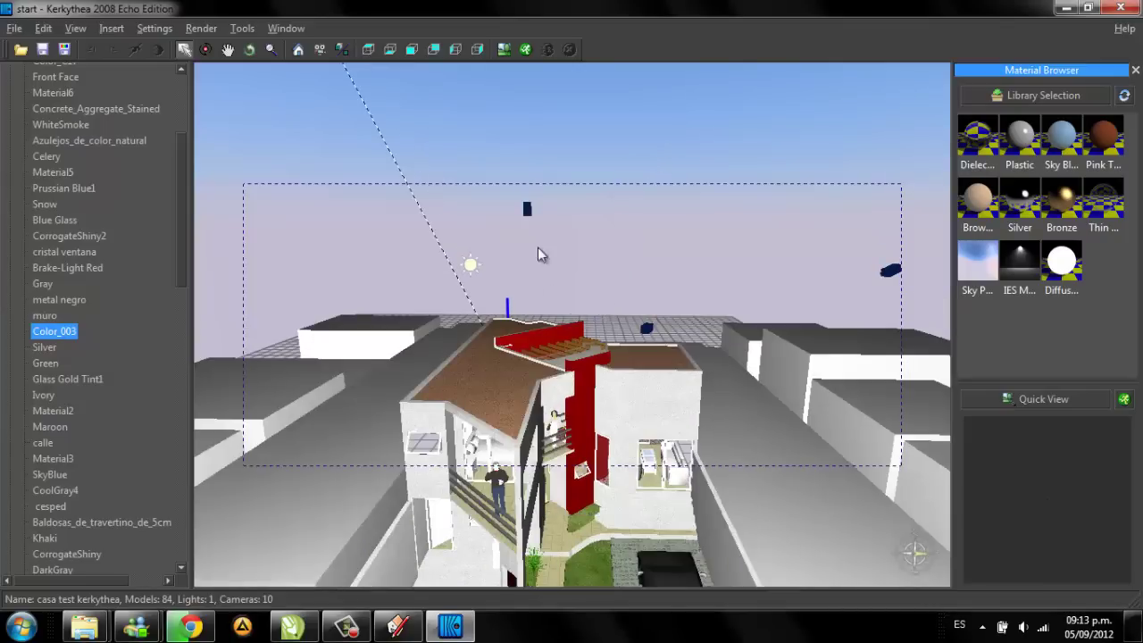
left_click_drag(588, 328, 650, 383)
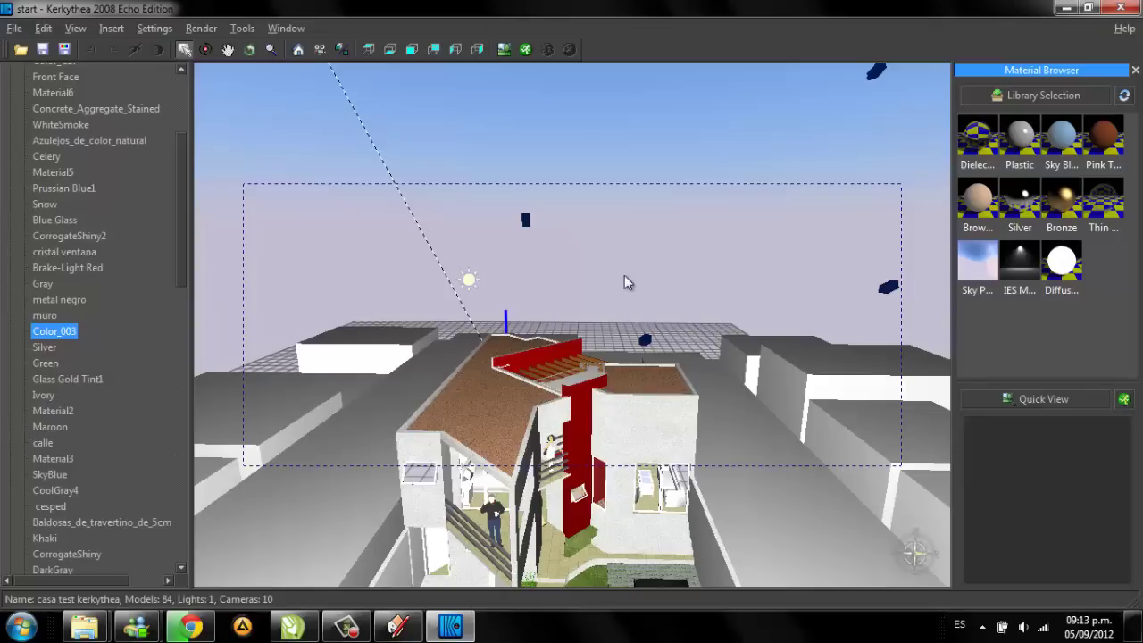
mouse_move(624, 275)
left_mouse_down()
mouse_move(611, 234)
mouse_move(585, 241)
left_mouse_up()
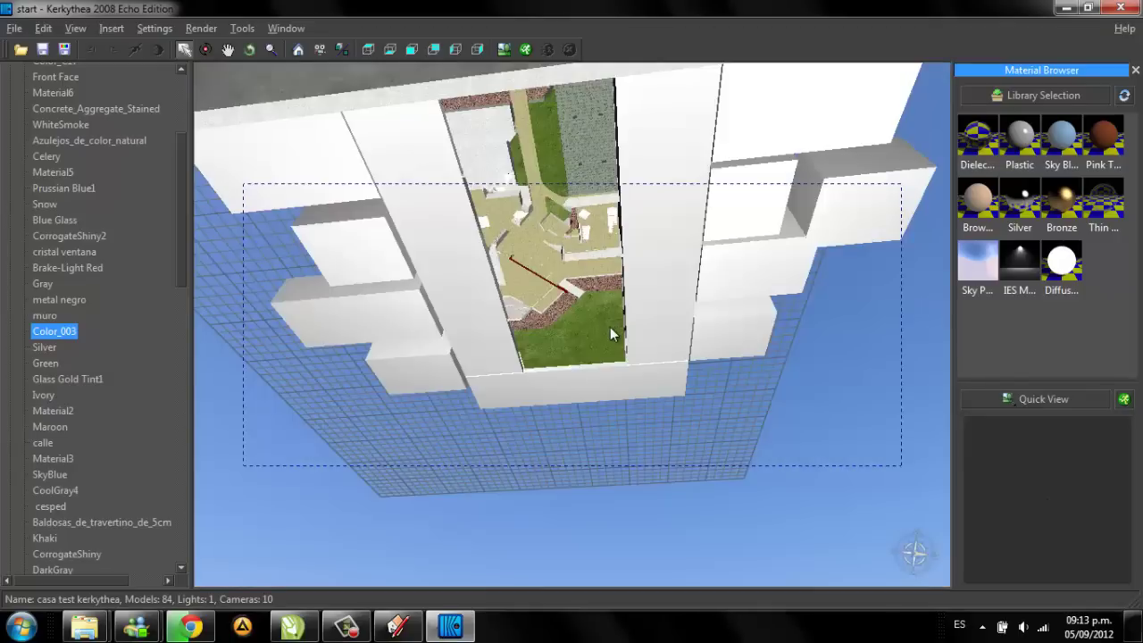
left_click_drag(610, 329, 559, 293)
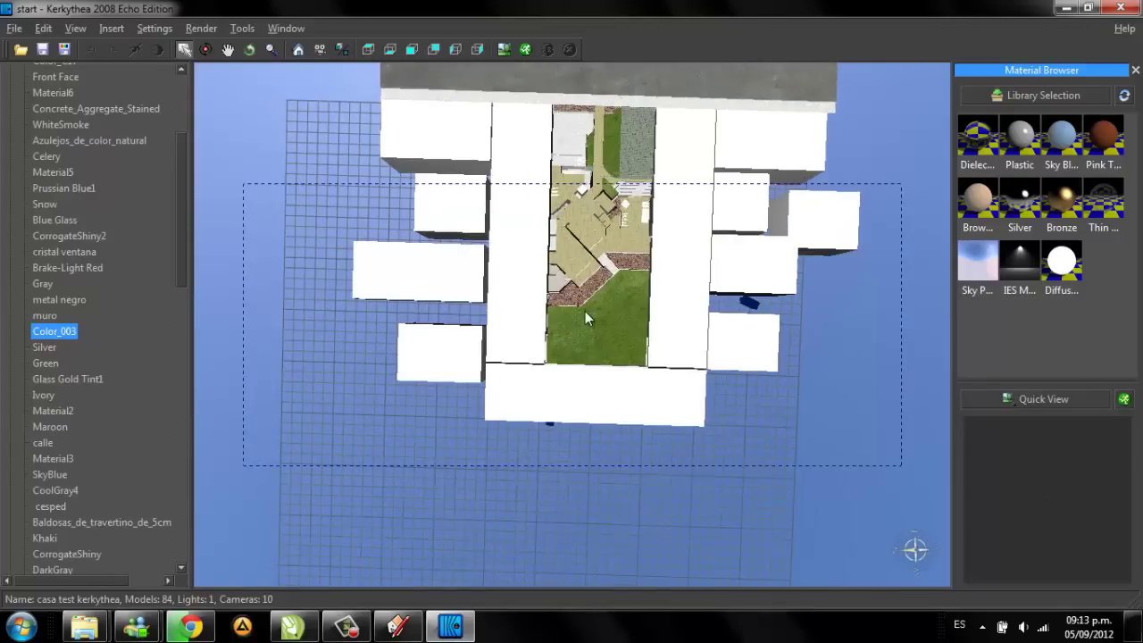
left_click_drag(585, 311, 611, 147)
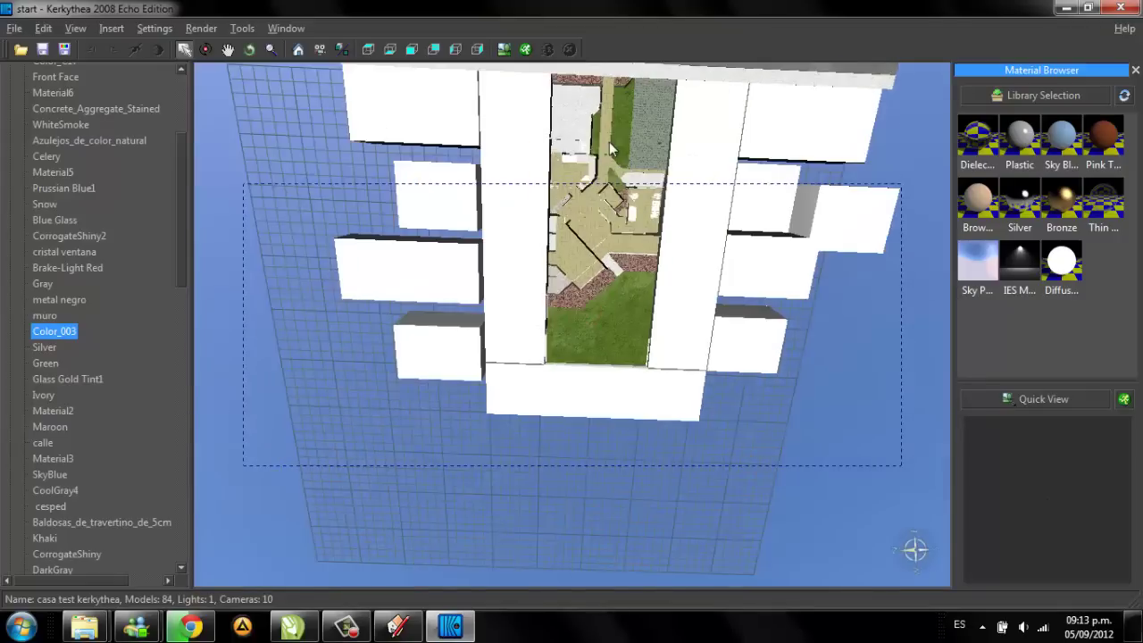
Step: Zoom out to show the whole house among the neighbouring blocks, leaving nothing selected
left_click(572, 344)
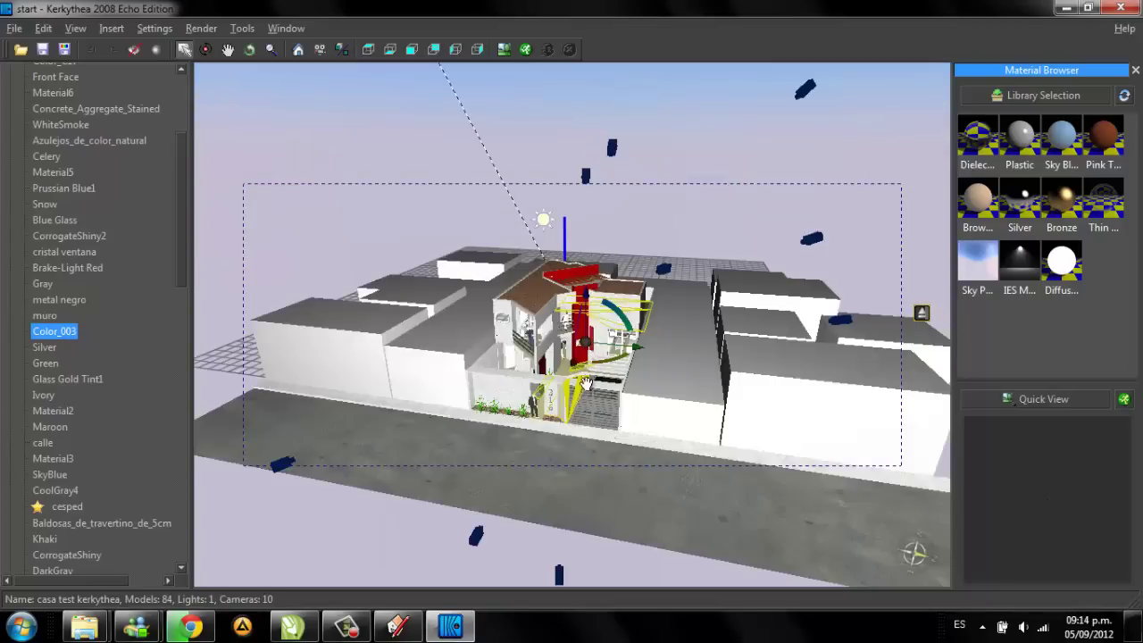
scroll(580, 388, "up", 2)
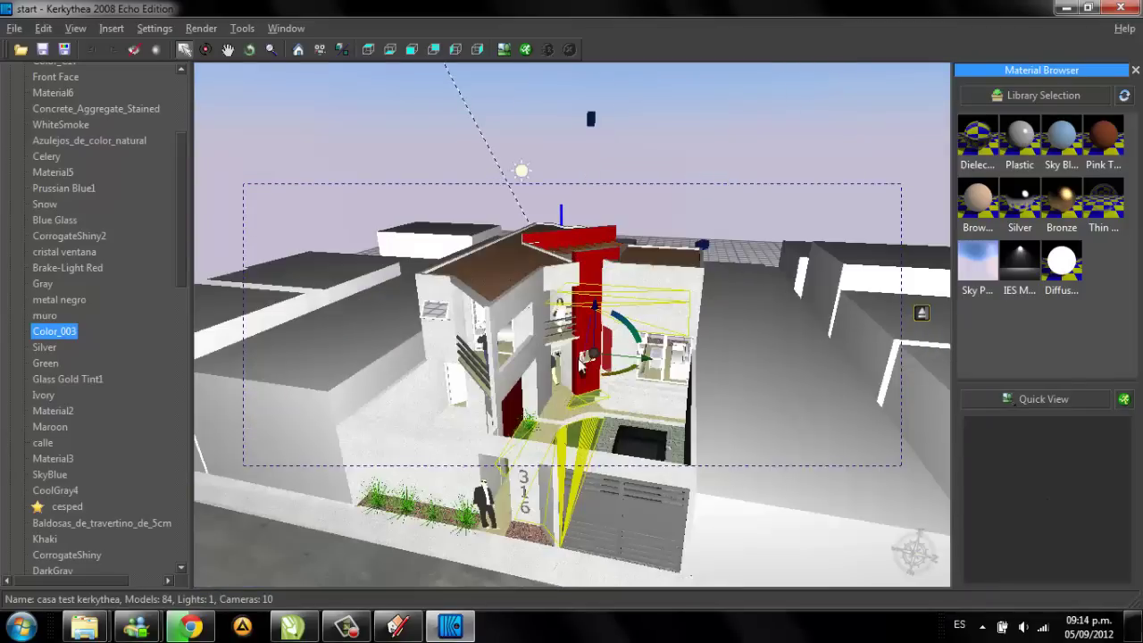
scroll(607, 321, "up", 2)
scroll(630, 257, "up", 2)
scroll(631, 245, "down", 2)
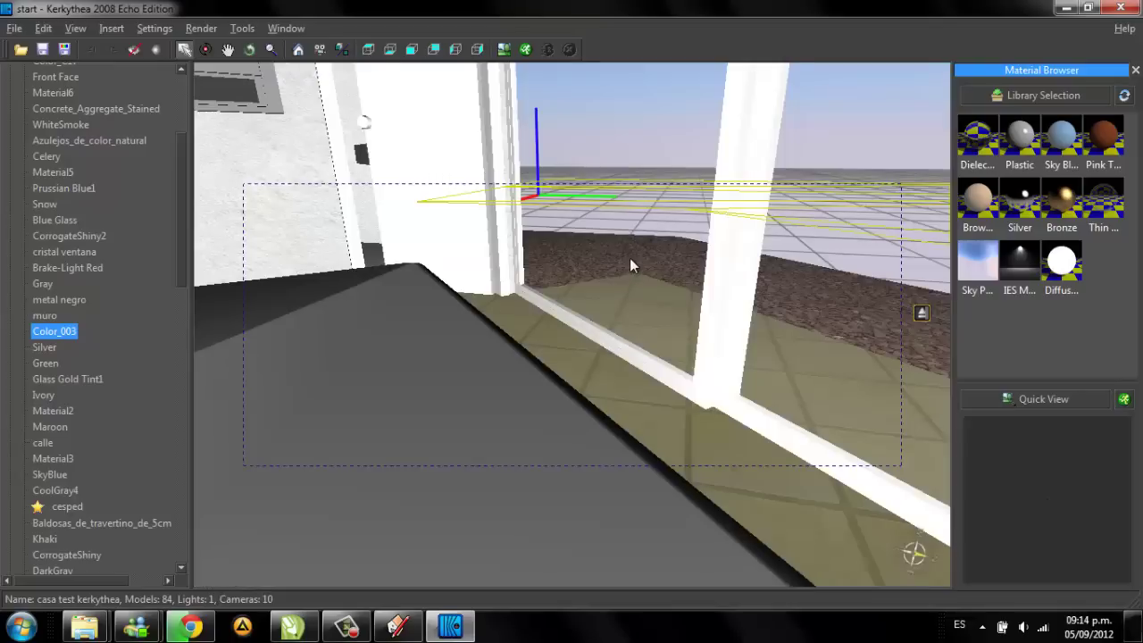
scroll(639, 252, "up", 1)
scroll(625, 246, "up", 1)
scroll(598, 251, "down", 1)
scroll(594, 251, "down", 1)
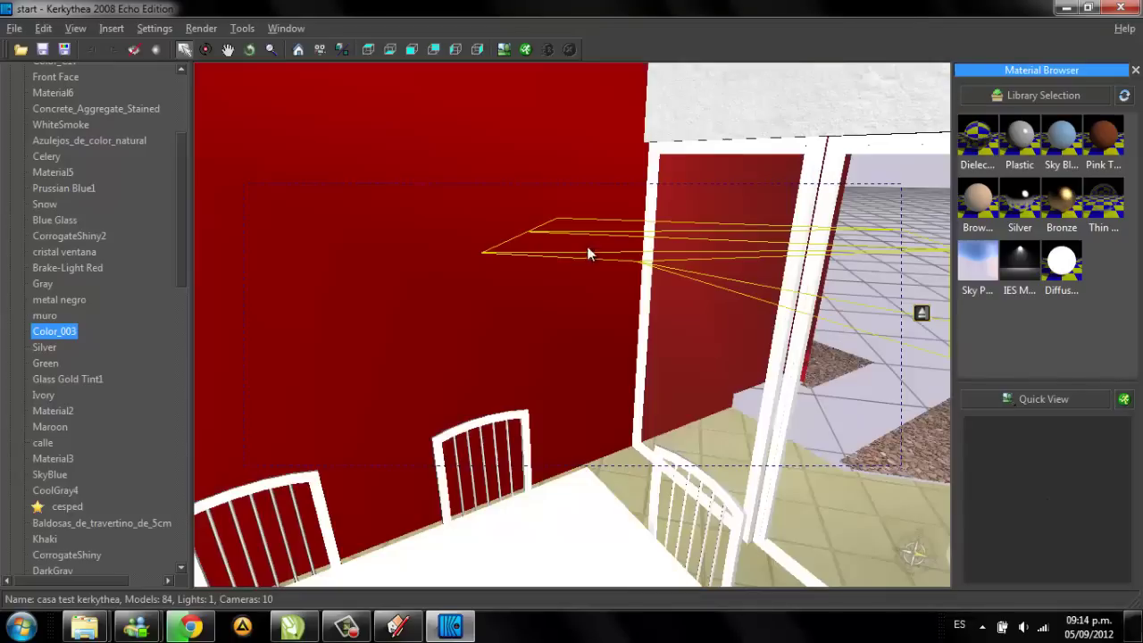
scroll(565, 260, "down", 1)
scroll(565, 262, "down", 1)
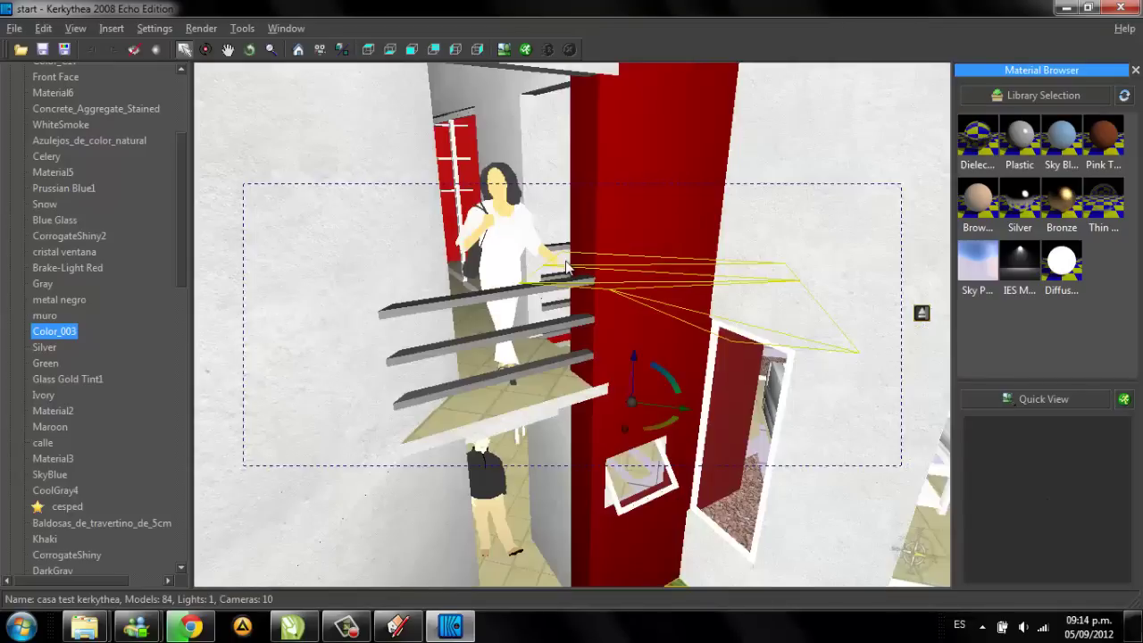
scroll(565, 264, "down", 1)
scroll(565, 266, "down", 1)
scroll(566, 266, "down", 1)
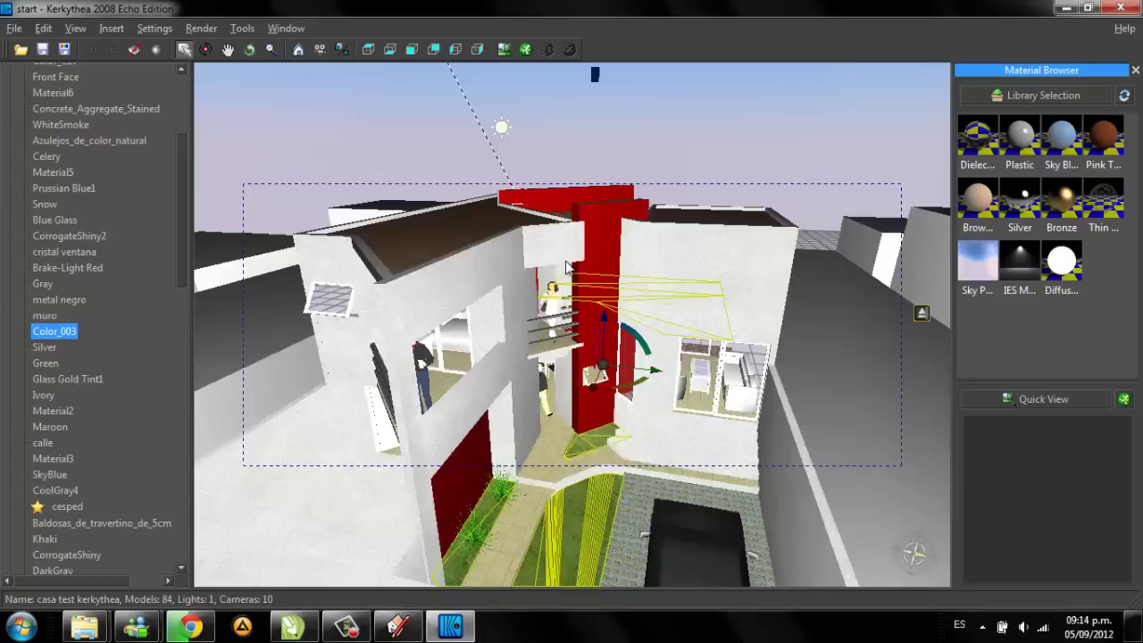
scroll(566, 266, "down", 1)
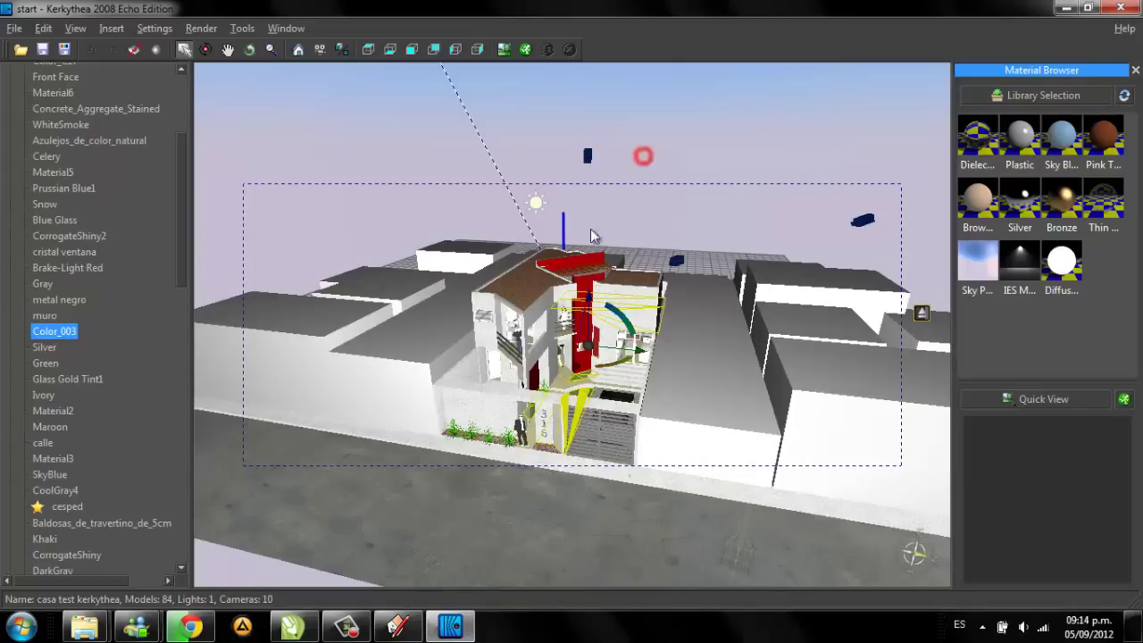
left_click(590, 234)
Step: Save the scene over casa test kerkythea.xml in the Desktop's test kerkythea folder
left_click(42, 49)
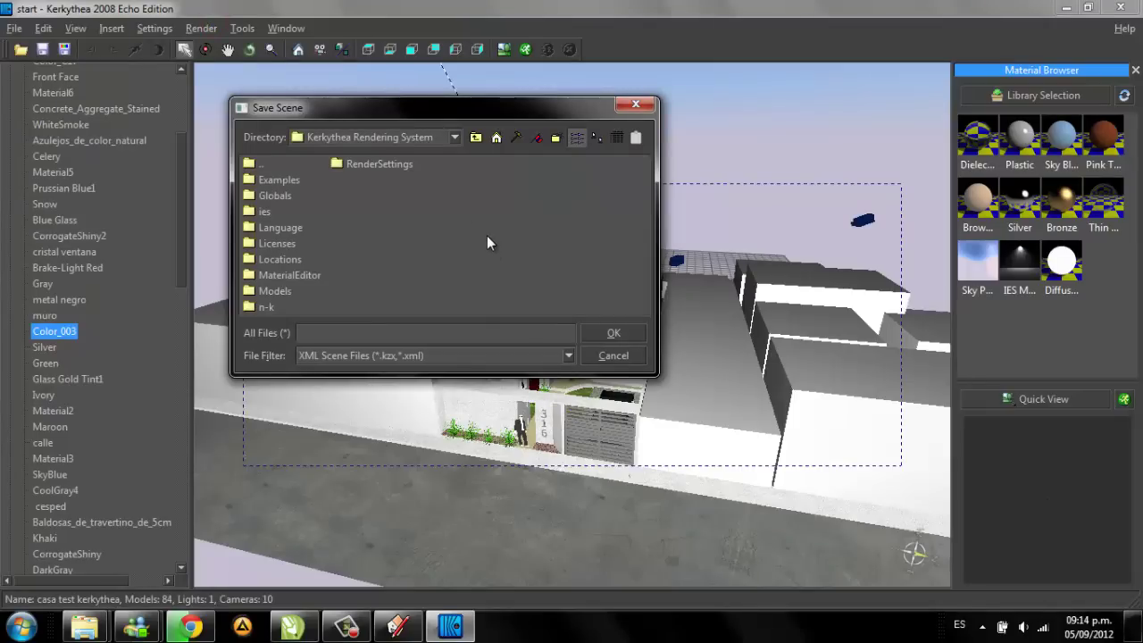
left_click(454, 137)
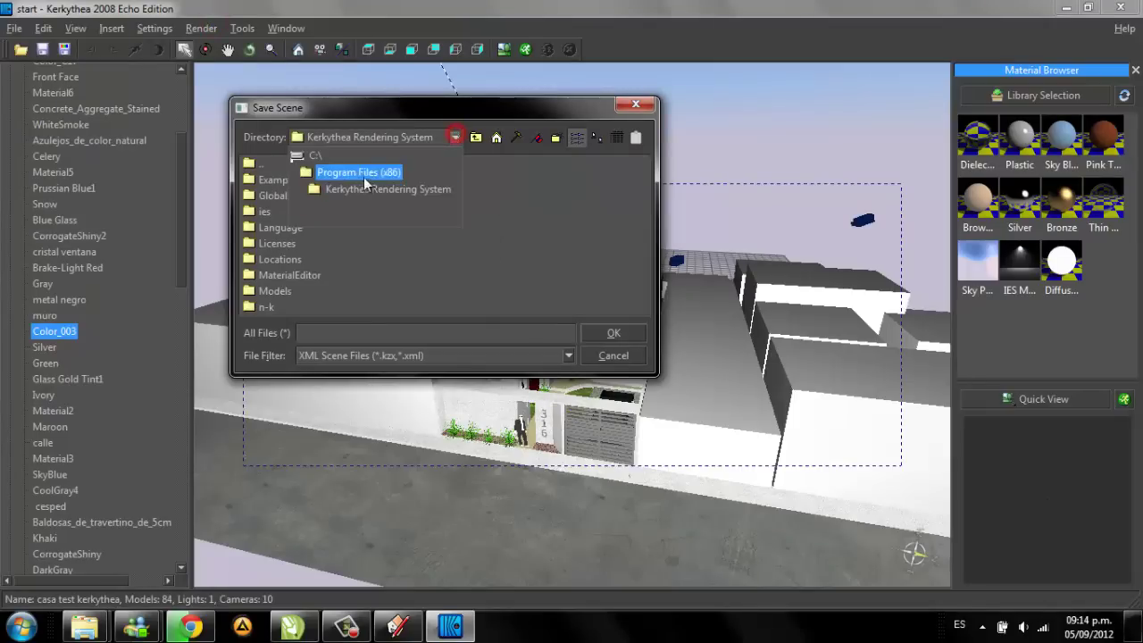
left_click(324, 159)
double_click(381, 180)
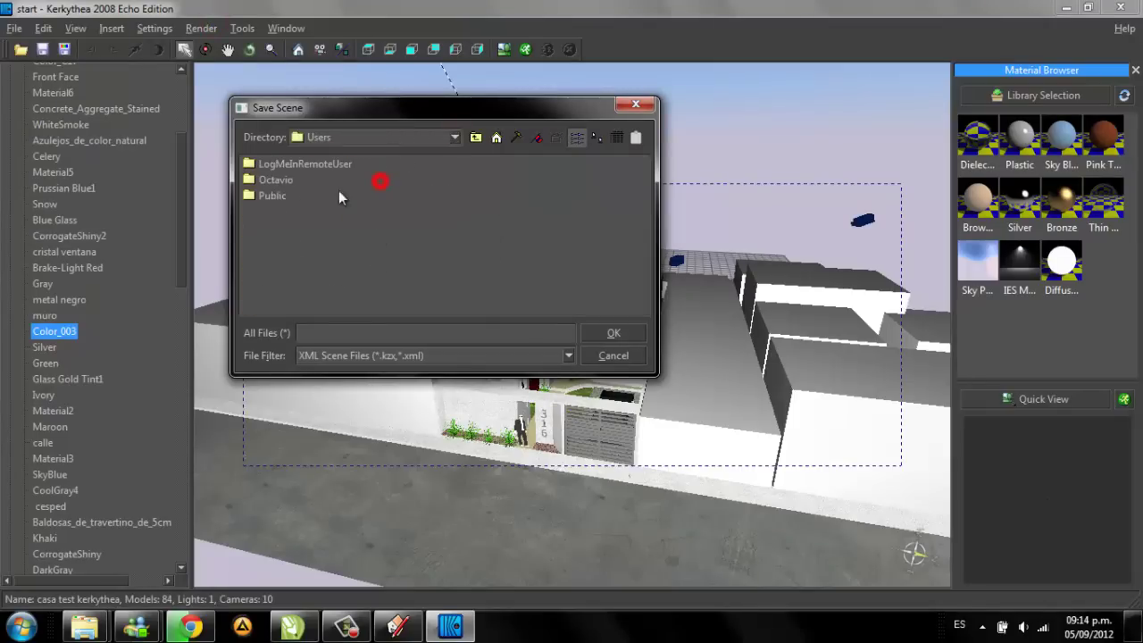
double_click(279, 180)
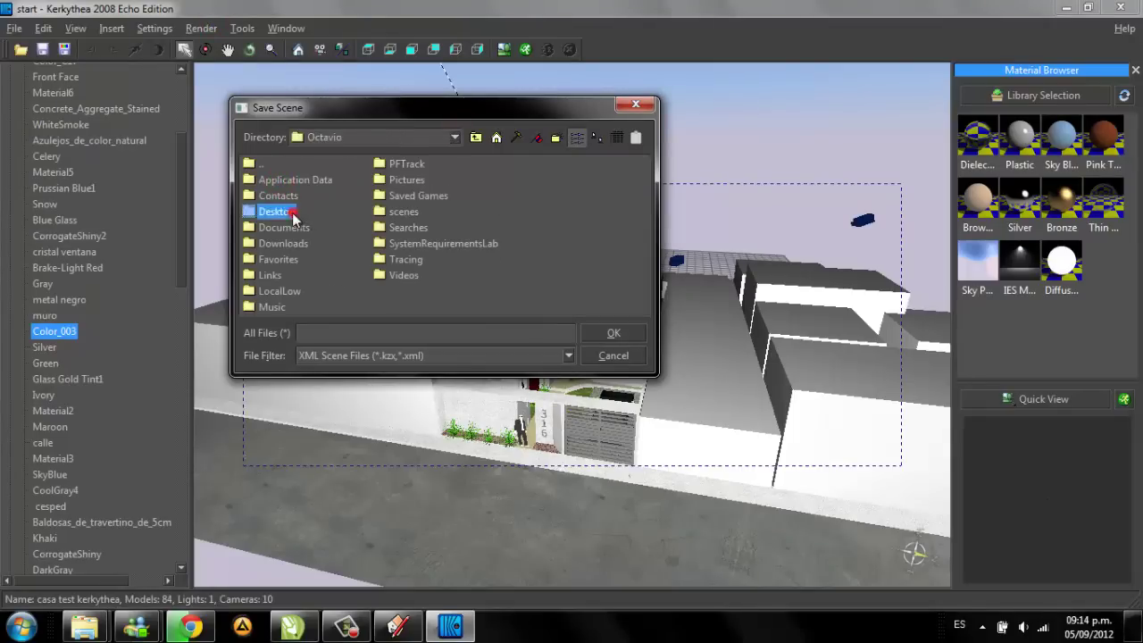
double_click(292, 214)
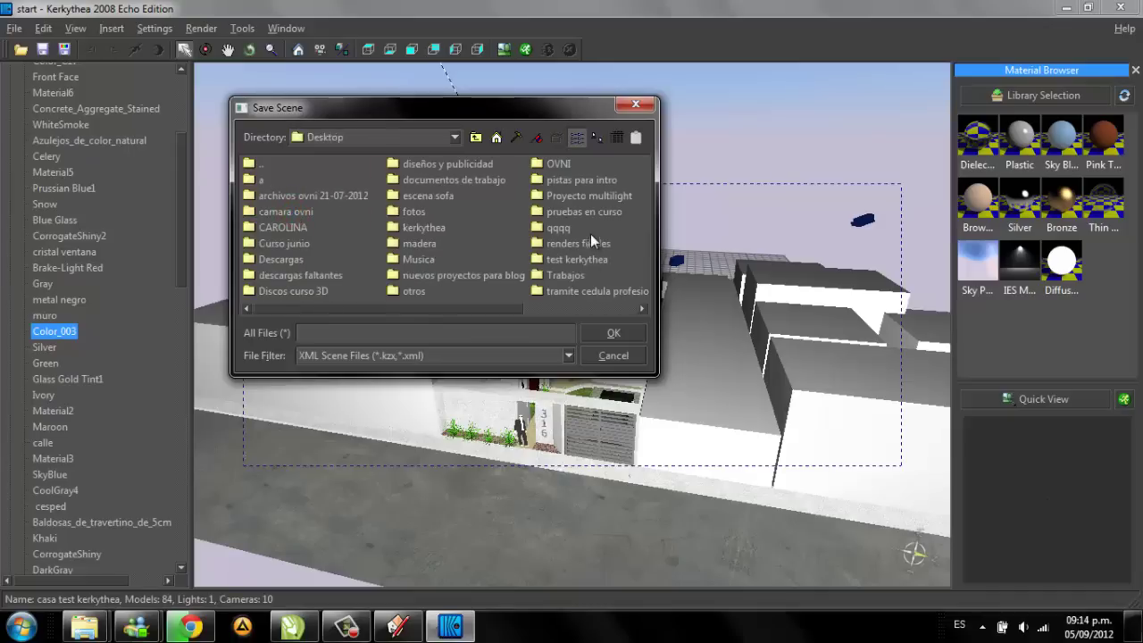
double_click(587, 263)
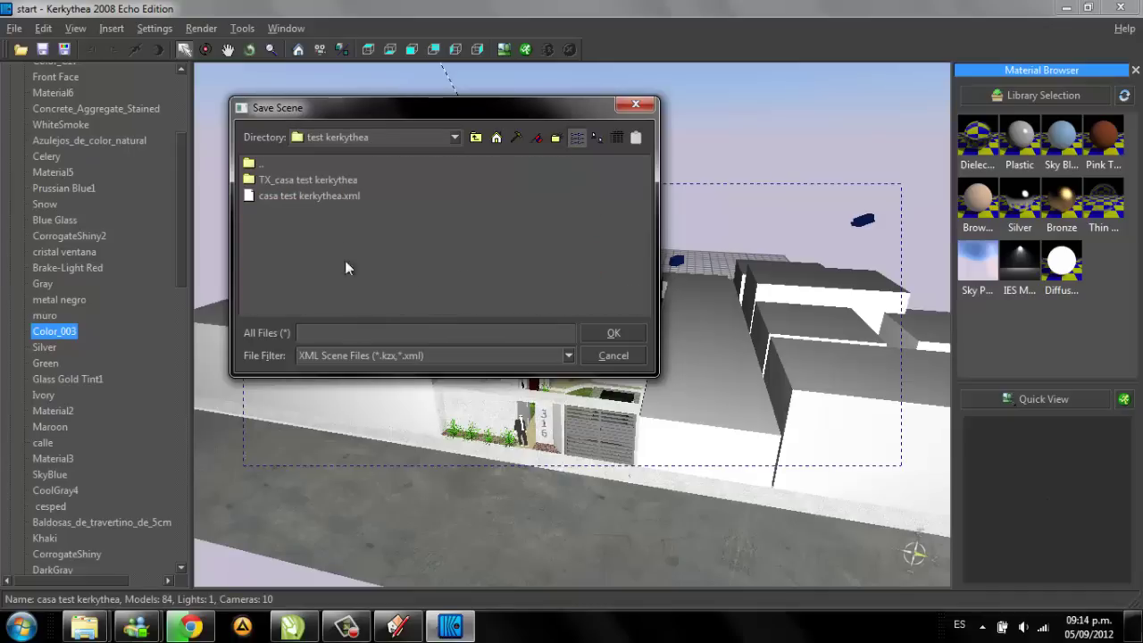
left_click(319, 198)
left_click(595, 333)
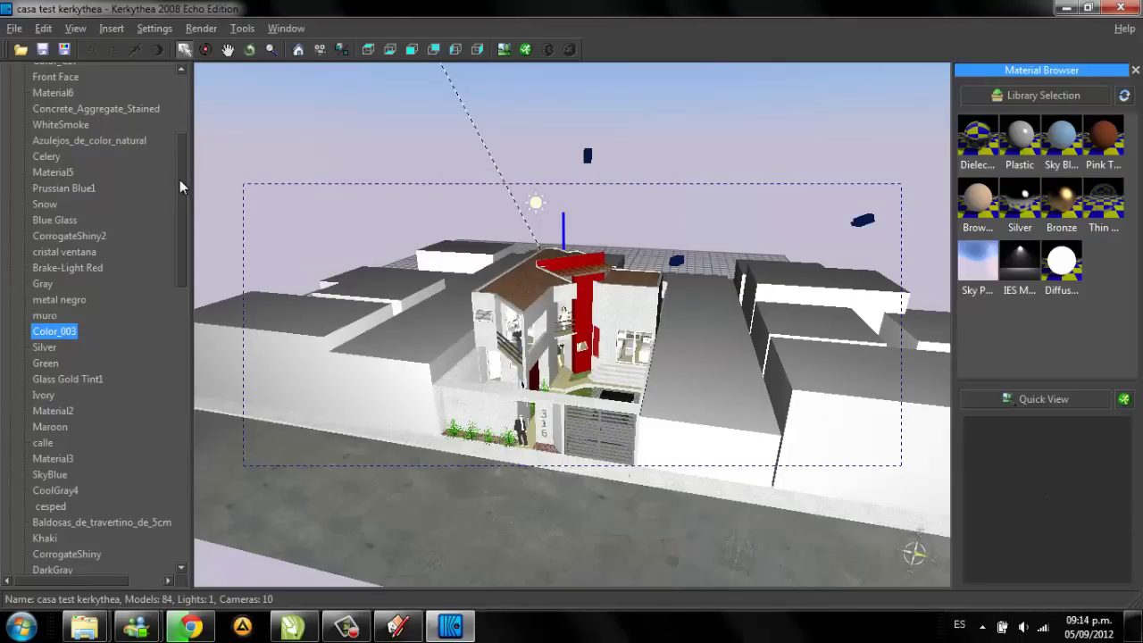
Step: Collapse the Models group so the Sun light and cameras Escena 1–9 appear
left_click_drag(183, 233, 180, 136)
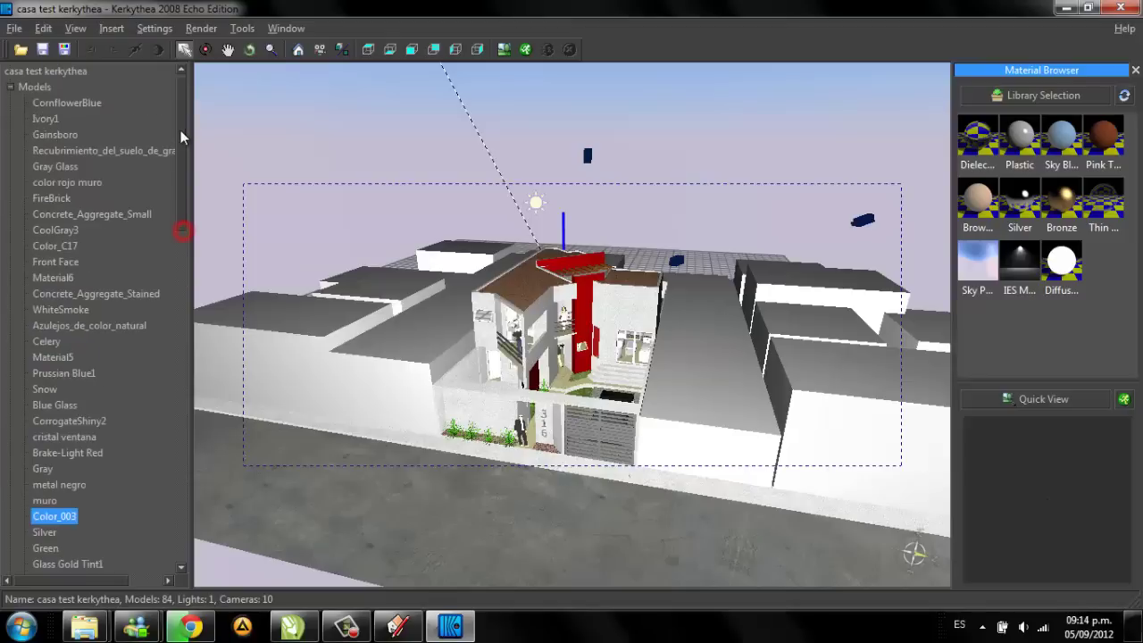
left_click(9, 87)
left_click(342, 108)
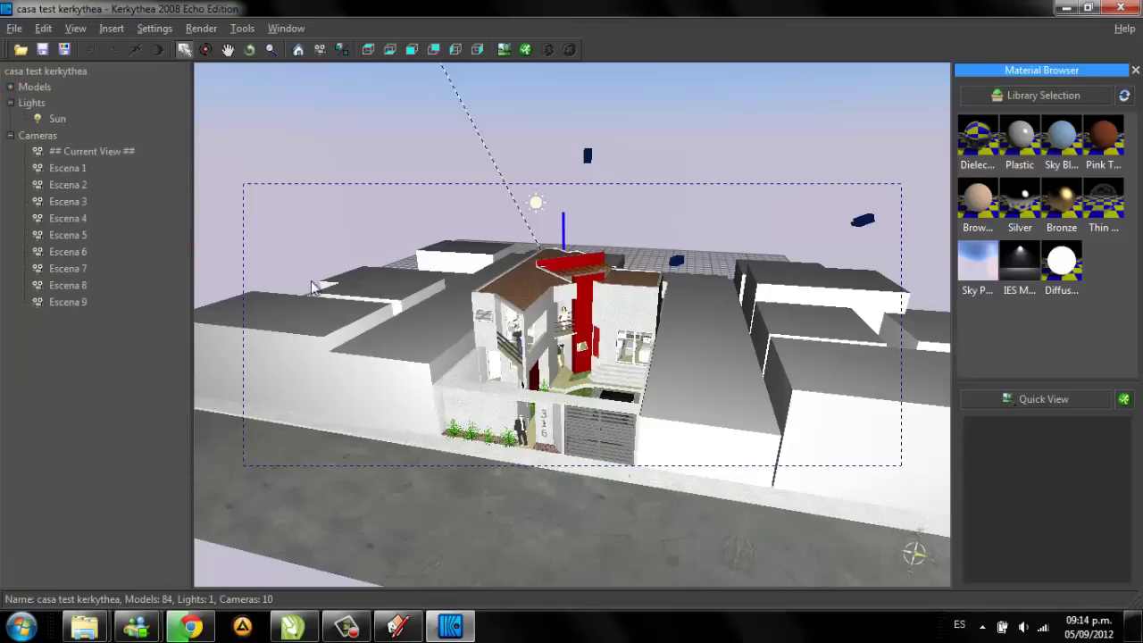
left_click(95, 378)
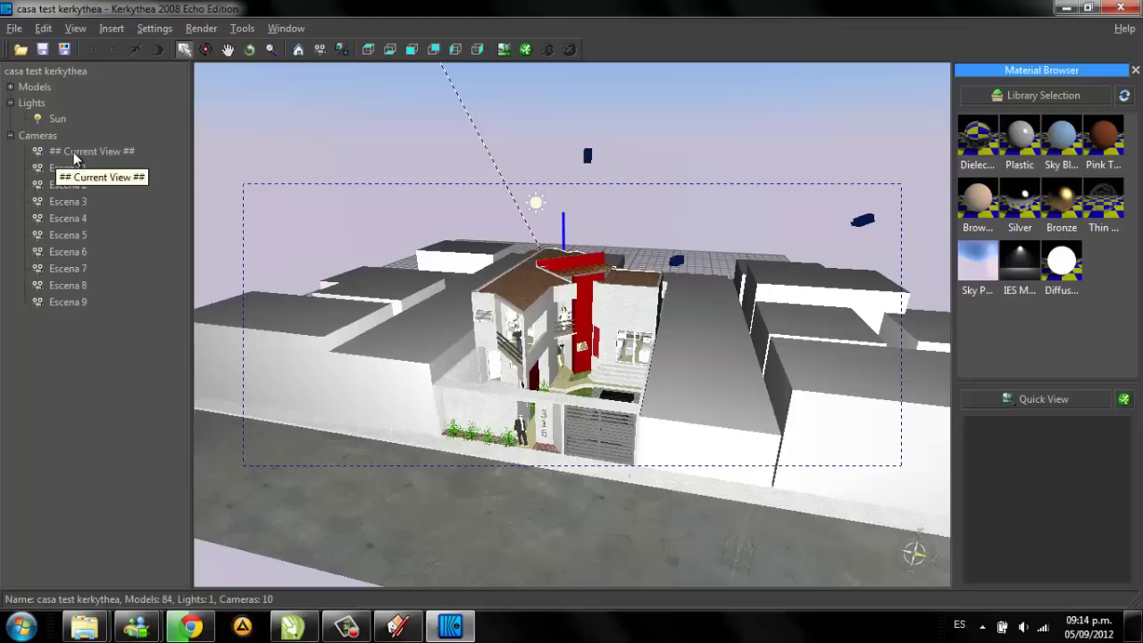
Step: Orbit to a top-down view of the house and select its roof
left_click(635, 320)
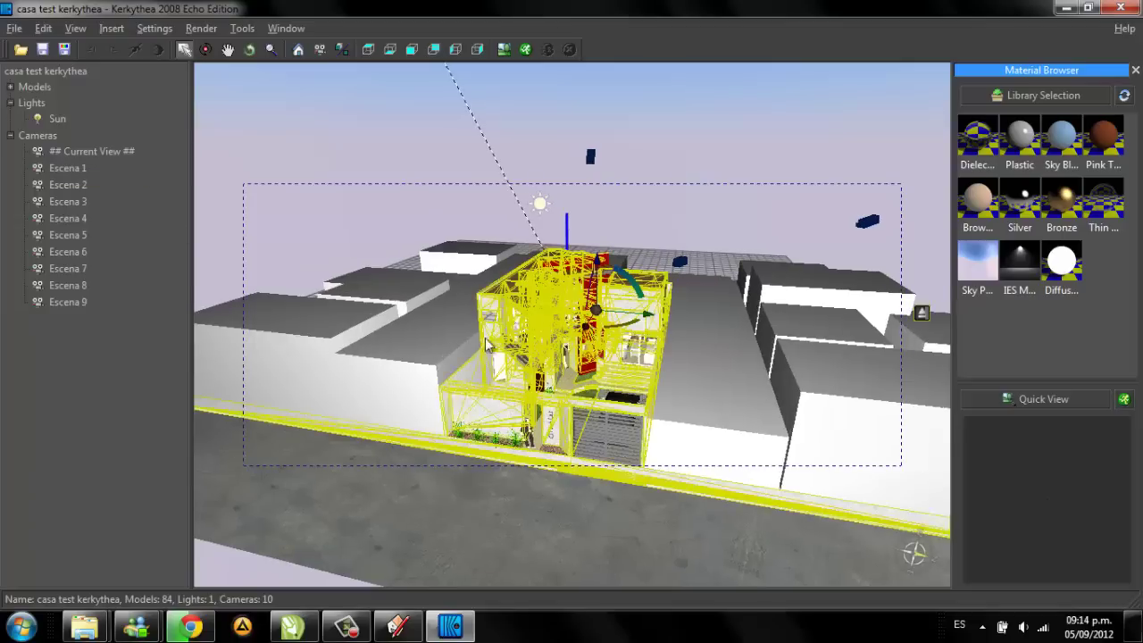
middle_click_drag(596, 333, 533, 314)
left_click(562, 284)
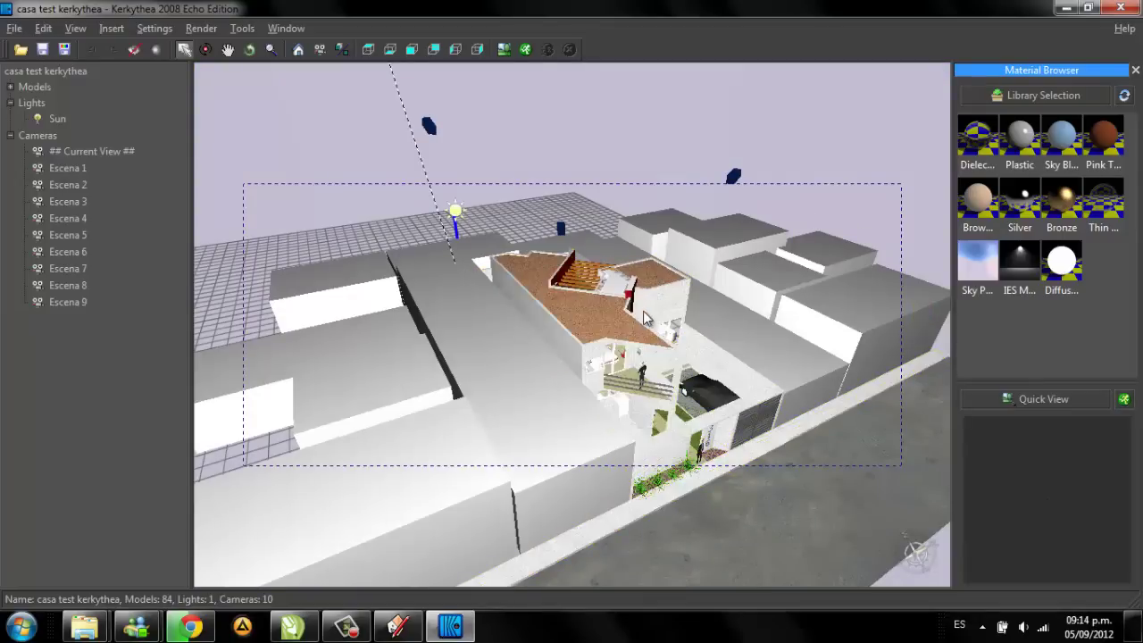
middle_click_drag(641, 326, 480, 322)
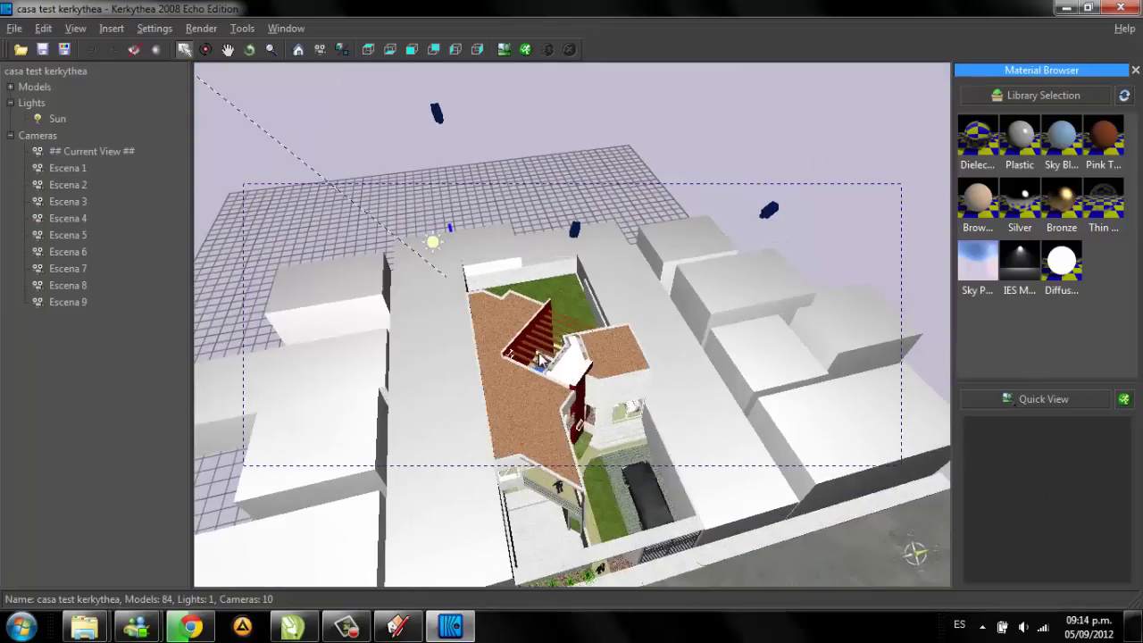
left_click(574, 375)
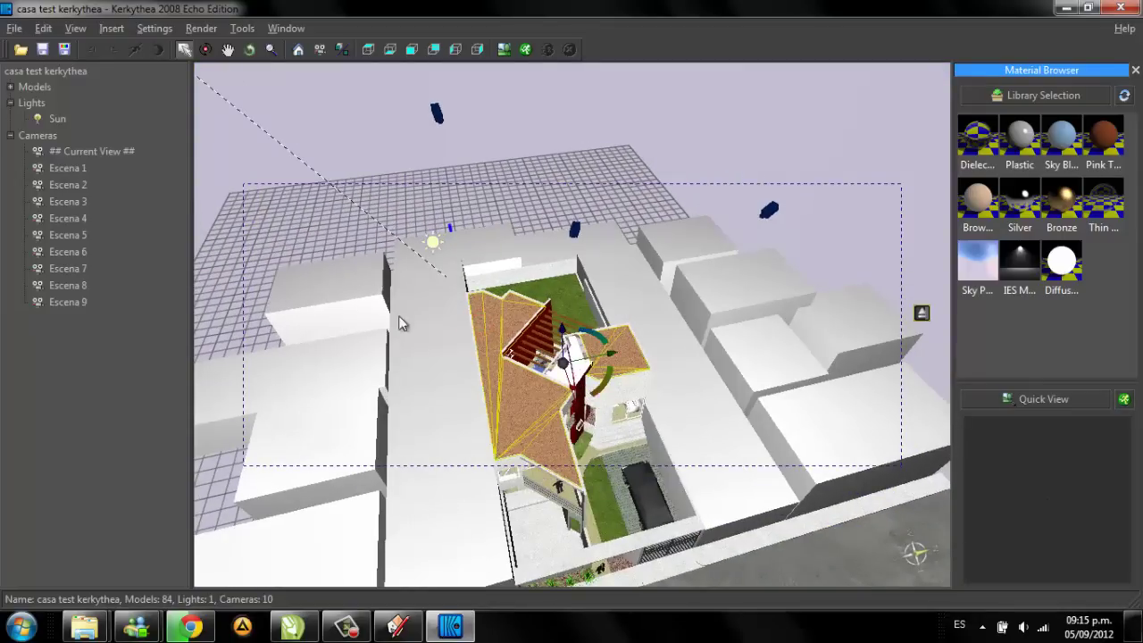
double_click(78, 170)
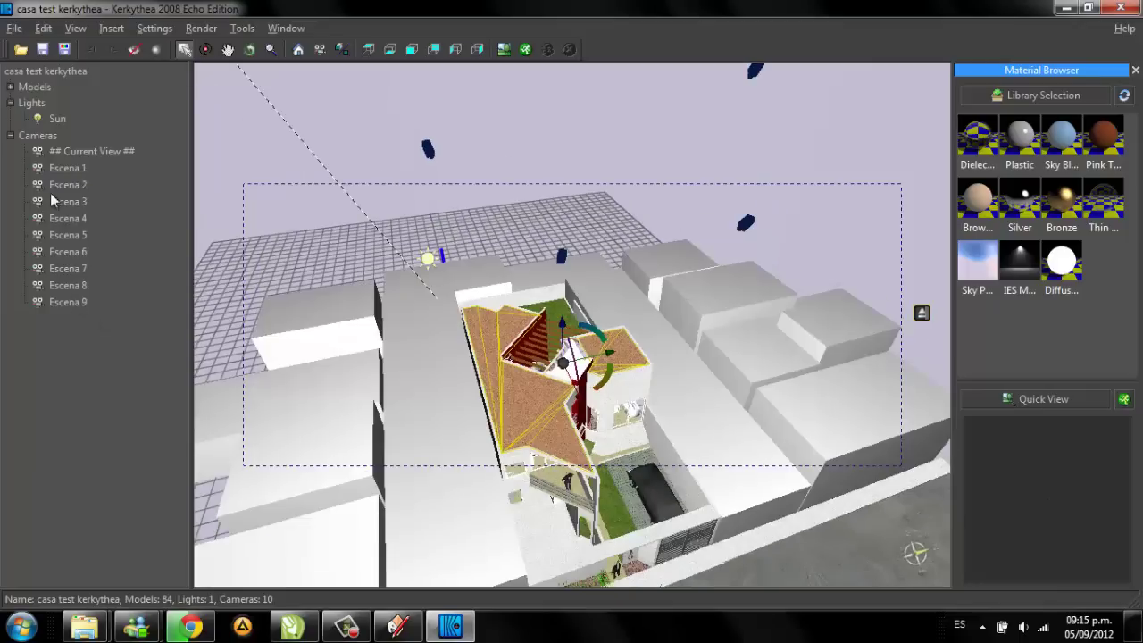
Step: Show the Escena 1 camera, then Go-to/Follow it to view the house's street facade
right_click(70, 170)
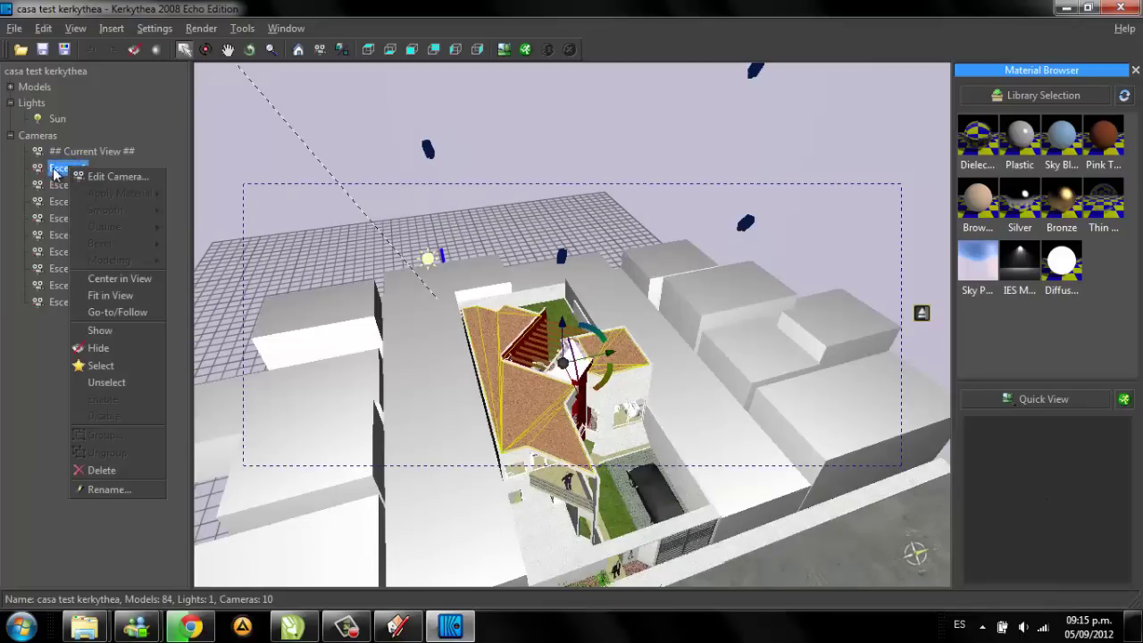
left_click(105, 332)
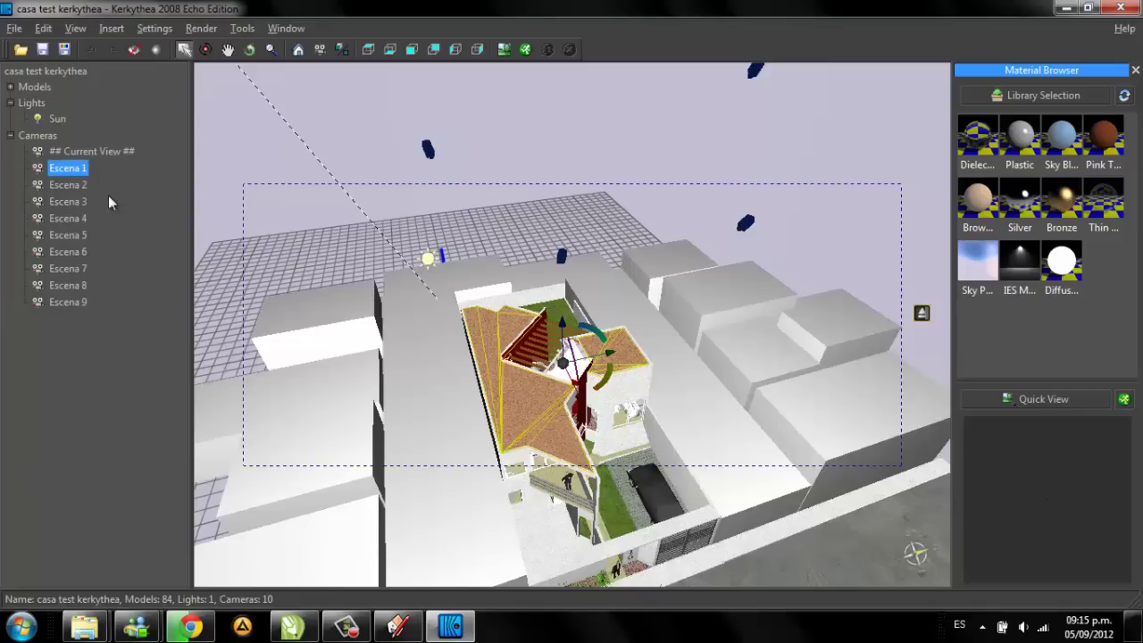
right_click(60, 171)
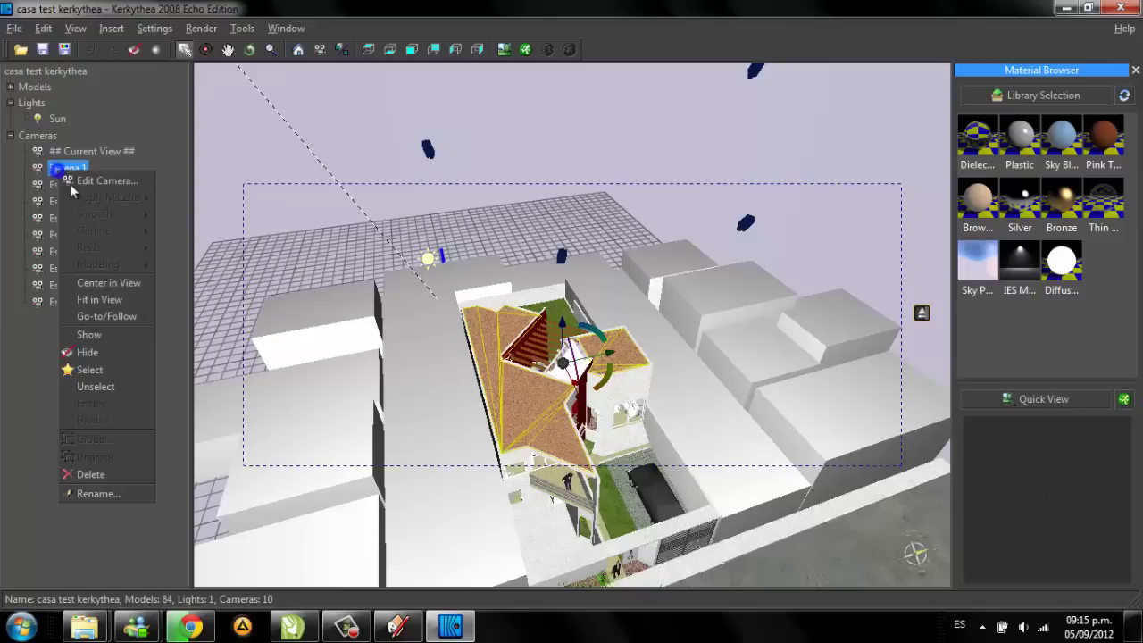
left_click(122, 317)
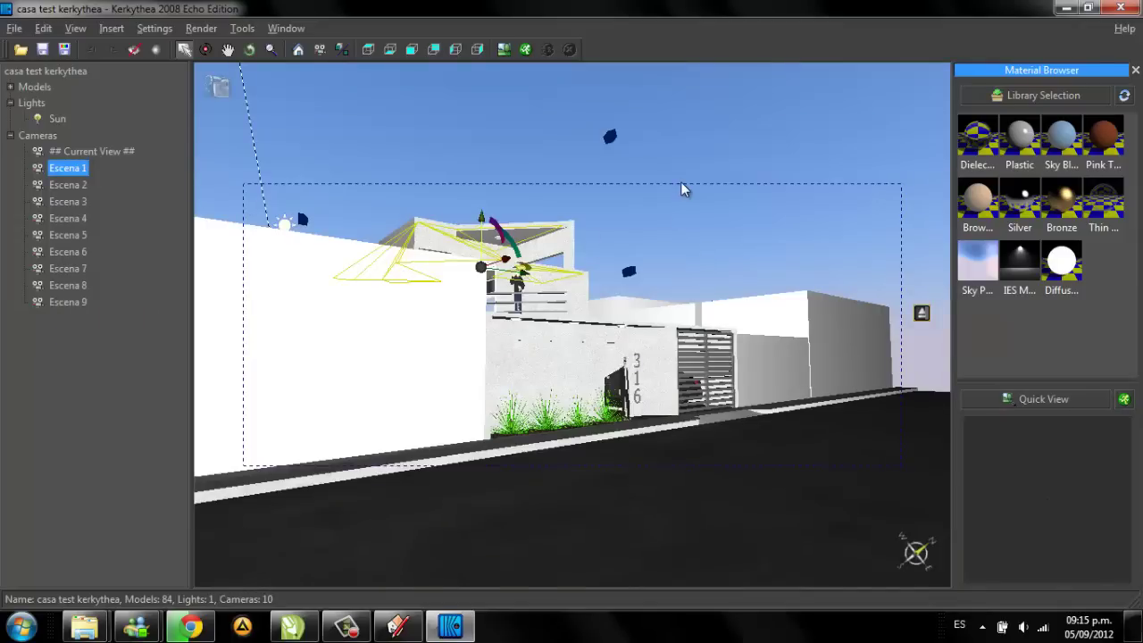
left_click(692, 149)
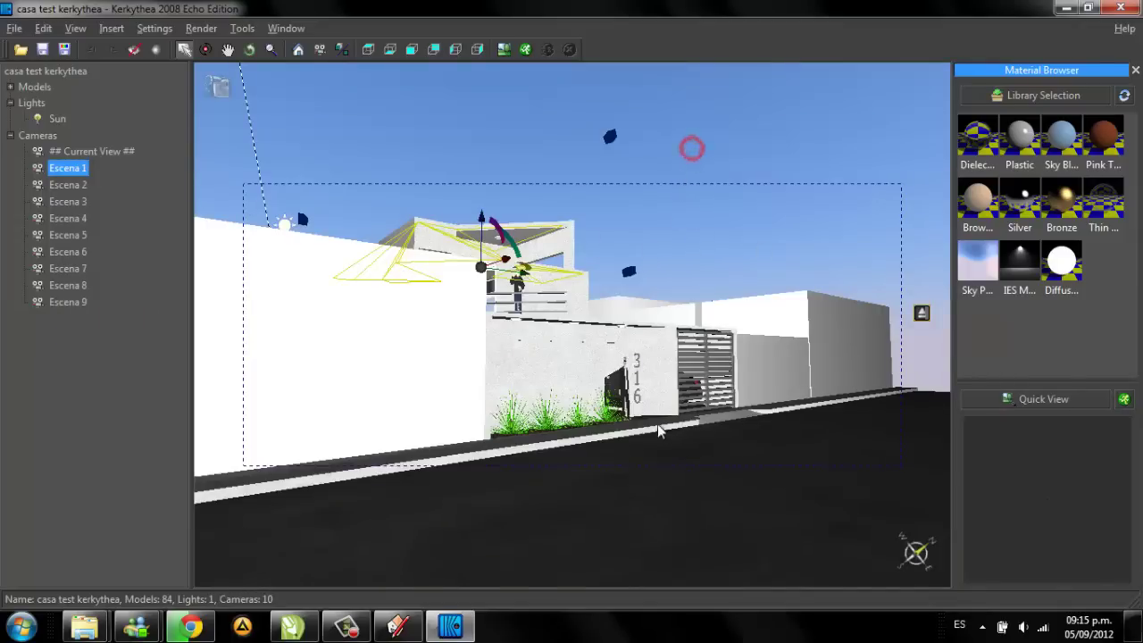
left_click(68, 168)
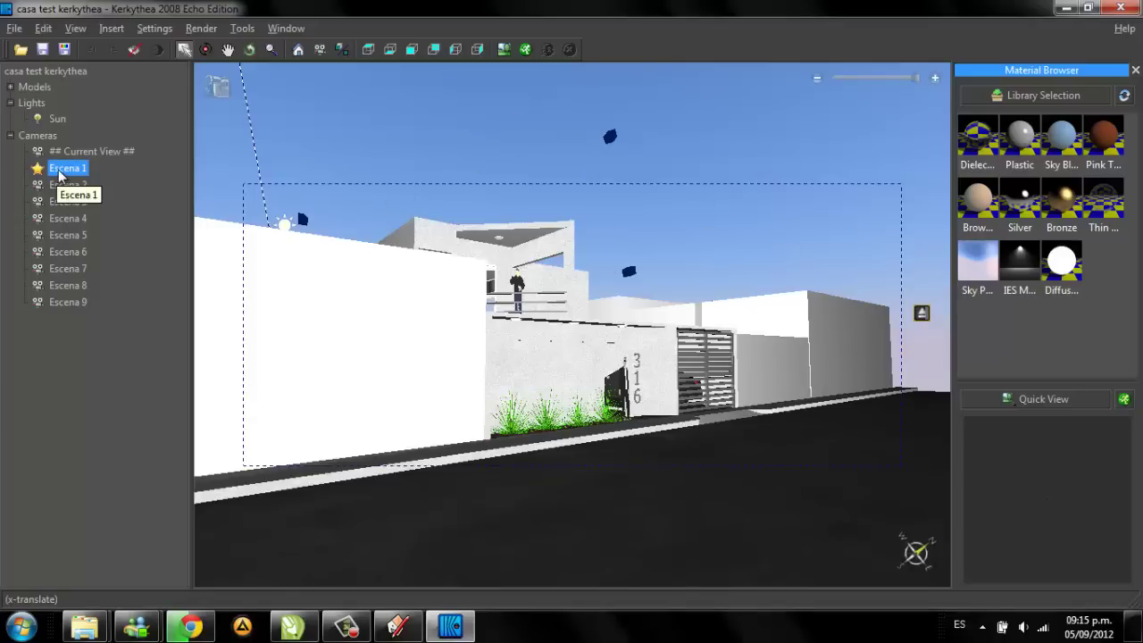
left_click(87, 158)
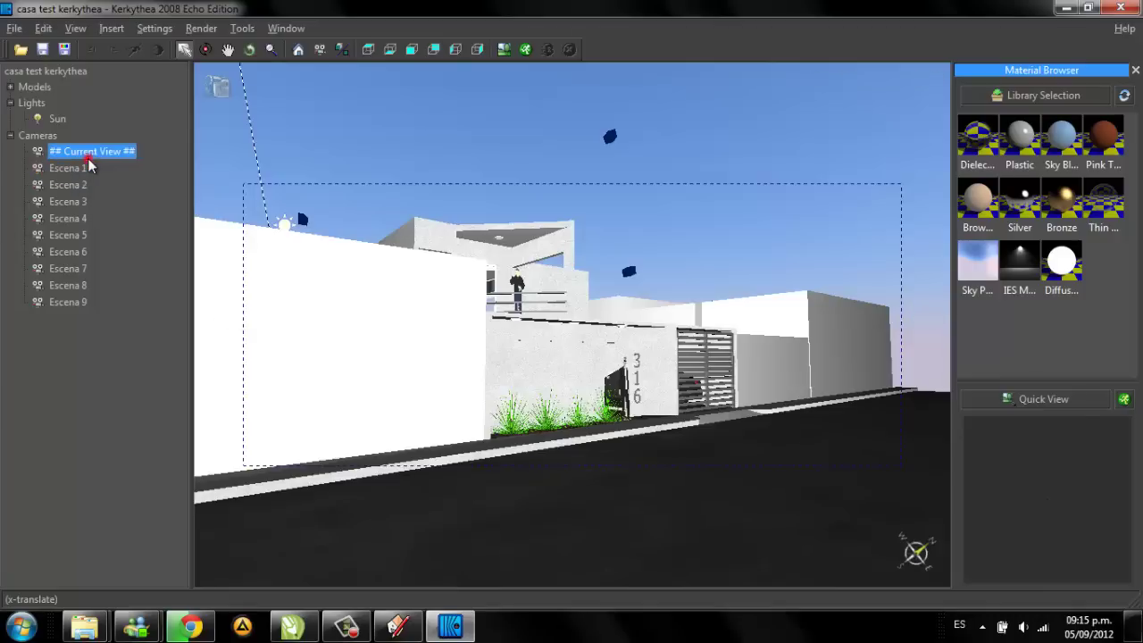
double_click(76, 155)
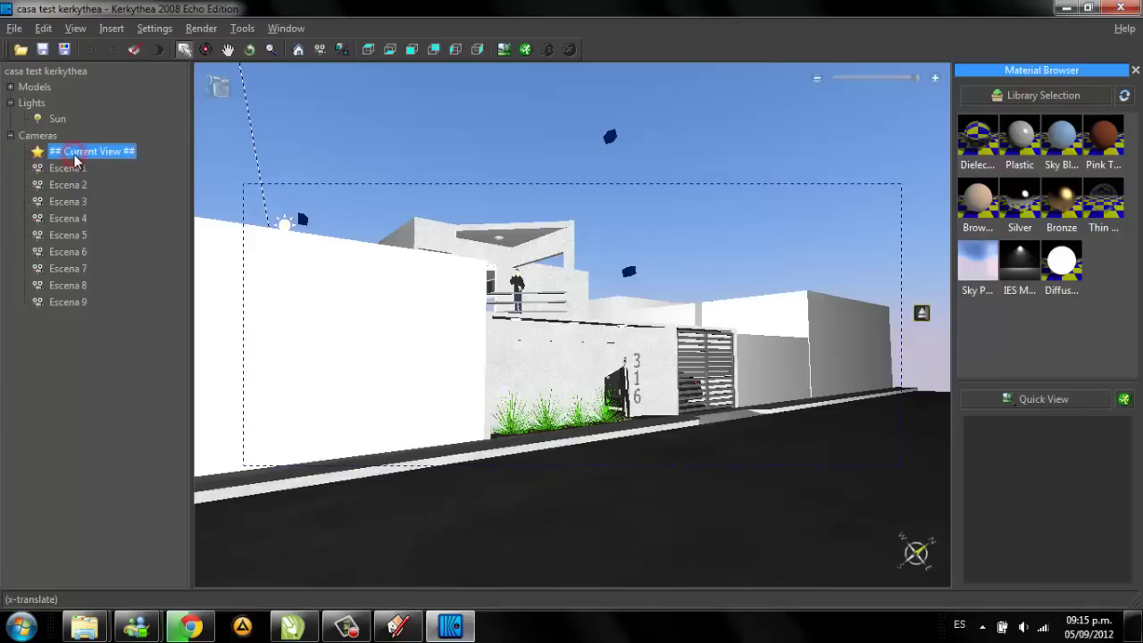
right_click(77, 158)
left_click(125, 298)
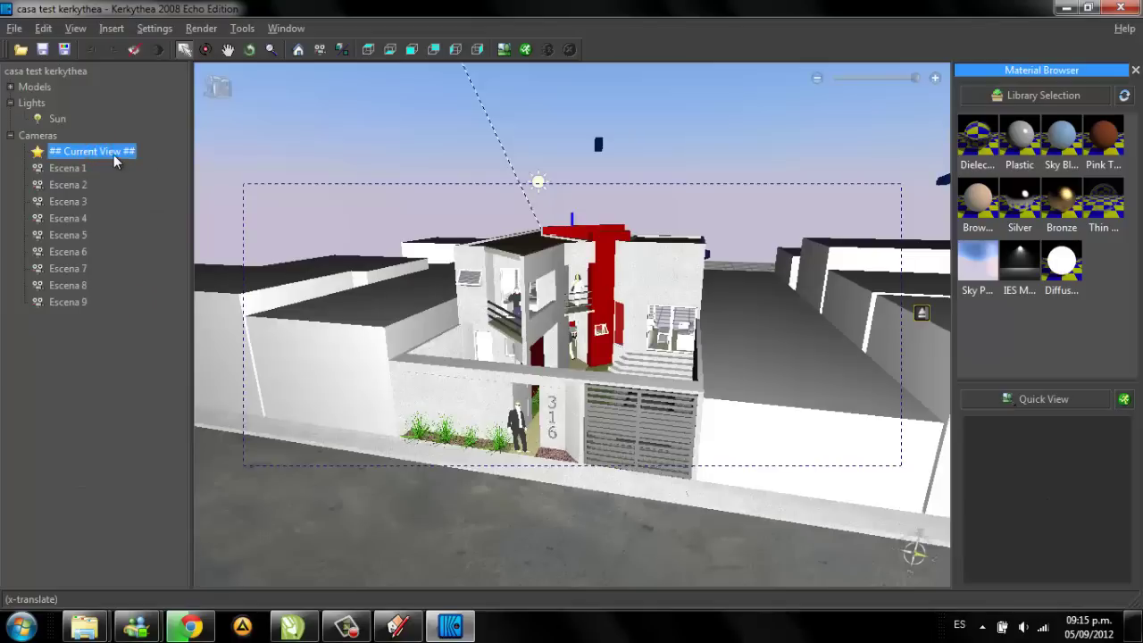
left_click(514, 251)
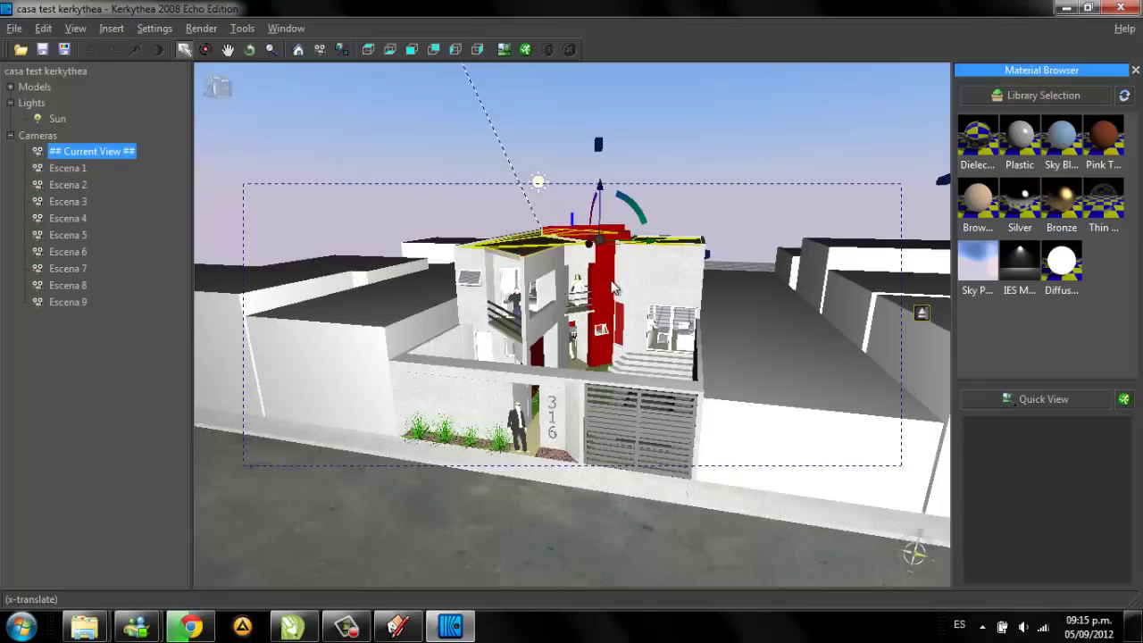
left_click_drag(615, 287, 435, 139)
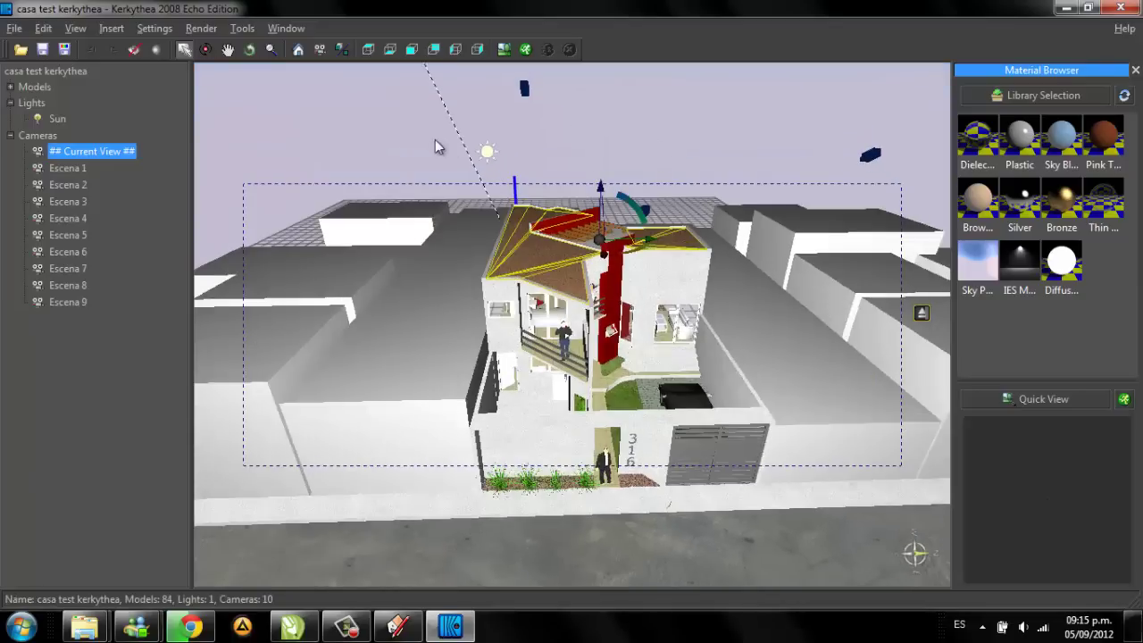
left_click(44, 48)
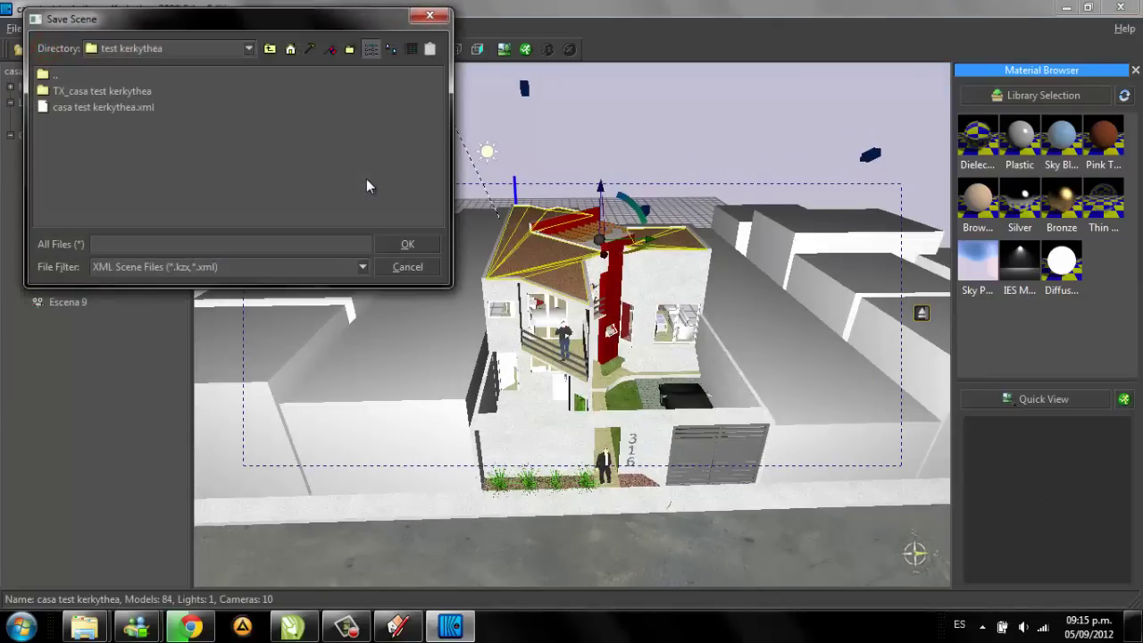
left_click(89, 106)
left_click(409, 243)
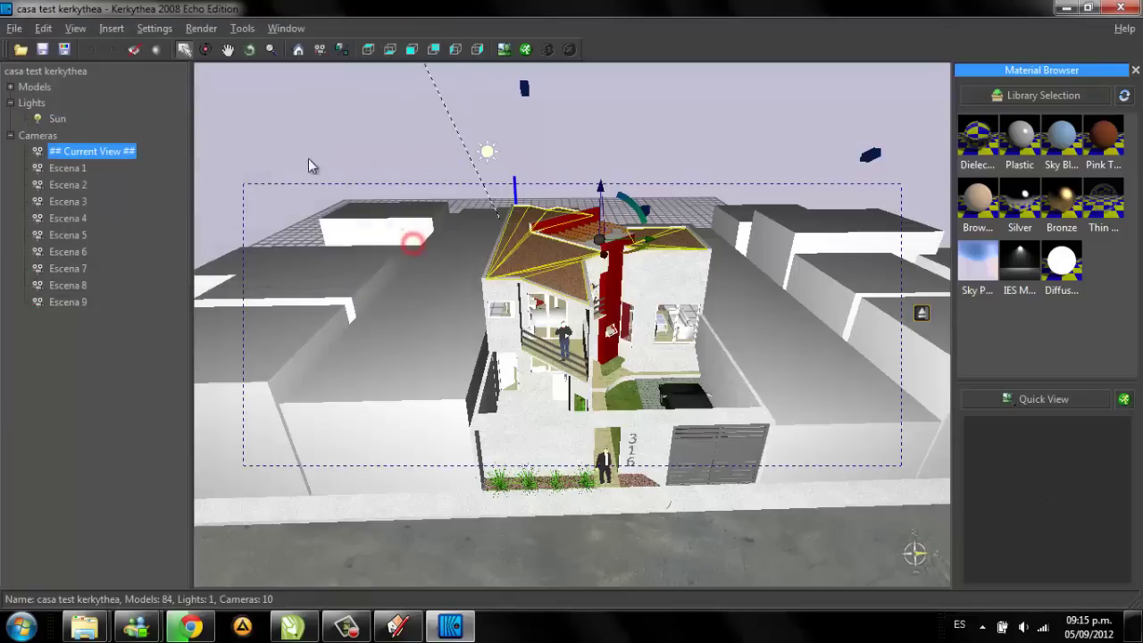
left_click(347, 112)
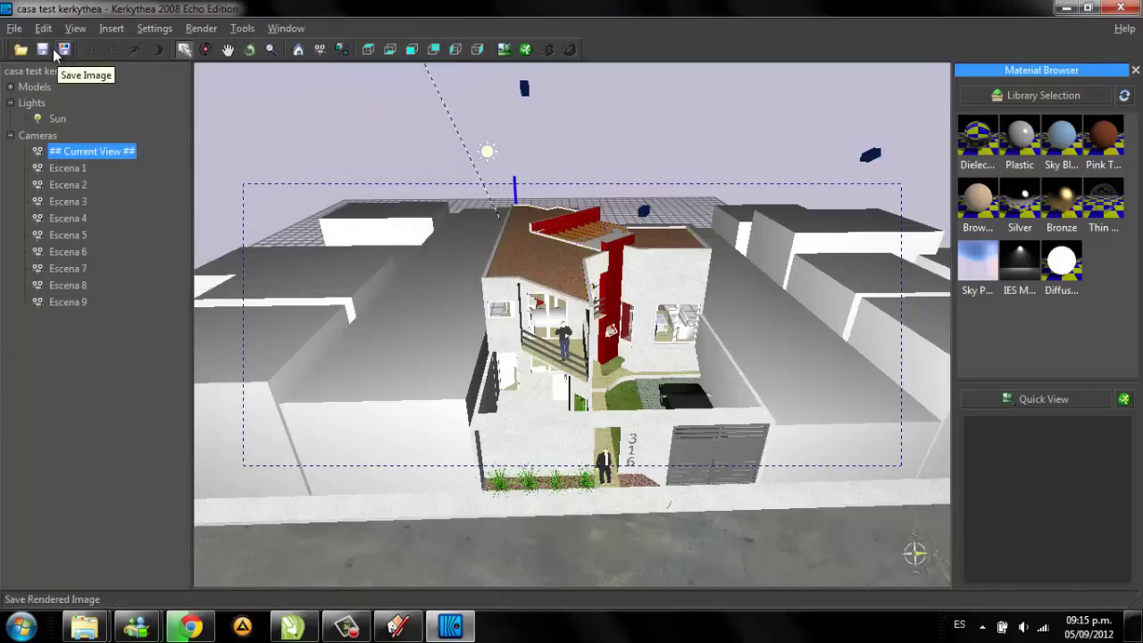
left_click(12, 30)
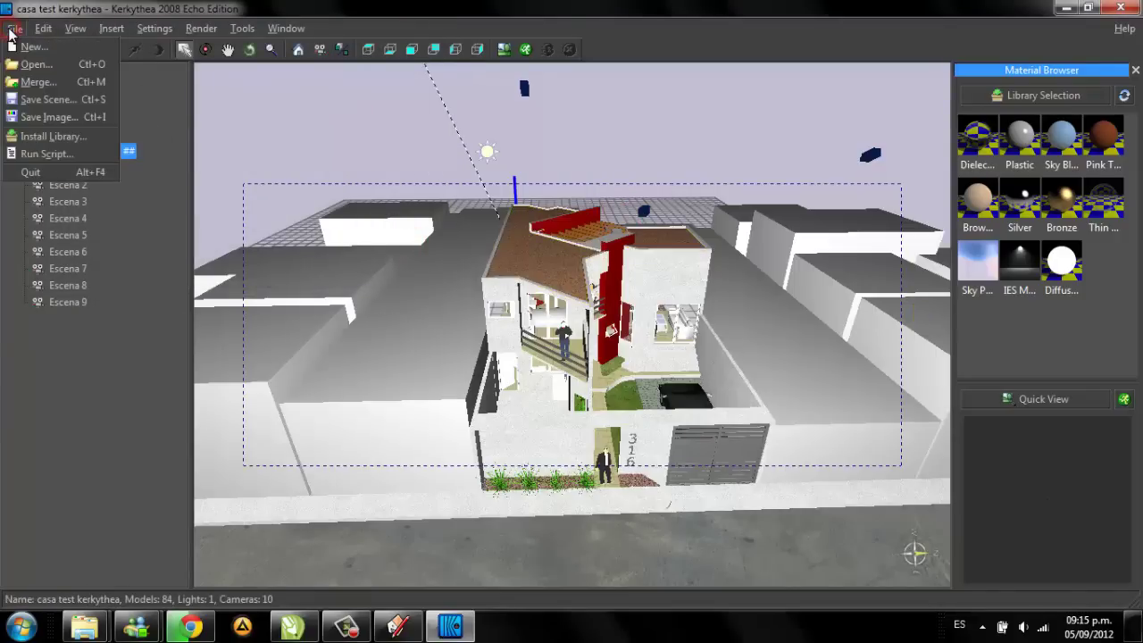
left_click(13, 29)
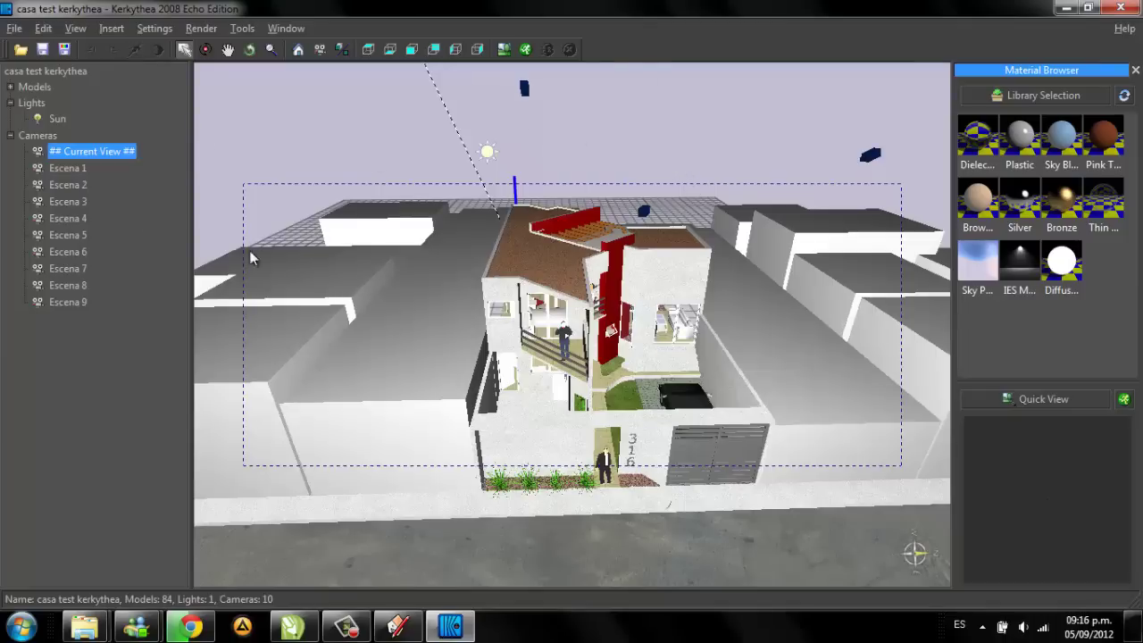
left_click(160, 33)
Step: Open the Scenes category of the kerkythea.net downloads repository
left_click(189, 627)
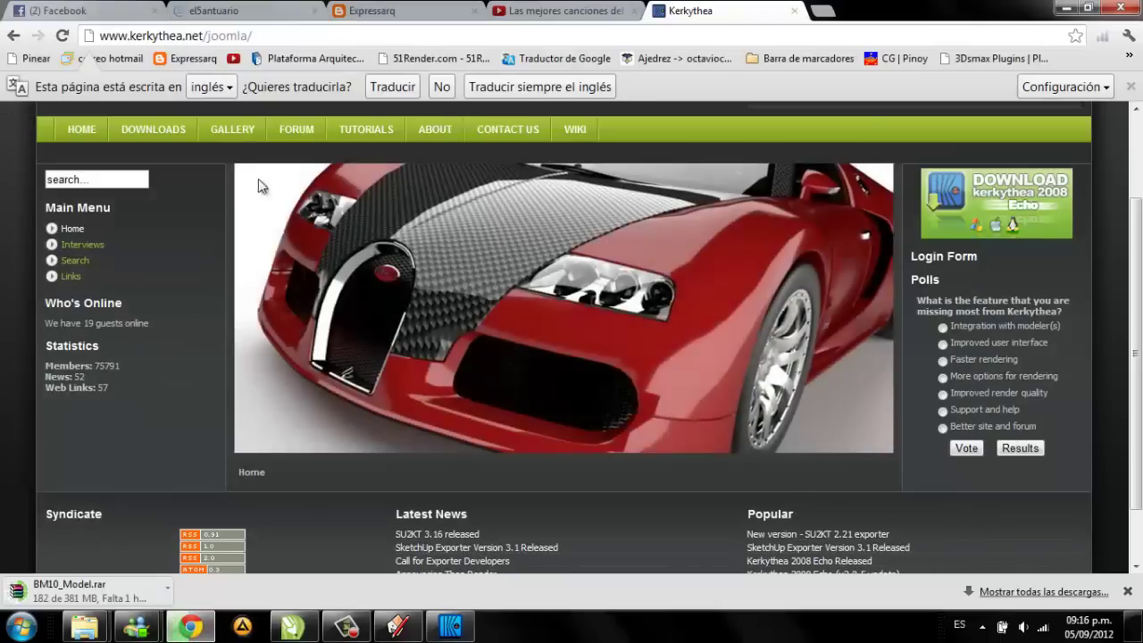
left_click(153, 129)
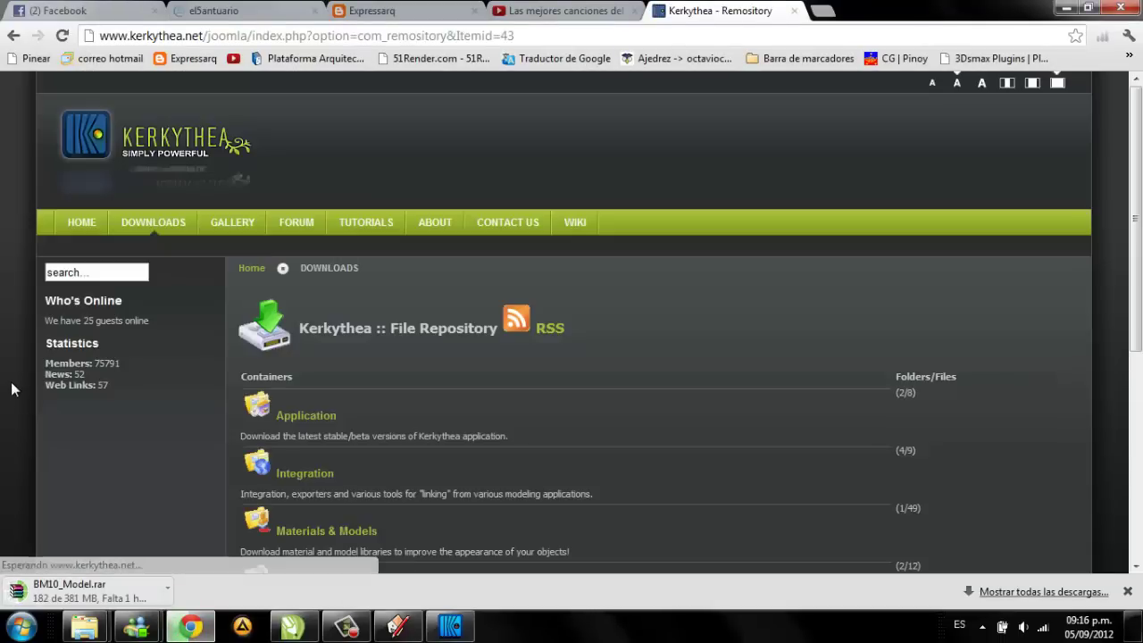
scroll(45, 381, "down", 3)
scroll(94, 375, "up", 1)
scroll(107, 382, "up", 1)
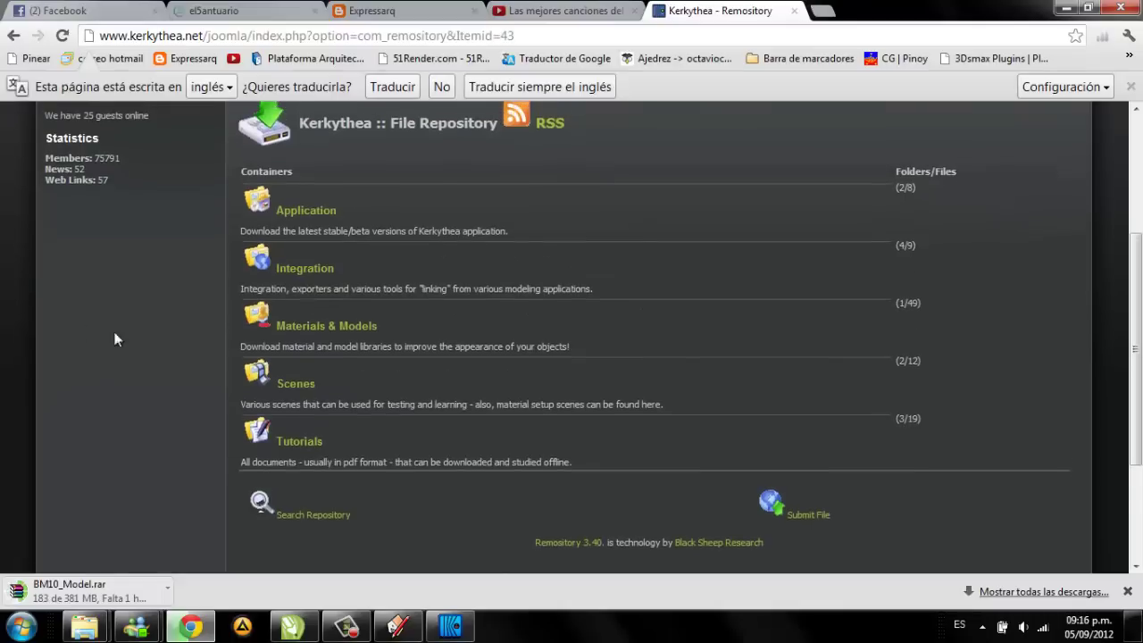
left_click(295, 388)
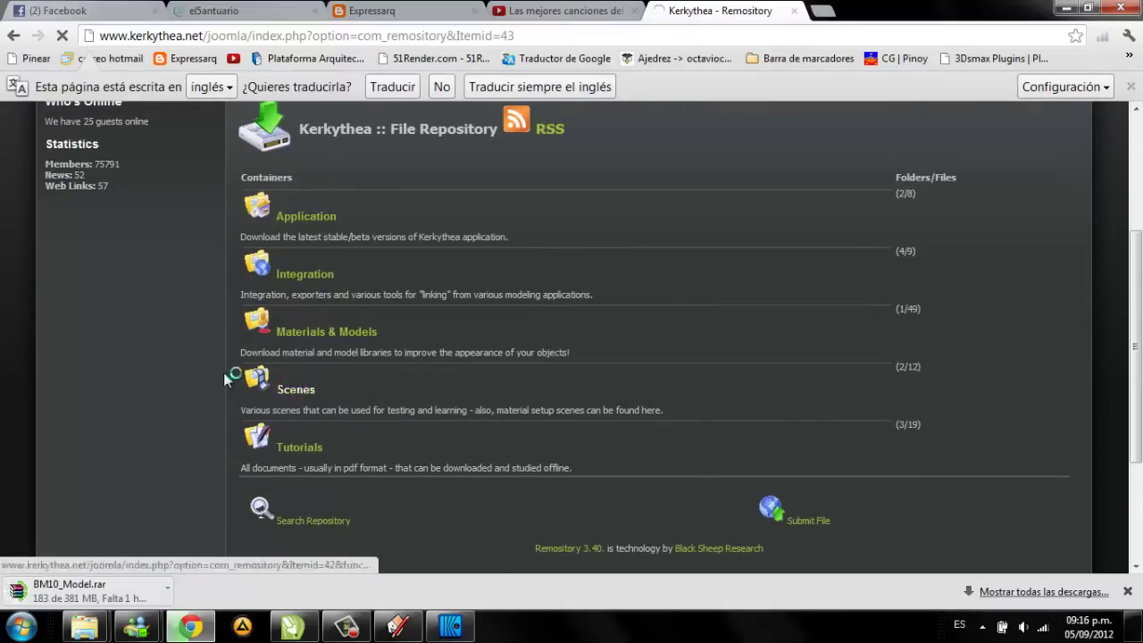
scroll(2, 241, "down", 3)
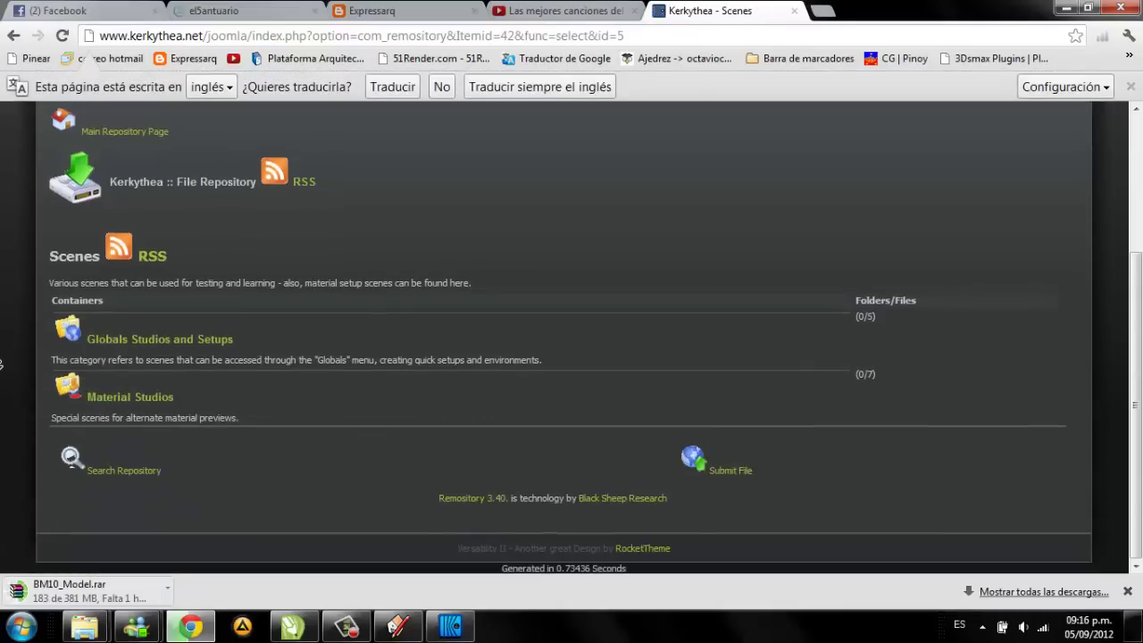
scroll(75, 331, "up", 1)
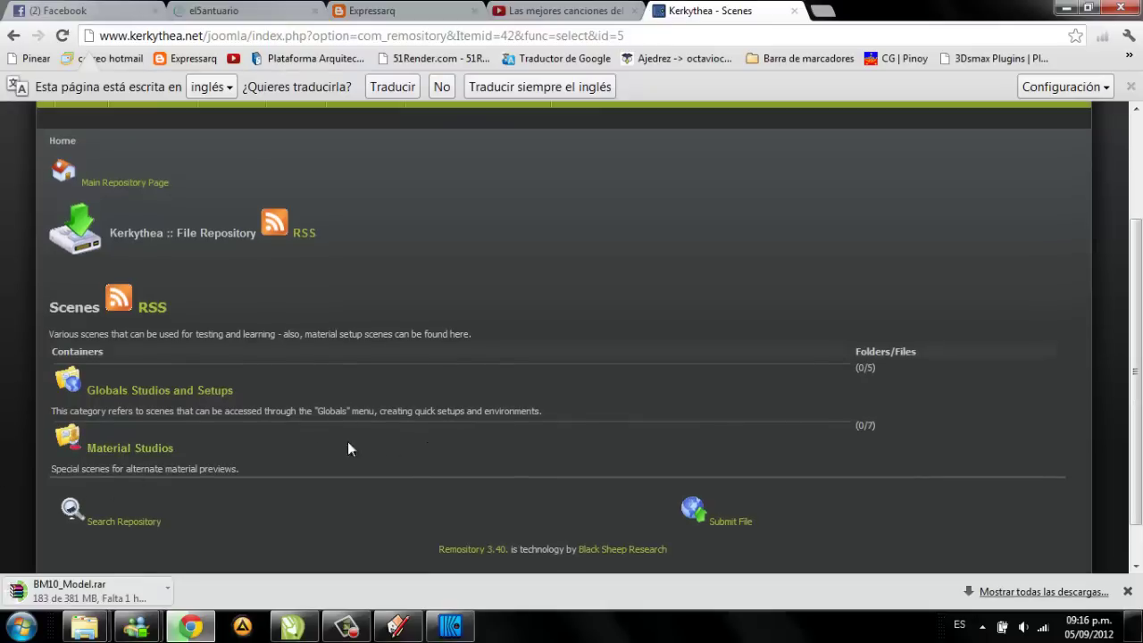
Step: Browse the Globals Studios and Setups sky packages, then return to Kerkythea
left_click(181, 391)
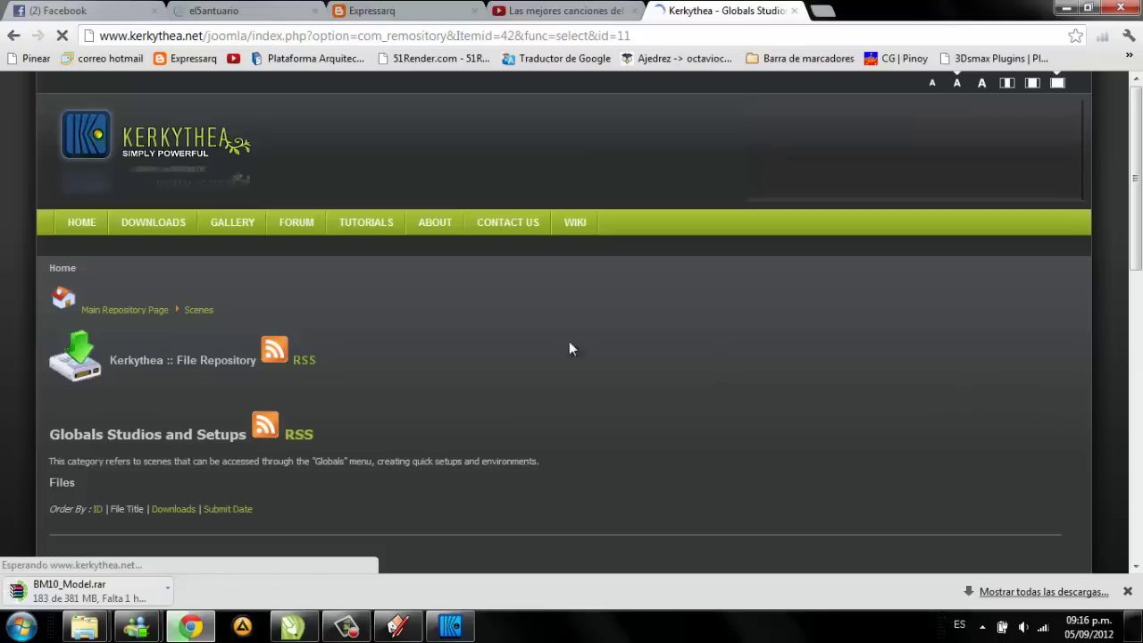
scroll(2, 305, "down", 3)
scroll(2, 306, "down", 1)
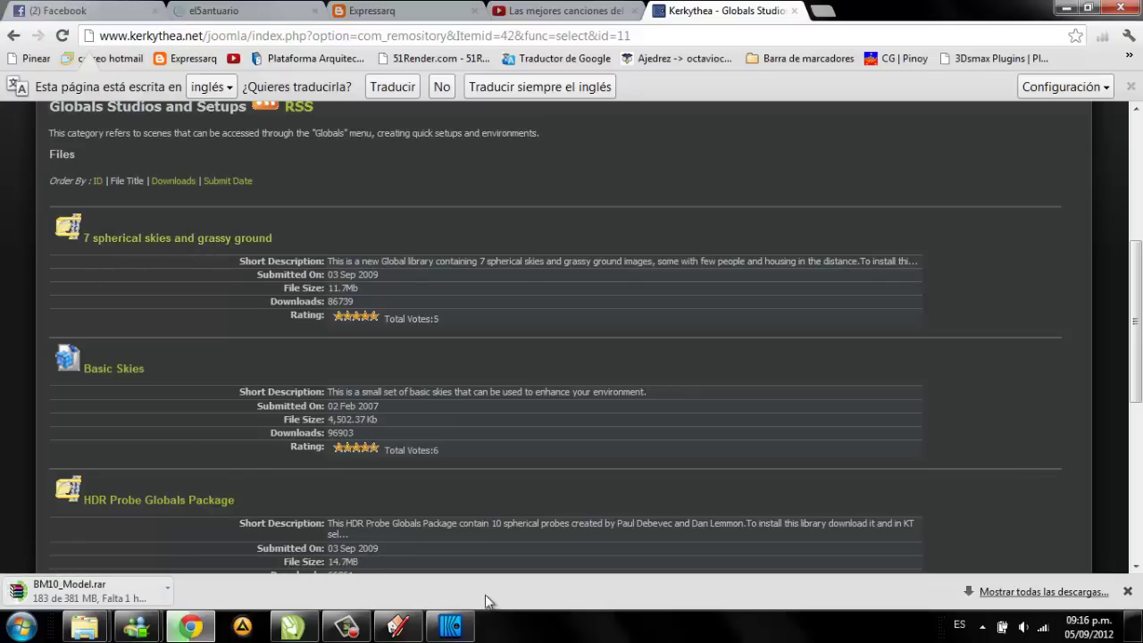
scroll(176, 341, "down", 3)
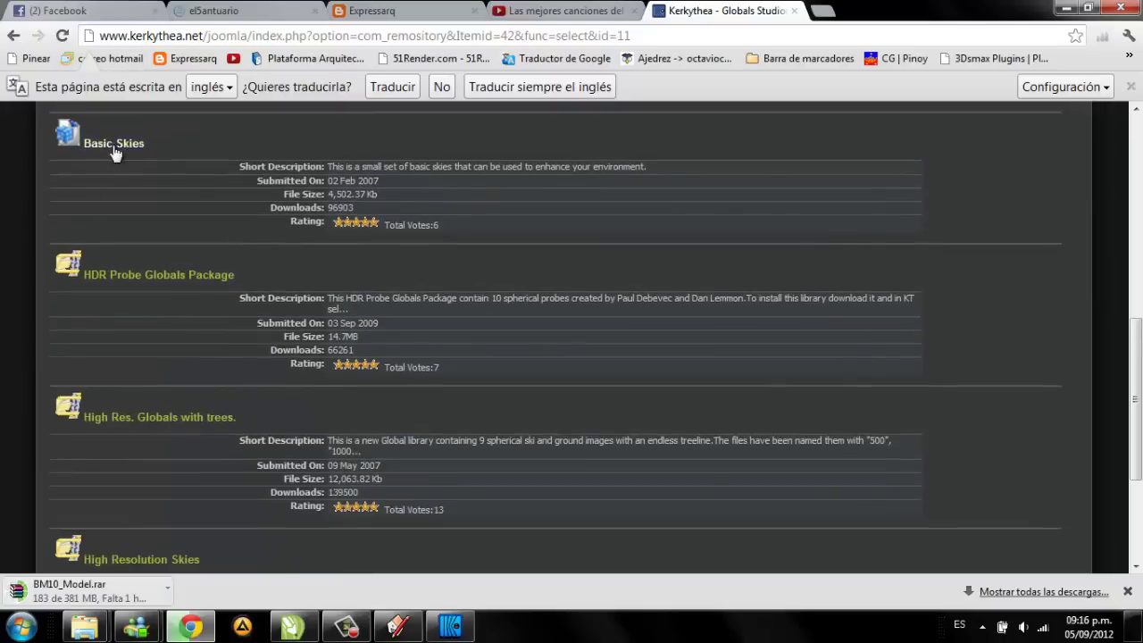
scroll(4, 200, "down", 1)
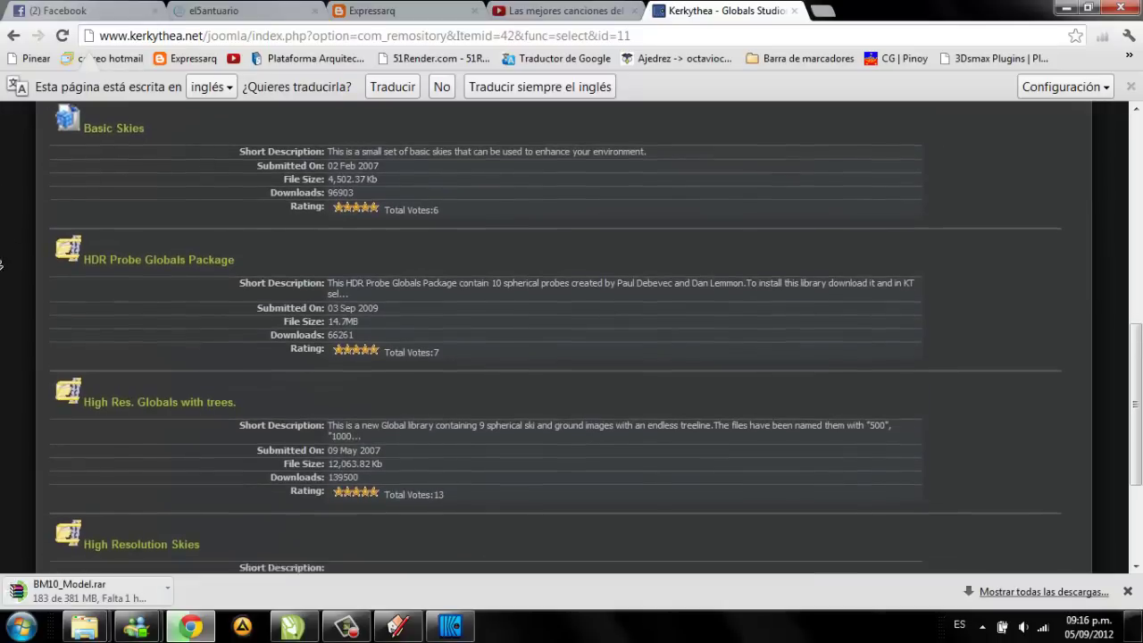
scroll(2, 223, "down", 1)
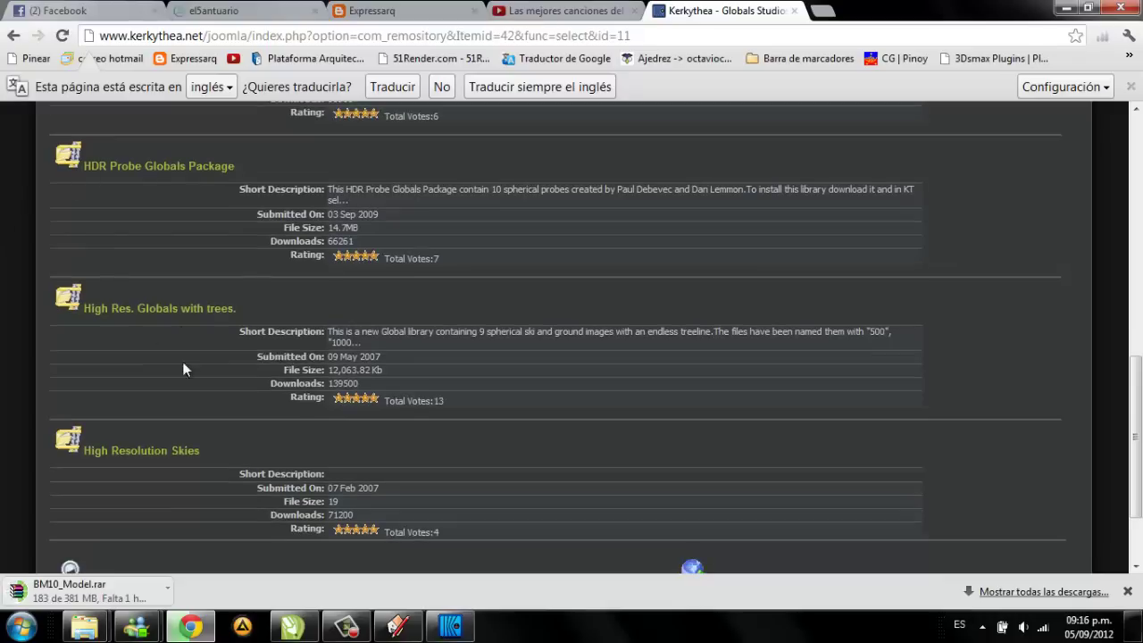
scroll(3, 307, "down", 1)
scroll(20, 391, "down", 1)
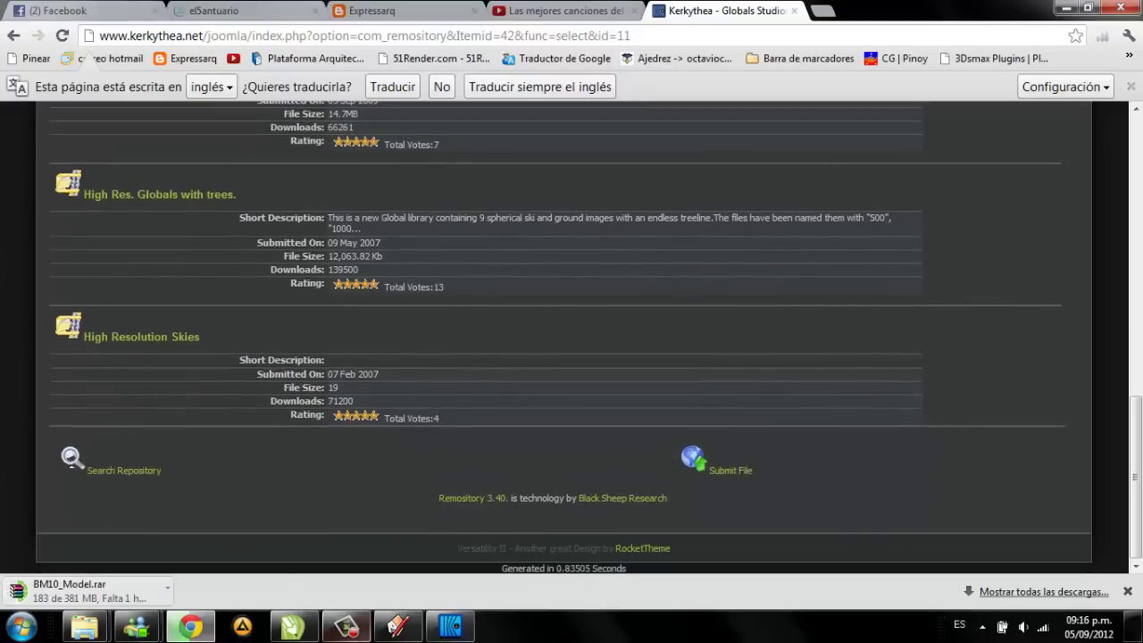
left_click(450, 626)
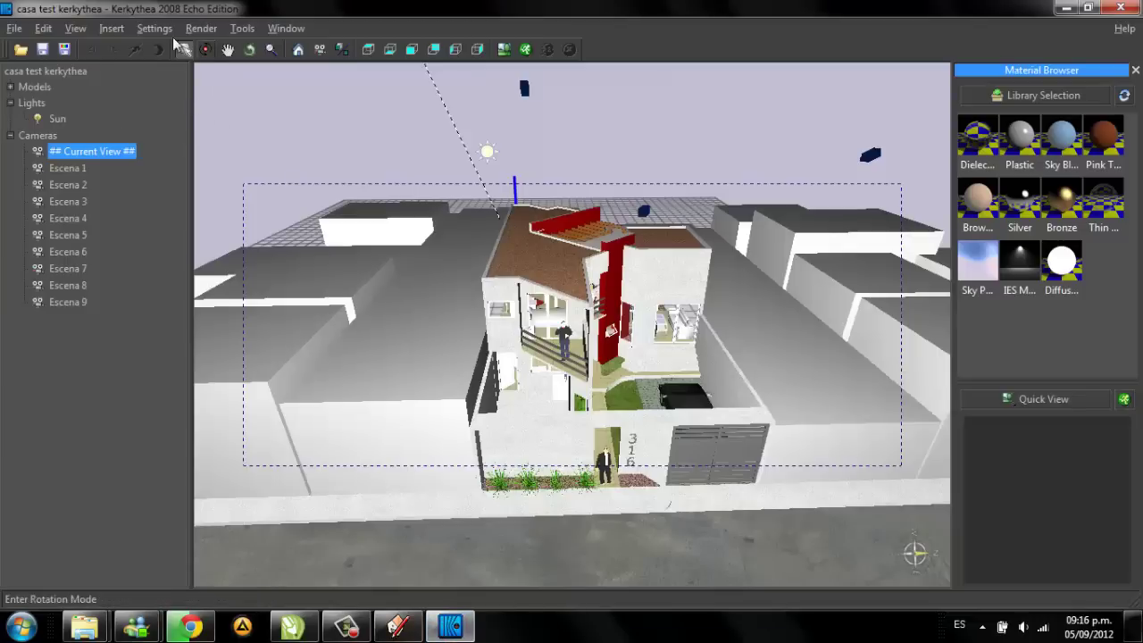
Step: Insert the CD_Skies 003 sky-and-grass global, orbit to a frontal view, and collapse Models
left_click(139, 30)
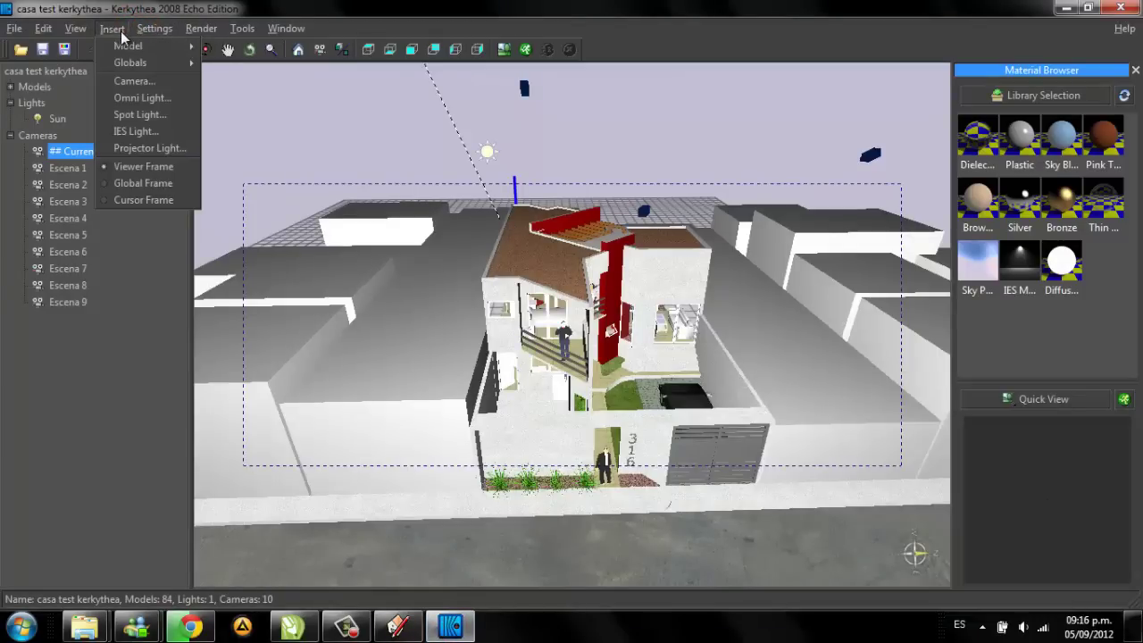
mouse_move(130, 62)
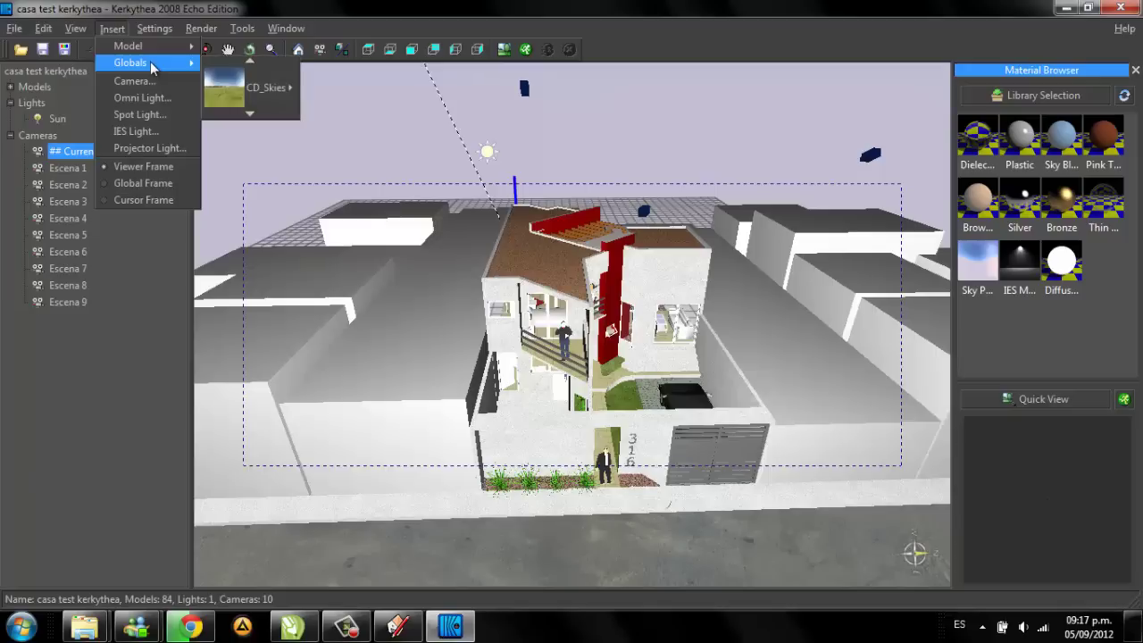
mouse_move(250, 87)
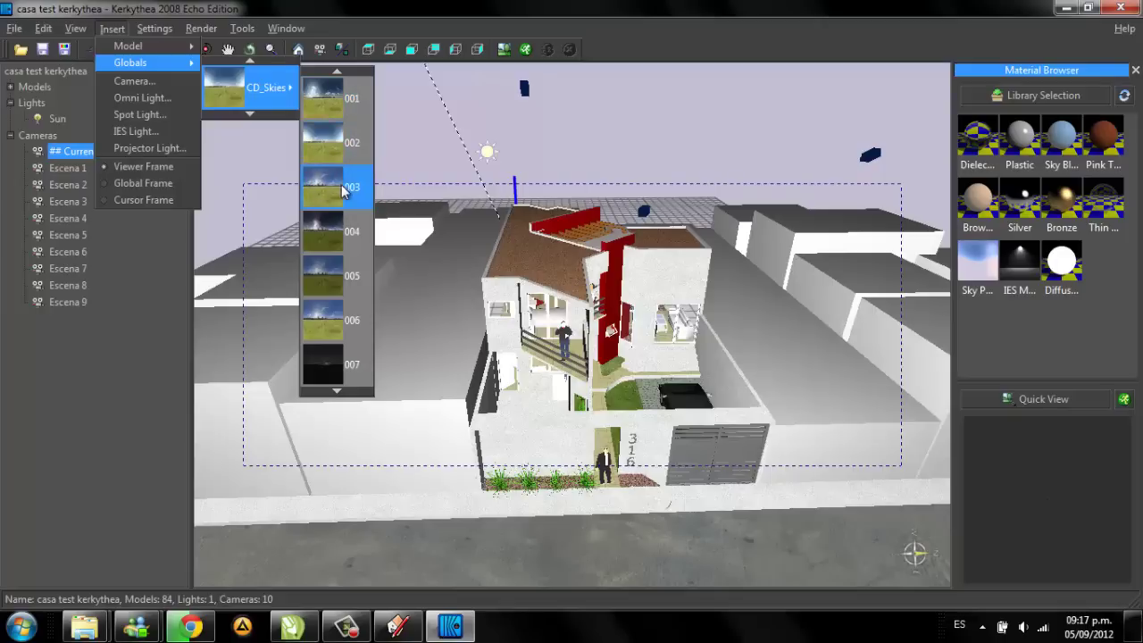
left_click(348, 190)
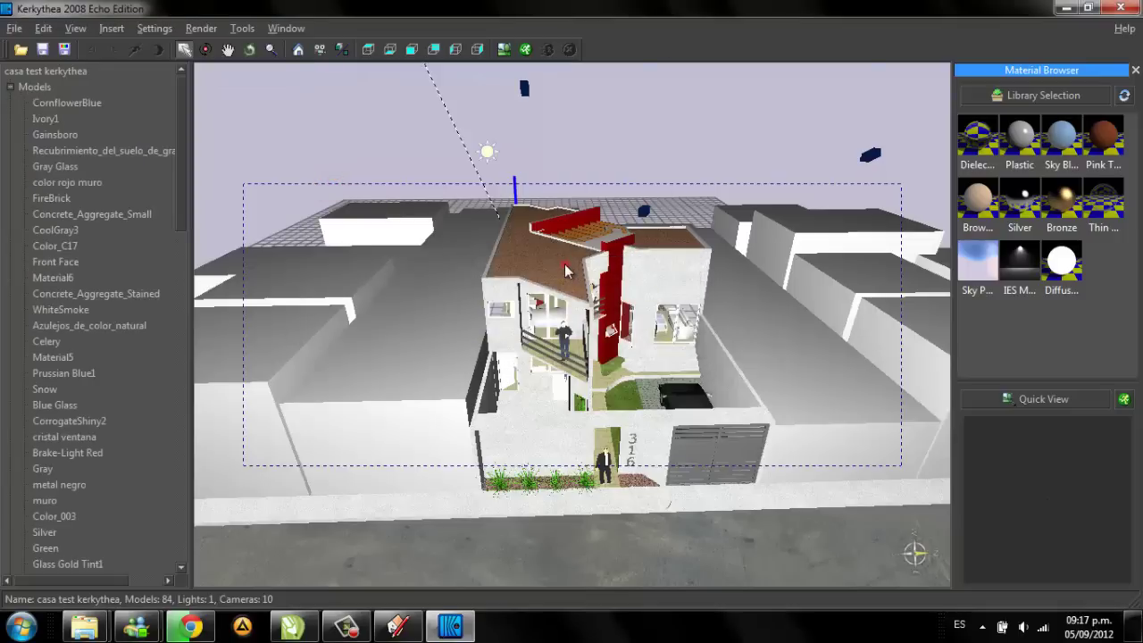
left_click(567, 272)
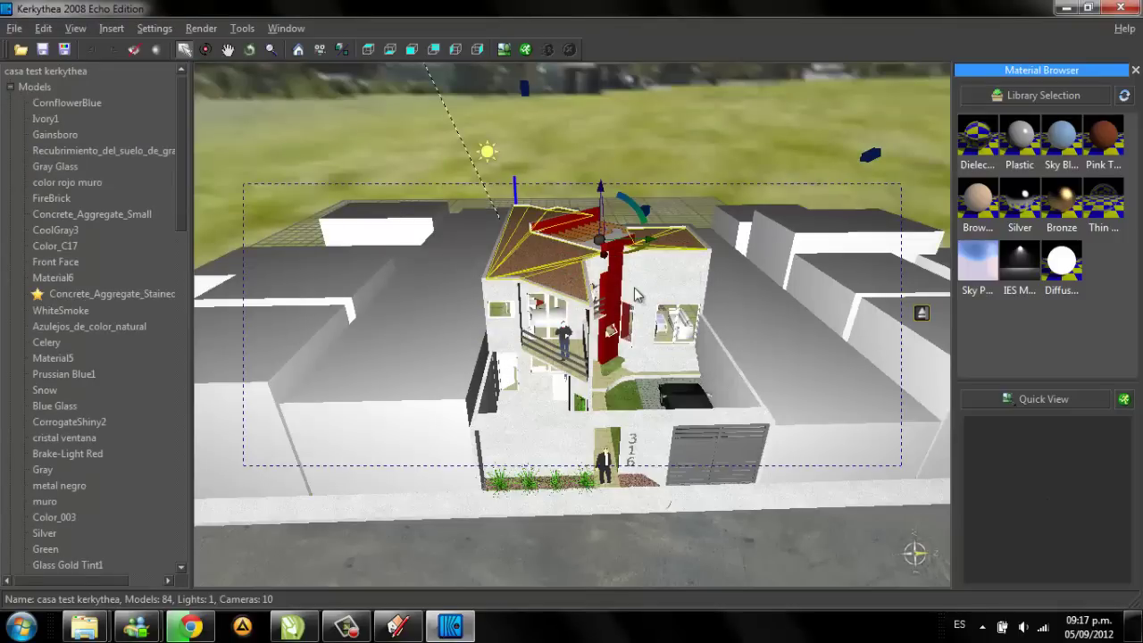
mouse_move(631, 324)
middle_mouse_down()
mouse_move(629, 237)
mouse_move(843, 259)
mouse_move(750, 276)
mouse_move(586, 273)
mouse_move(719, 400)
middle_mouse_up()
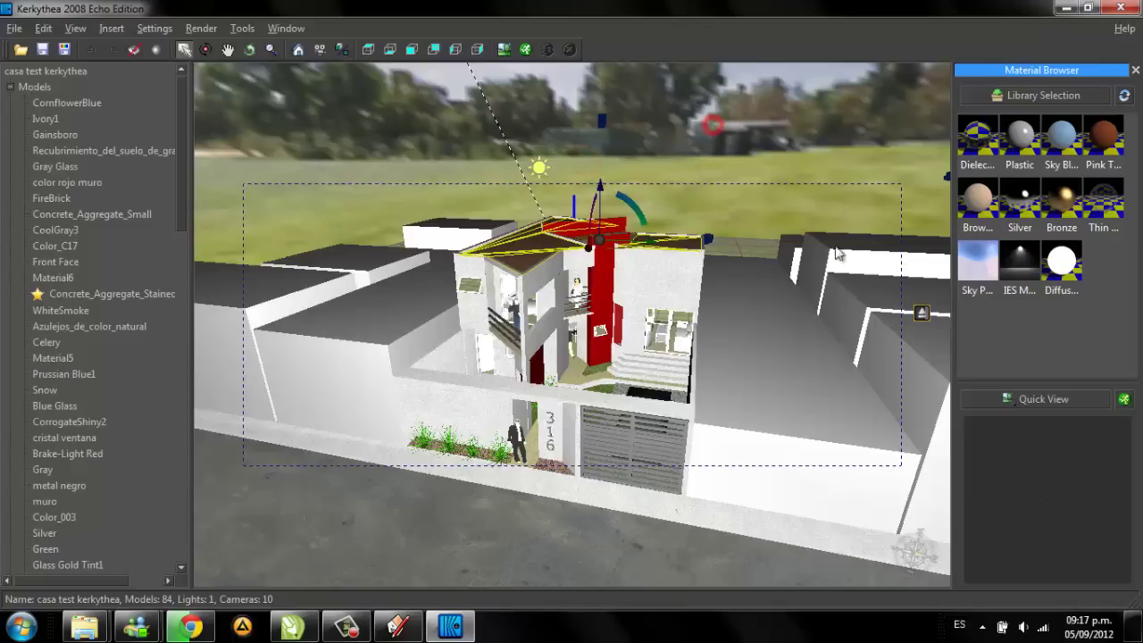
left_click(230, 200)
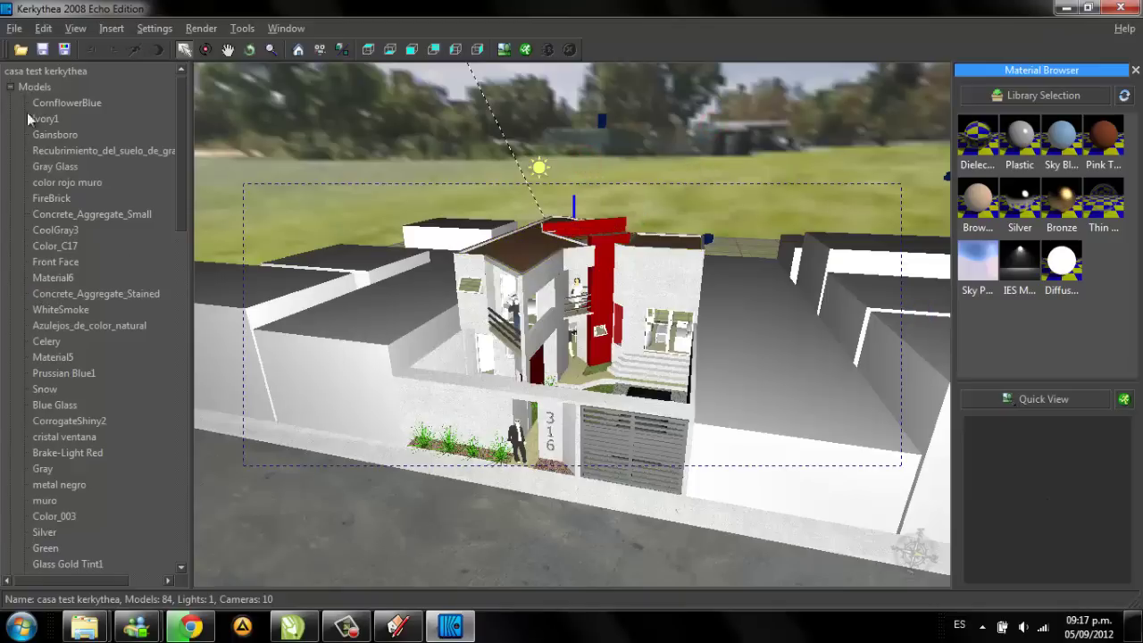
left_click(11, 86)
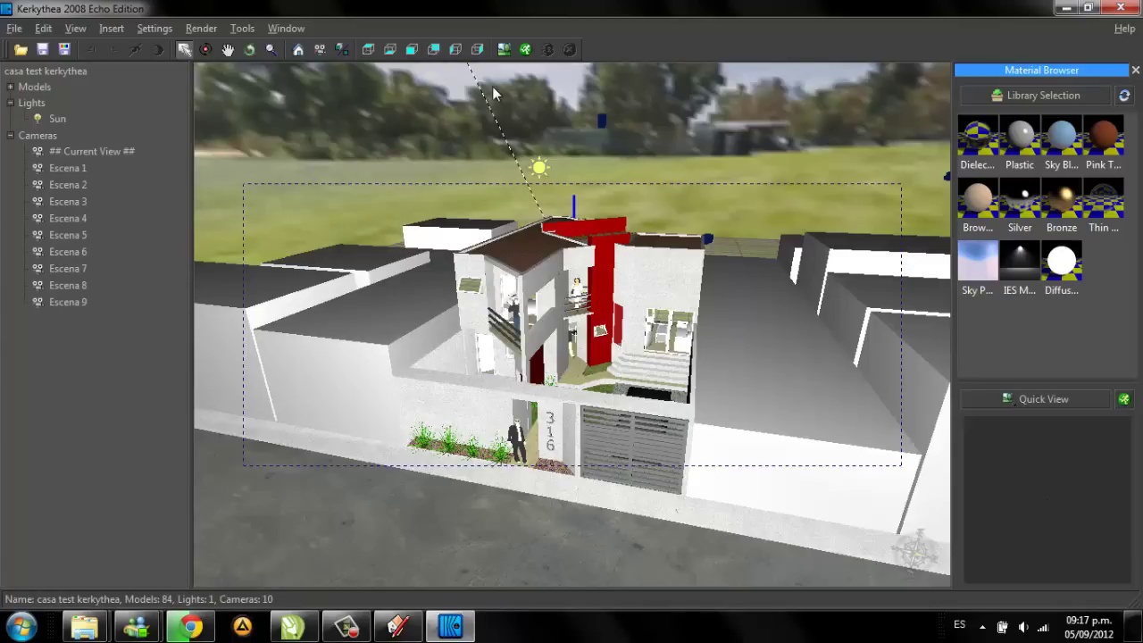
Step: Set up a render of the current view at 1362x584 with the 03. PhotonMap - Quick preset
left_click(525, 49)
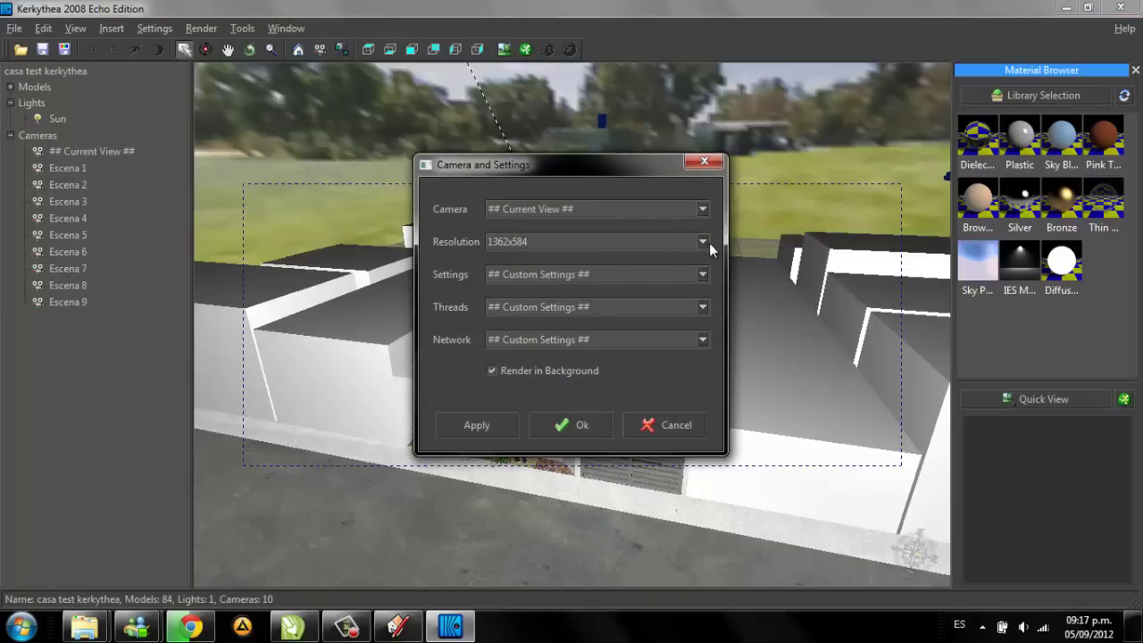
double_click(569, 241)
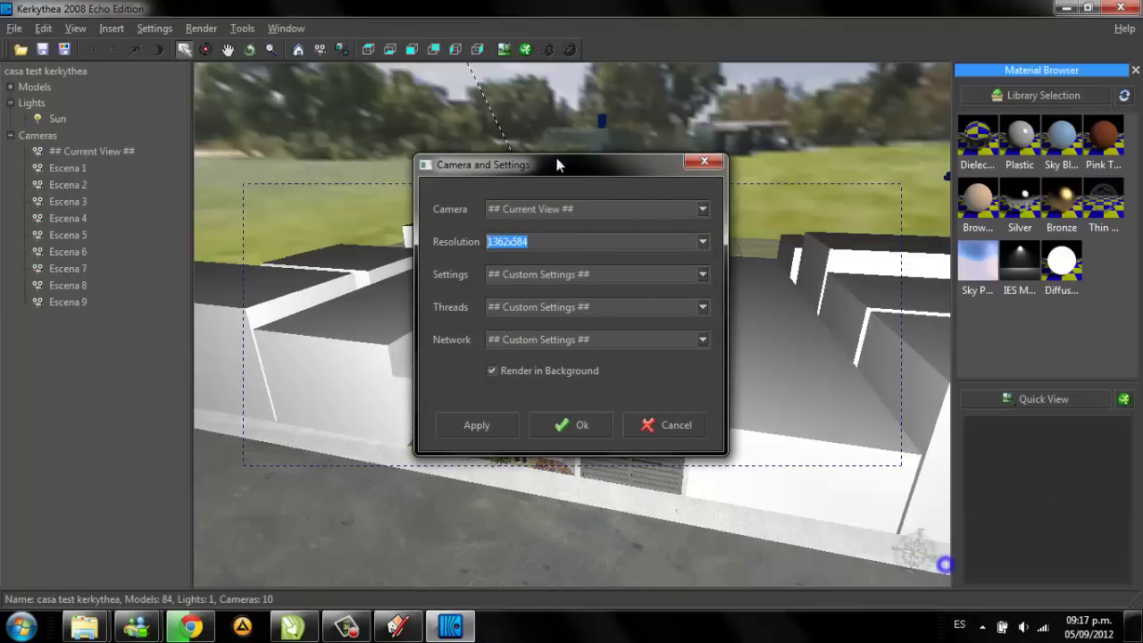
left_click(703, 210)
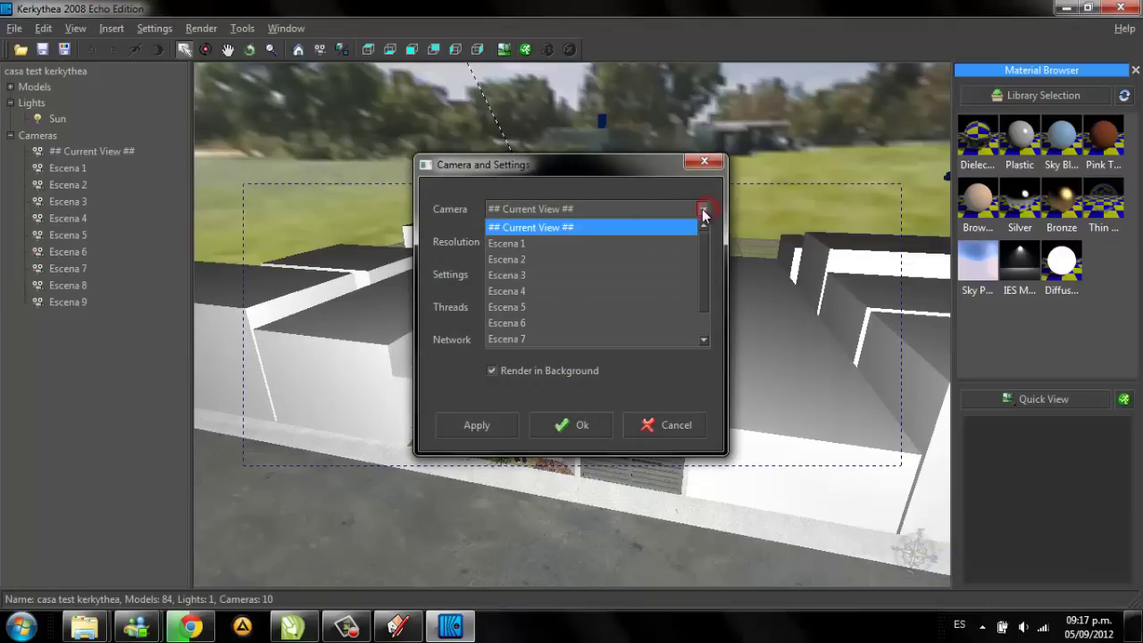
left_click(566, 163)
left_click_drag(565, 165, 556, 154)
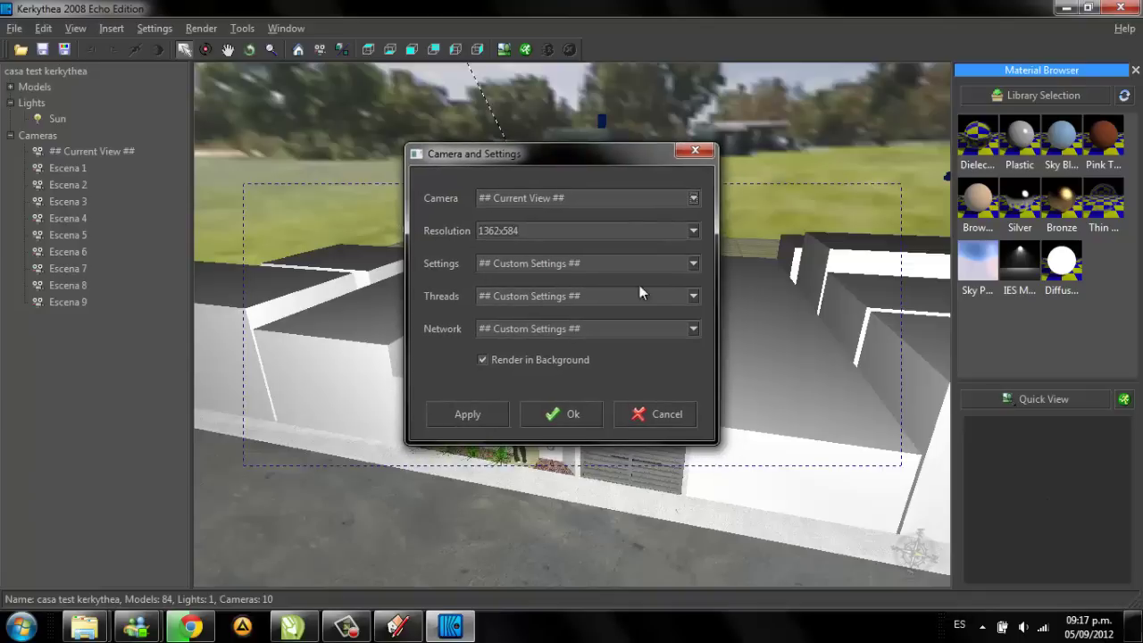
left_click(694, 264)
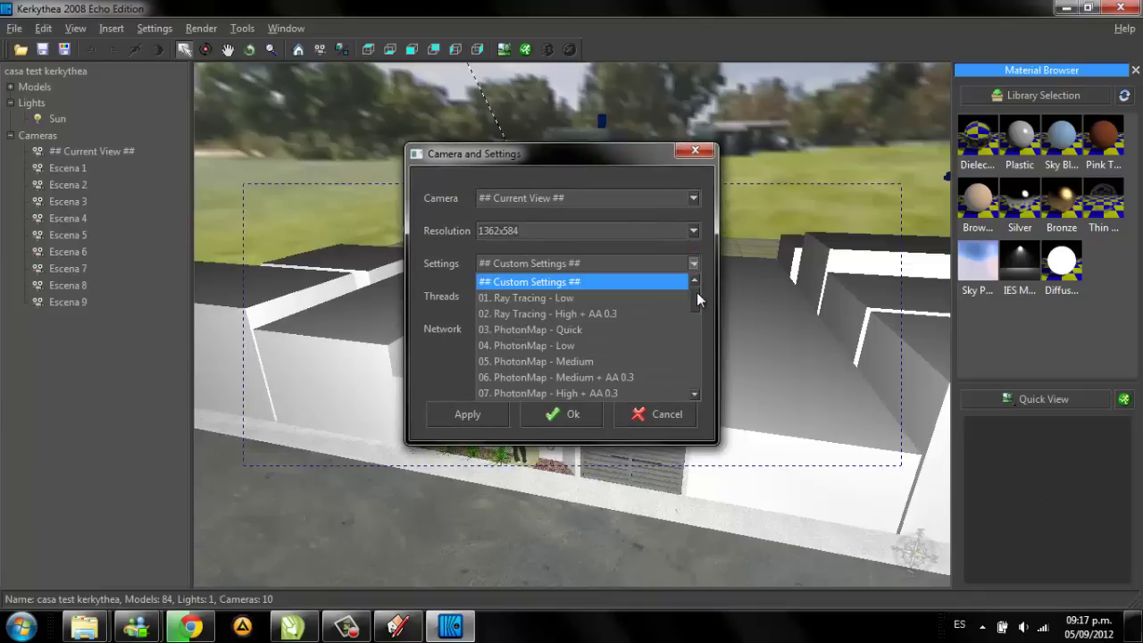
left_click_drag(697, 292, 697, 303)
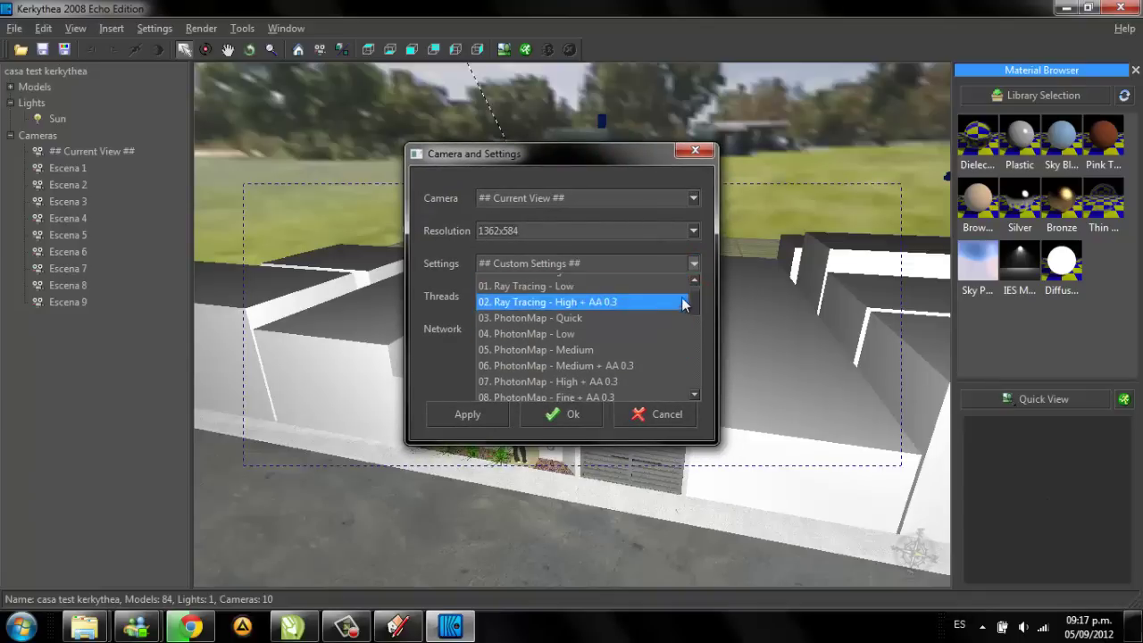
scroll(683, 305, "up", 1)
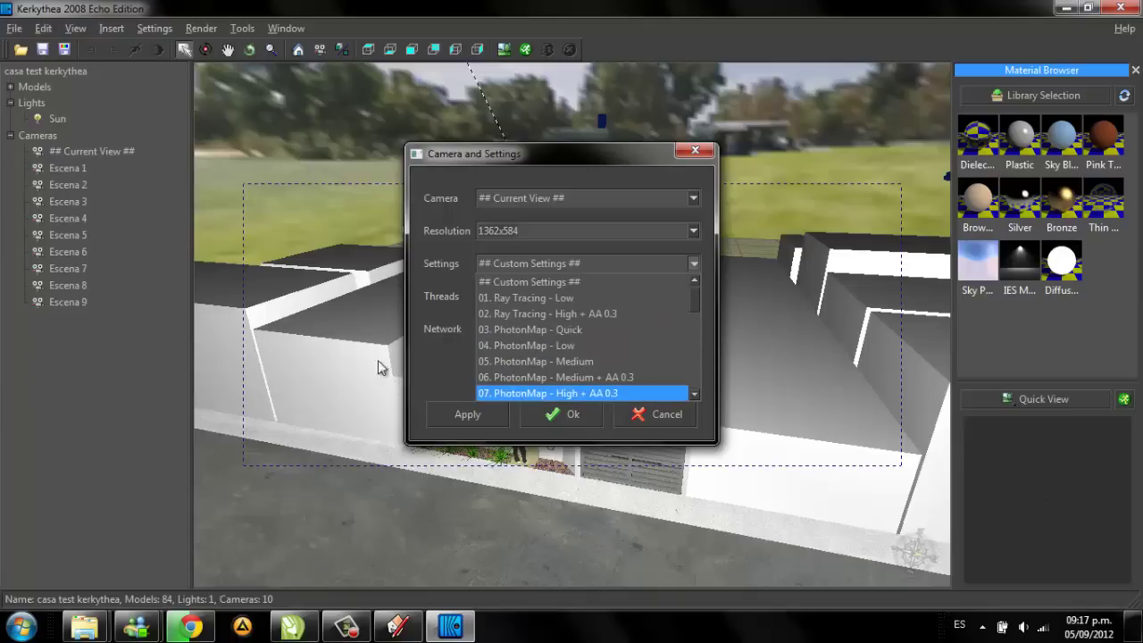
left_click(577, 330)
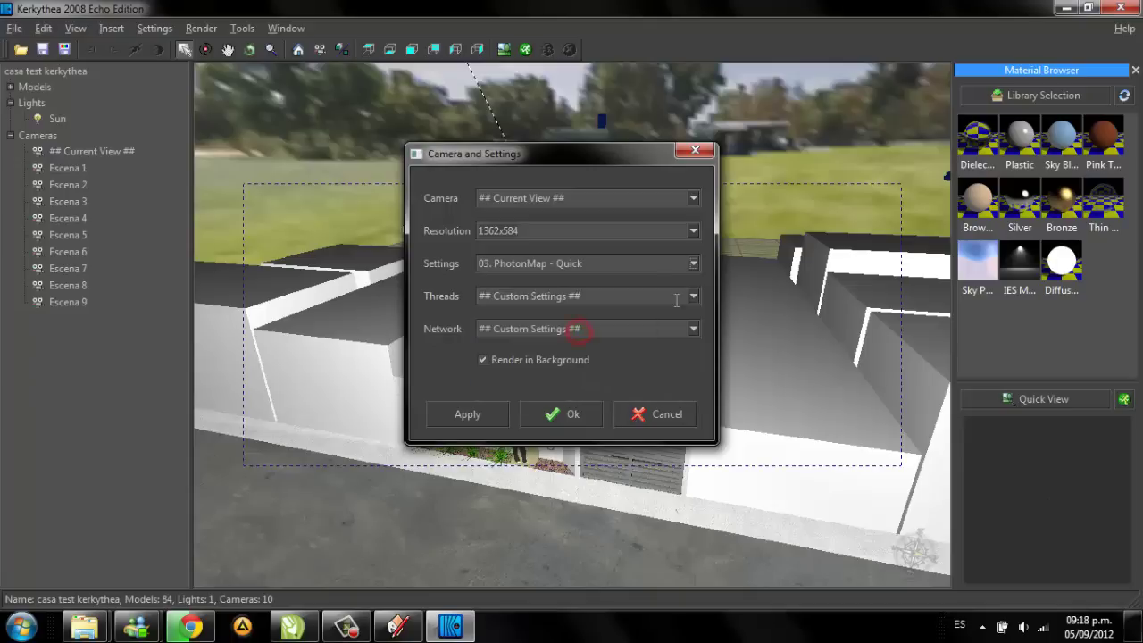
Step: Keep 4 threads and the Custom network setting, and launch the render
left_click(697, 298)
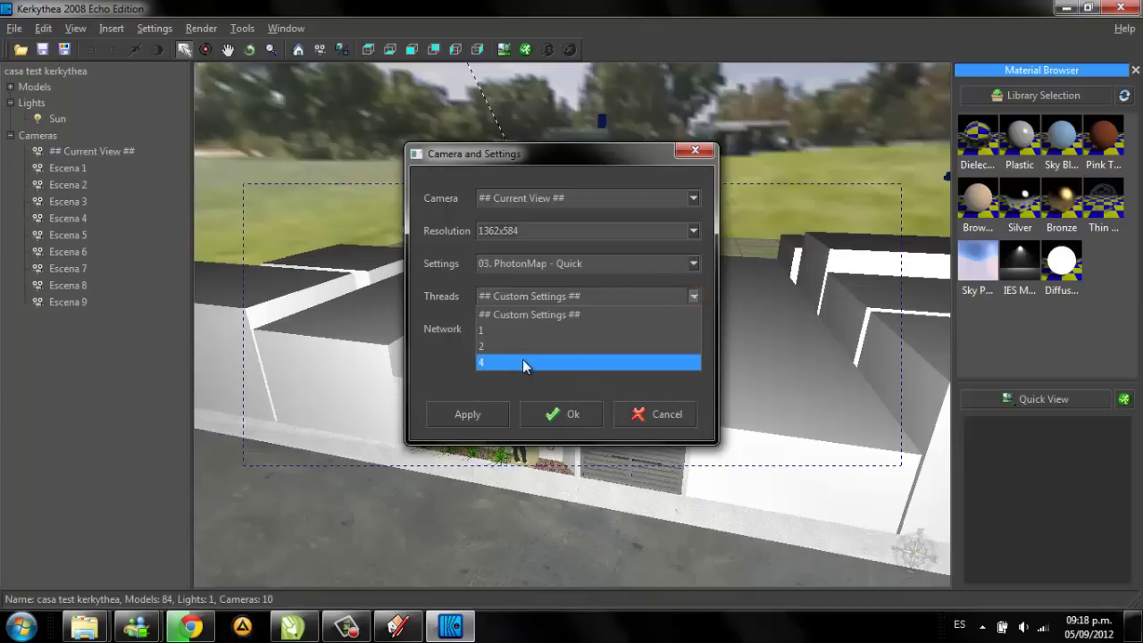
left_click(521, 360)
left_click(698, 298)
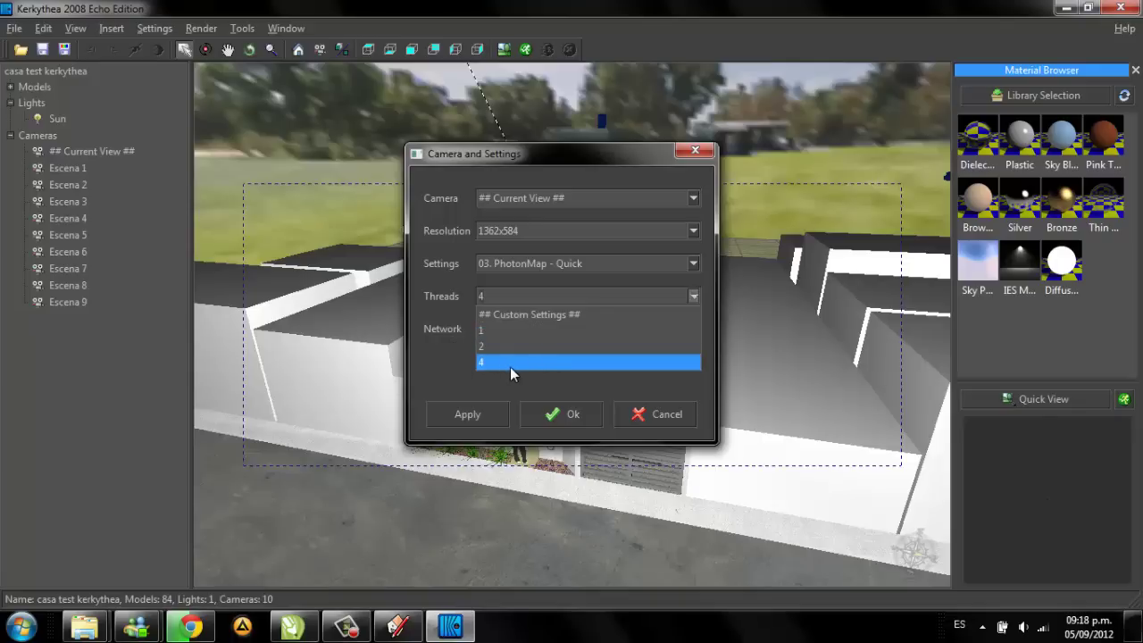
left_click(499, 366)
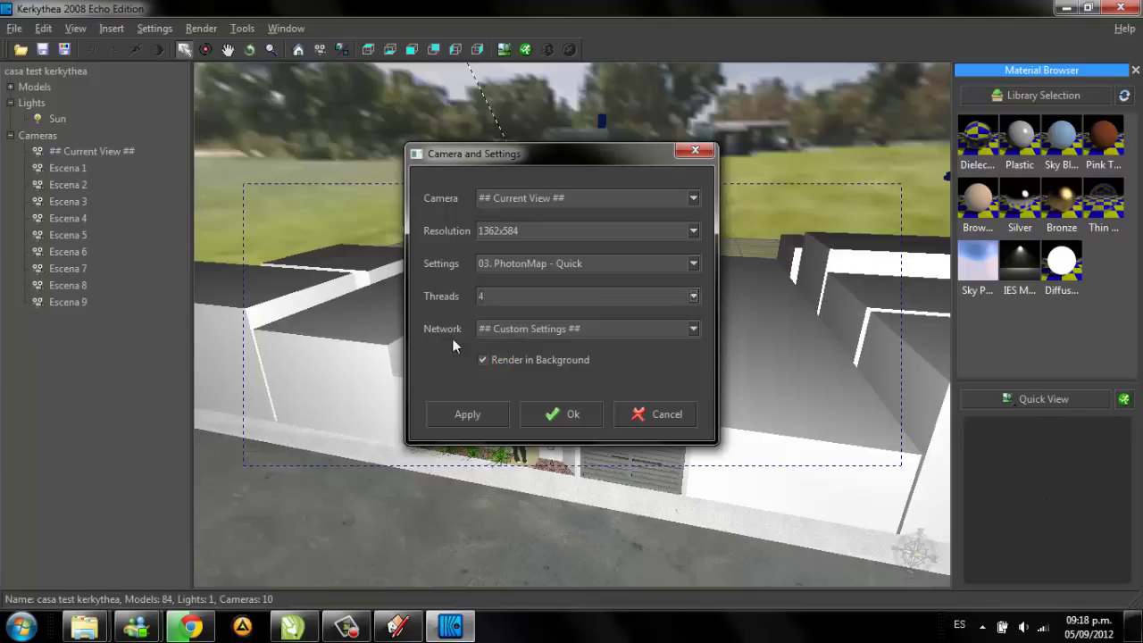
left_click_drag(499, 155, 358, 203)
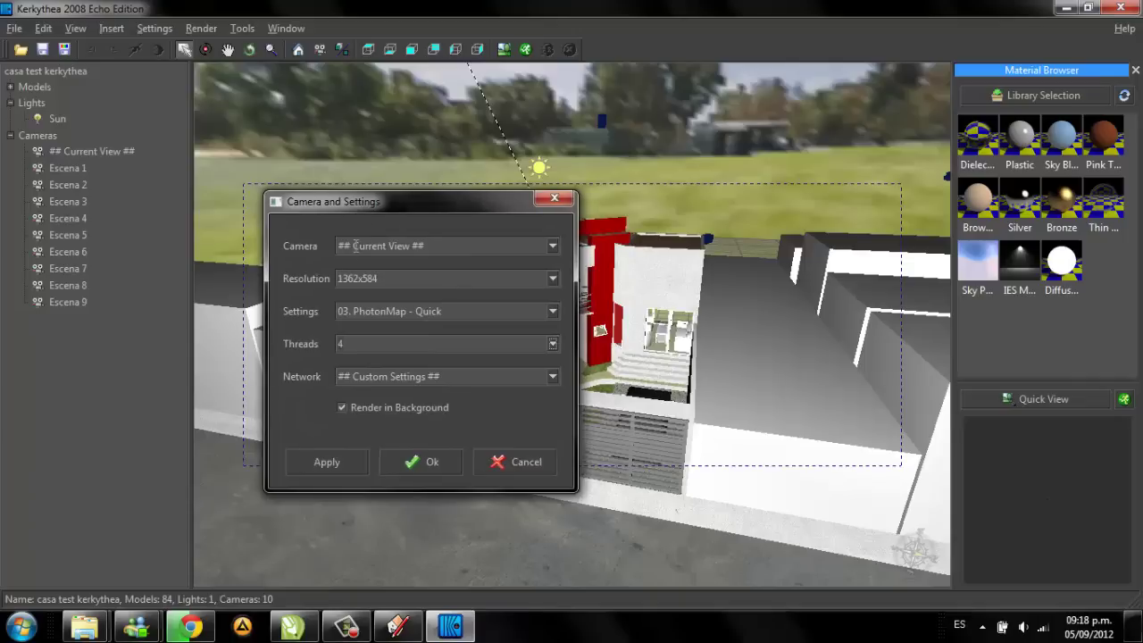
left_click(553, 344)
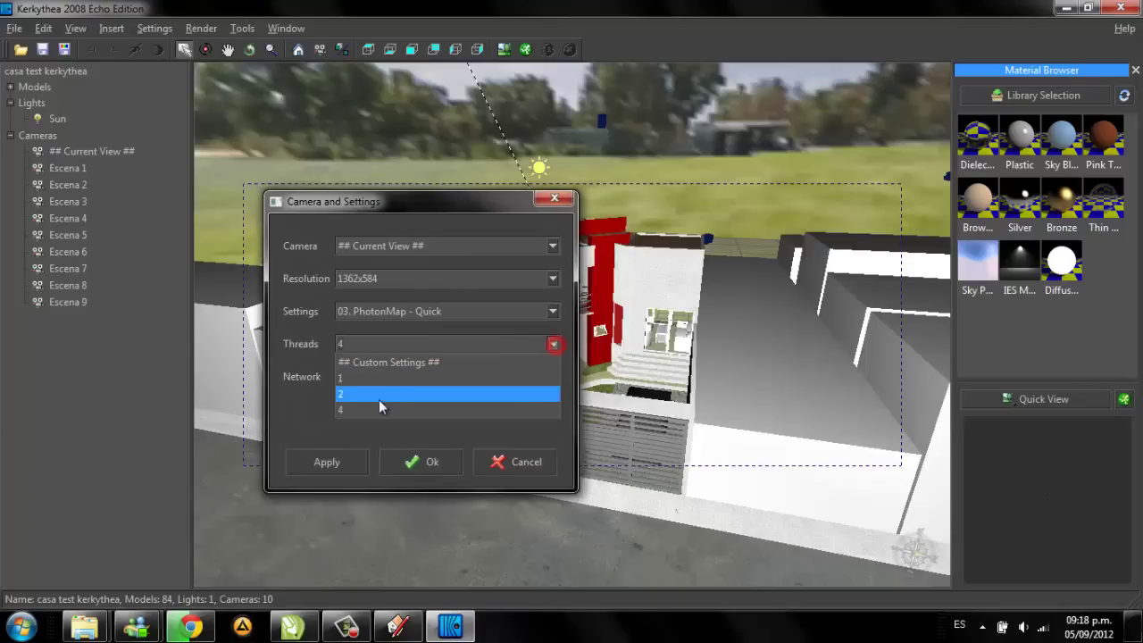
left_click(379, 408)
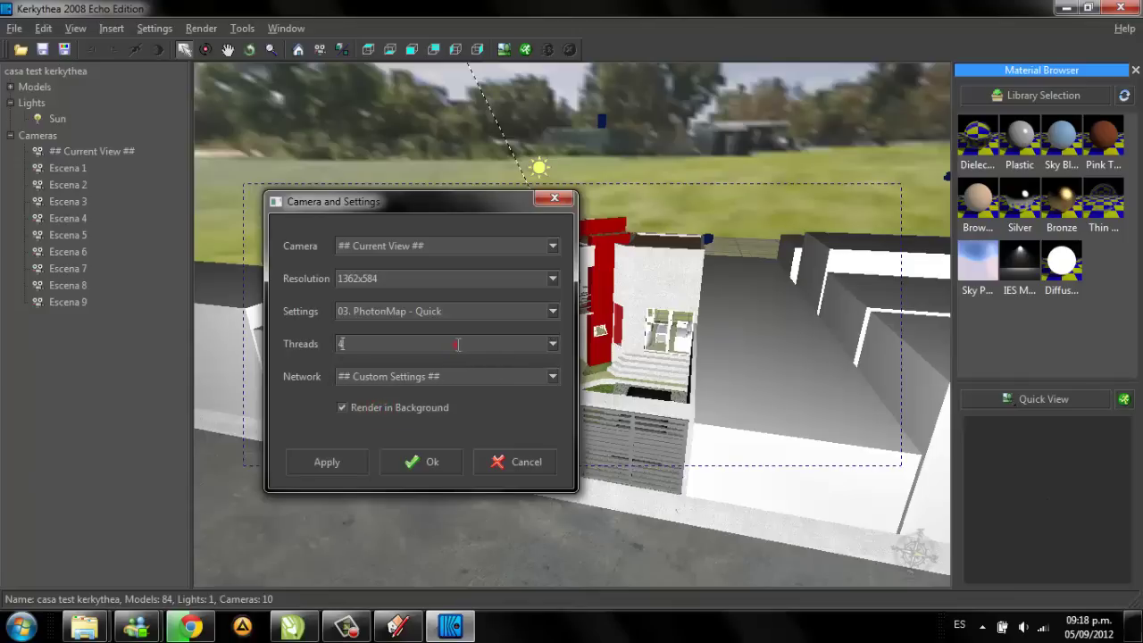
left_click(553, 377)
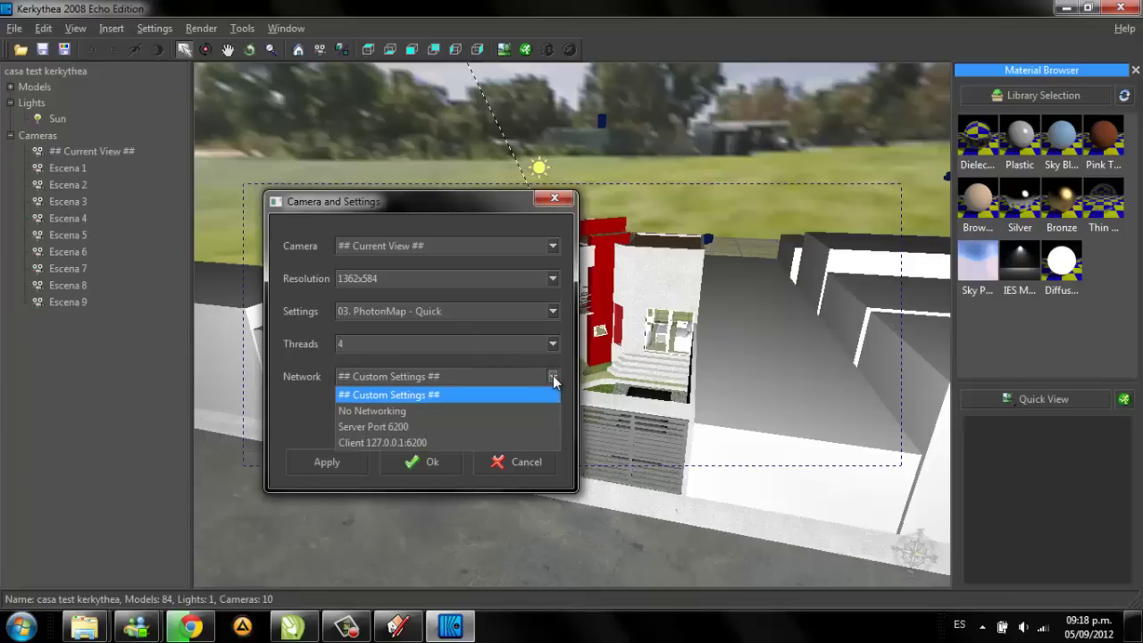
left_click(554, 379)
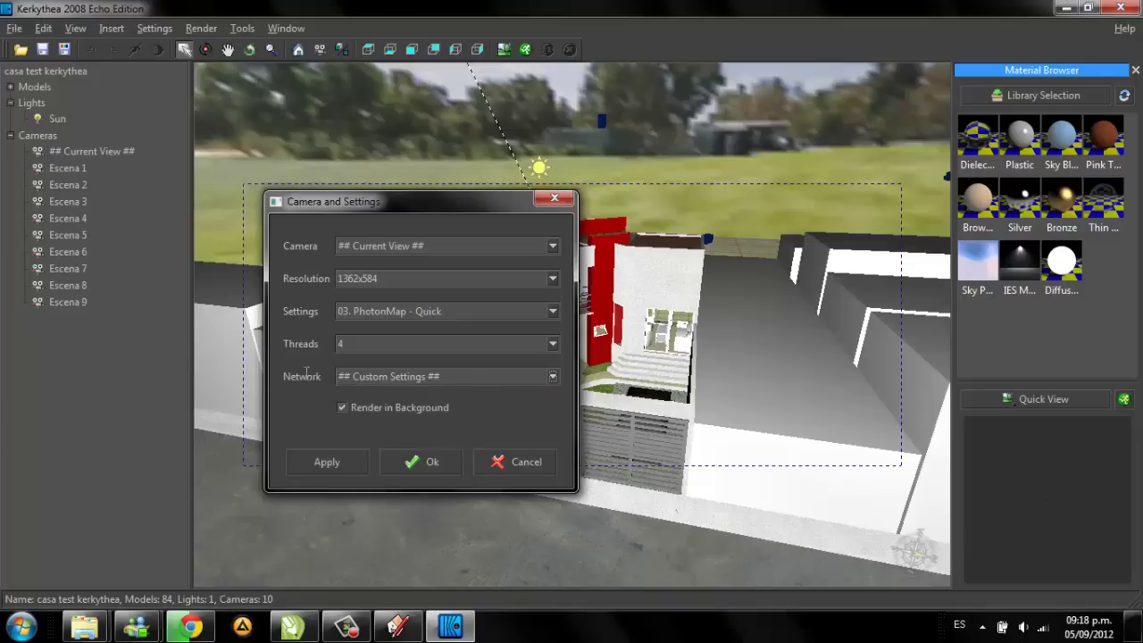
left_click(422, 463)
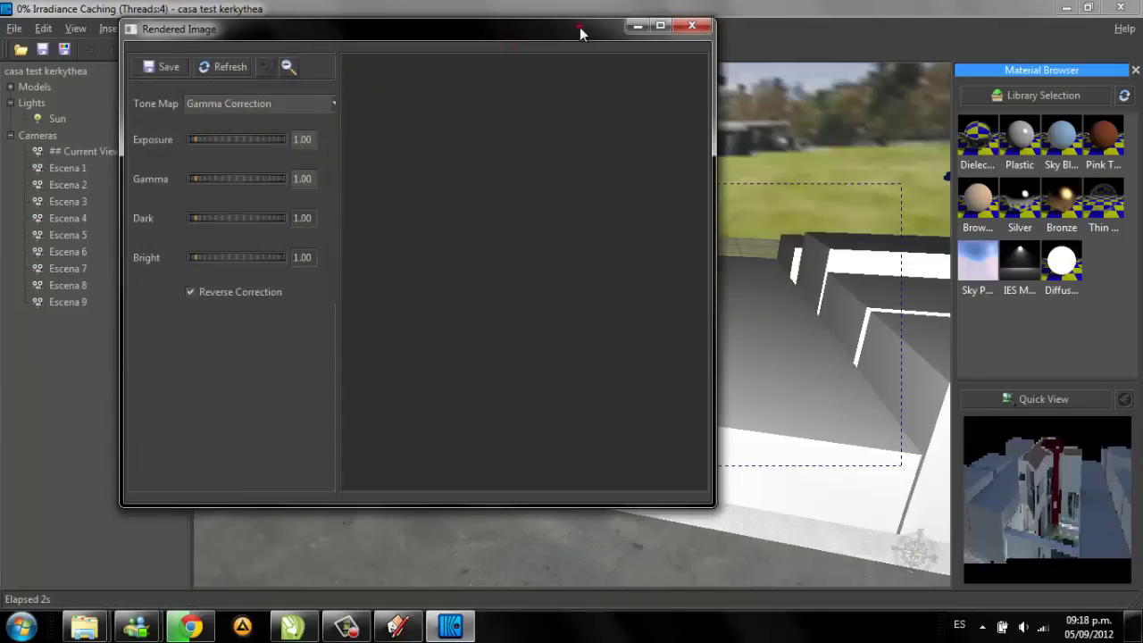
Step: Maximize the Rendered Image window, zoom out to see the whole house, then close it
left_click(579, 31)
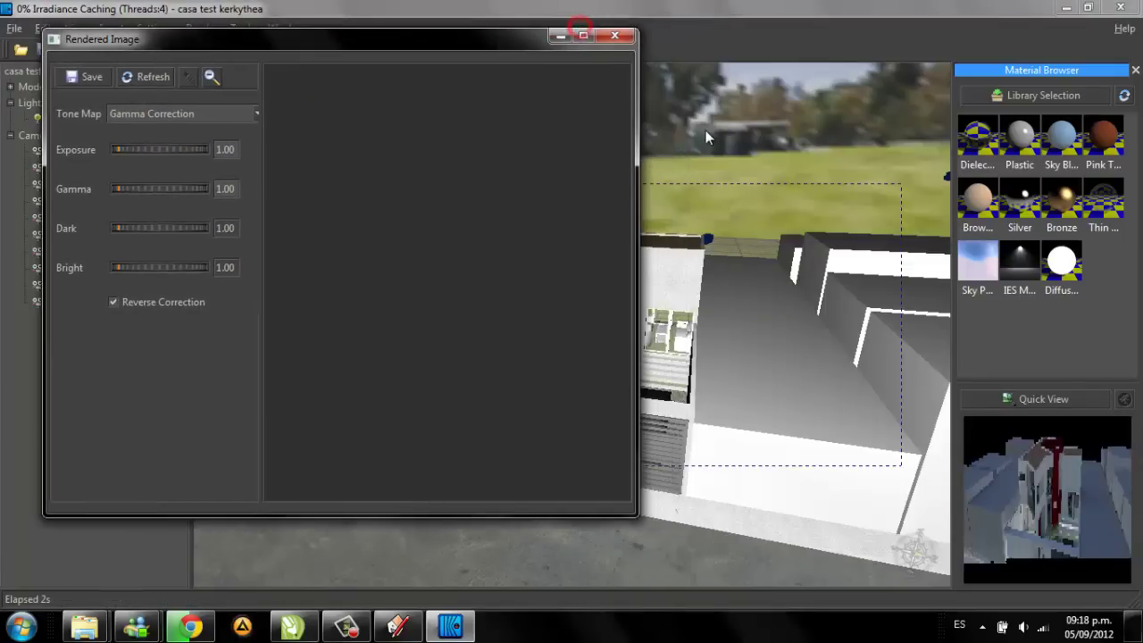
left_click_drag(635, 114, 1060, 114)
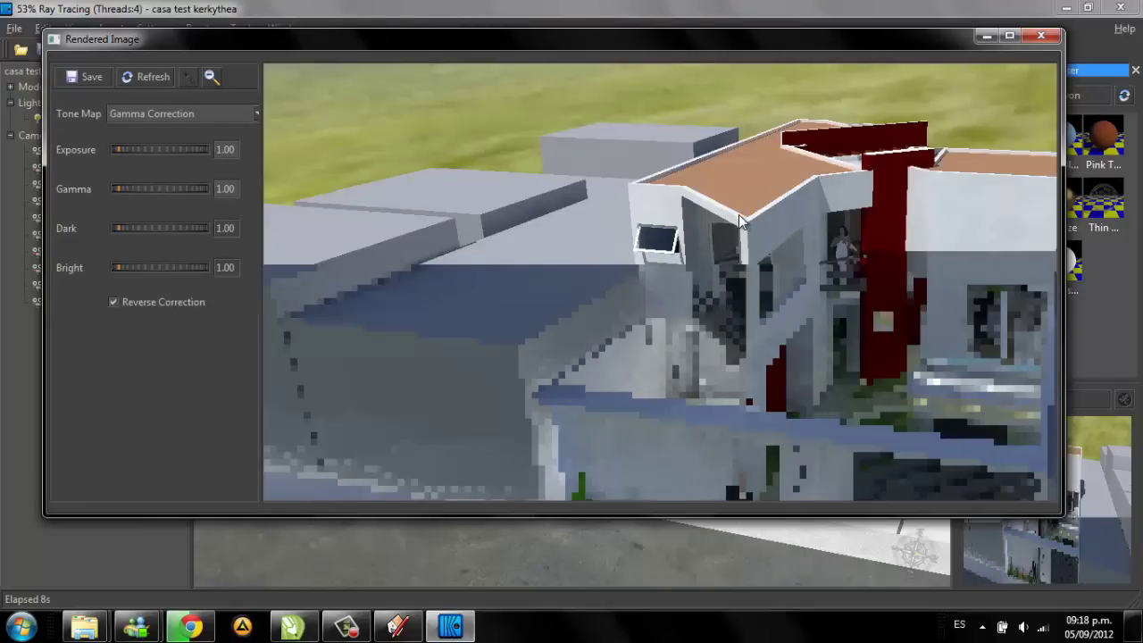
left_click(1006, 36)
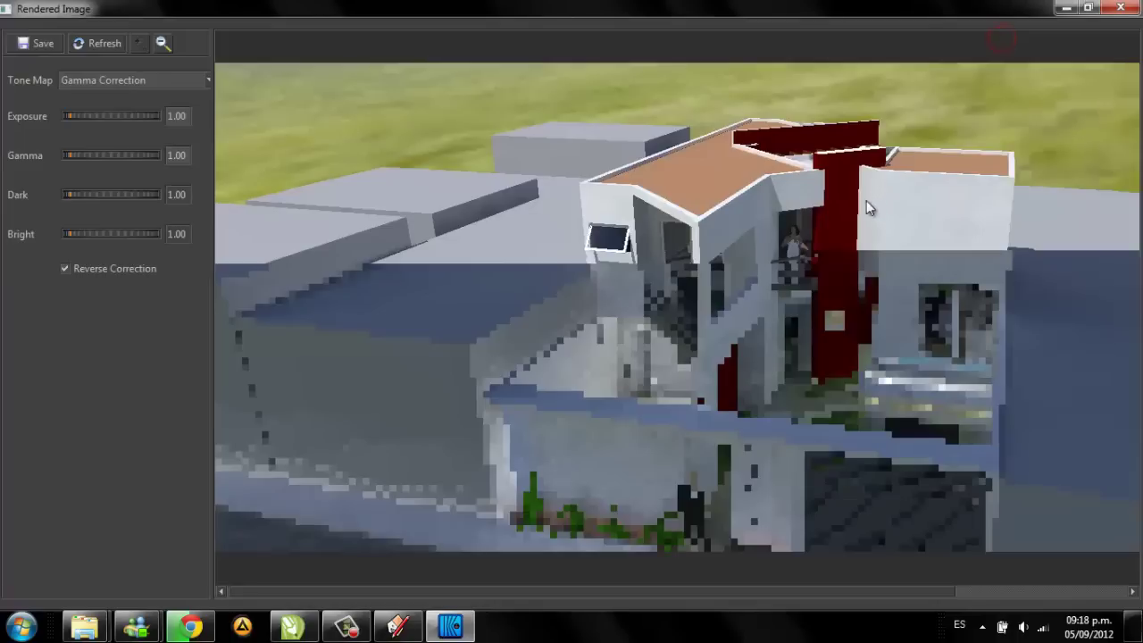
left_click(161, 44)
left_click(142, 45)
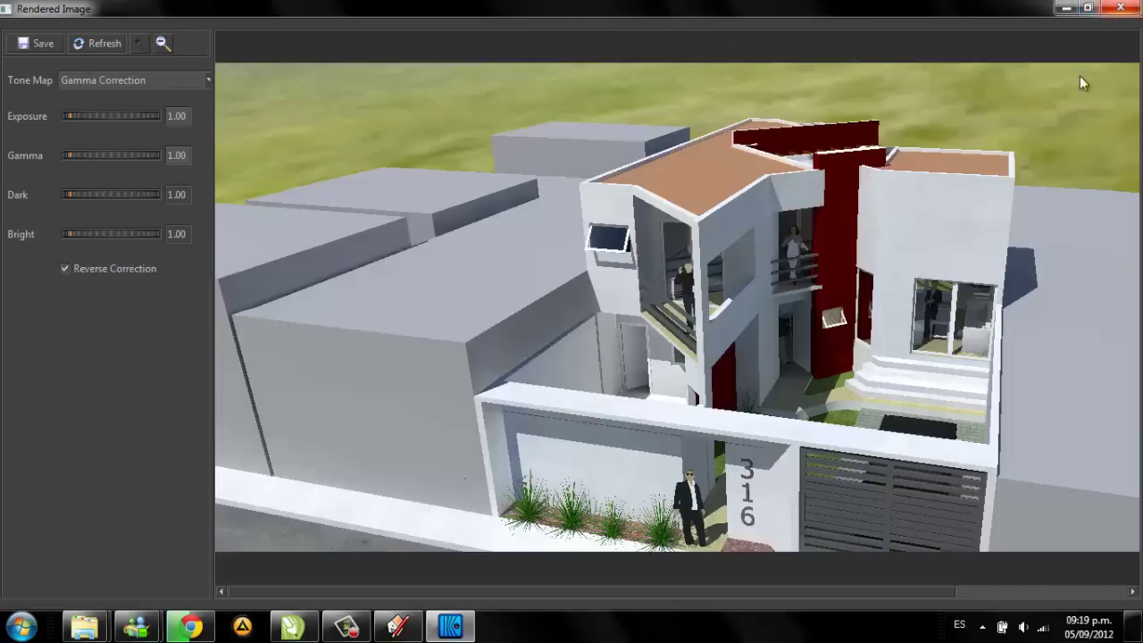
left_click(163, 43)
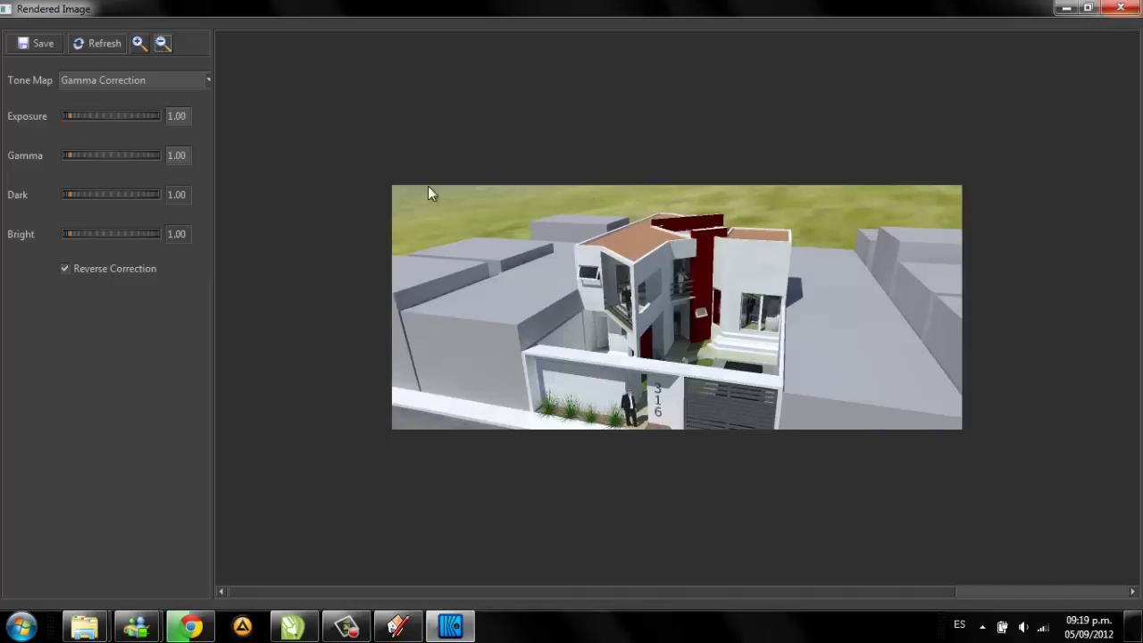
left_click(1120, 9)
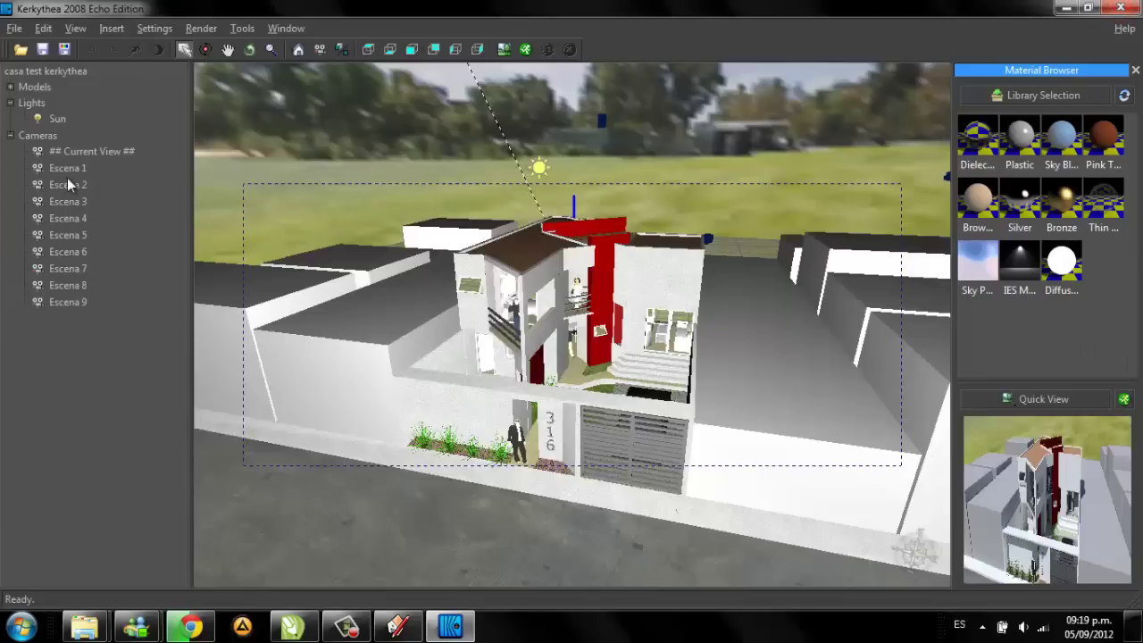
Step: Change the render resolution to 1024x768, confirm replacing the settings, and start rendering
left_click(525, 49)
left_click(704, 98)
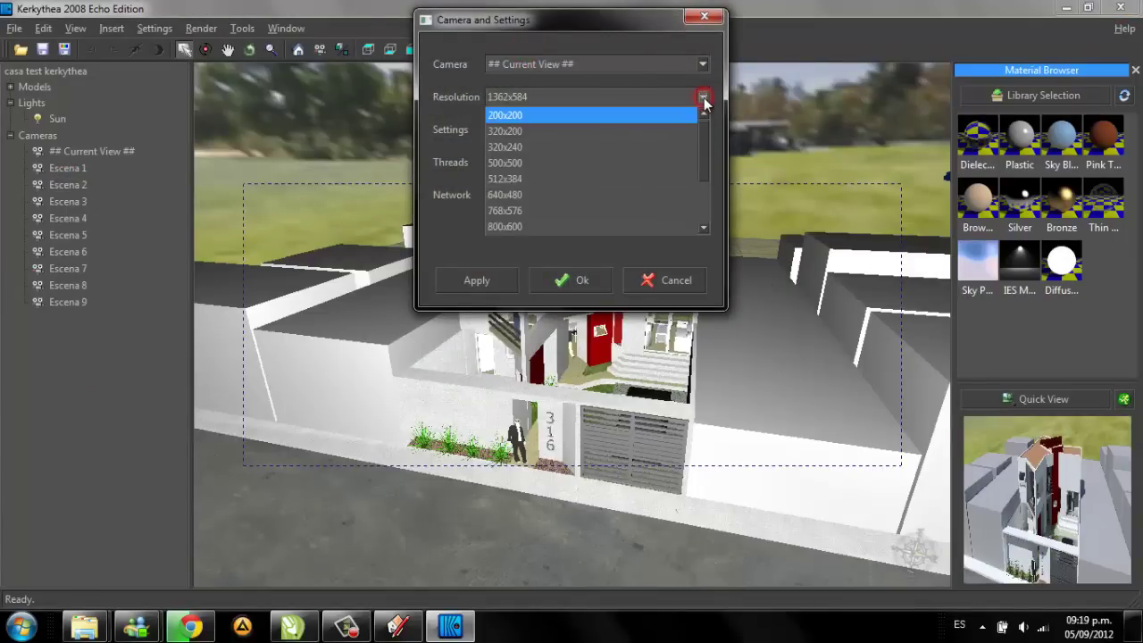
left_click_drag(706, 142, 711, 206)
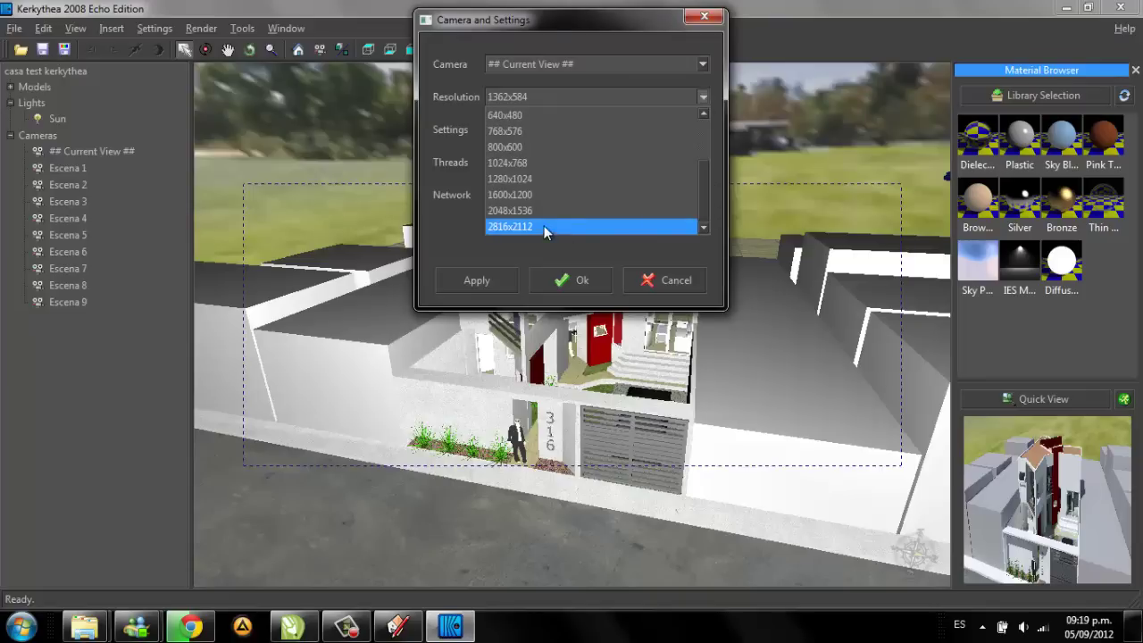
left_click(526, 164)
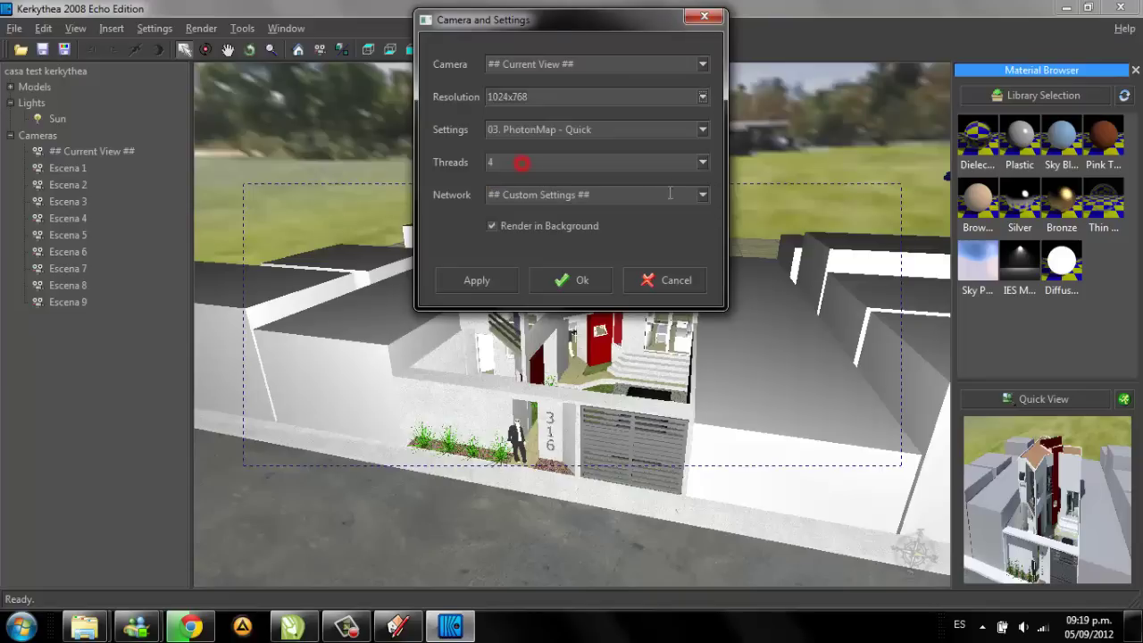
left_click(452, 283)
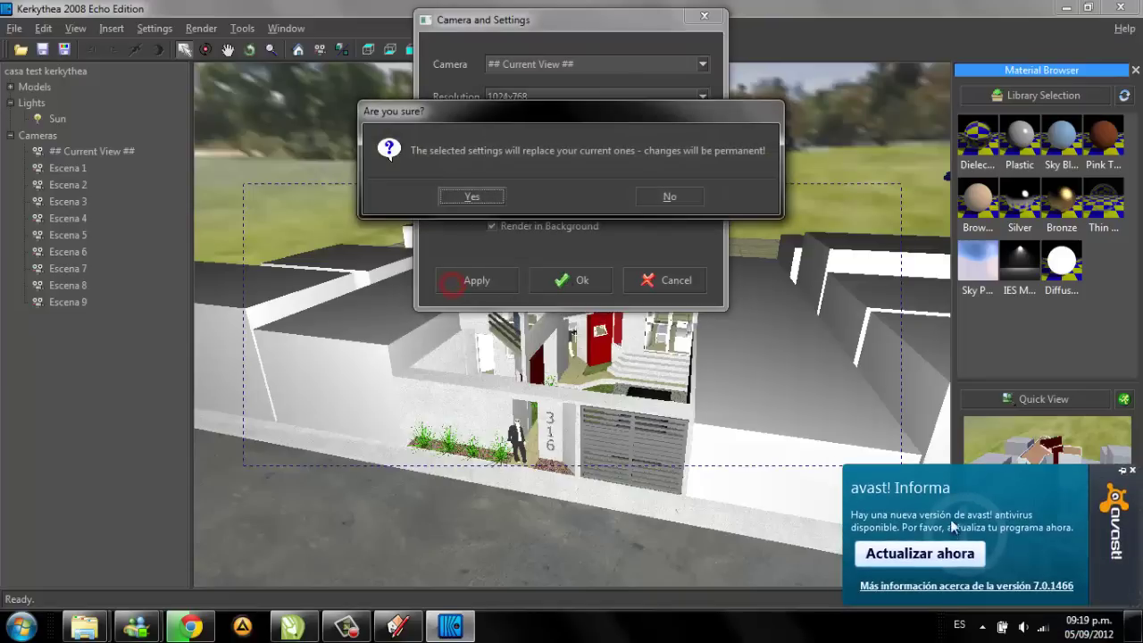
left_click(468, 195)
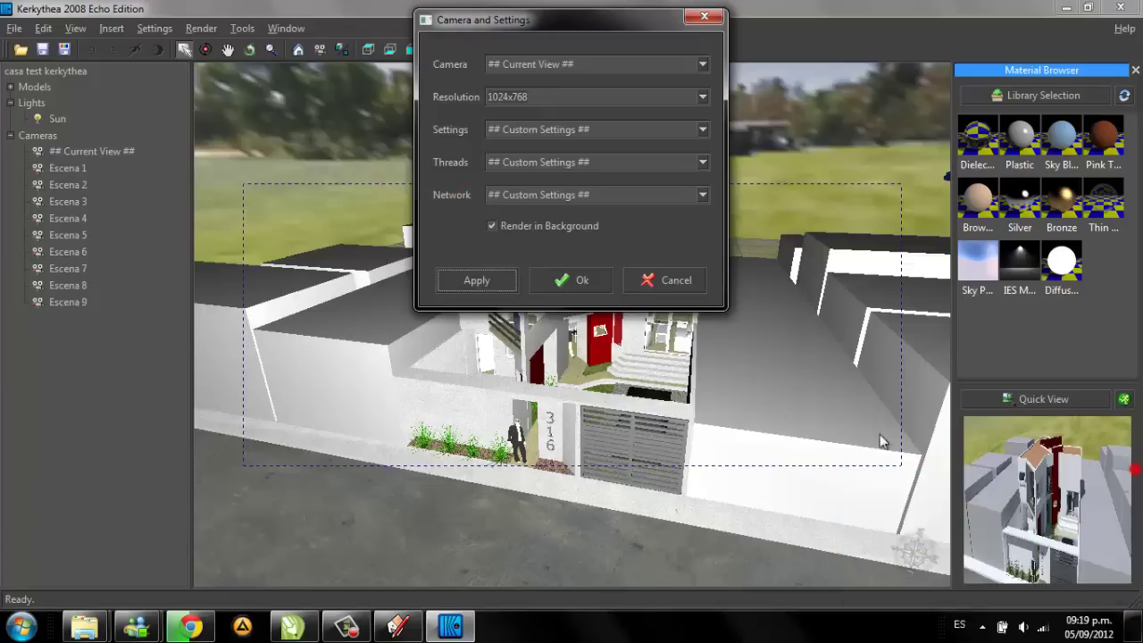
left_click(578, 281)
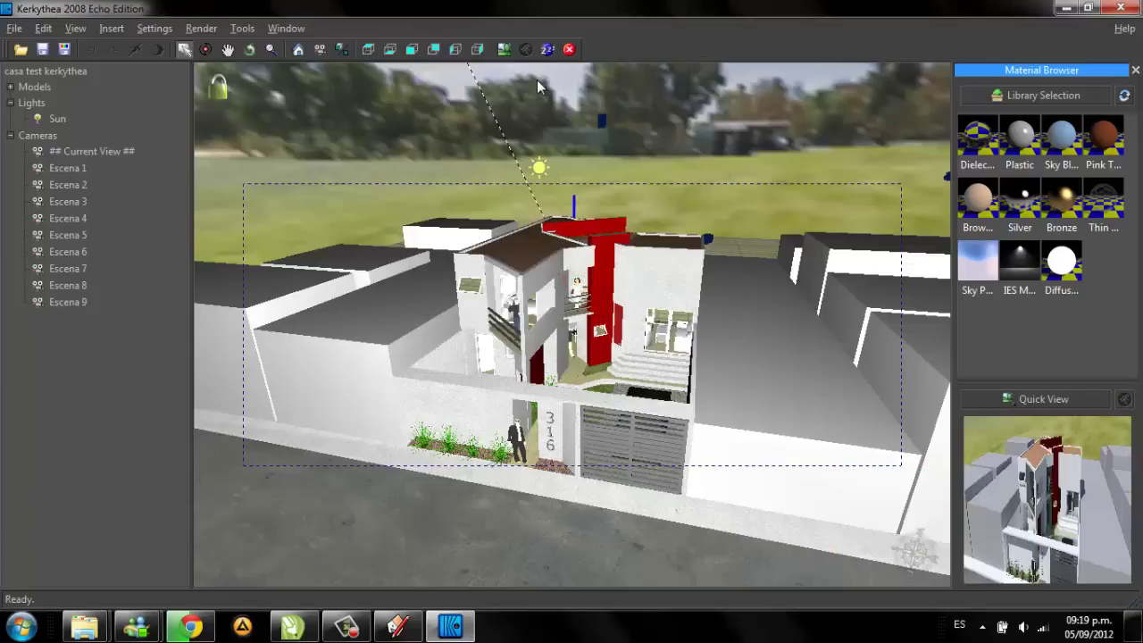
Step: Refresh and zoom into the 1024x768 render preview as it completes, then close it
left_click(510, 49)
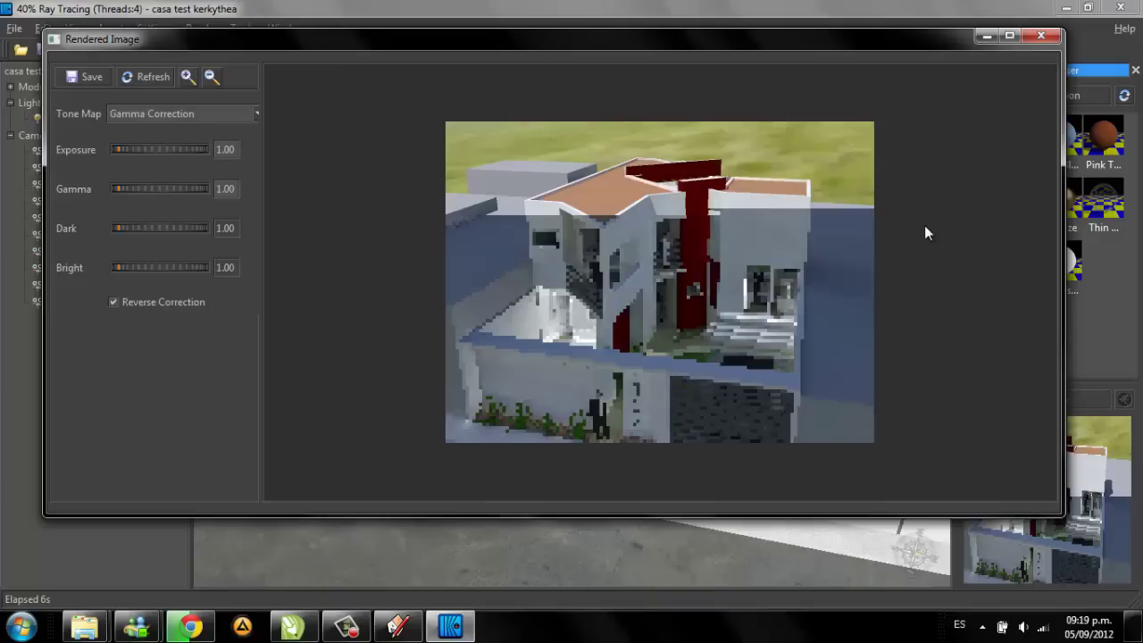
left_click(137, 83)
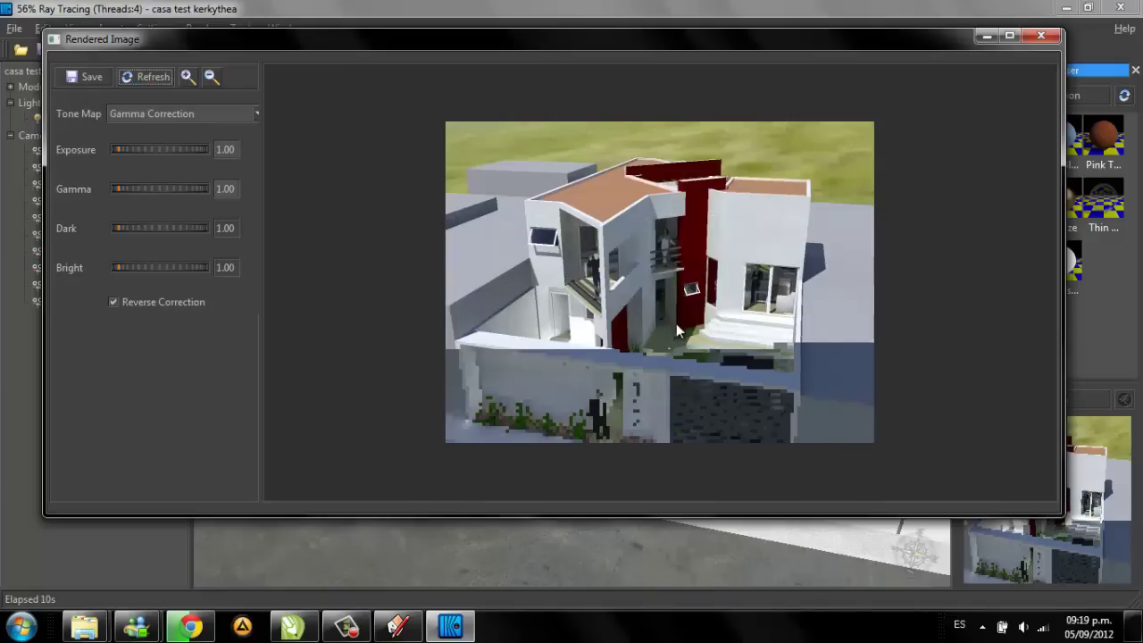
left_click(187, 77)
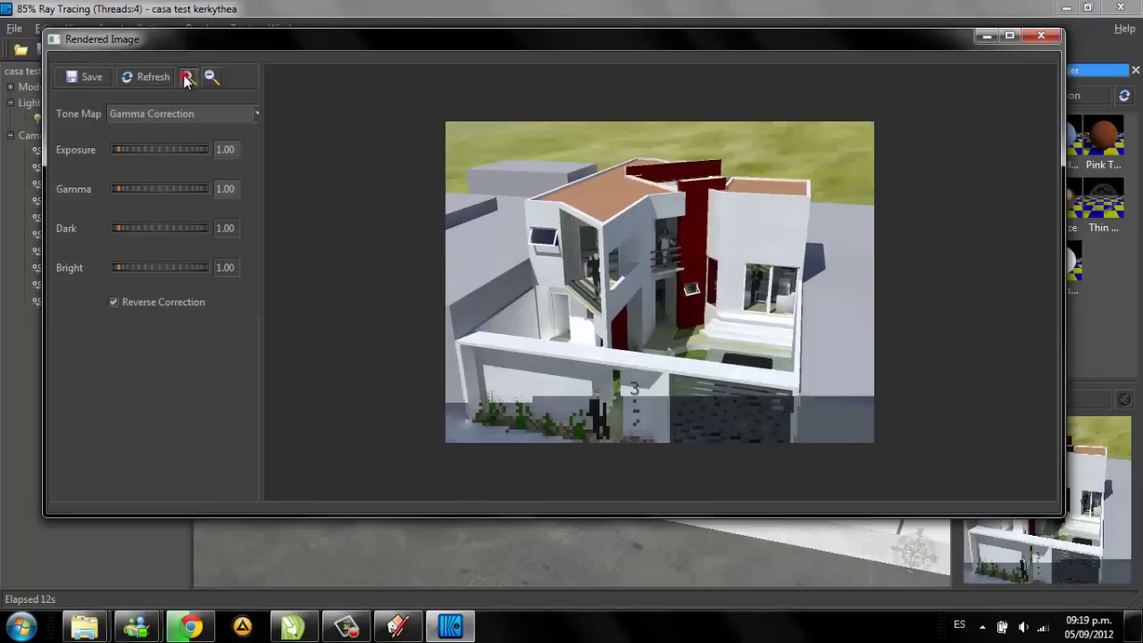
left_click(721, 257)
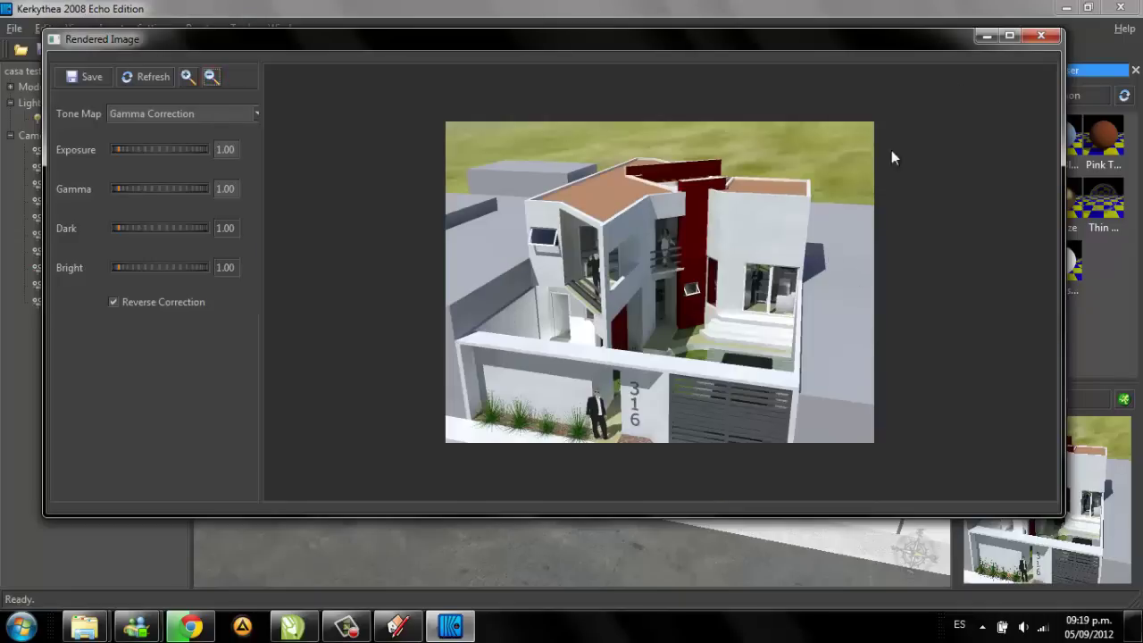
left_click(1038, 37)
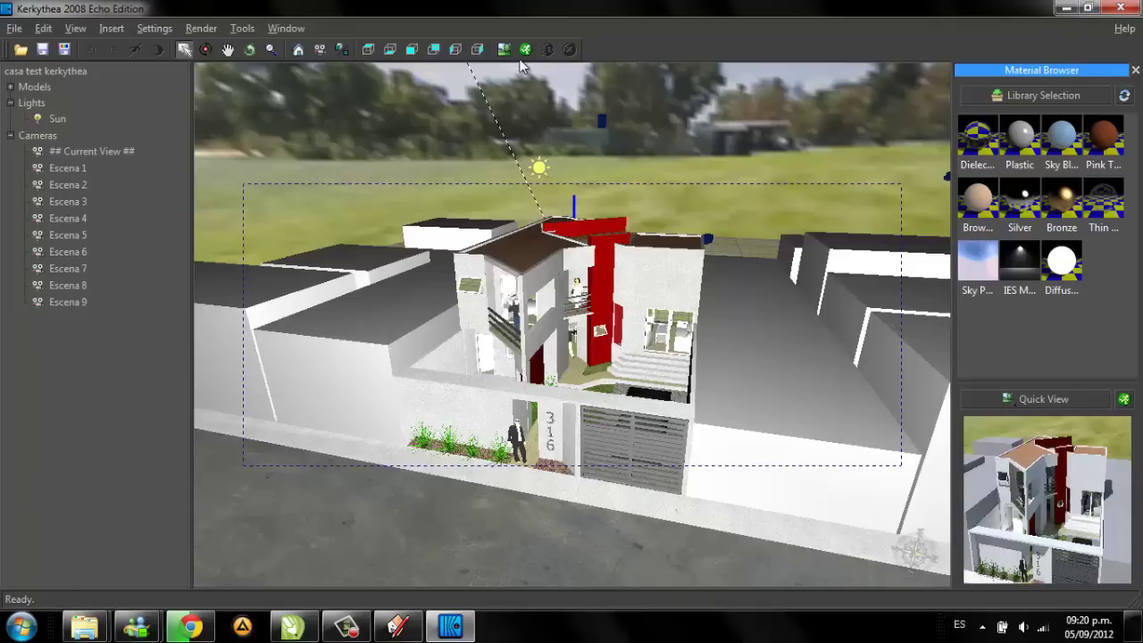
right_click(72, 172)
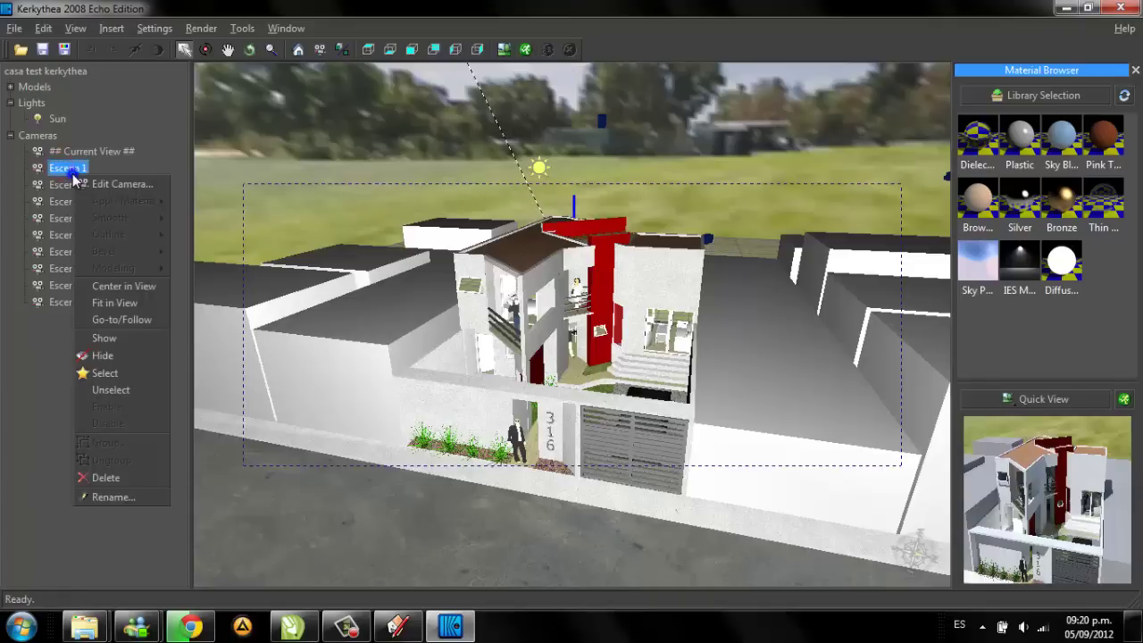
left_click(112, 184)
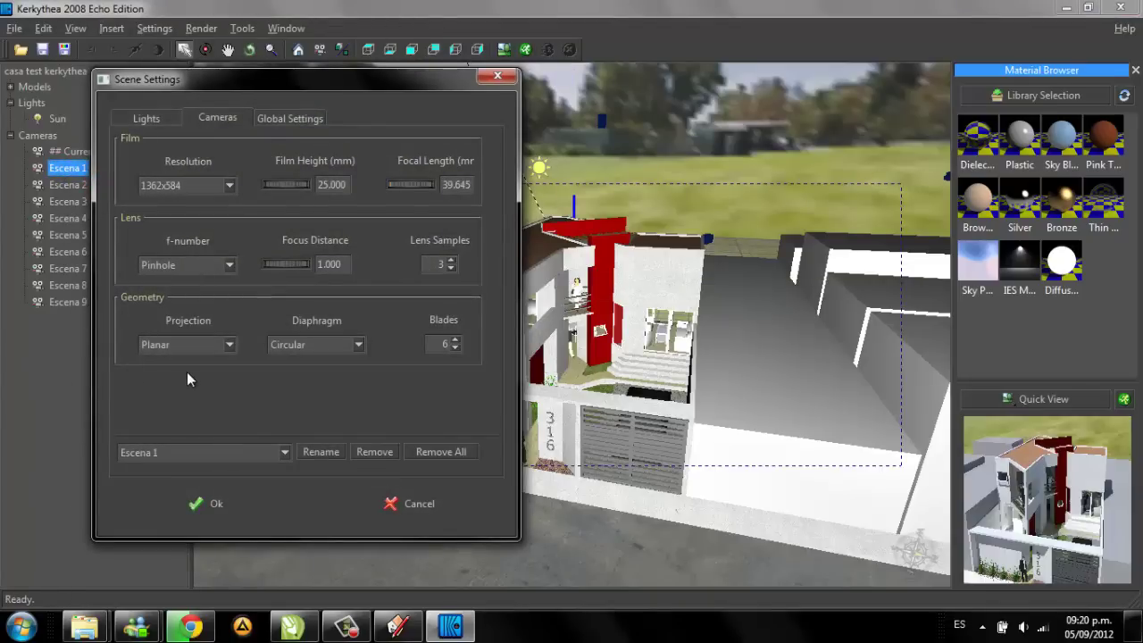
left_click(229, 185)
left_click(230, 186)
left_click(419, 506)
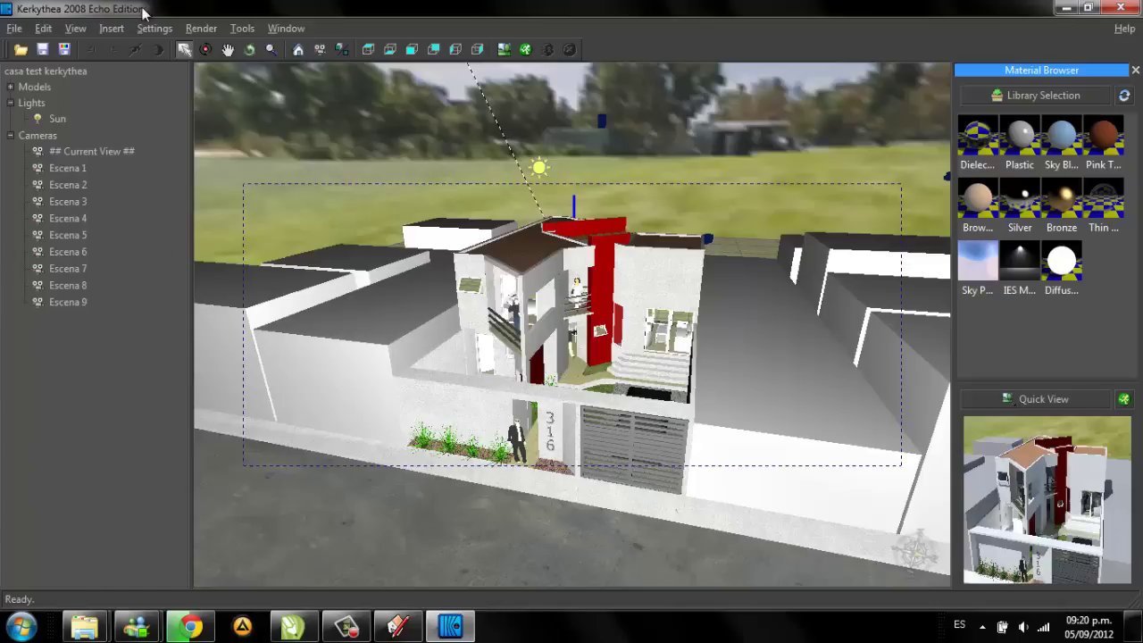
Step: Create a walkthrough animation named 'animacion 1', keeping Duration 10 and Rate 24
left_click(244, 28)
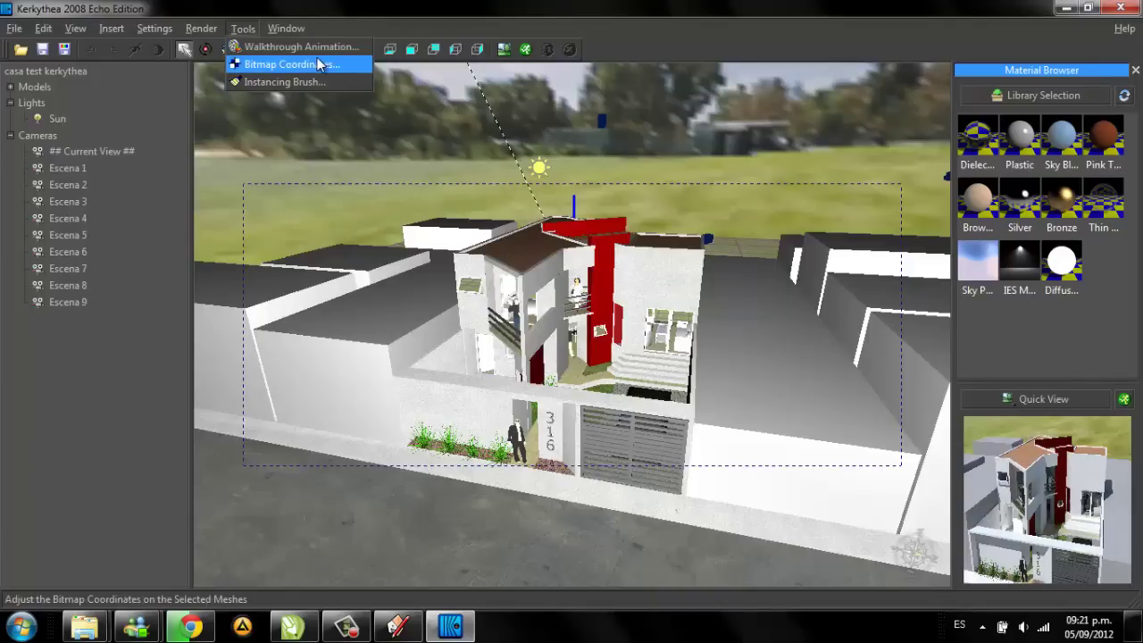
left_click(346, 53)
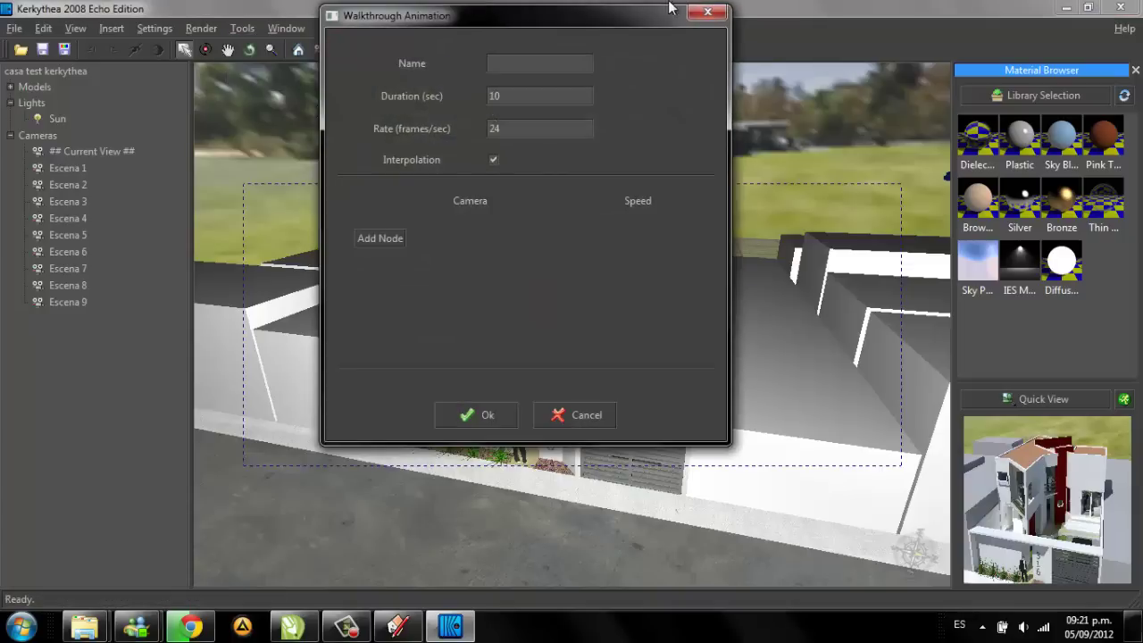
left_click_drag(641, 11, 689, 50)
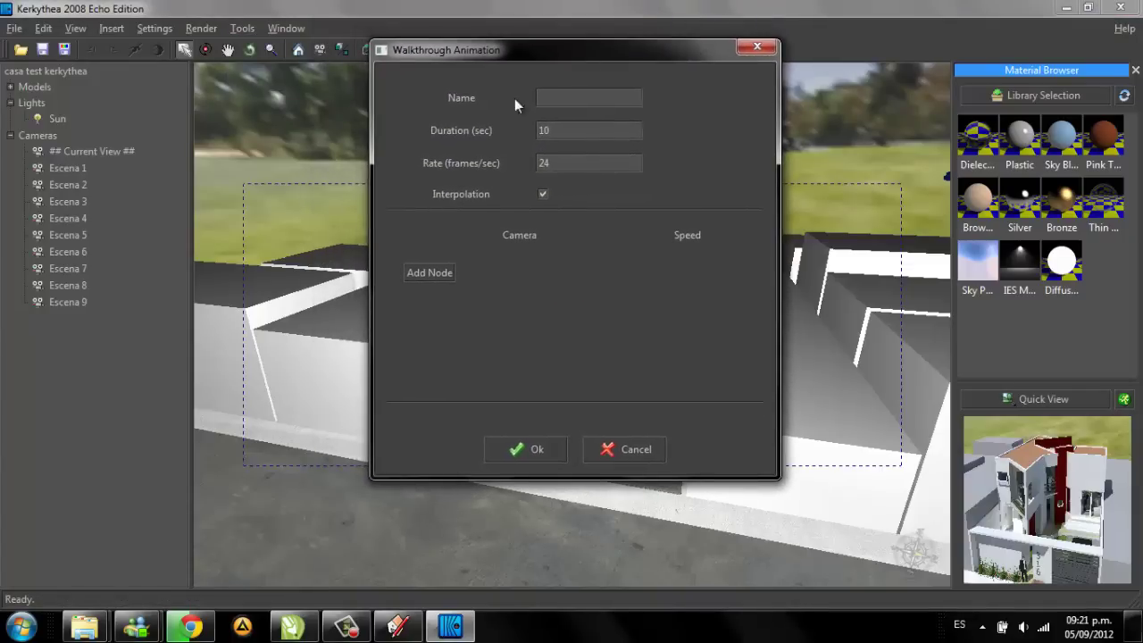
left_click(600, 98)
type("animacion 1")
left_click(595, 129)
left_click(591, 165)
left_click(582, 161)
left_click(293, 627)
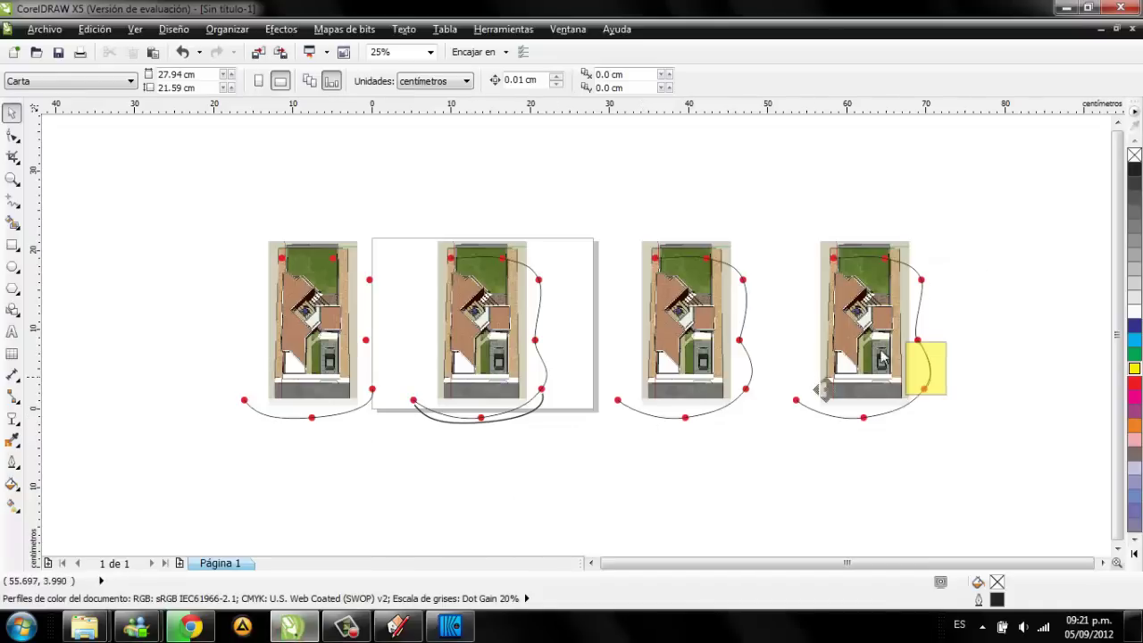
scroll(816, 380, "up", 1)
scroll(327, 485, "left", 3)
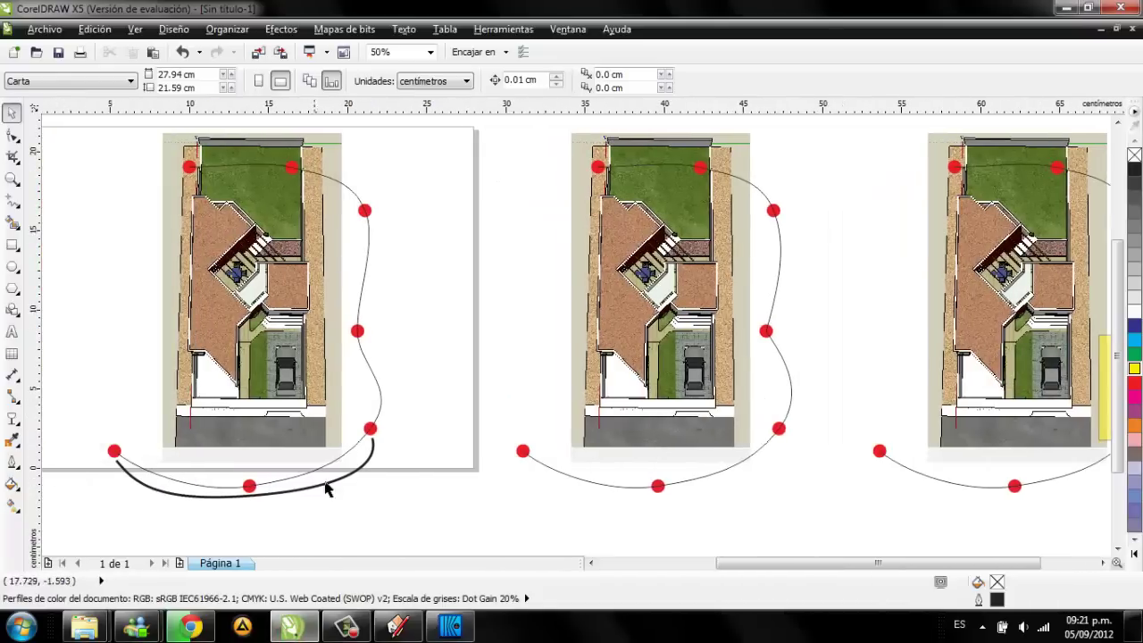
left_click(327, 482)
scroll(471, 472, "up", 1)
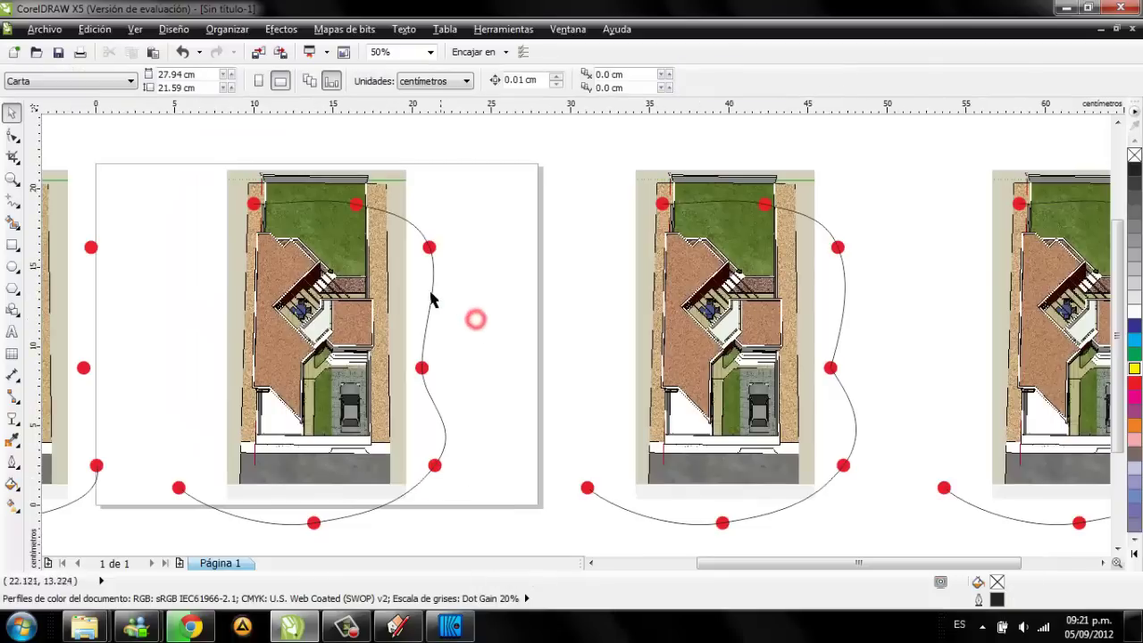
left_click(431, 293)
scroll(447, 255, "left", 3)
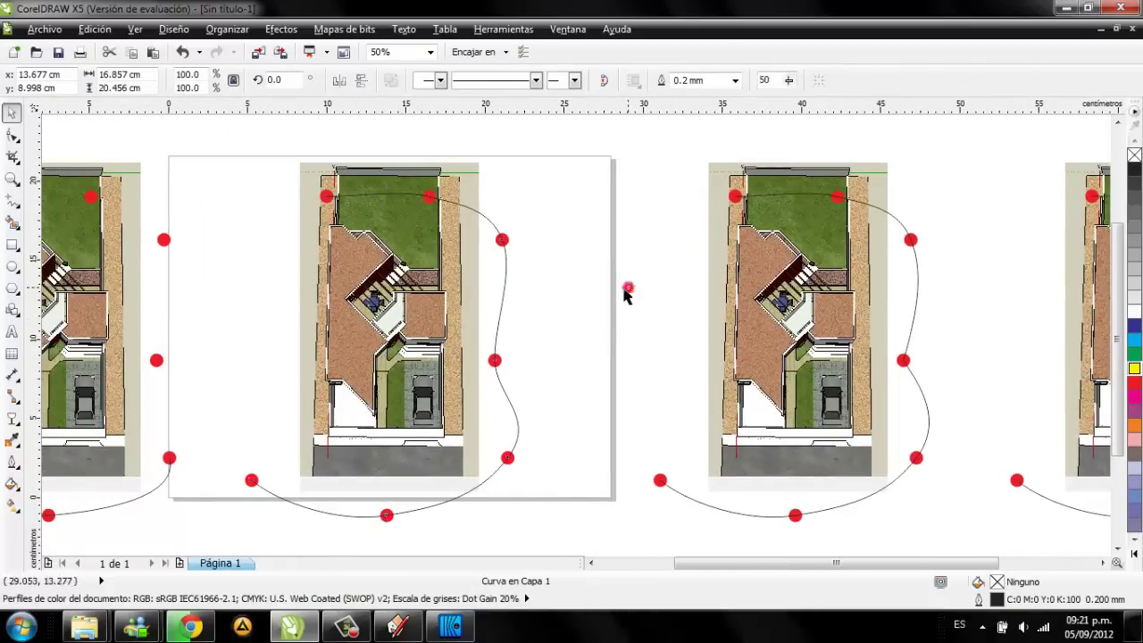
left_click(626, 288)
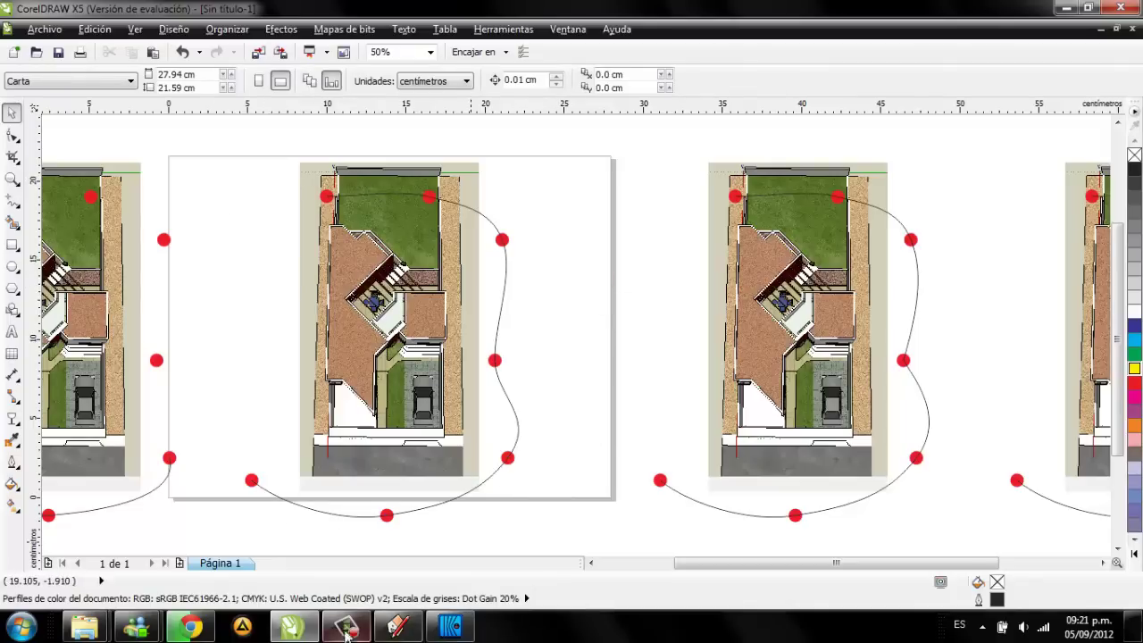
Step: Check the Duration of the 'animacion 1' walkthrough, then return to casa paco.skp in SketchUp
left_click(450, 626)
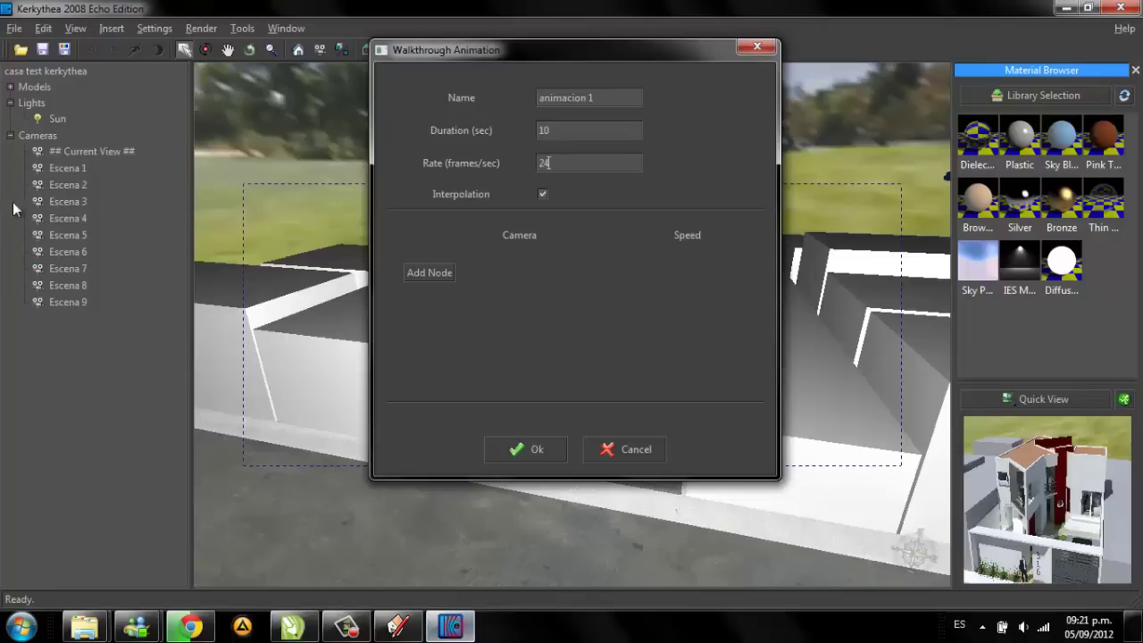
left_click(629, 132)
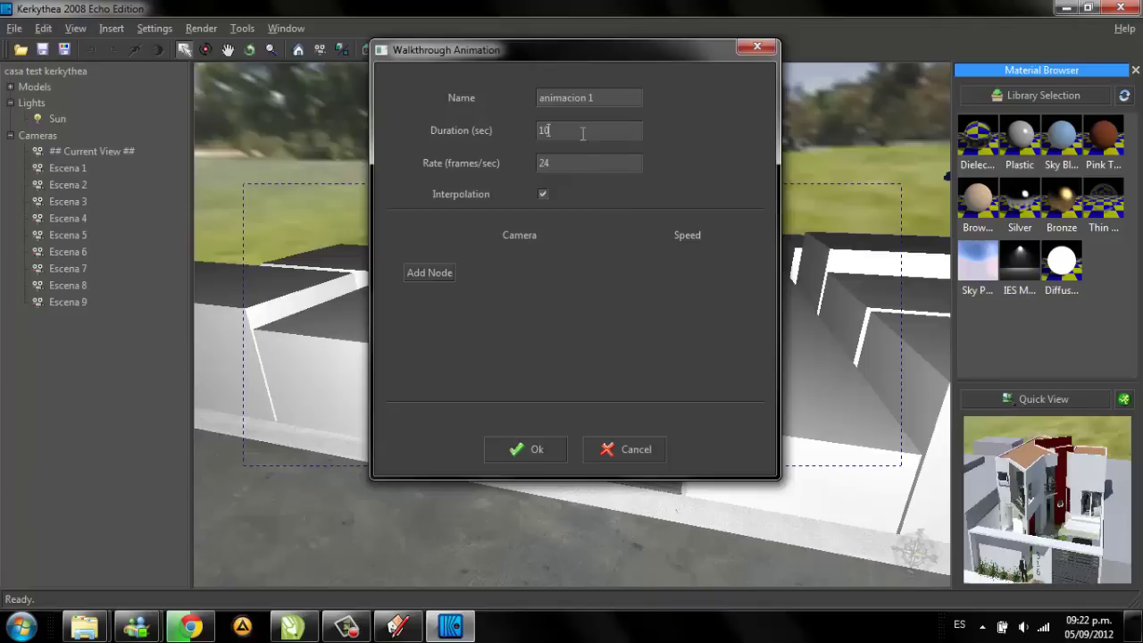
left_click(398, 628)
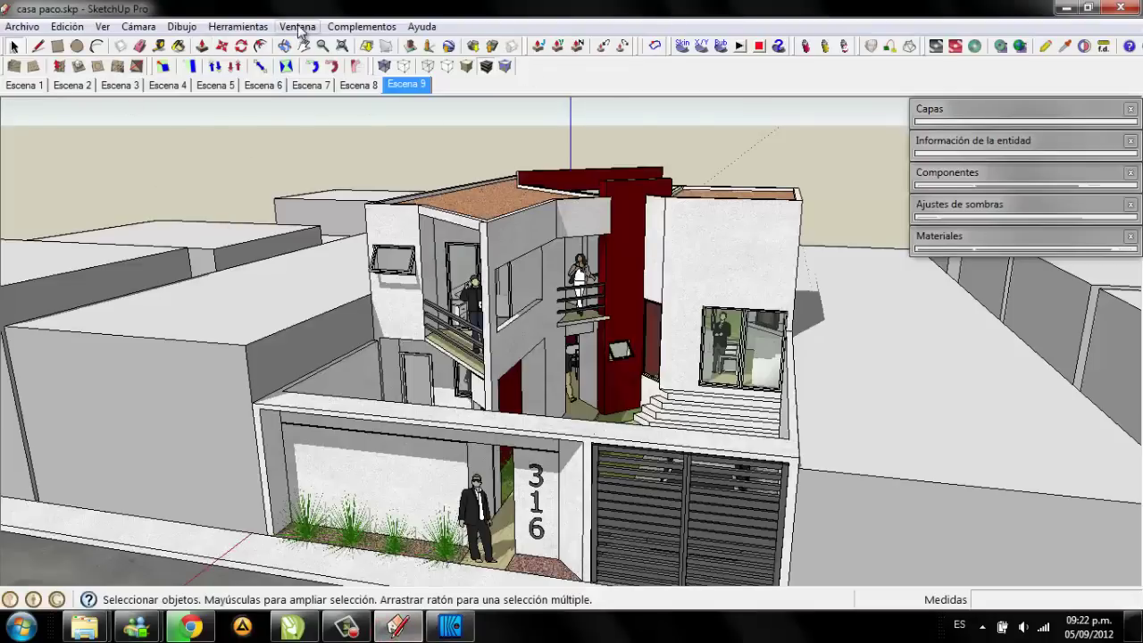
Step: Turn on shadows for the house model in the Shadow Settings panel
left_click(265, 29)
left_click(272, 27)
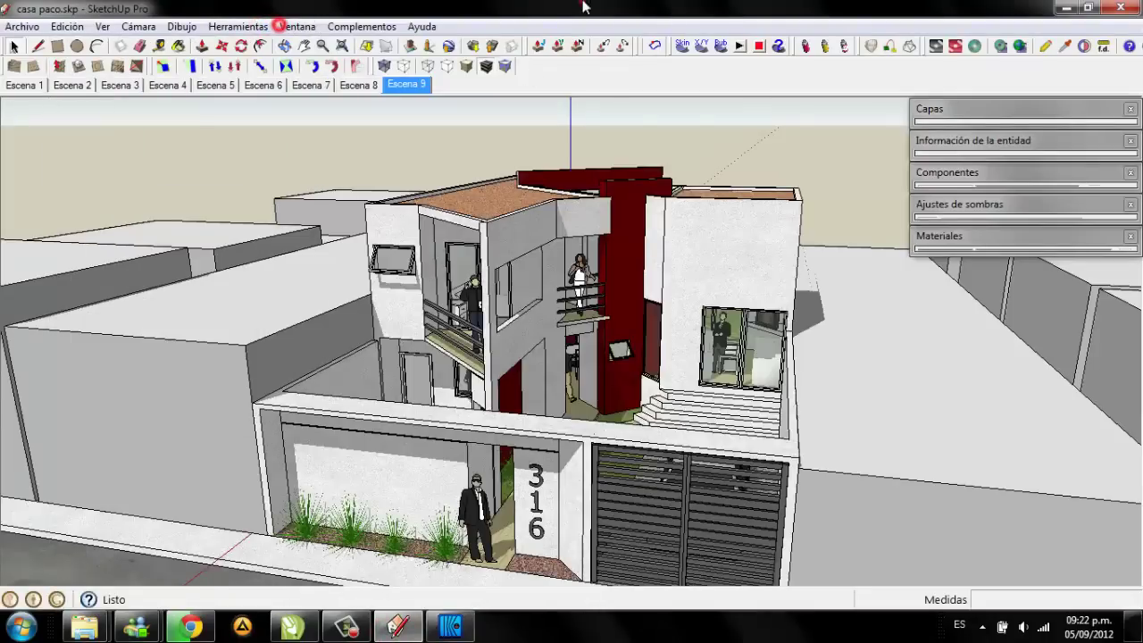
left_click(952, 214)
left_click(927, 227)
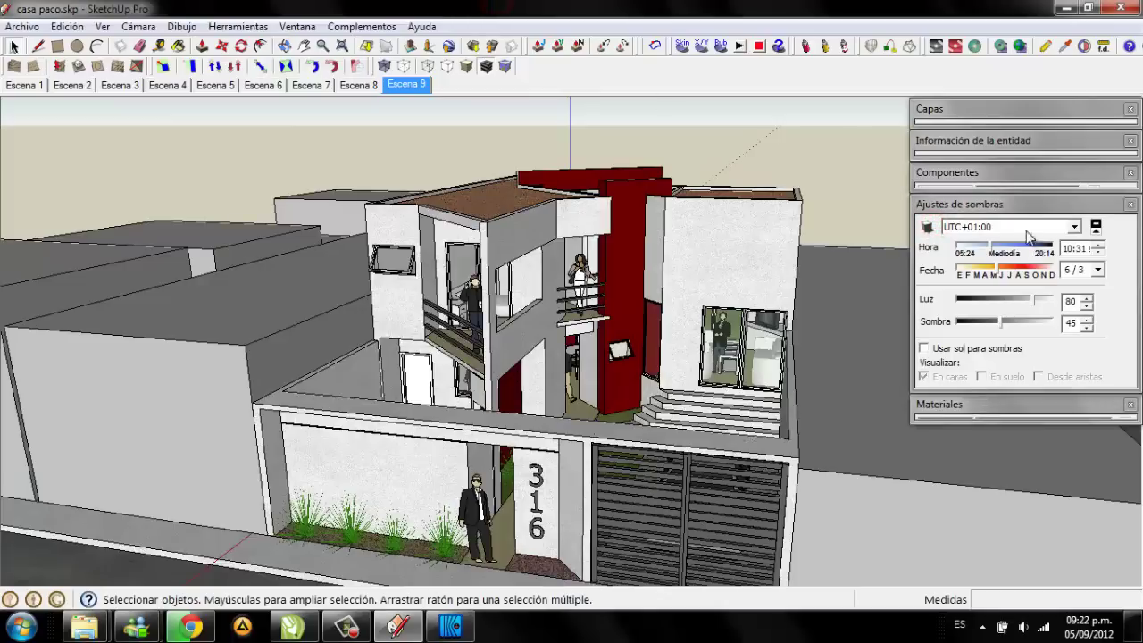
left_click(1015, 205)
Step: In Model Info > Animation, set scene transitions to 2 seconds and scene delay to 0
left_click(298, 28)
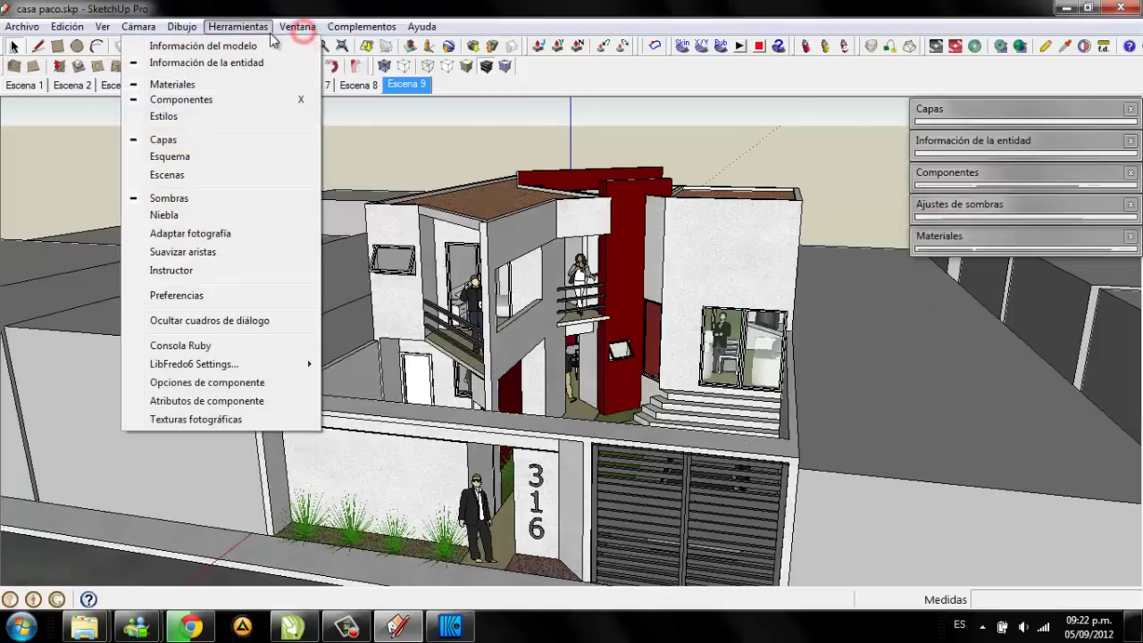
left_click(203, 45)
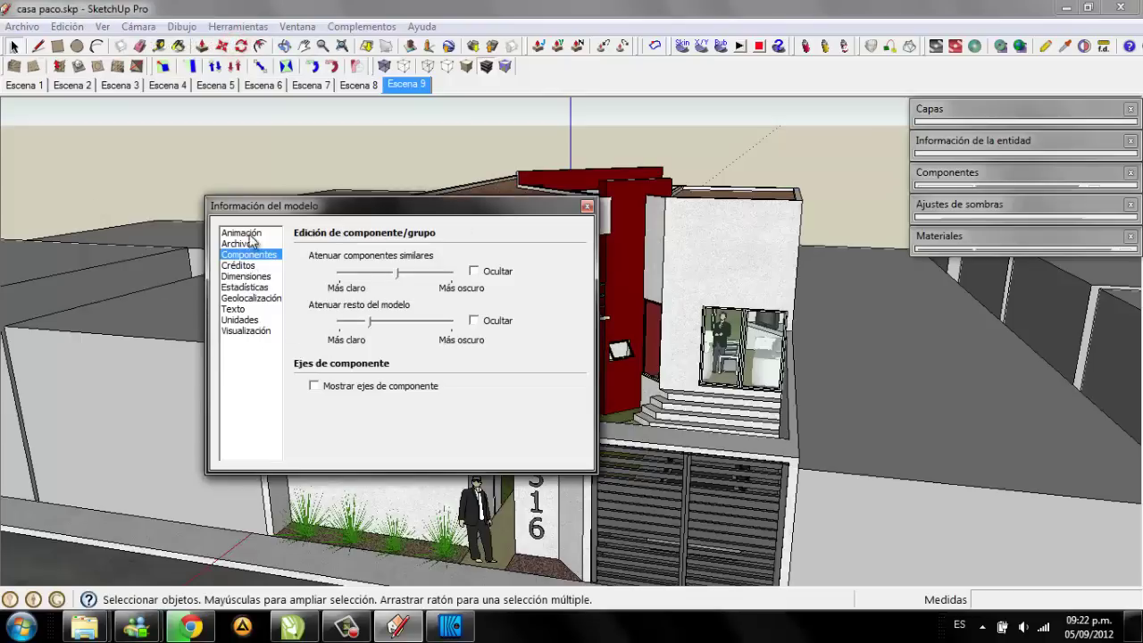
left_click(242, 232)
left_click(349, 328)
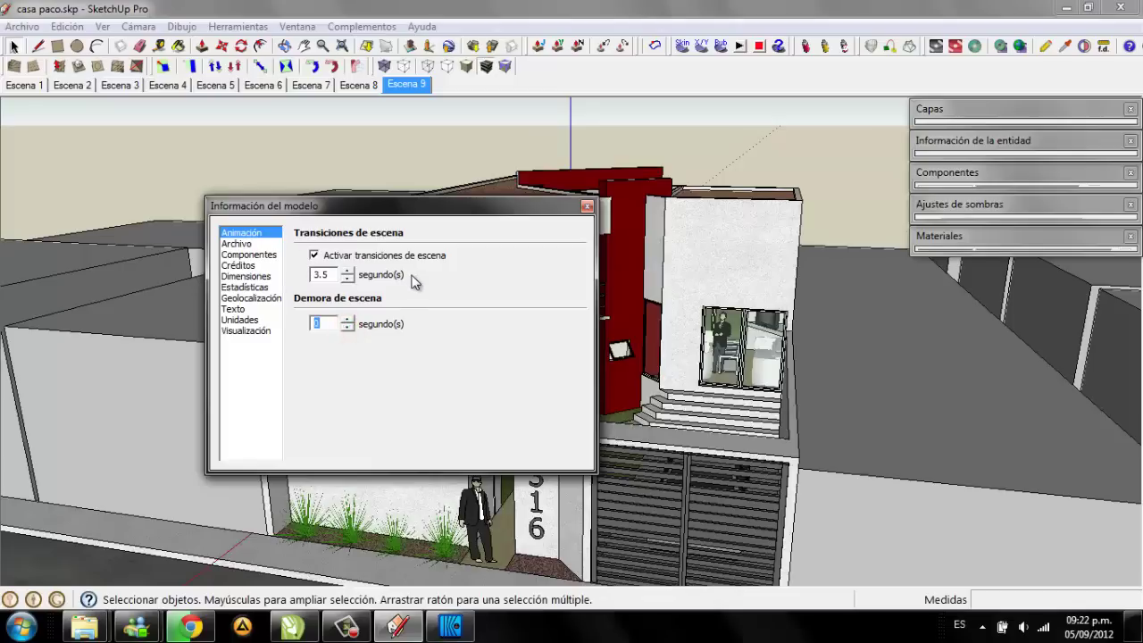
key("shift+Tab")
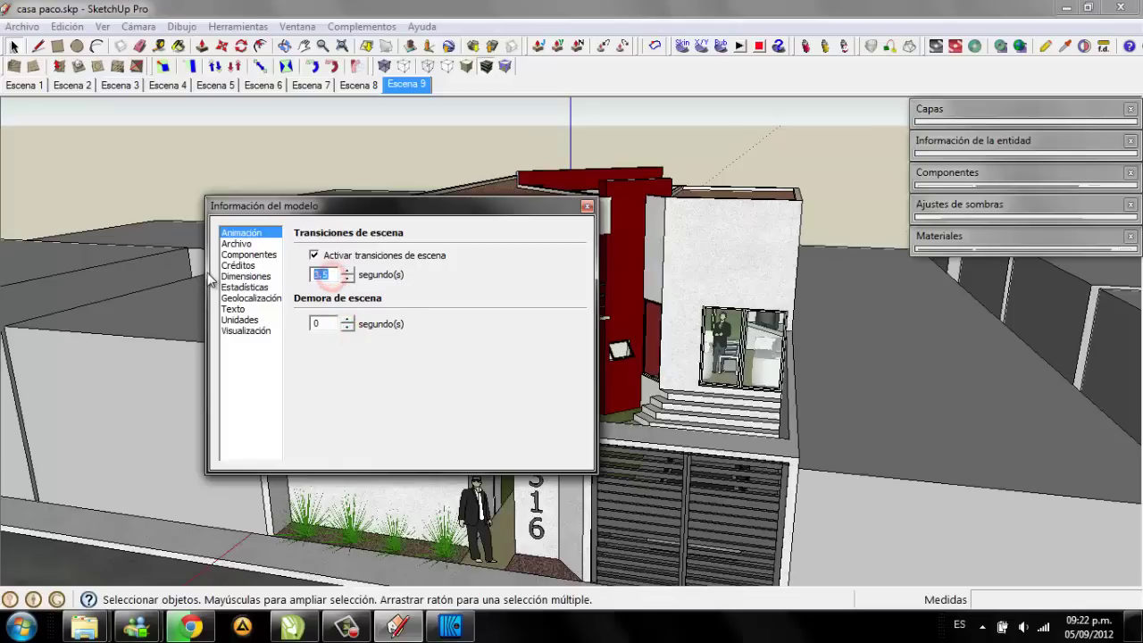
type("2")
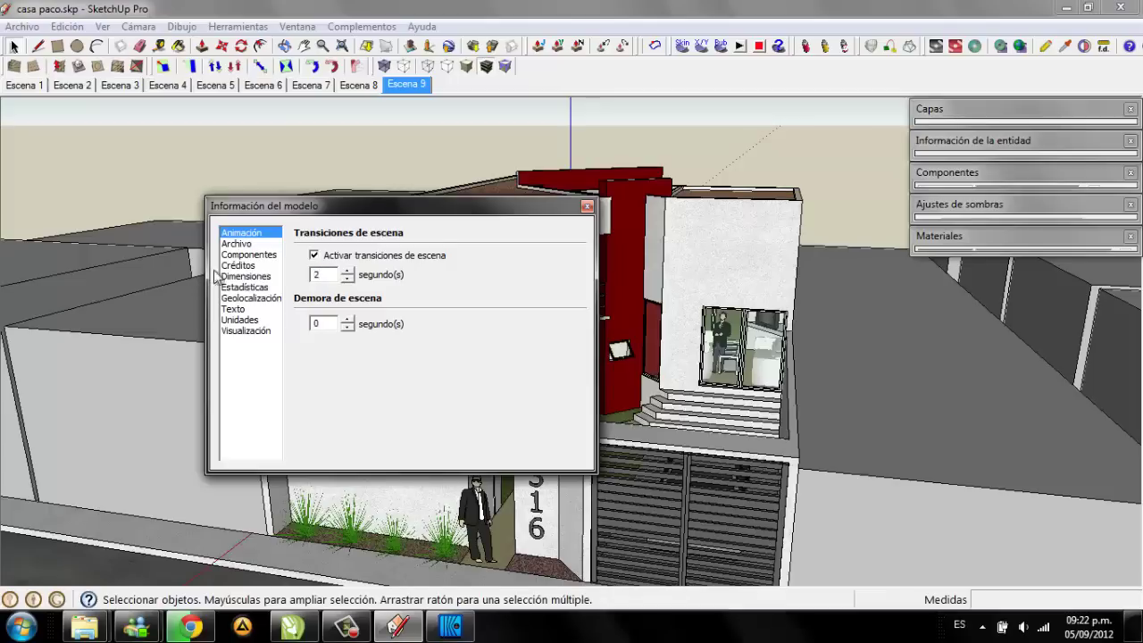
left_click(589, 207)
right_click(428, 86)
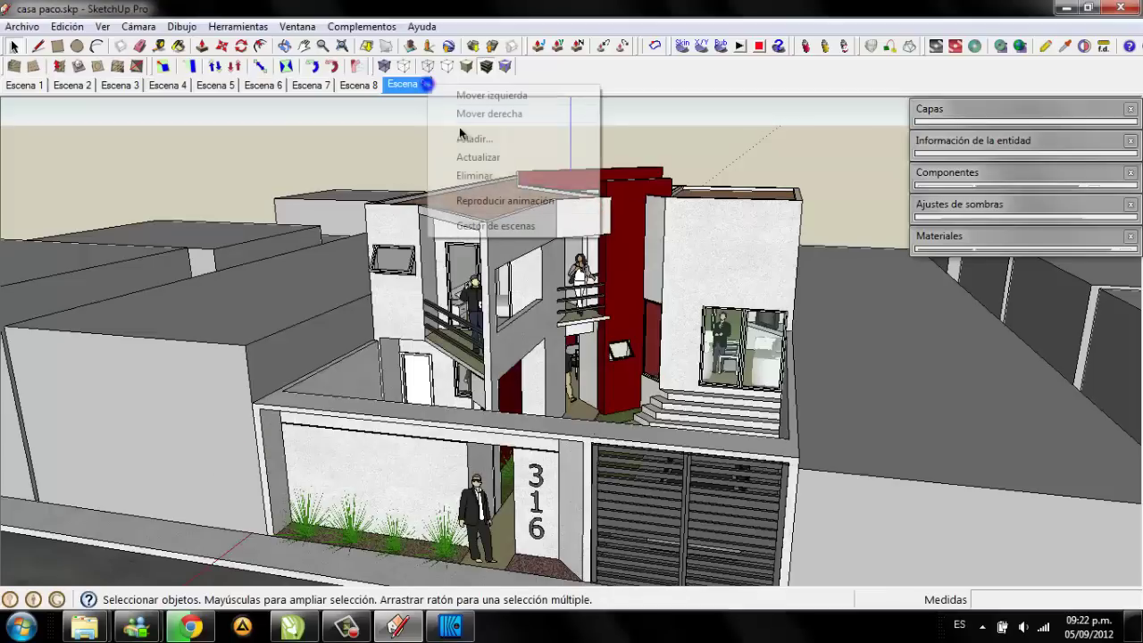
Step: Play the scene animation through Escena 1 to Escena 9, then pause it
left_click(505, 200)
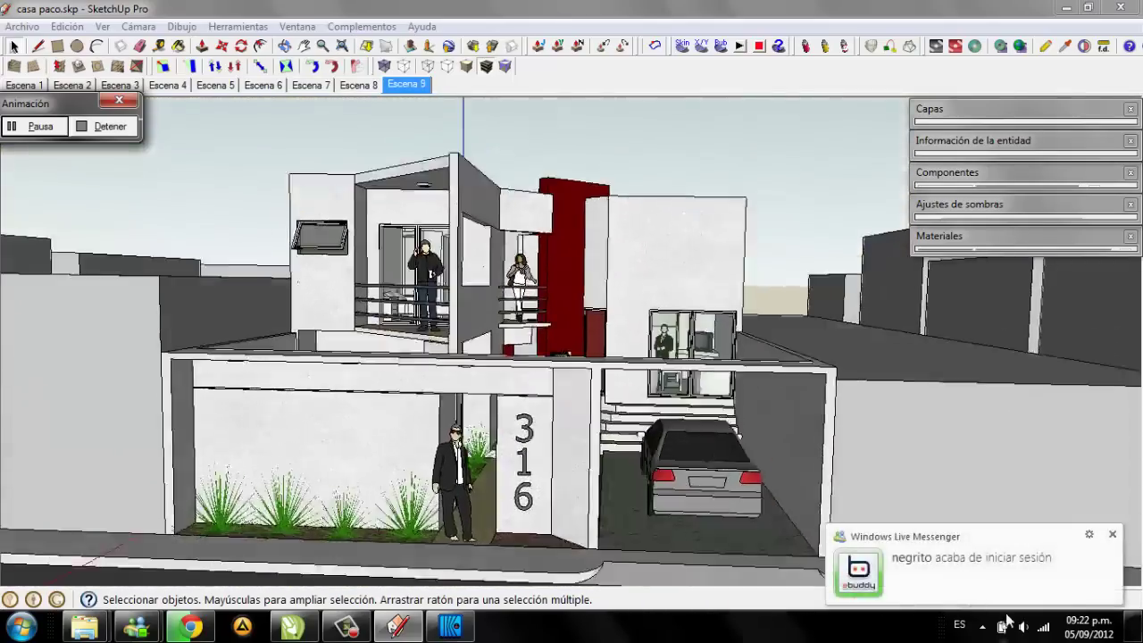
left_click(43, 126)
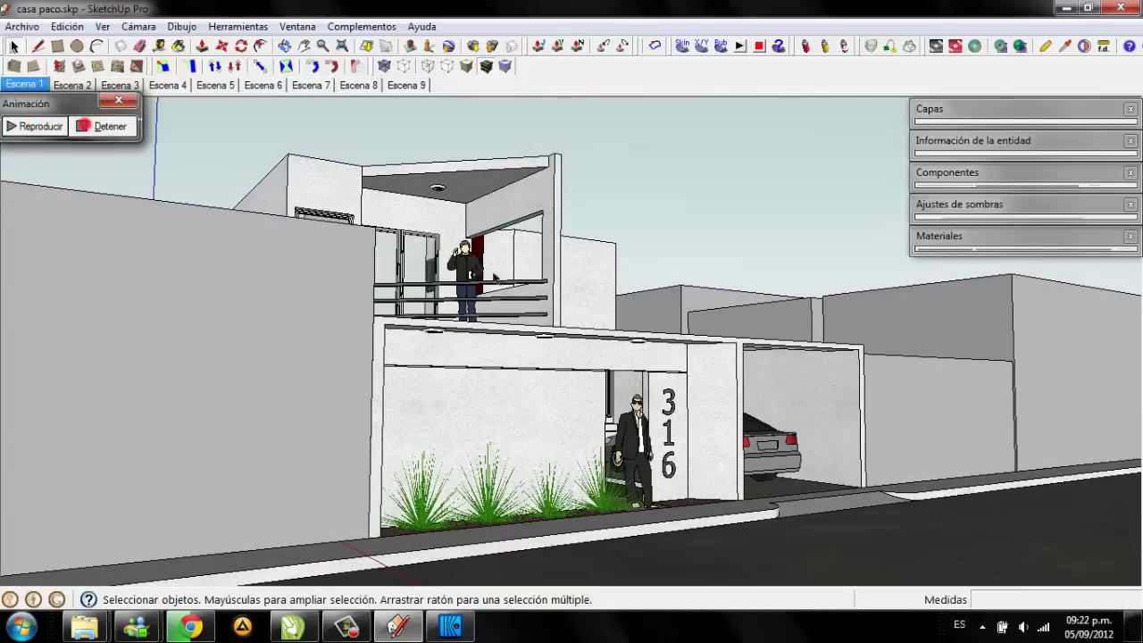
Step: Change the 'animacion 1' walkthrough duration from 10 to 20 seconds
left_click(450, 625)
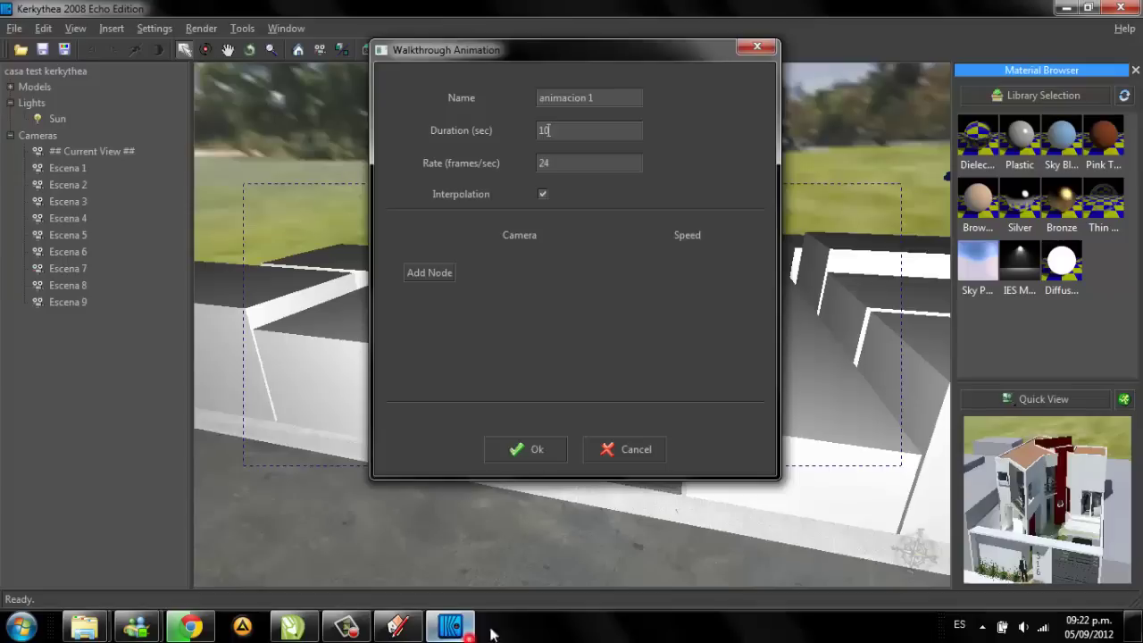
double_click(601, 129)
key("BackSpace")
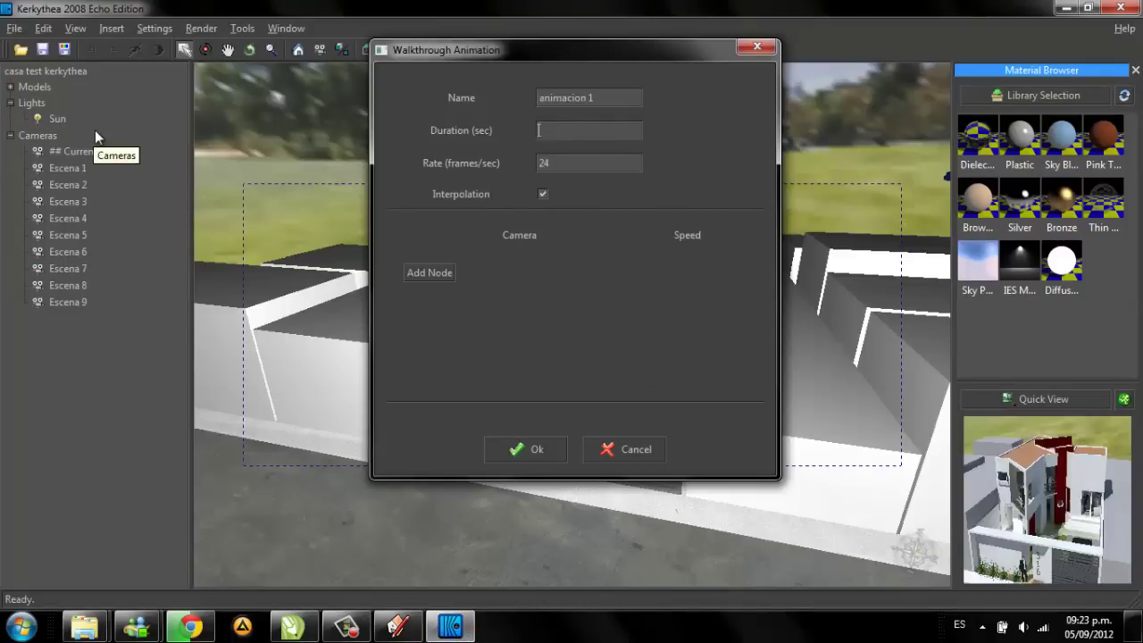
type("20")
Step: Select the frame rate value and leave it at 24 fps
left_click(576, 161)
double_click(563, 162)
left_click(586, 164)
left_click(565, 163)
double_click(576, 162)
left_click(585, 163)
double_click(580, 163)
left_click(598, 163)
double_click(577, 162)
left_click(592, 162)
double_click(610, 166)
left_click(579, 162)
left_click(591, 163)
left_click(610, 162)
left_click_drag(614, 163, 530, 157)
left_click(587, 162)
left_click(580, 163)
Step: Change the walkthrough frame rate from 24 to 15 fps
left_click(362, 634)
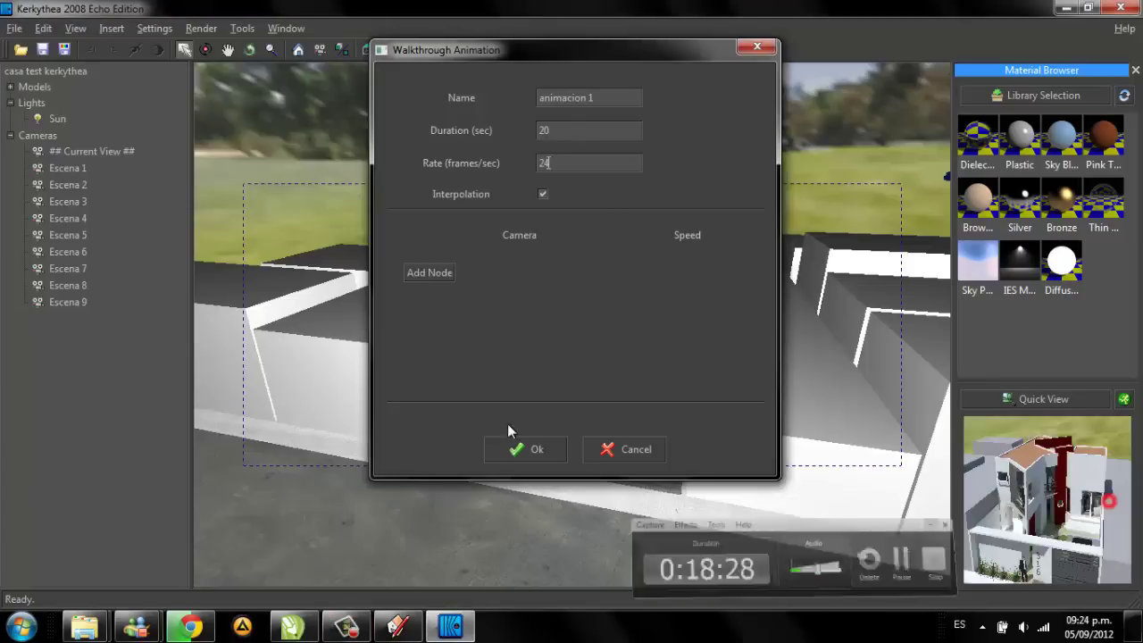
left_click_drag(647, 51, 649, 94)
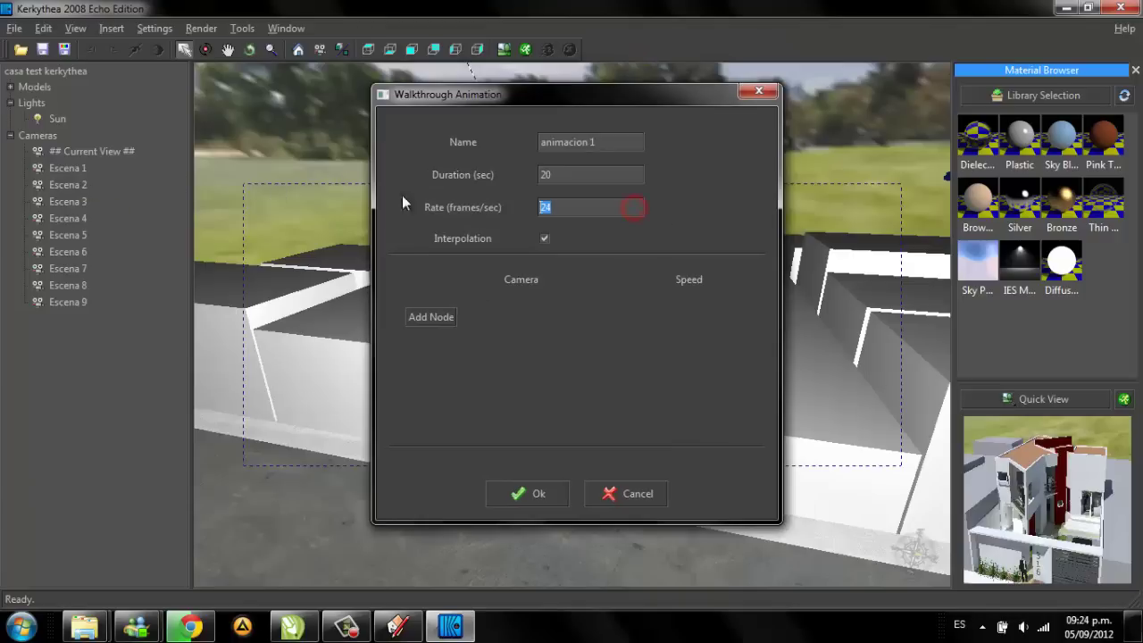
double_click(545, 206)
left_click(602, 208)
left_click_drag(578, 212, 516, 221)
type("5")
Step: Change the walkthrough duration from 20 to 25 seconds
left_click_drag(594, 182, 497, 178)
double_click(582, 176)
left_click_drag(588, 173, 465, 171)
type("25")
left_click(586, 207)
Step: Add camera nodes Escena 1 and Escena 2, keeping the first node at Normal speed
left_click(450, 318)
left_click(574, 318)
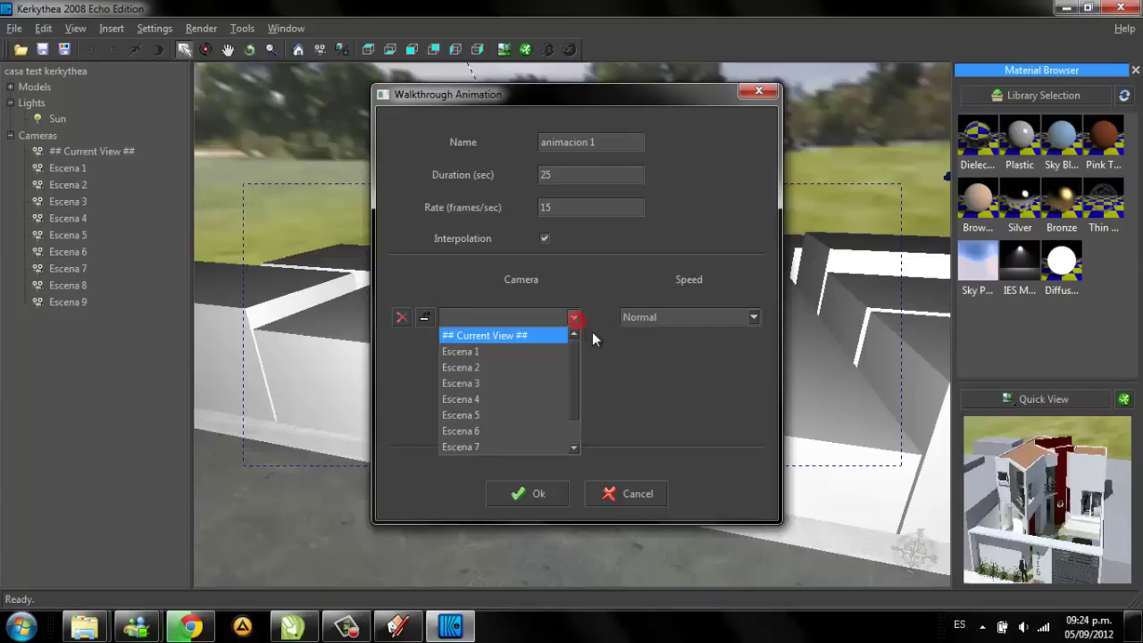
left_click(547, 353)
left_click(464, 350)
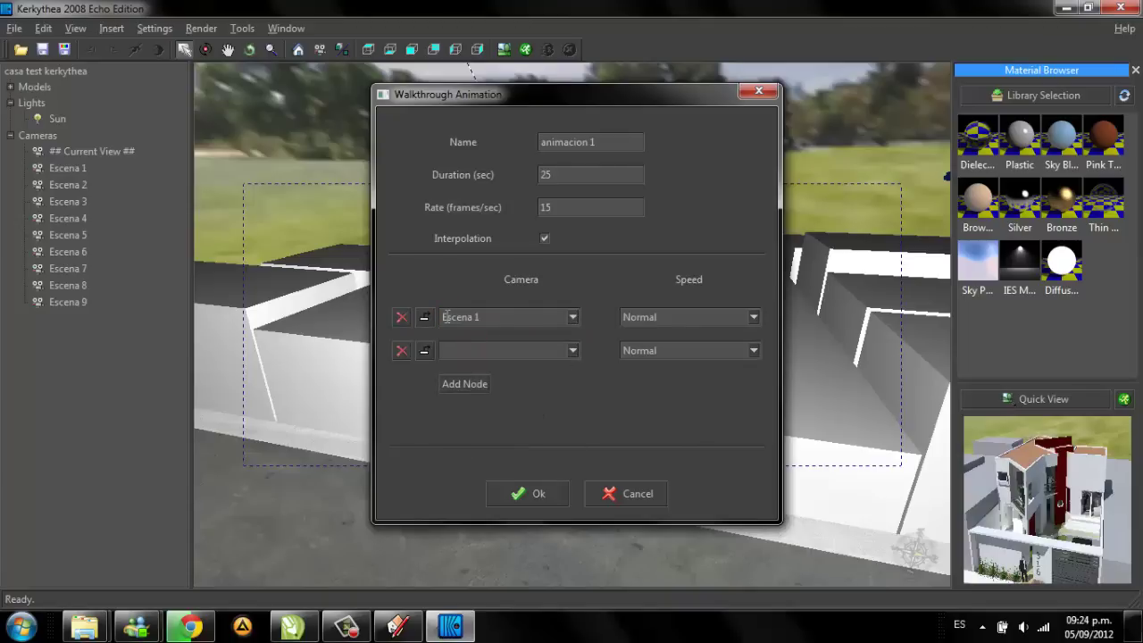
left_click(573, 351)
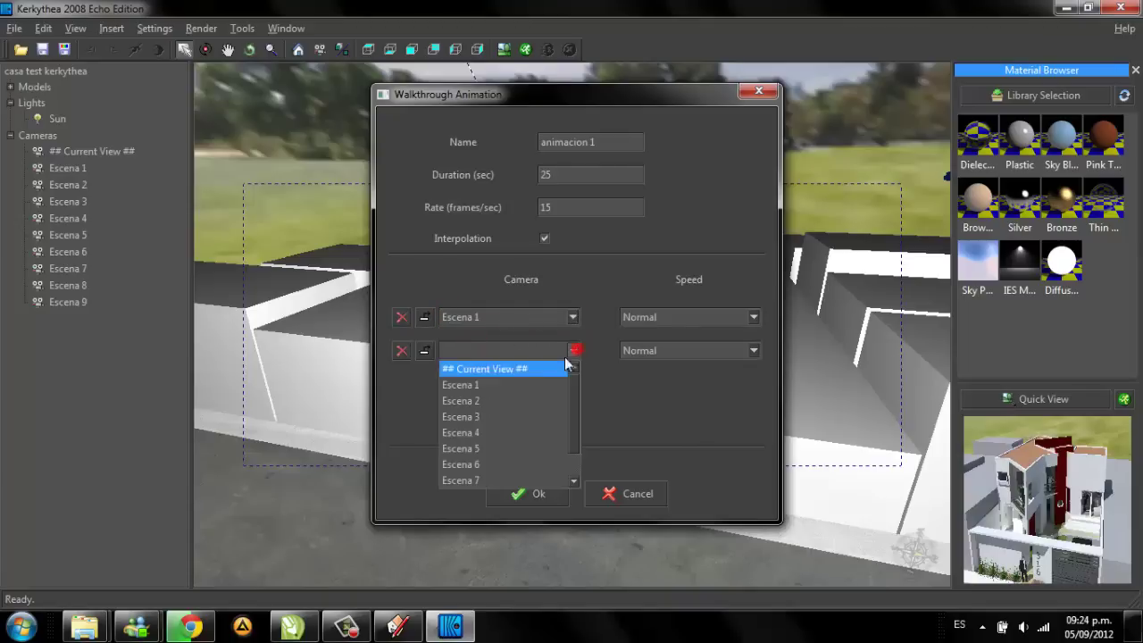
left_click(495, 401)
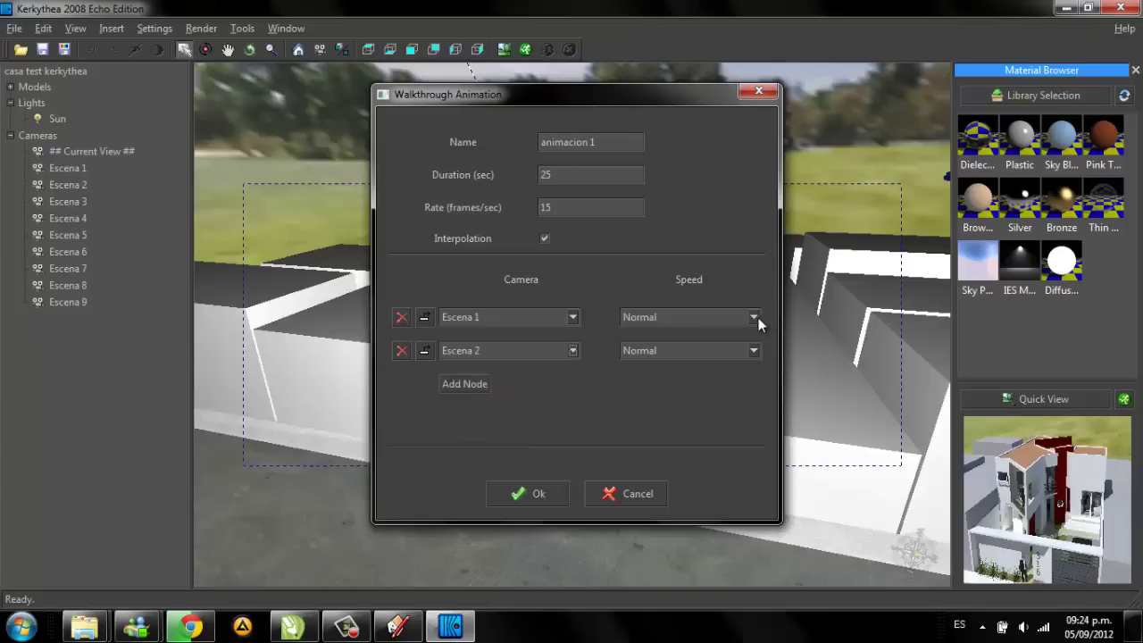
left_click(756, 319)
left_click(682, 383)
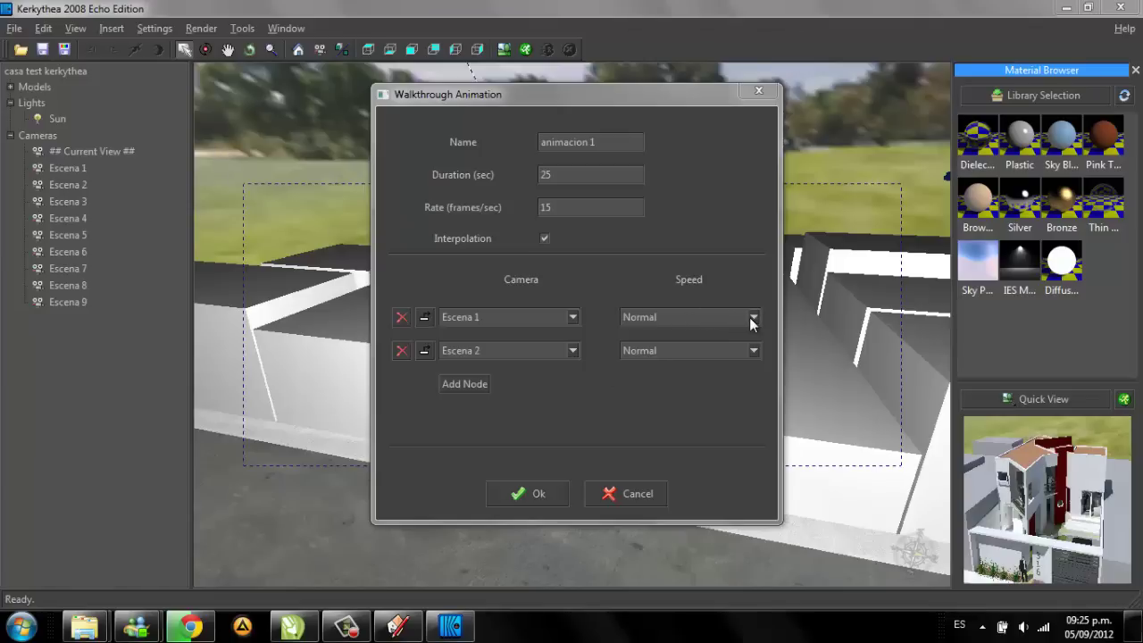
Step: Add camera nodes Escena 3, Escena 4 and Escena 5 at Normal speed
left_click(754, 318)
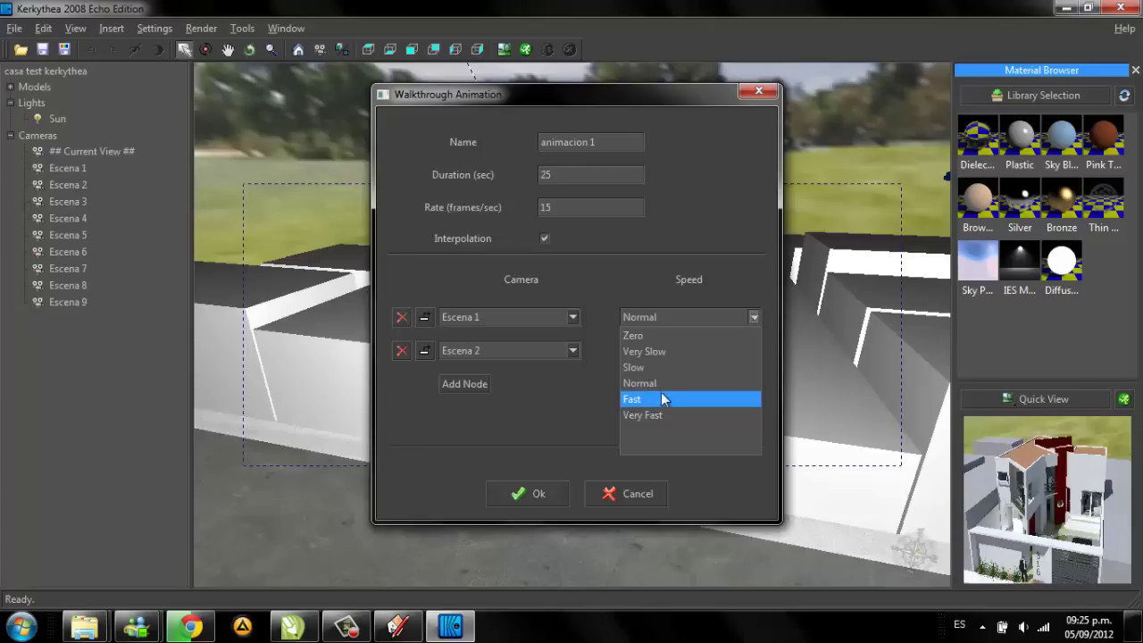
left_click(703, 185)
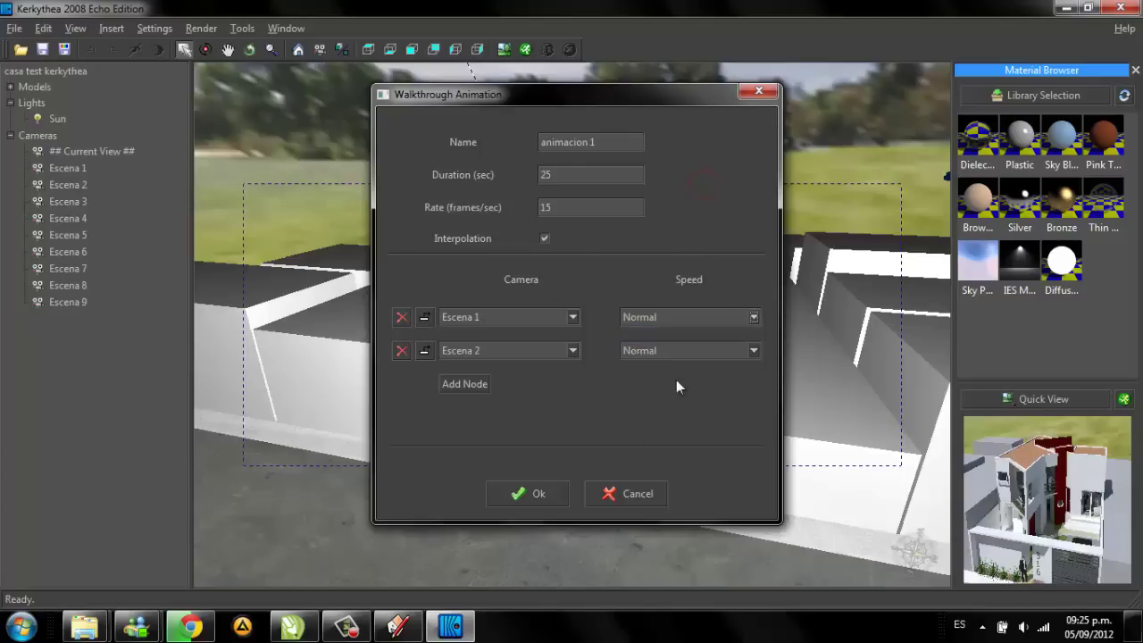
left_click(464, 385)
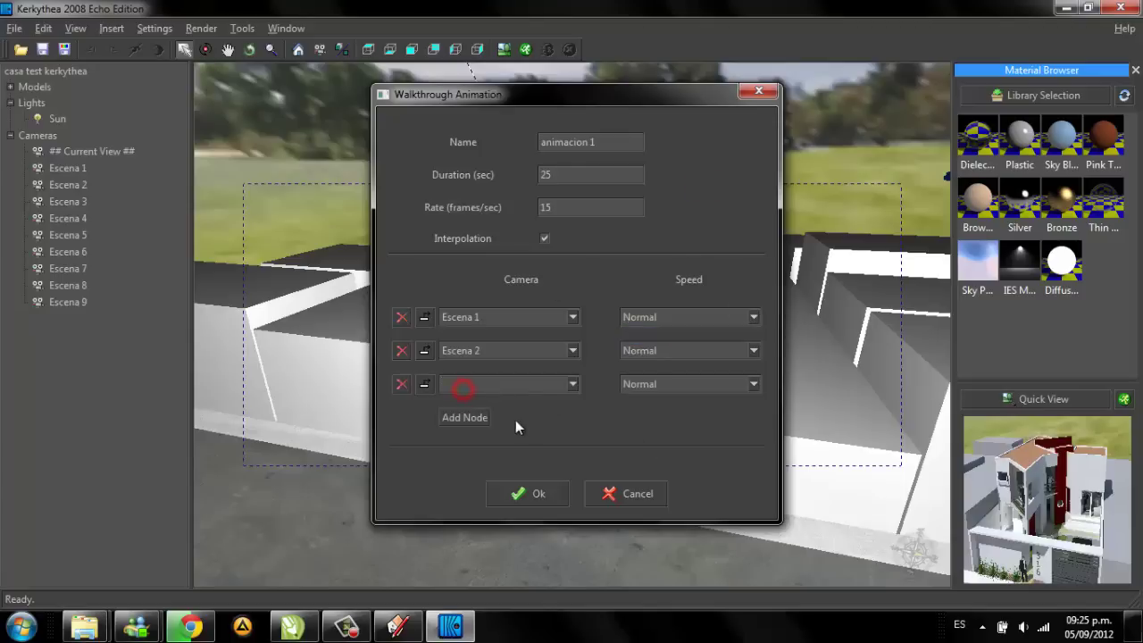
left_click(574, 391)
left_click(486, 454)
left_click(466, 417)
left_click(573, 417)
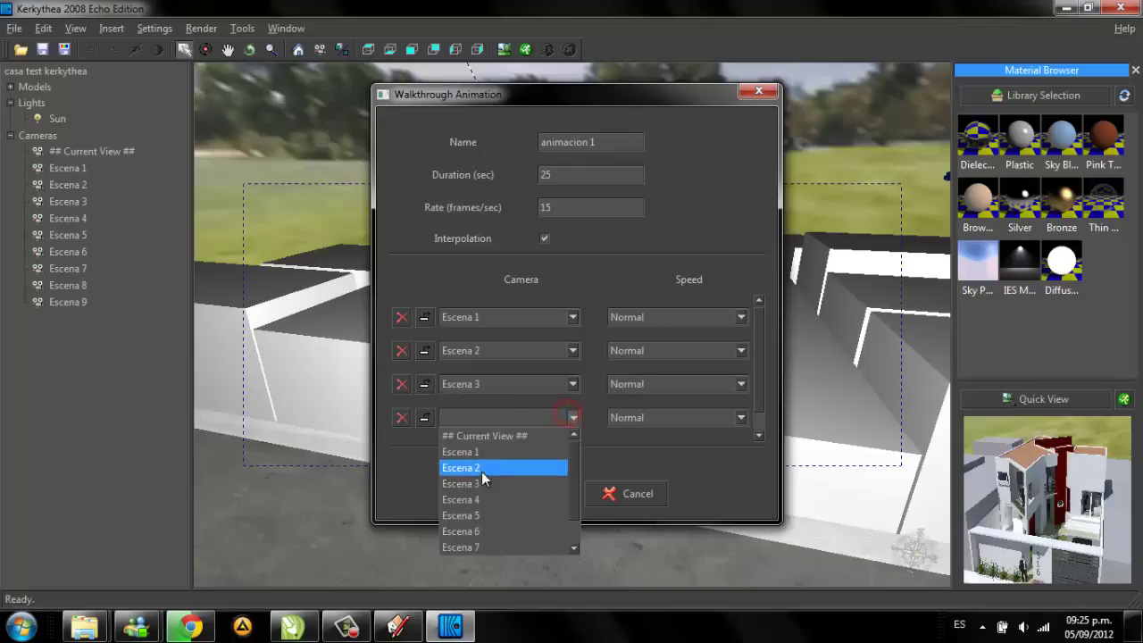
left_click(477, 500)
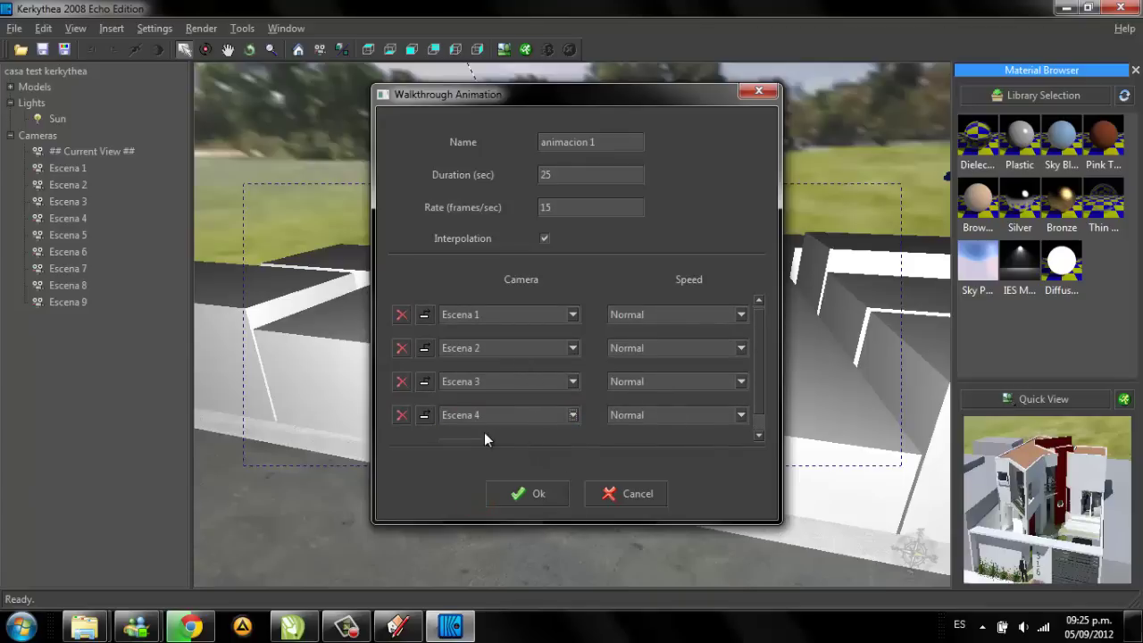
scroll(484, 438, "down", 1)
left_click(460, 438)
left_click(573, 436)
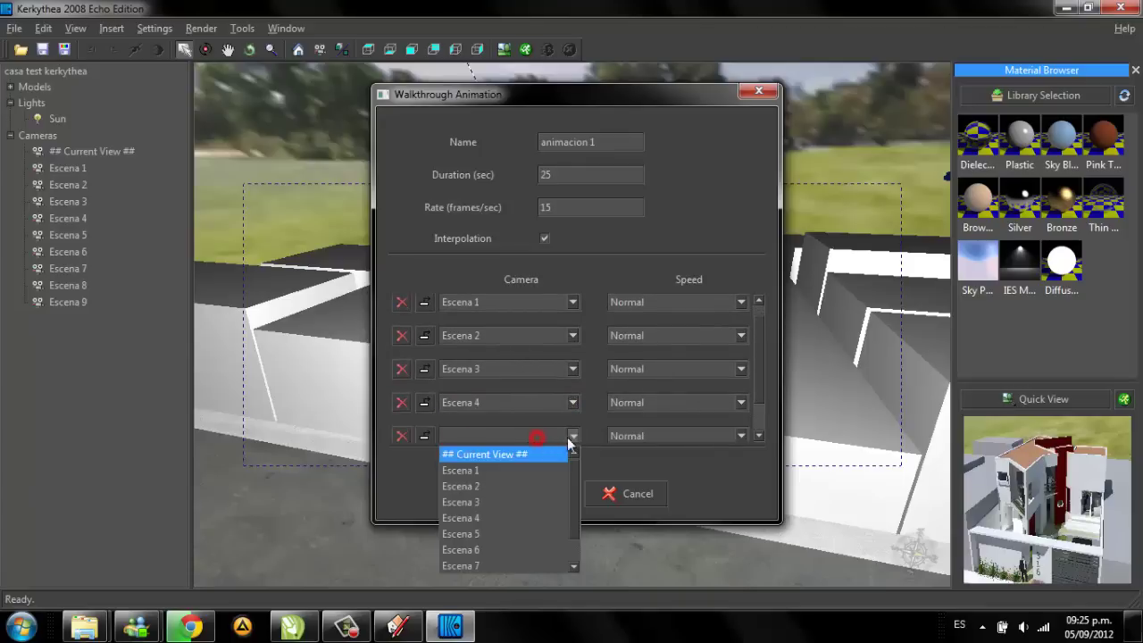
left_click(499, 495)
Step: Add camera nodes Escena 6, Escena 7, Escena 8 and Escena 9
scroll(535, 429, "down", 1)
scroll(486, 428, "down", 1)
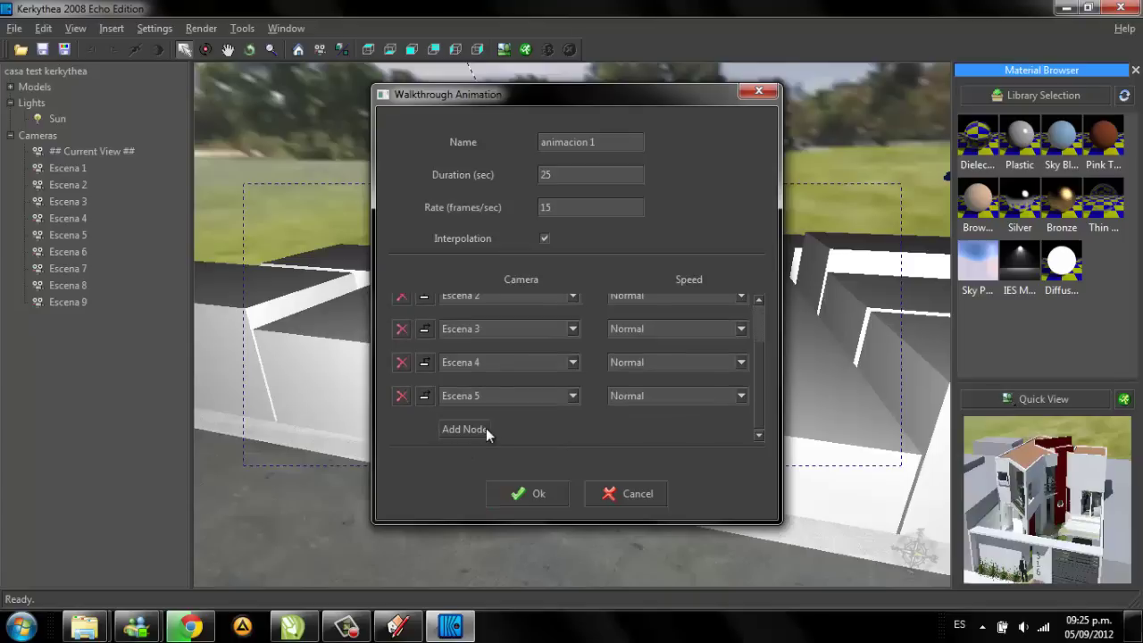
left_click(473, 429)
left_click(531, 428)
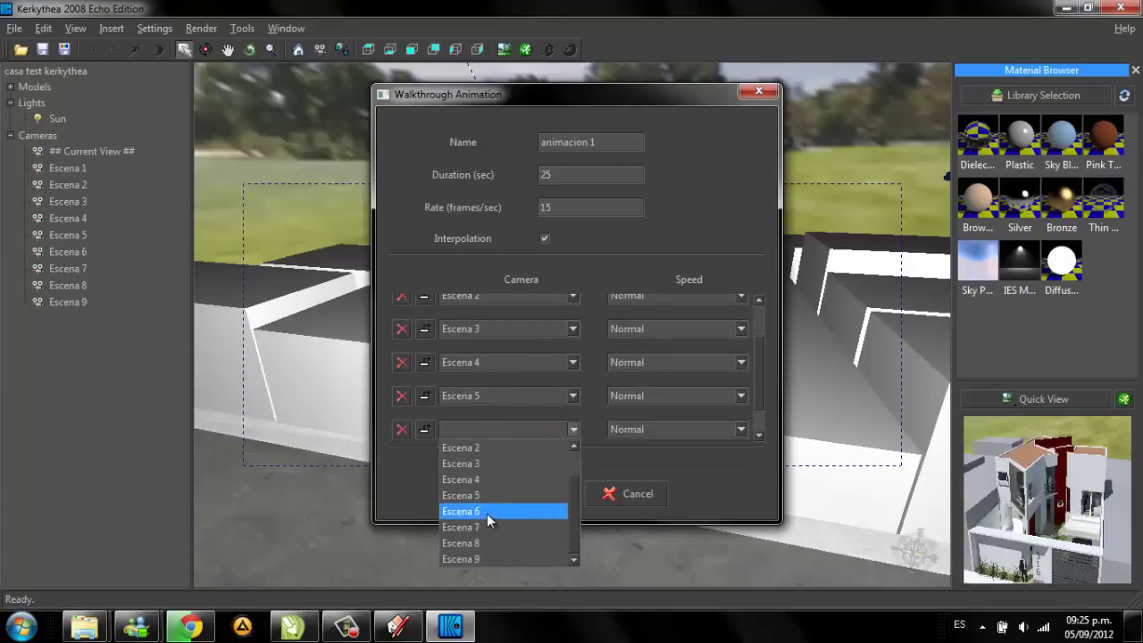
left_click(486, 513)
scroll(536, 411, "down", 1)
left_click(473, 429)
left_click(572, 430)
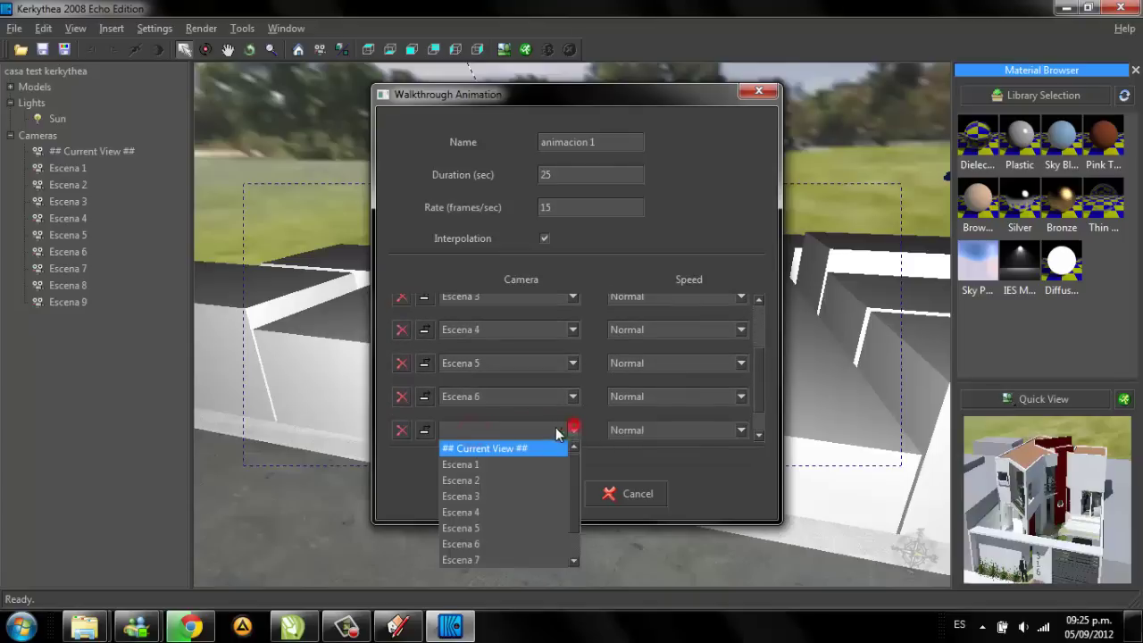
scroll(477, 531, "down", 1)
left_click(477, 531)
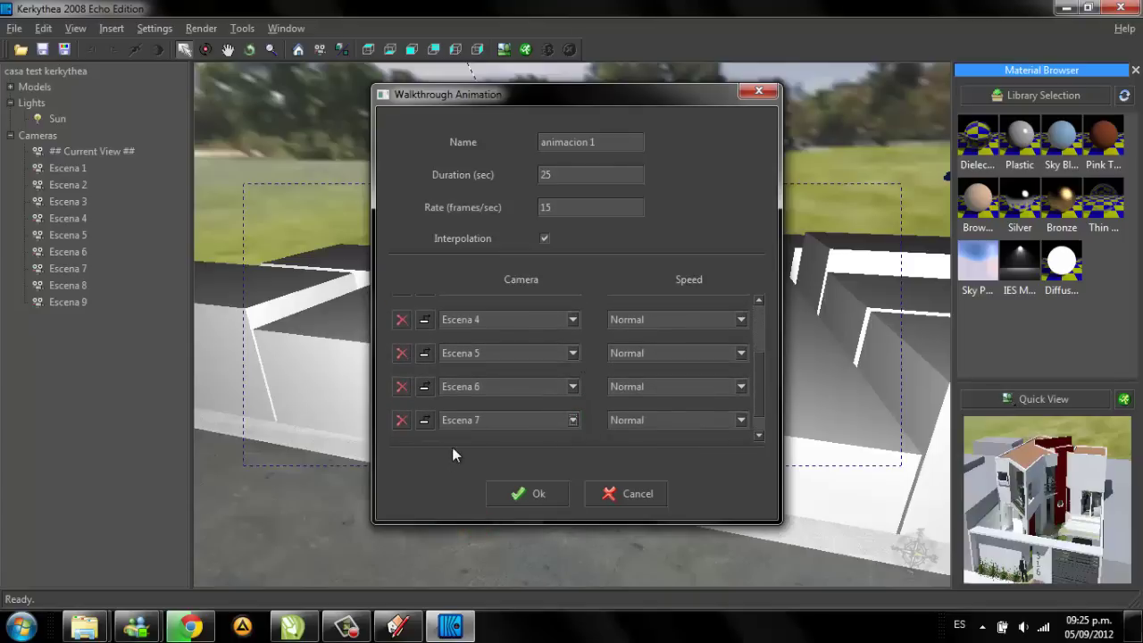
scroll(571, 417, "down", 1)
left_click(473, 430)
left_click(573, 429)
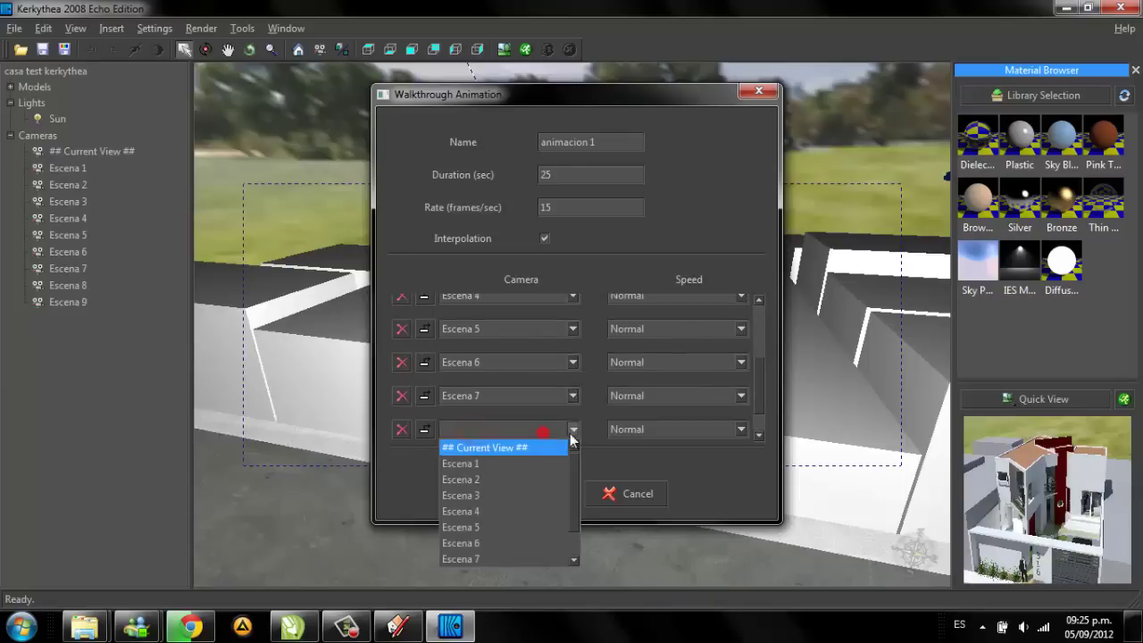
scroll(479, 536, "down", 1)
left_click(494, 541)
scroll(491, 438, "down", 1)
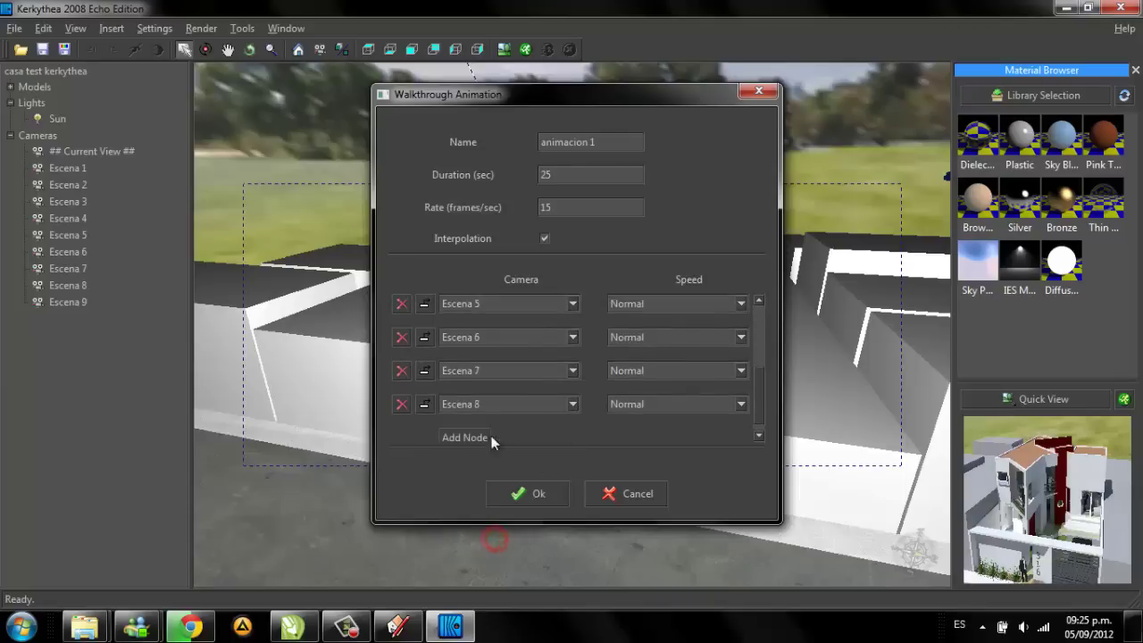
left_click(460, 438)
left_click(572, 435)
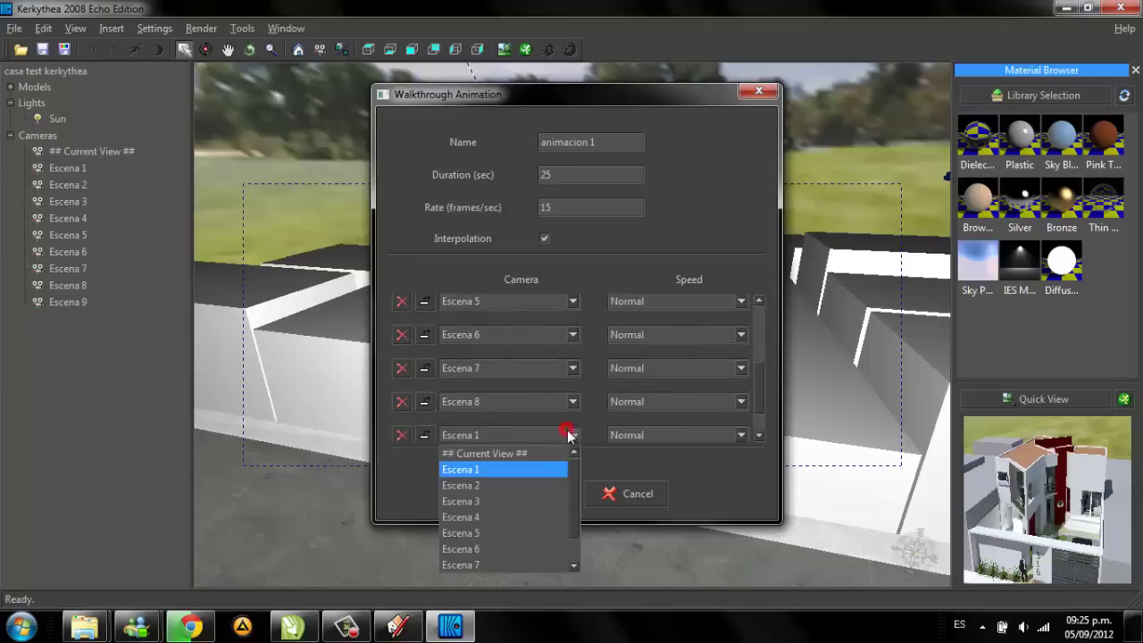
scroll(481, 536, "down", 1)
left_click(474, 564)
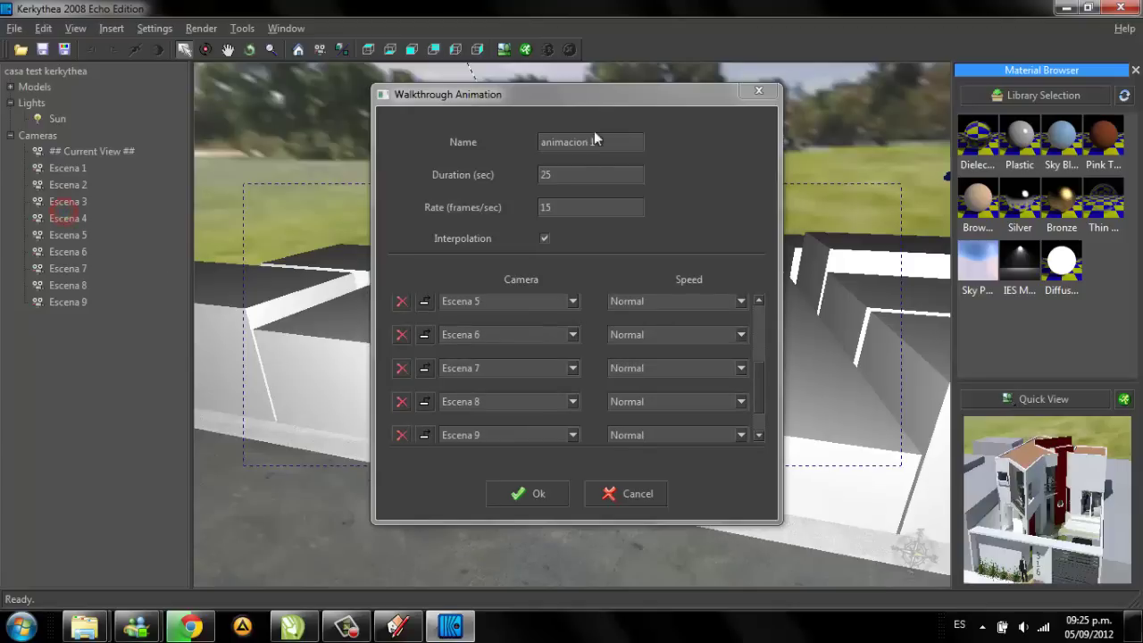
left_click_drag(606, 102, 562, 102)
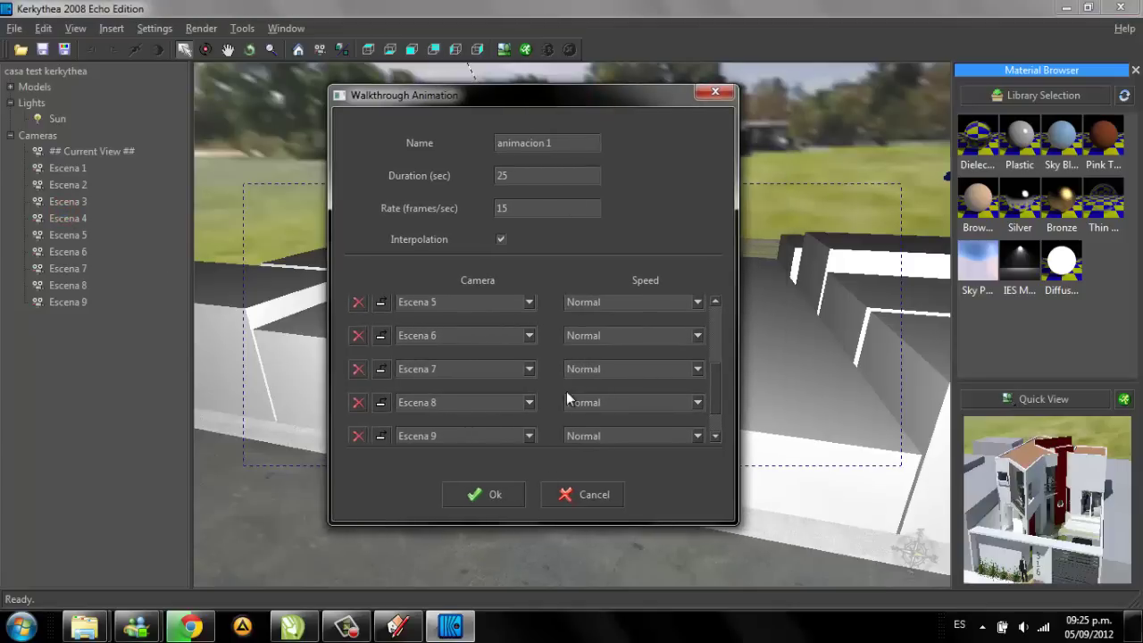
scroll(566, 391, "down", 1)
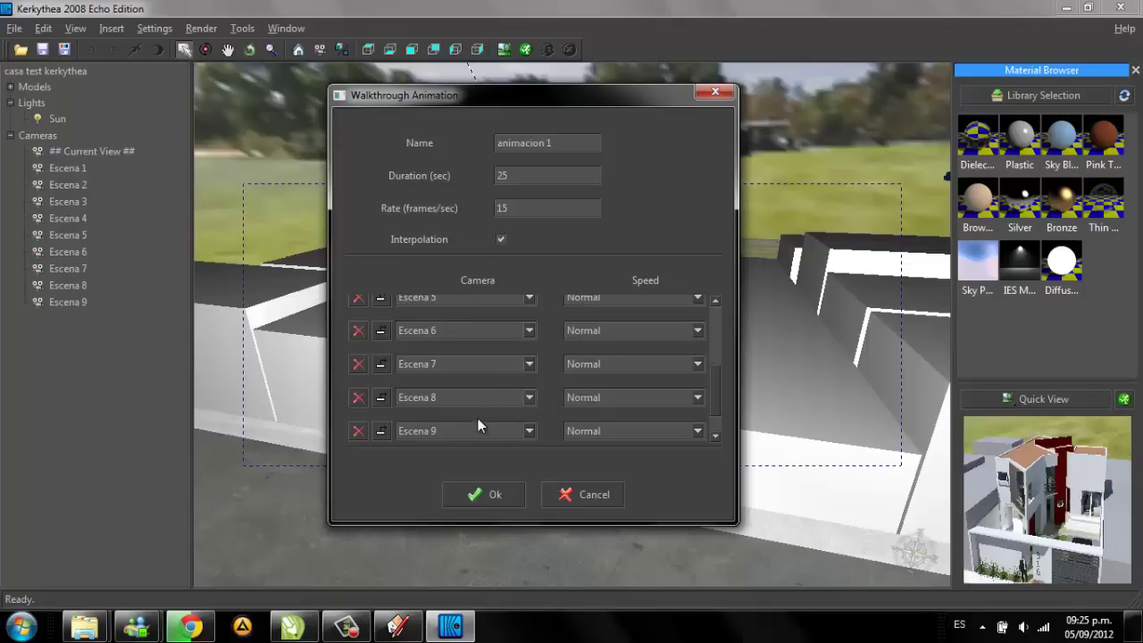
left_click(467, 360)
left_click(555, 386)
left_click(503, 397)
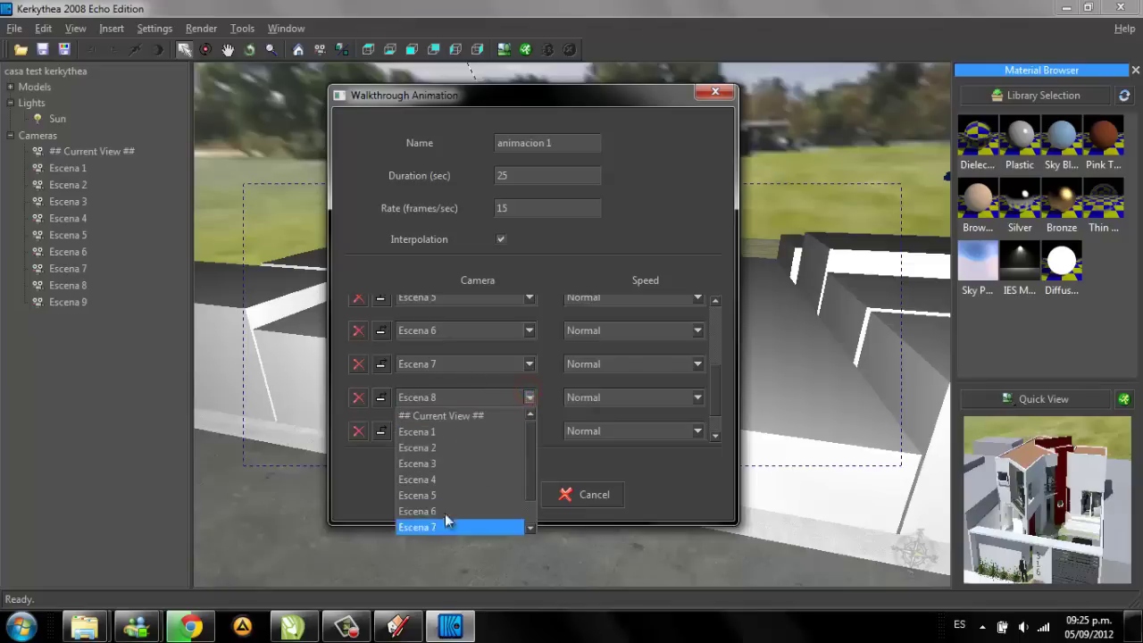
scroll(452, 502, "down", 1)
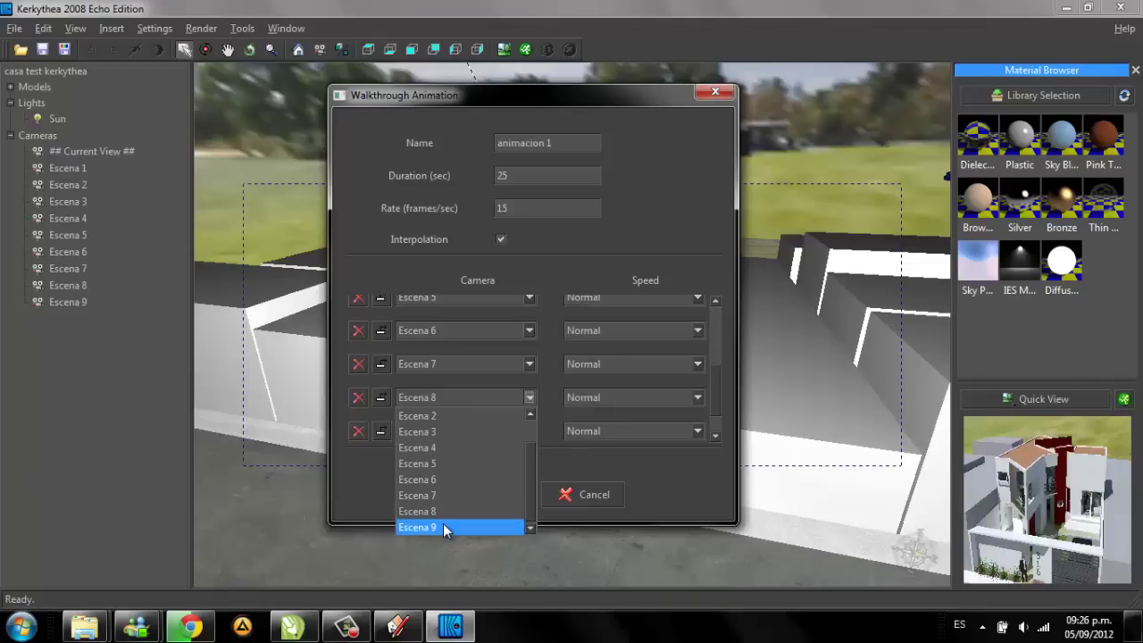
left_click(442, 527)
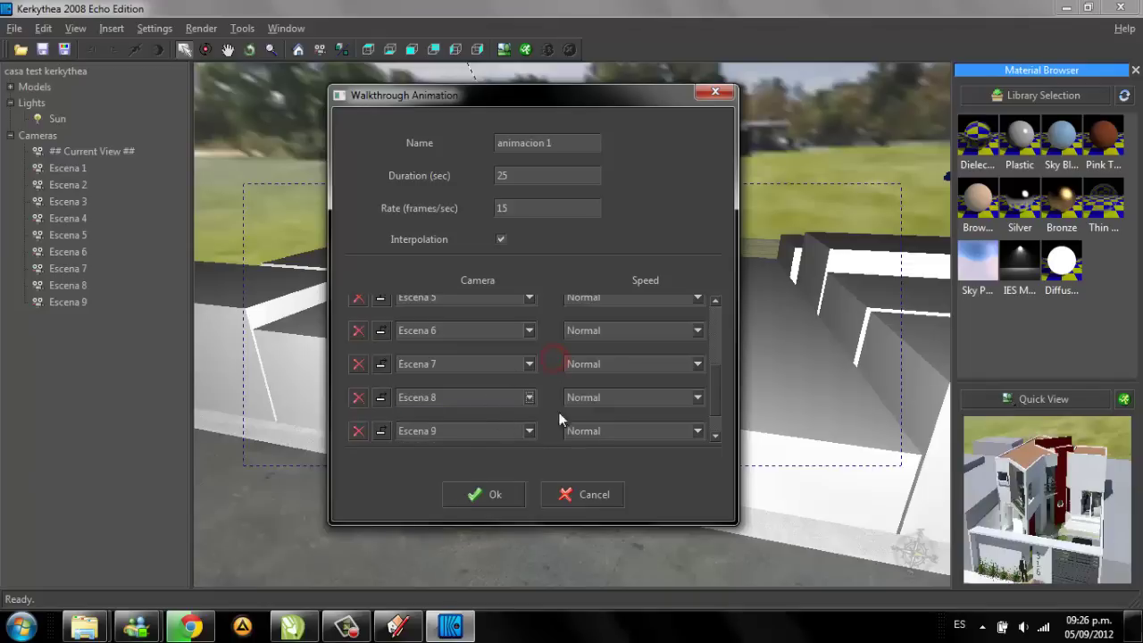
left_click(398, 627)
Step: In the scene manager, move Escena 9 up ahead of Escena 8
right_click(64, 85)
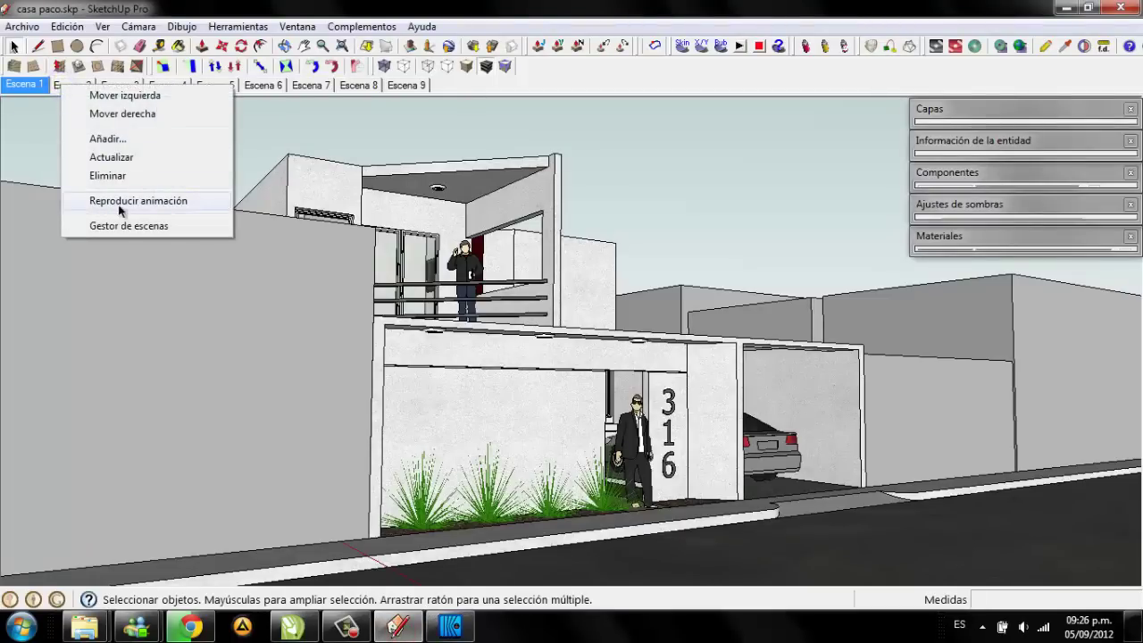
left_click(136, 227)
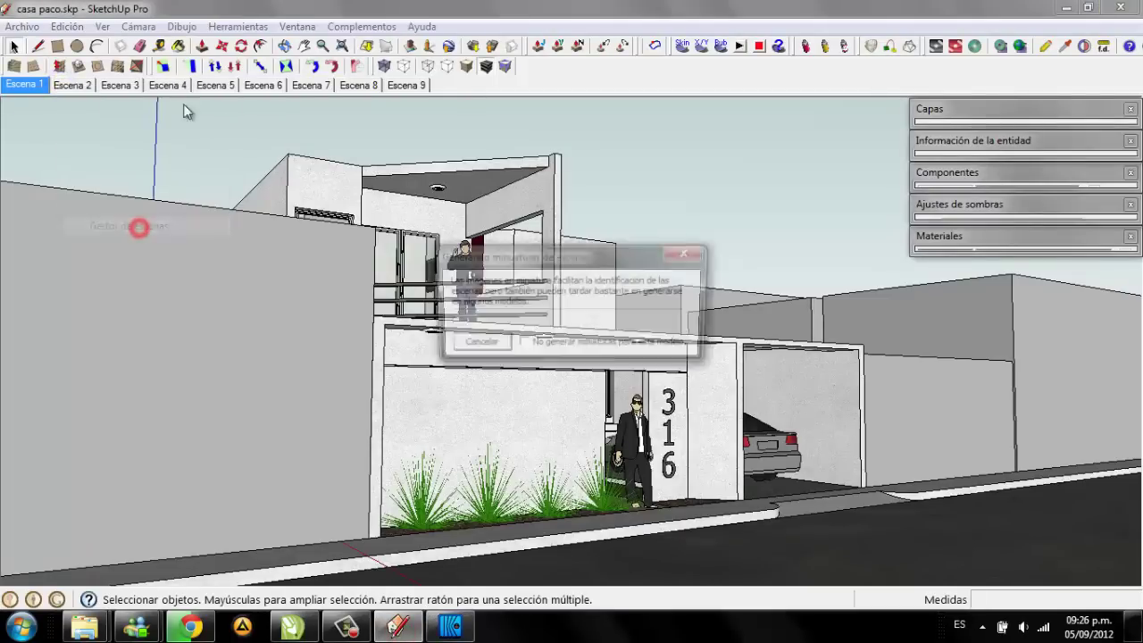
left_click(480, 342)
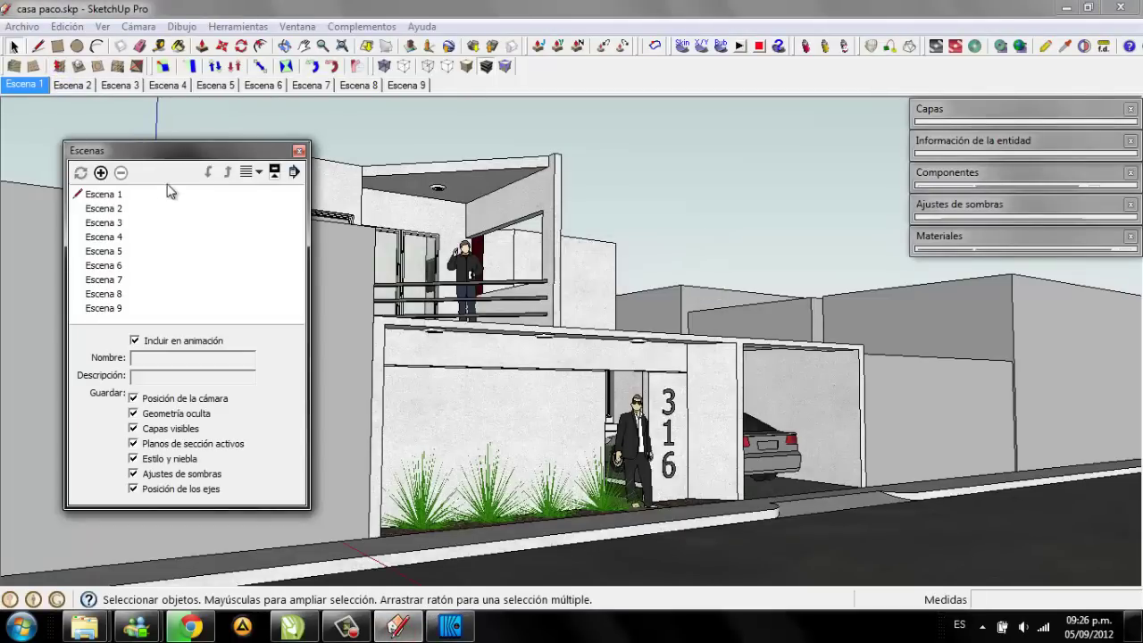
left_click_drag(160, 148, 241, 141)
left_click(192, 238)
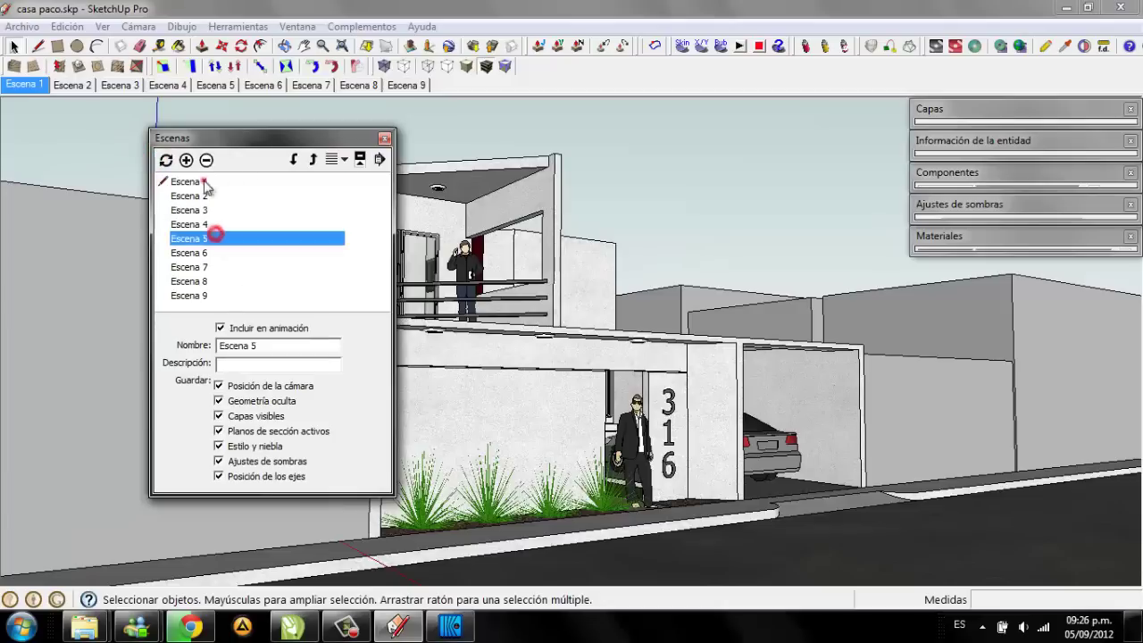
left_click(195, 296)
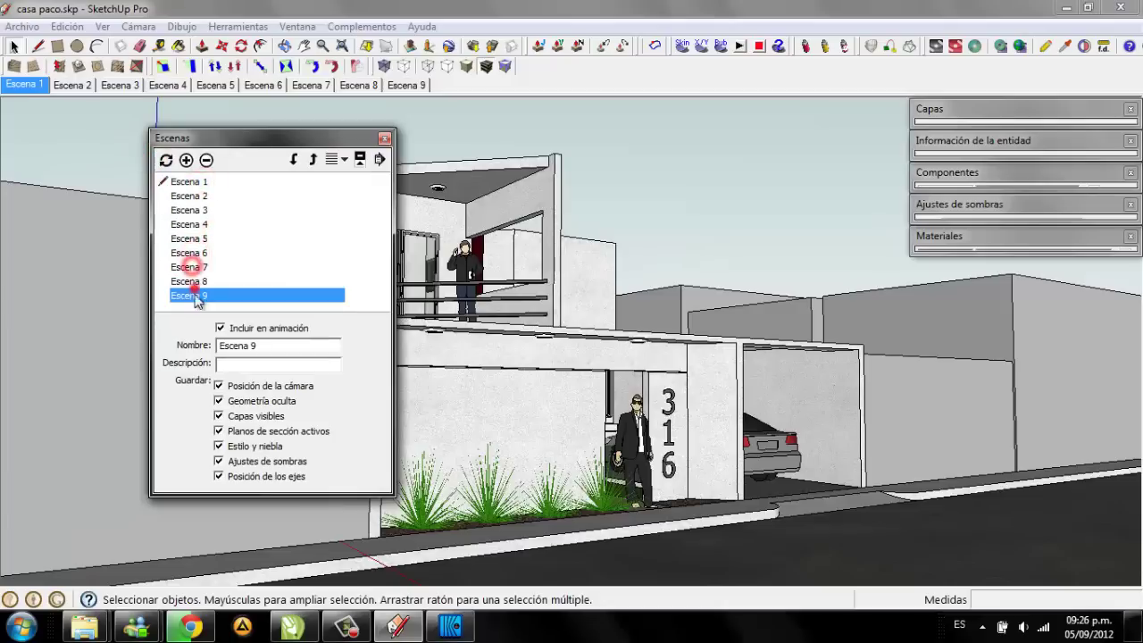
left_click(309, 160)
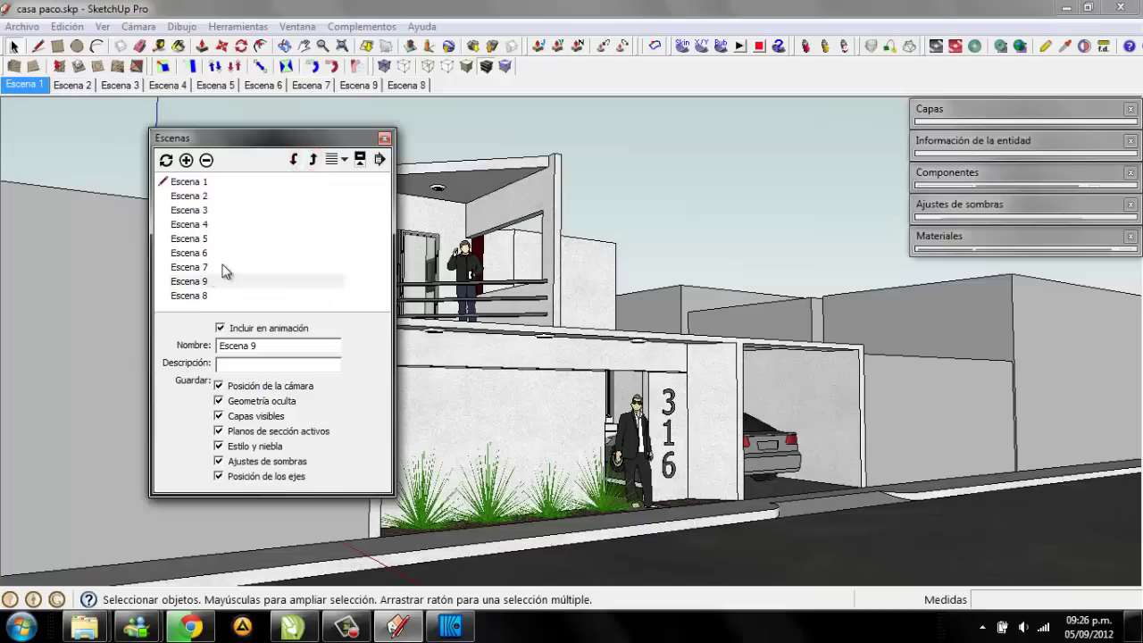
left_click(230, 262)
left_click(205, 282)
left_click(203, 295)
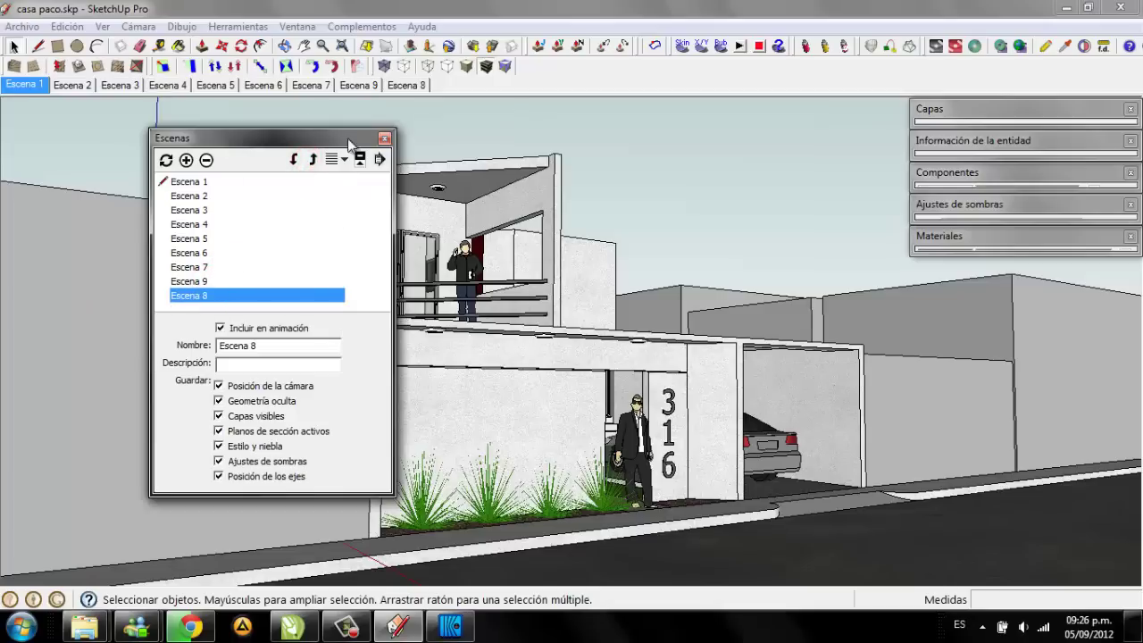
left_click(383, 138)
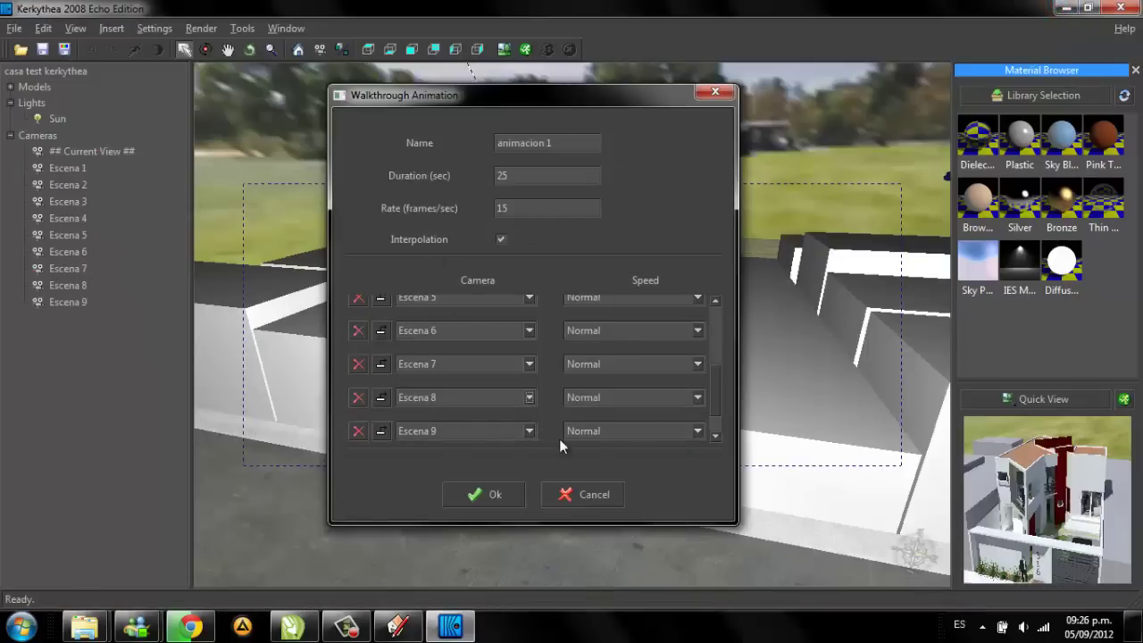
Step: Confirm the 25-second duration, enter 15 fps, and accept the 'animacion 1' walkthrough
left_click_drag(719, 393, 718, 413)
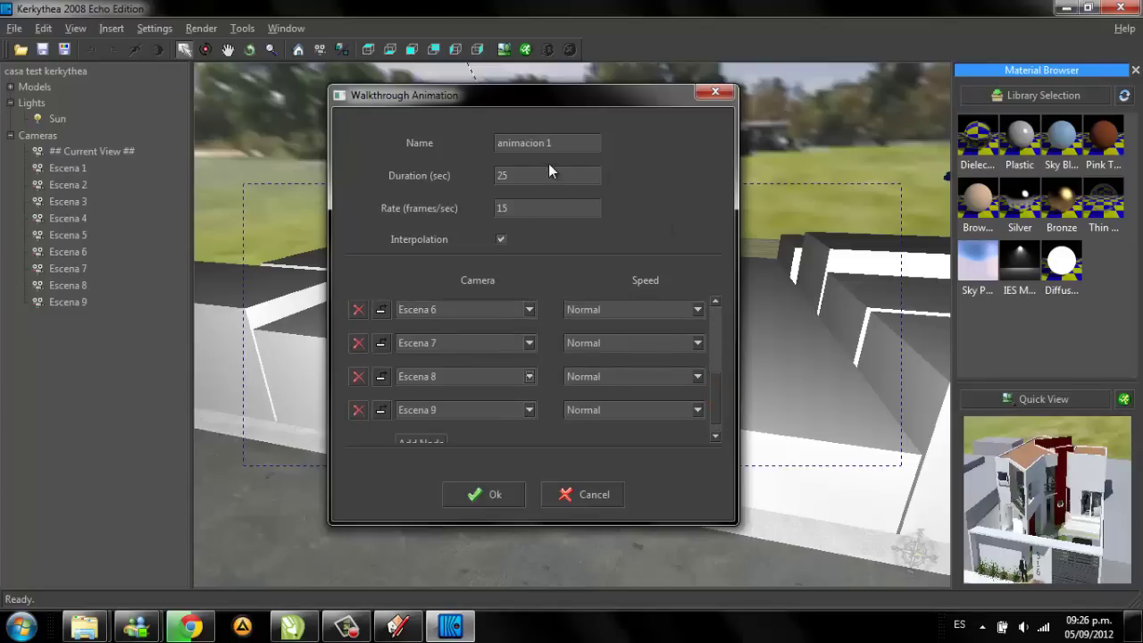
double_click(517, 177)
double_click(518, 208)
type("15")
mouse_move(715, 373)
left_mouse_down()
mouse_move(720, 302)
mouse_move(717, 397)
left_mouse_up()
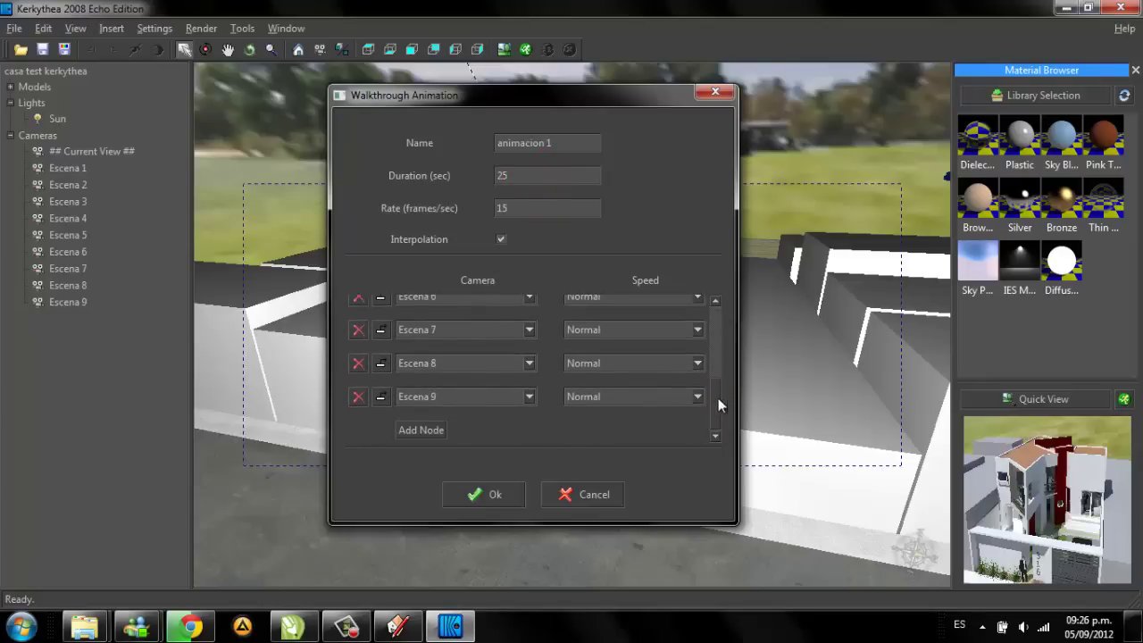
left_click(514, 491)
Step: Use Go-to/Follow on the 'animacion 1' camera in the scene tree to view the house
left_click_drag(181, 96, 183, 468)
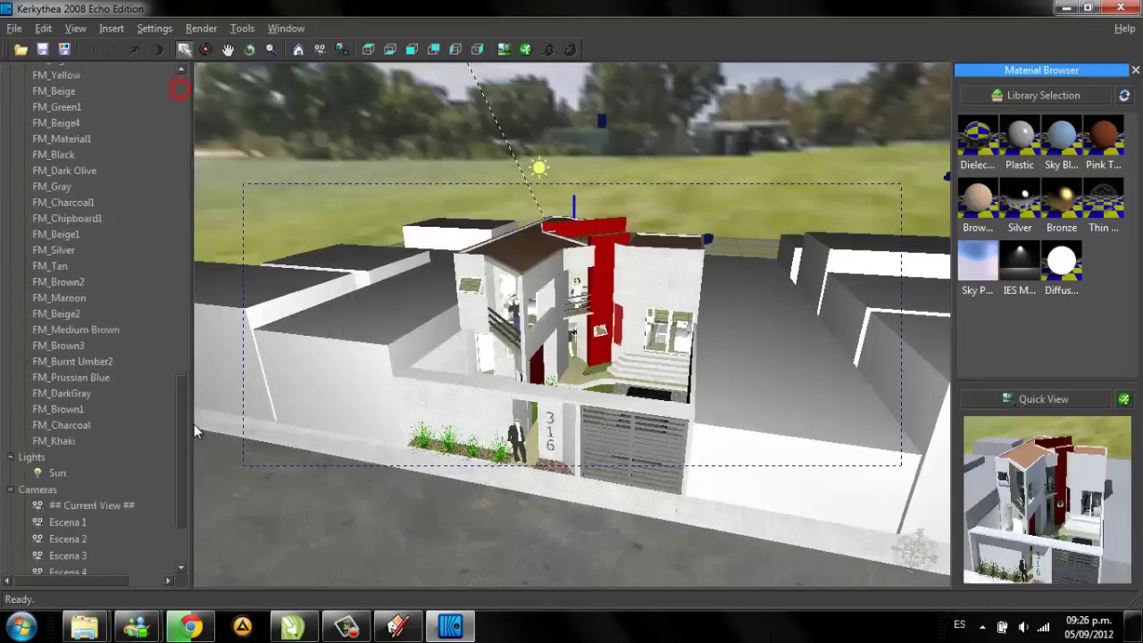
left_click(71, 569)
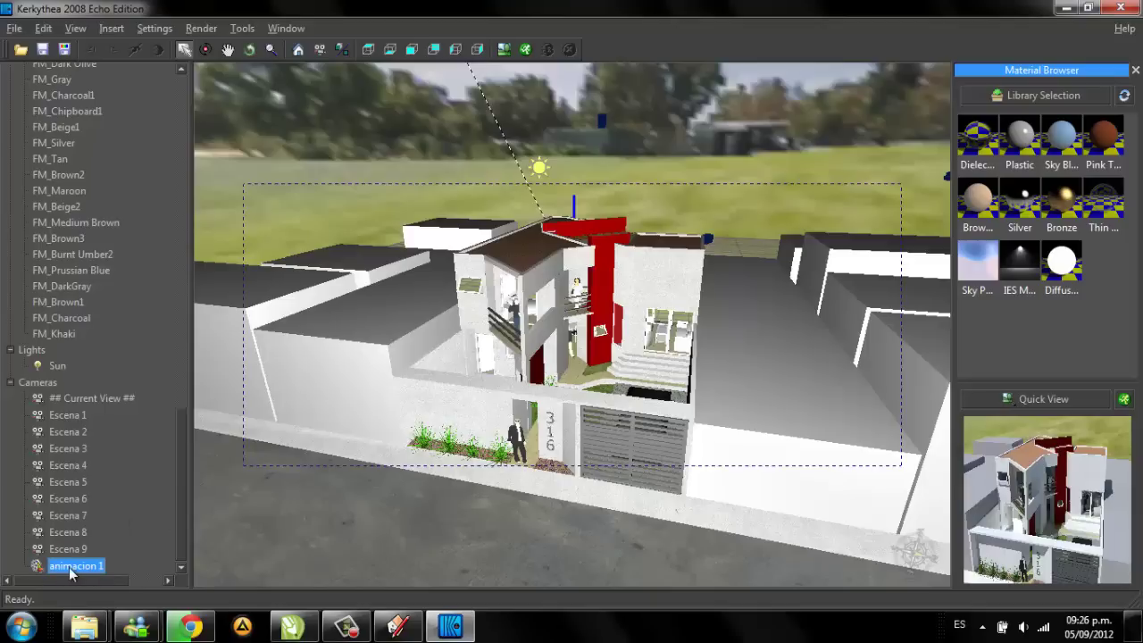
right_click(72, 570)
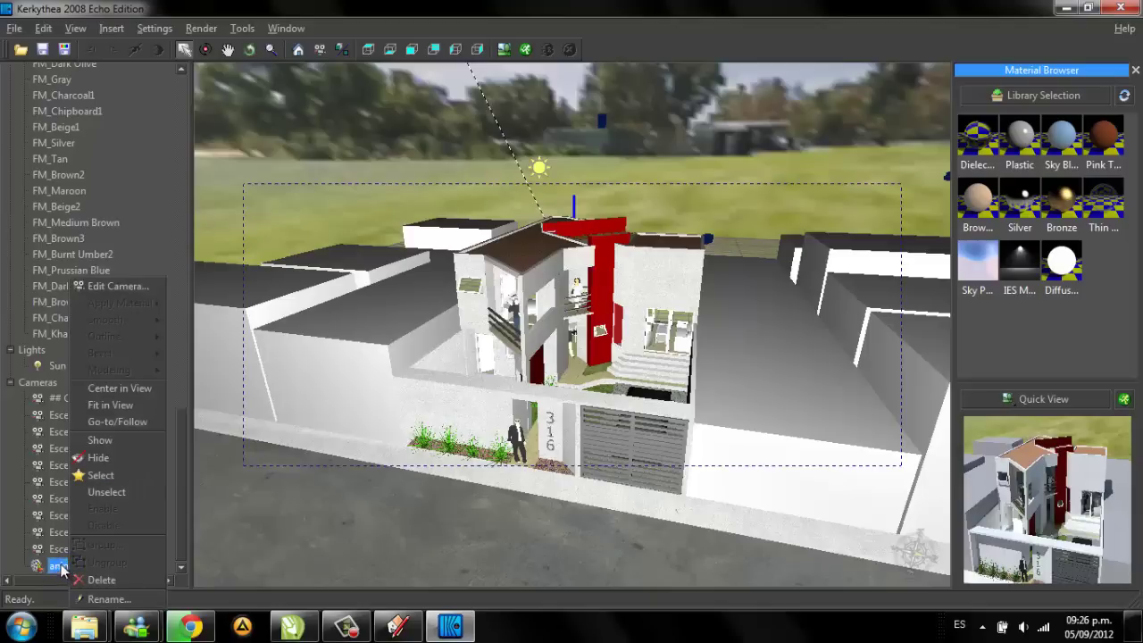
left_click(138, 431)
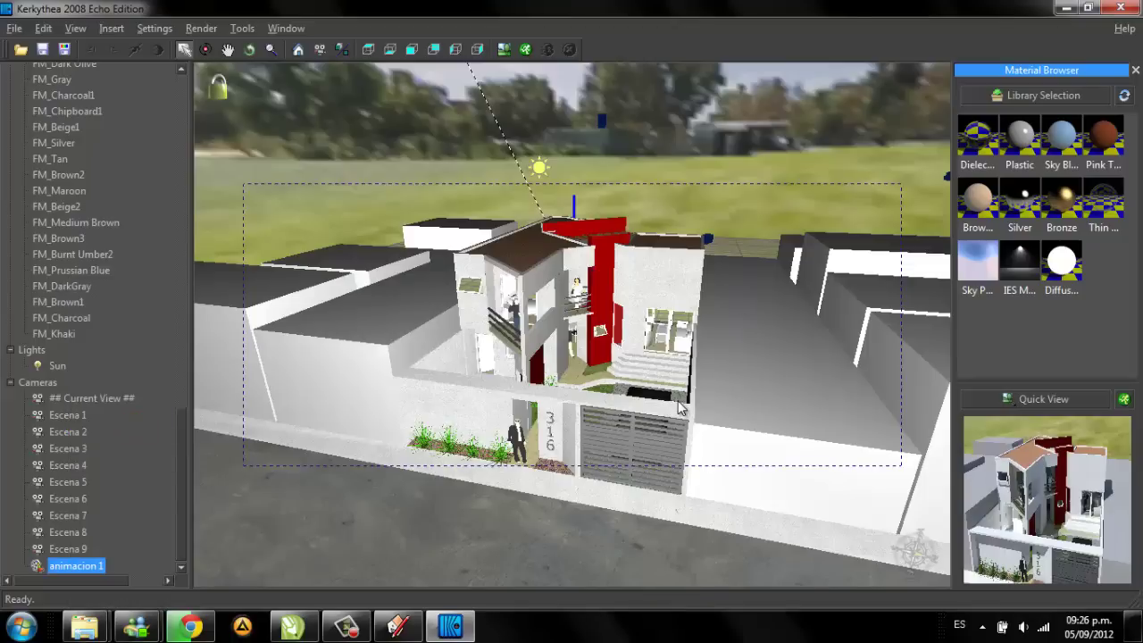
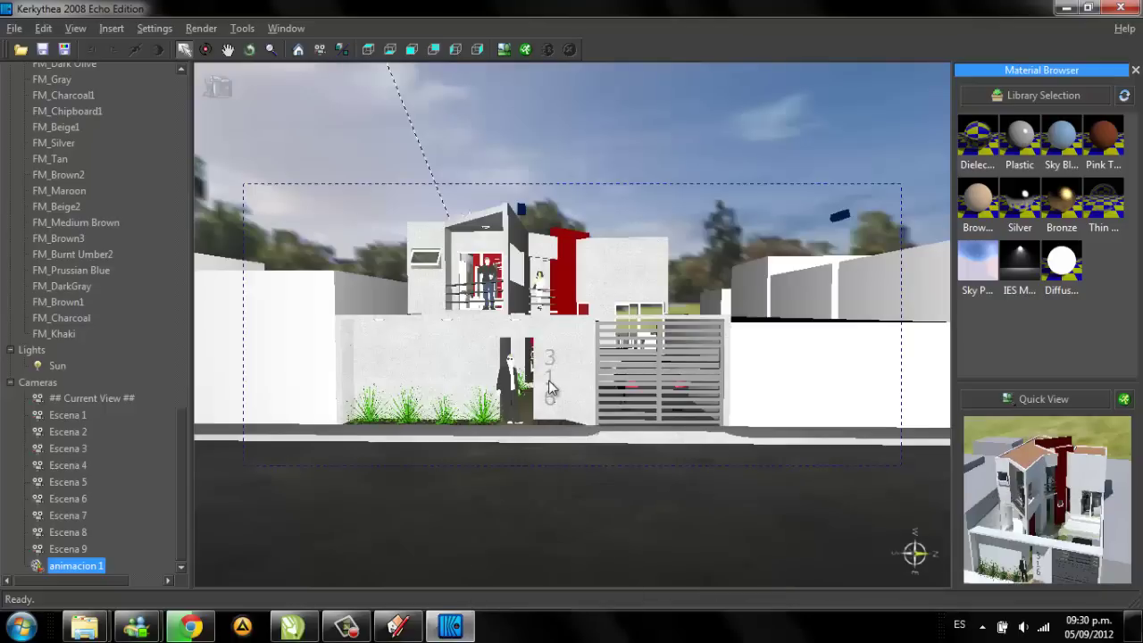
Step: Go to the ## Current View ## camera for an elevated look at the house front
right_click(105, 399)
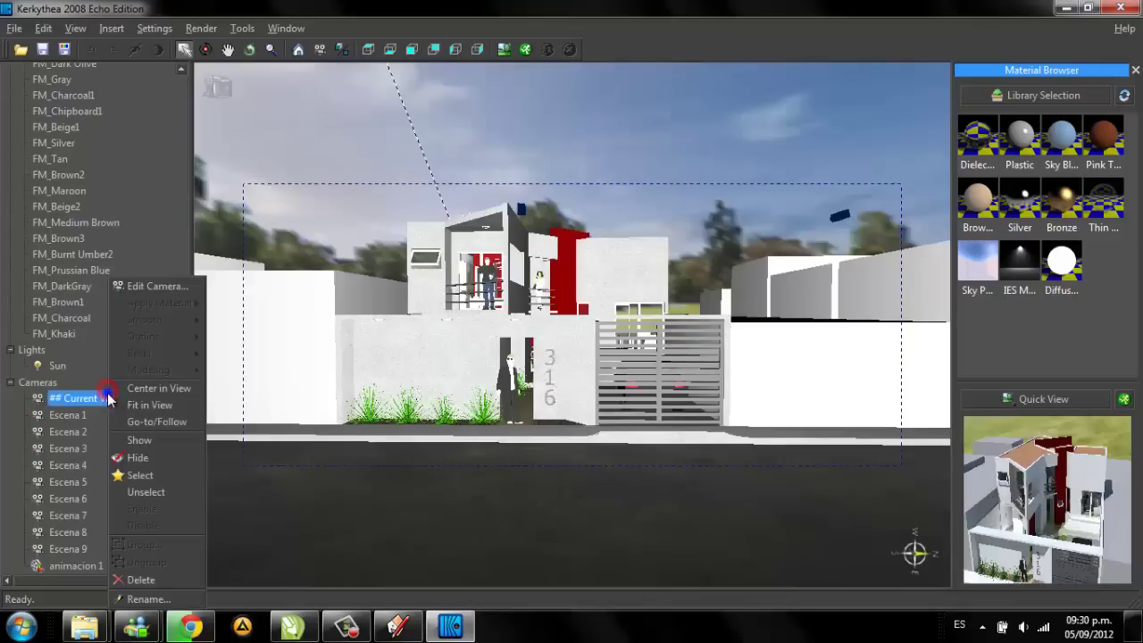
left_click(170, 425)
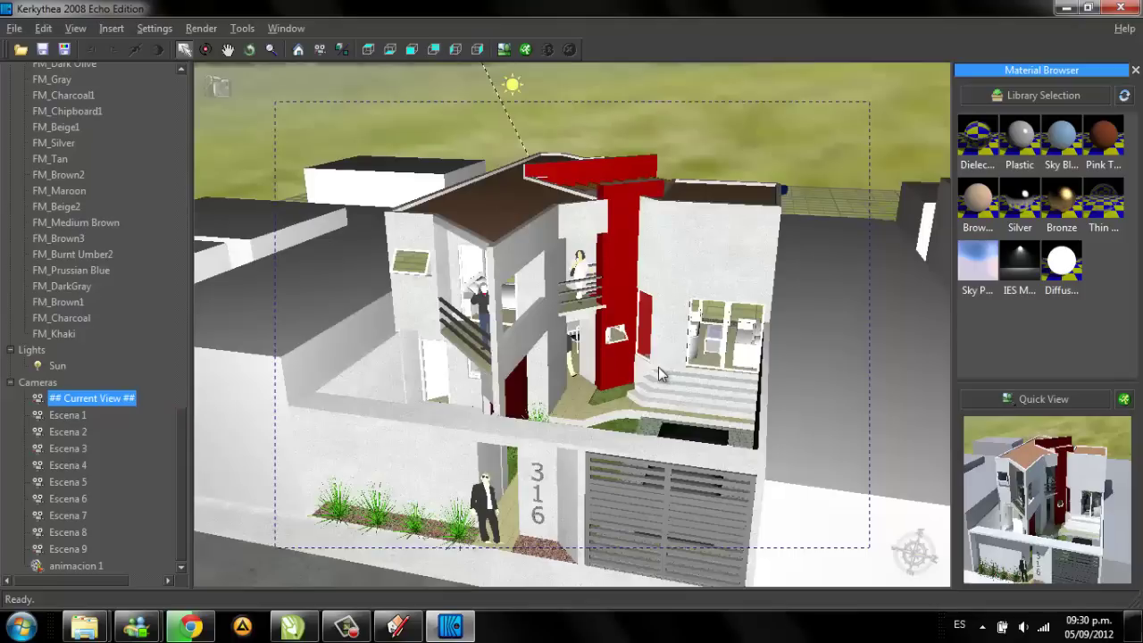
Step: Select the house model and surrounding white blocks, orbiting to view them from above
left_click(798, 260)
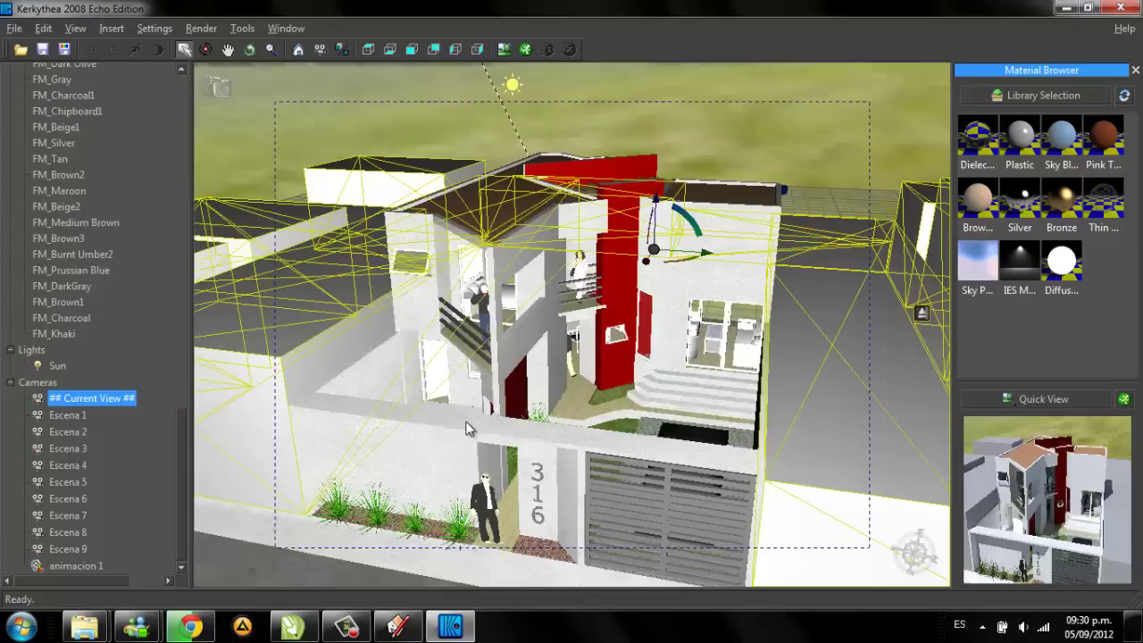
middle_click_drag(467, 428, 467, 414)
scroll(592, 277, "up", 2)
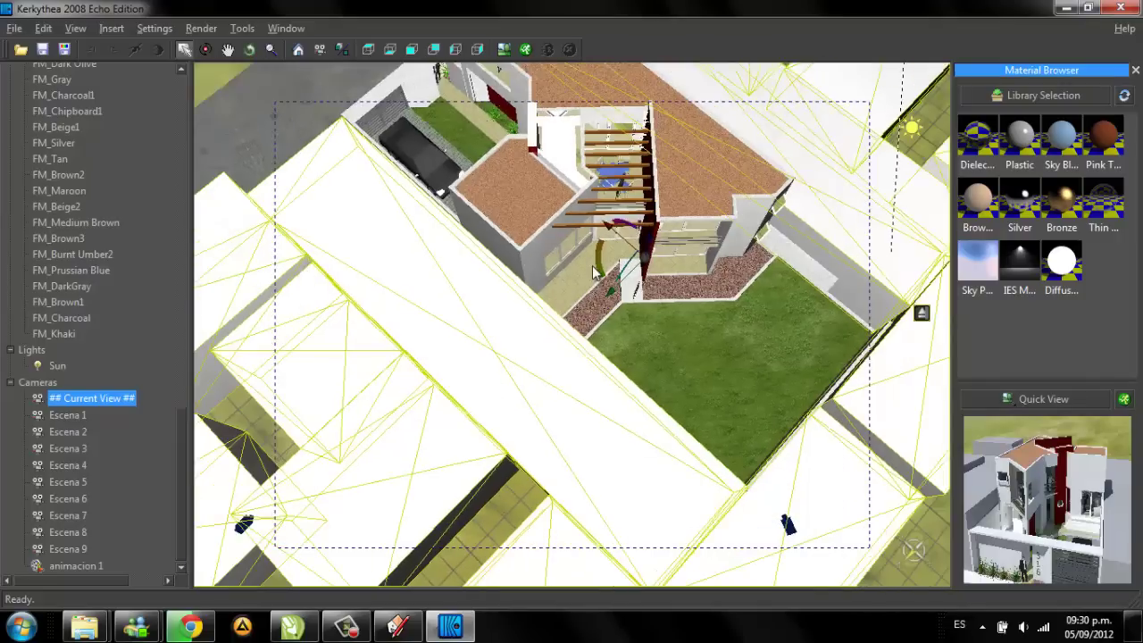
scroll(592, 265, "down", 2)
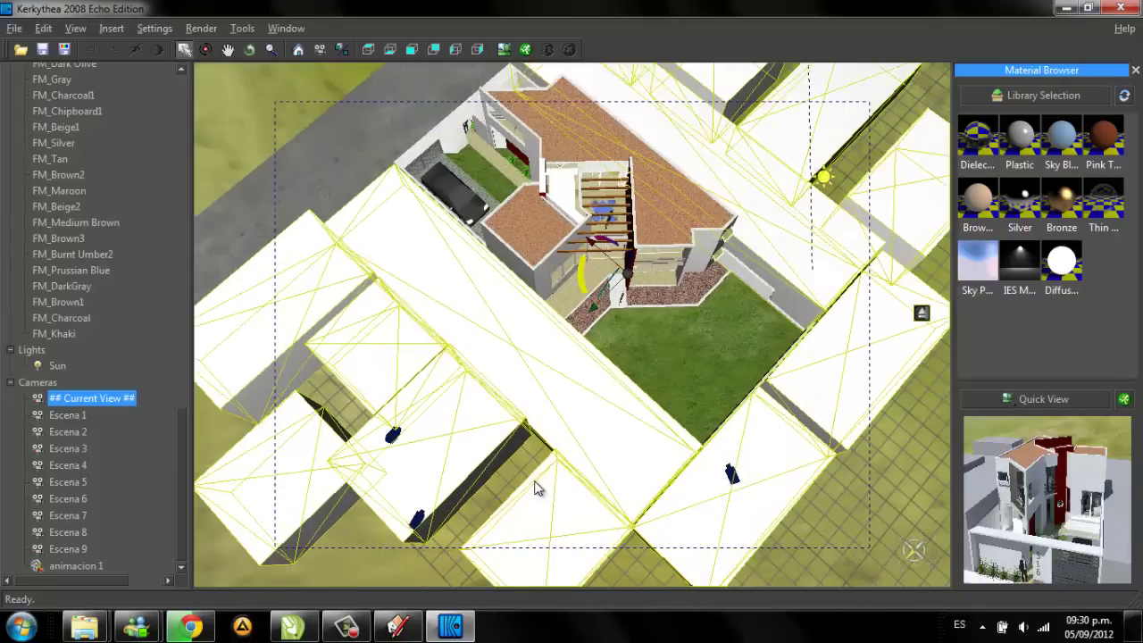
left_click(531, 473)
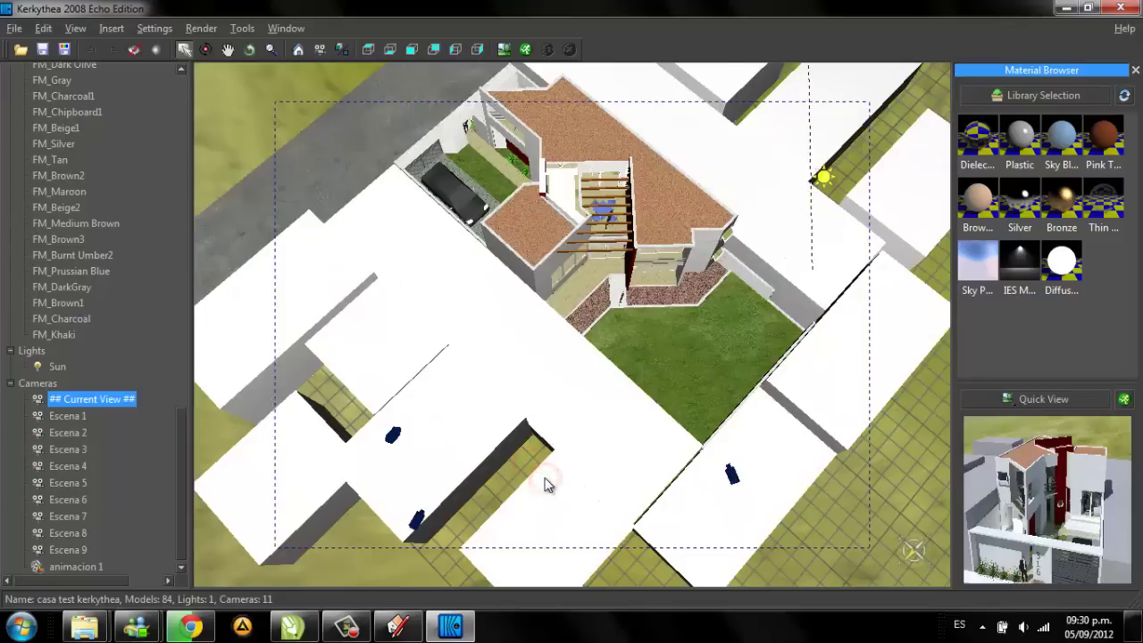
left_click(556, 470)
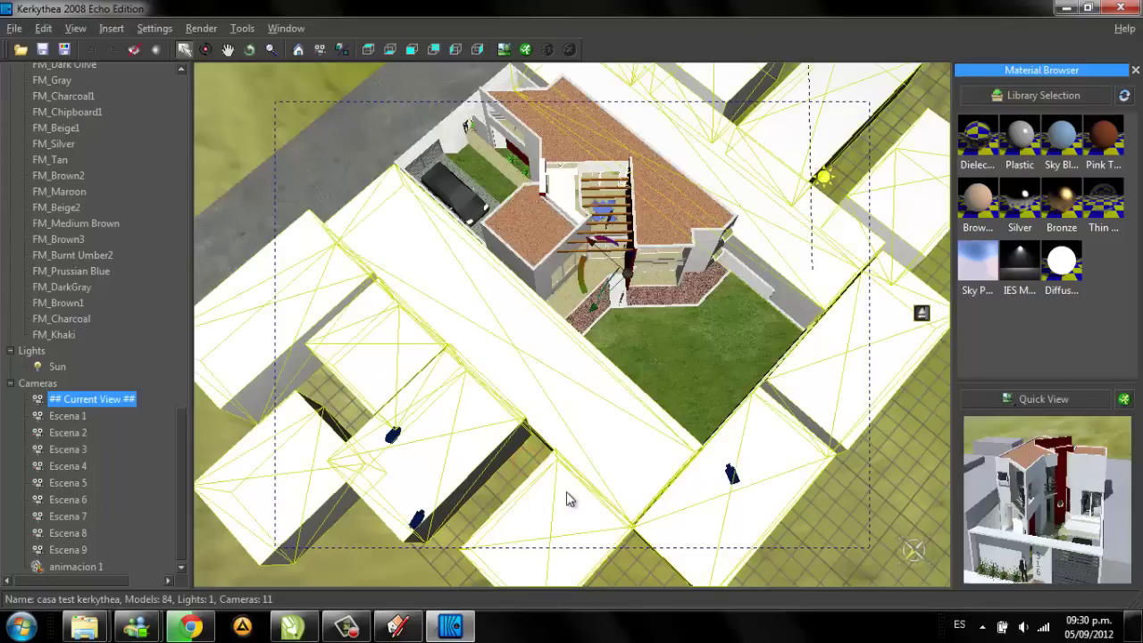
left_click(492, 361)
middle_click_drag(517, 368, 738, 333)
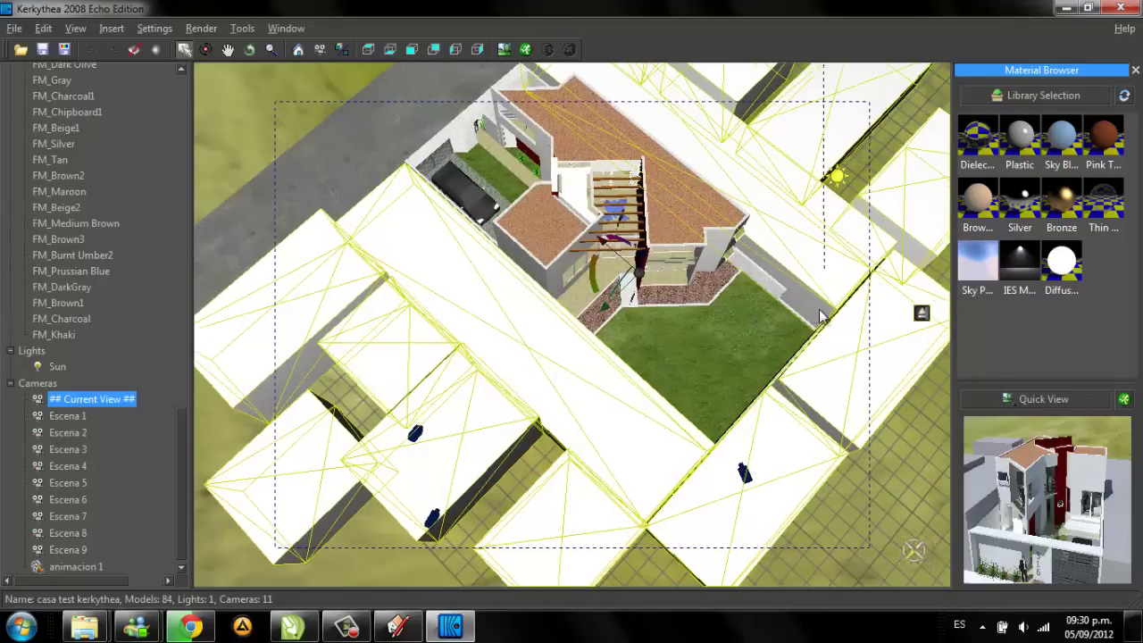
mouse_move(821, 317)
middle_mouse_down()
mouse_move(867, 285)
mouse_move(772, 273)
mouse_move(697, 185)
middle_mouse_up()
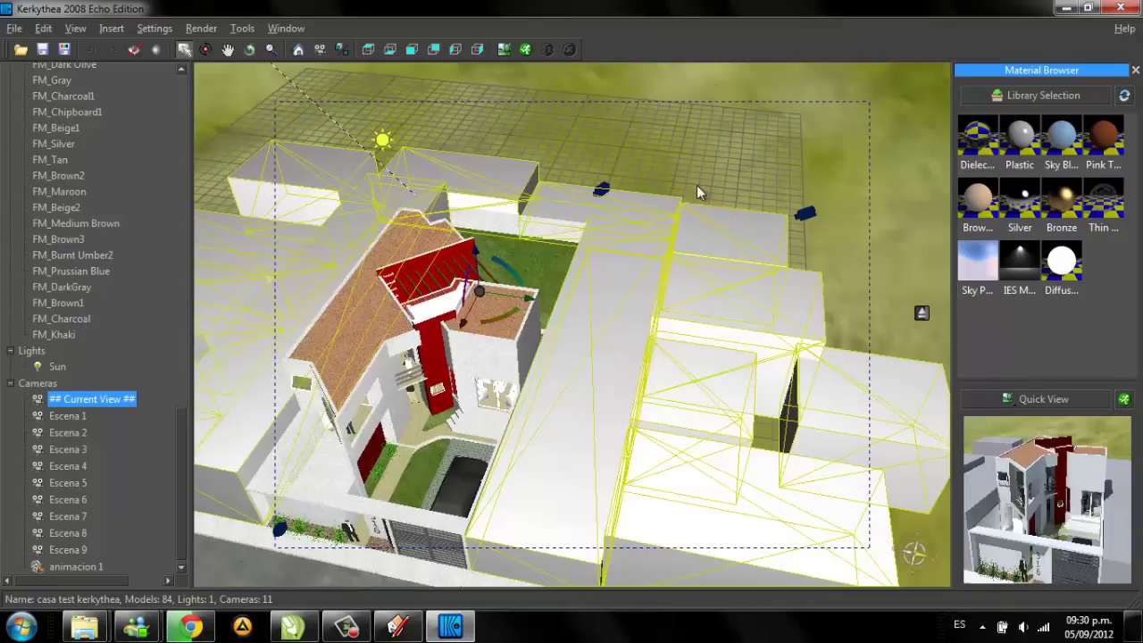
Step: Select the roof, orbit round the front of the house, then view through camera animacion 1
left_click(702, 167)
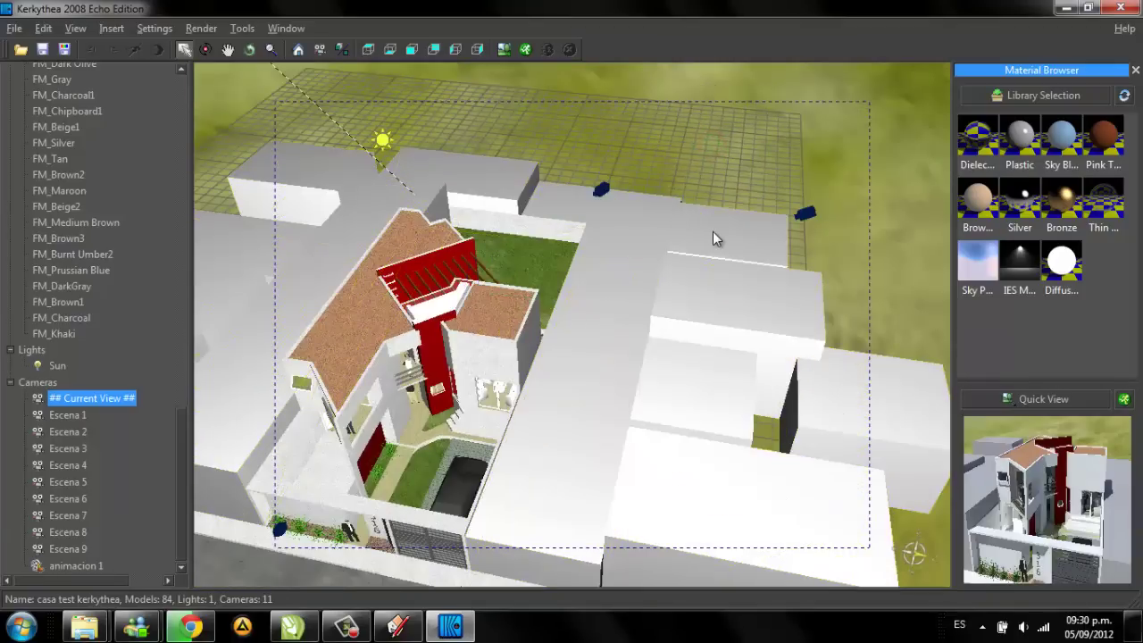
mouse_move(576, 290)
middle_mouse_down()
mouse_move(508, 313)
mouse_move(582, 225)
middle_mouse_up()
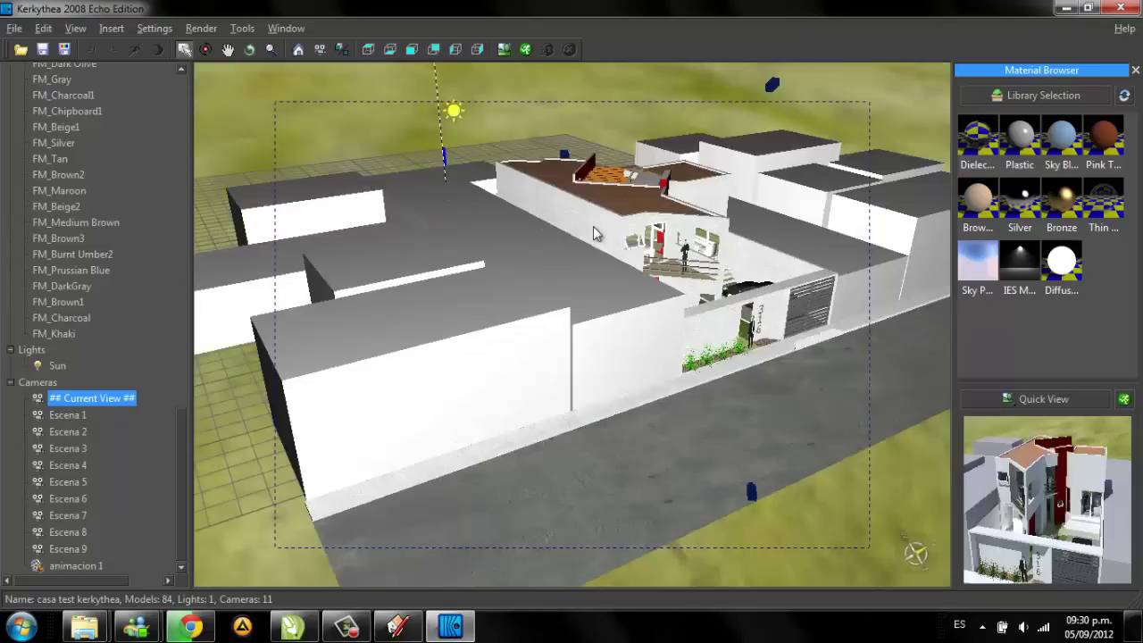
left_click(607, 211)
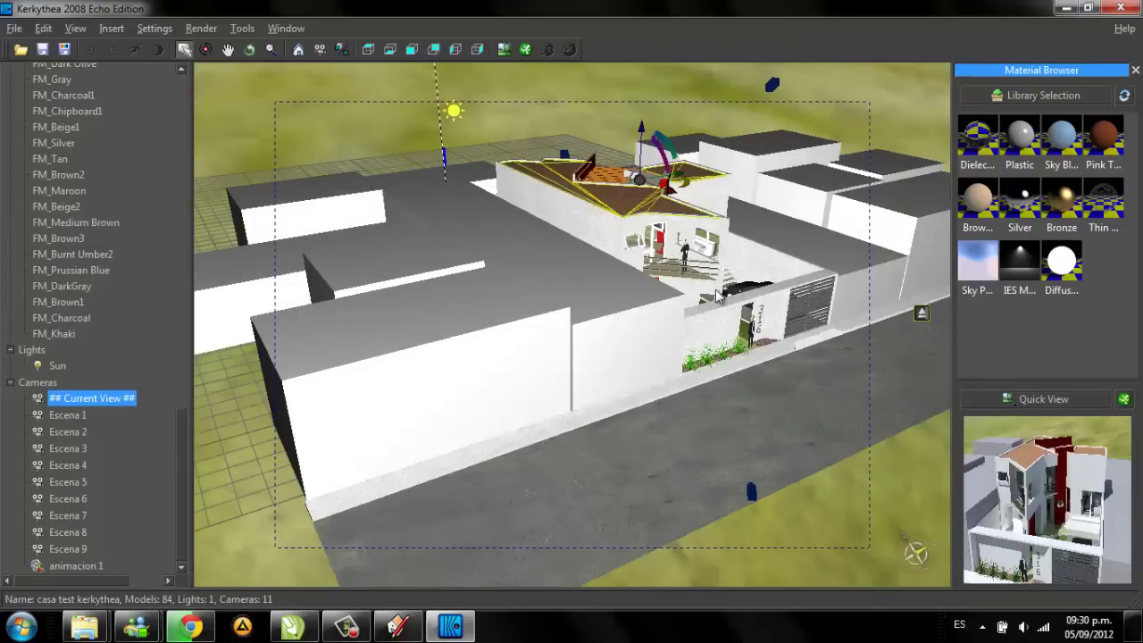
mouse_move(658, 304)
middle_mouse_down()
mouse_move(665, 284)
mouse_move(617, 314)
middle_mouse_up()
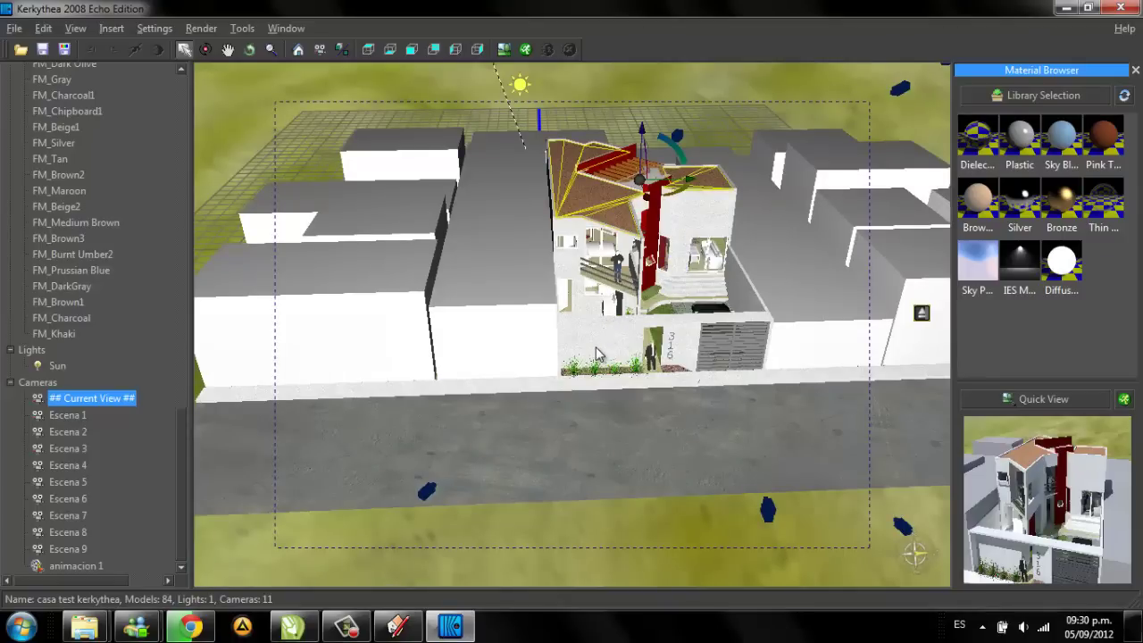
middle_click_drag(598, 352, 687, 354)
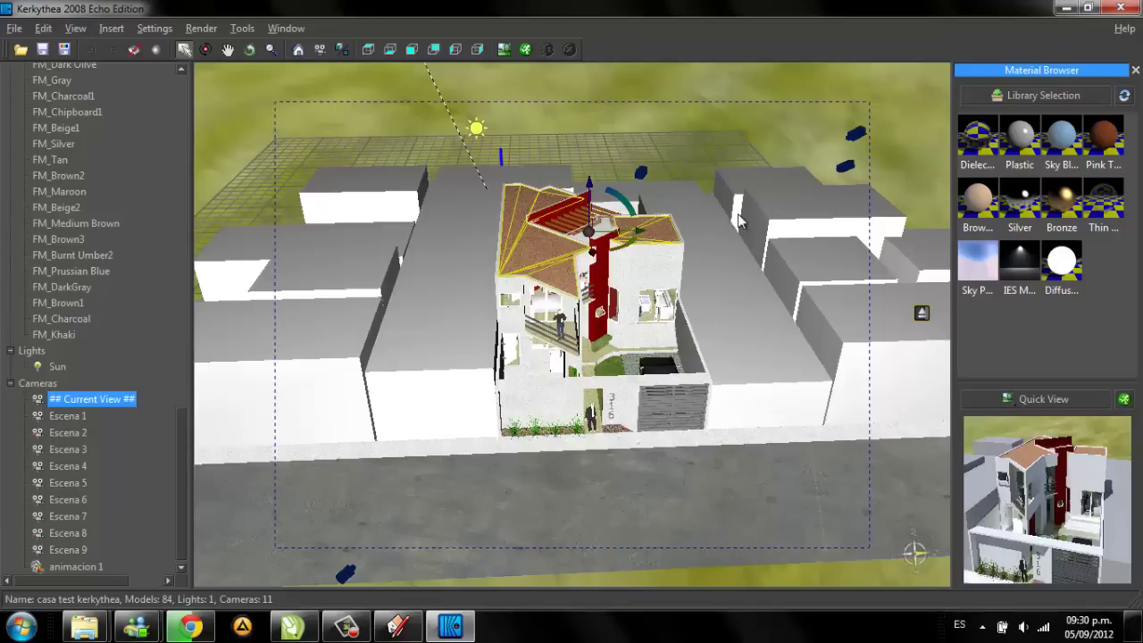
left_click(723, 320)
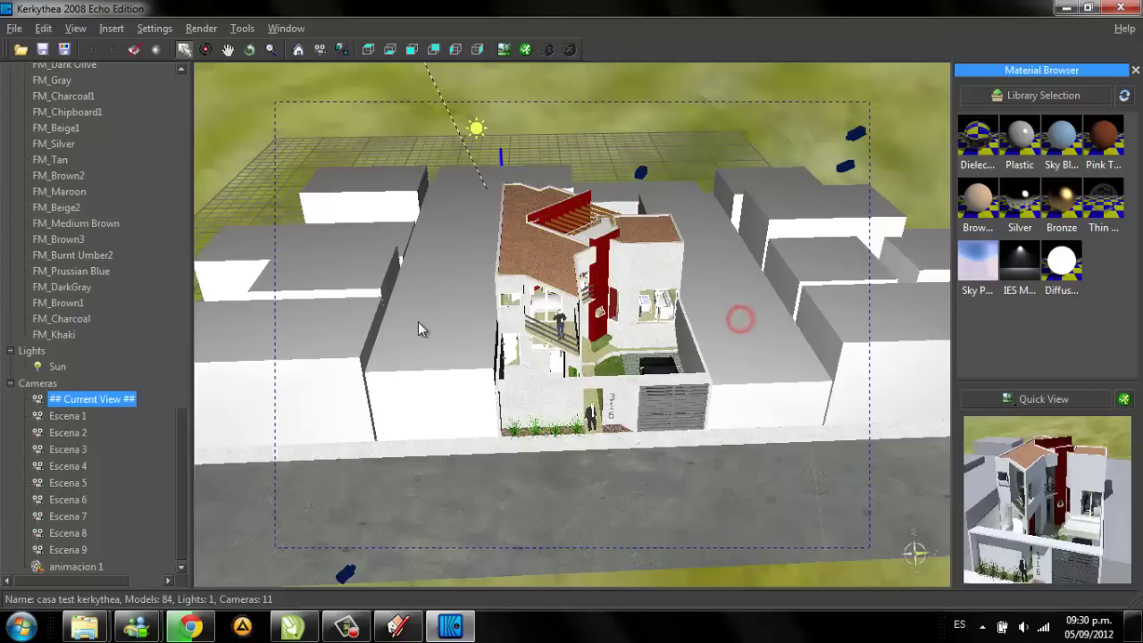
left_click(552, 259)
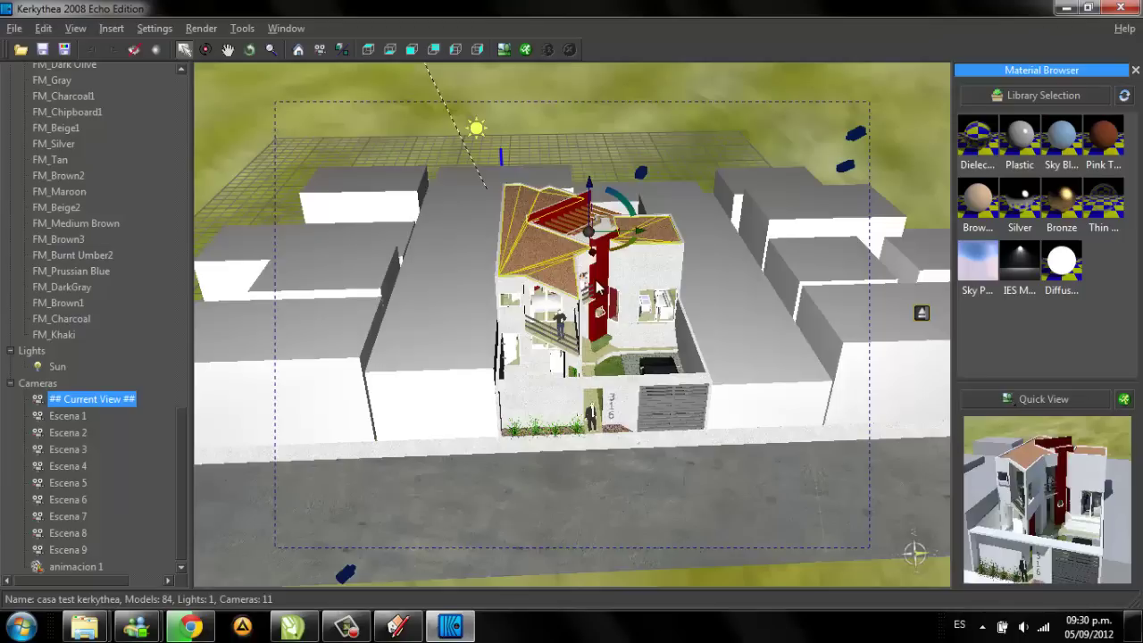
middle_click_drag(589, 272, 250, 425)
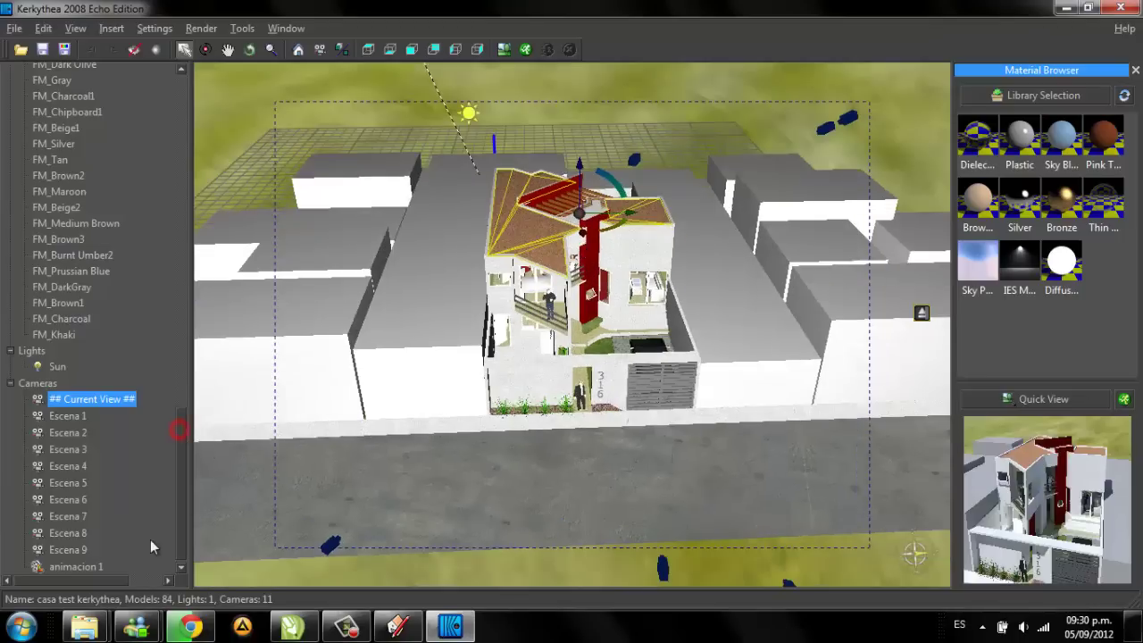
left_click(103, 566)
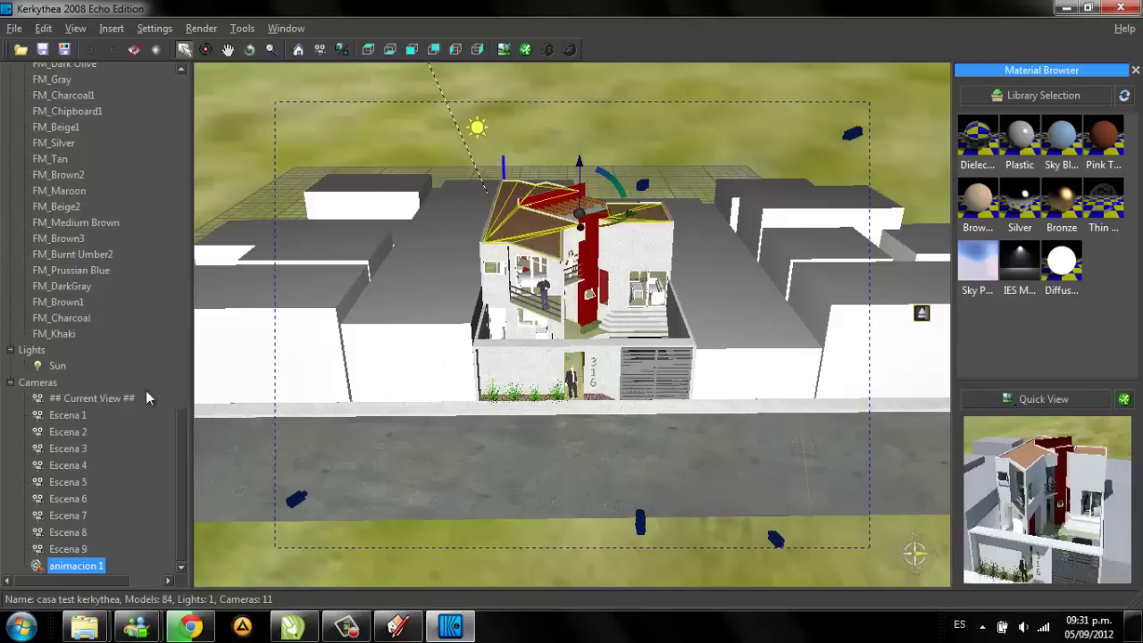
Step: Select cameras Escena 1 through Escena 9 and open Tools > Walkthrough Animation
left_click(143, 414)
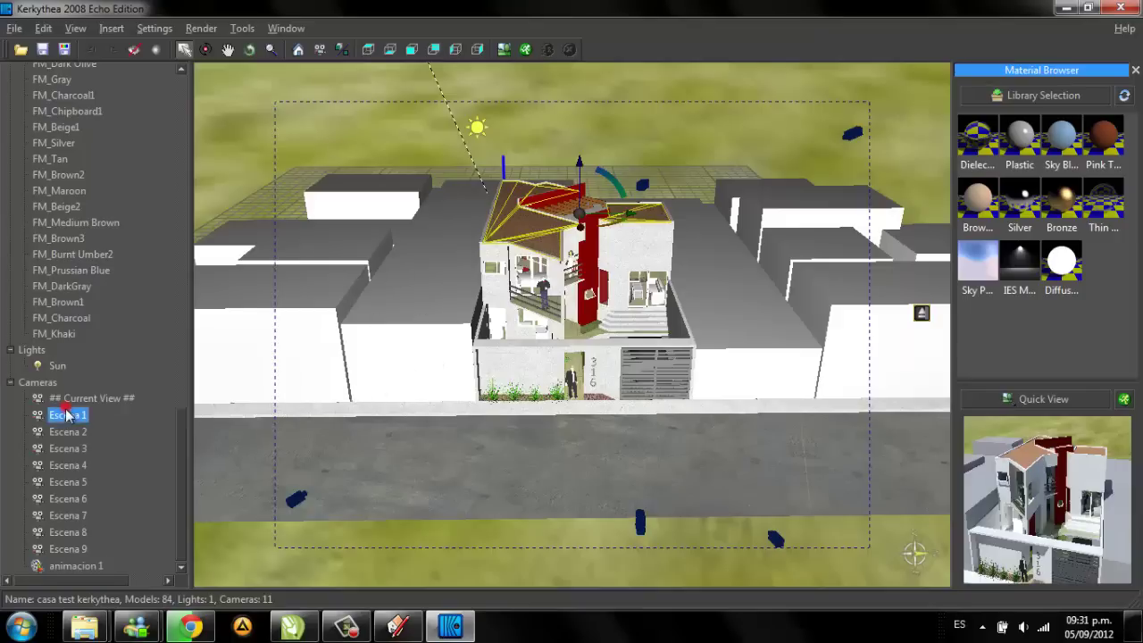
left_click(67, 549, "shift")
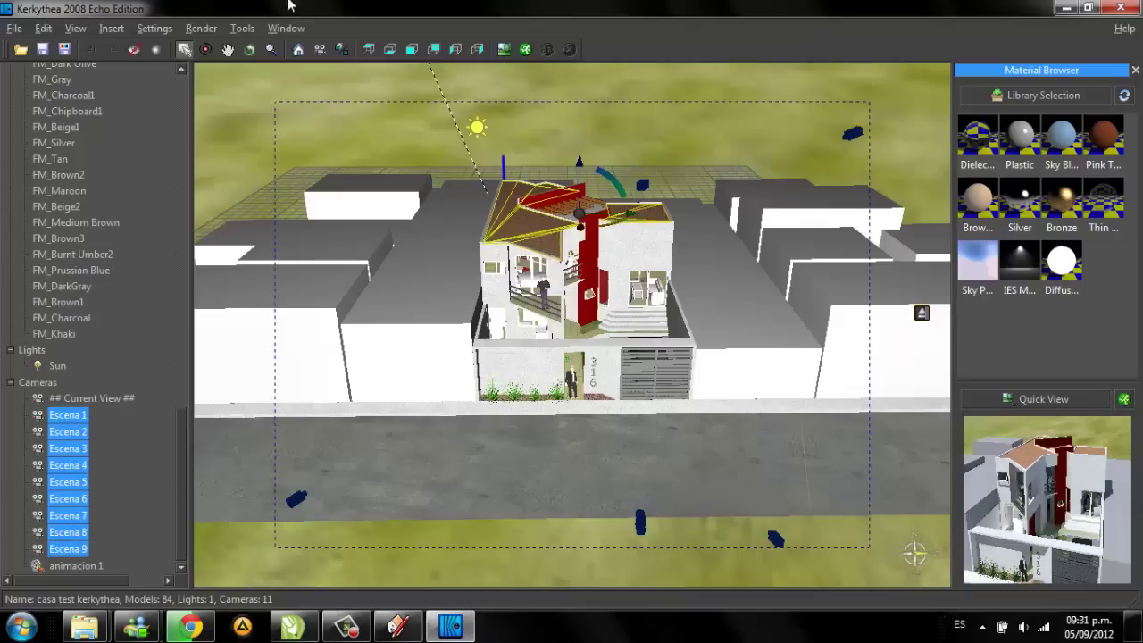
left_click(244, 27)
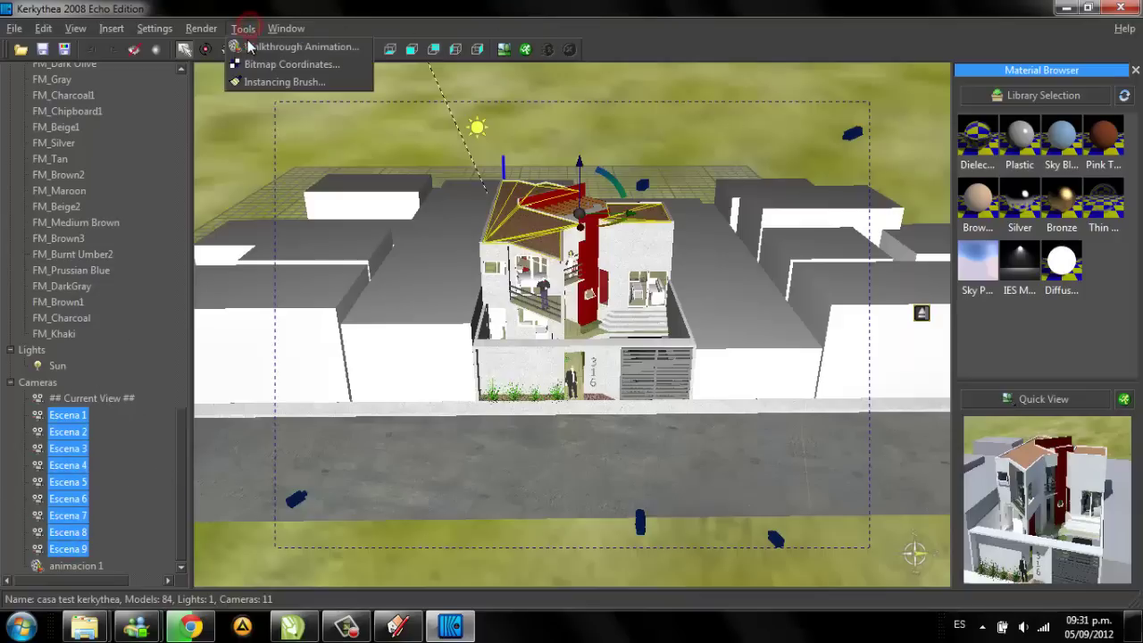
left_click(311, 47)
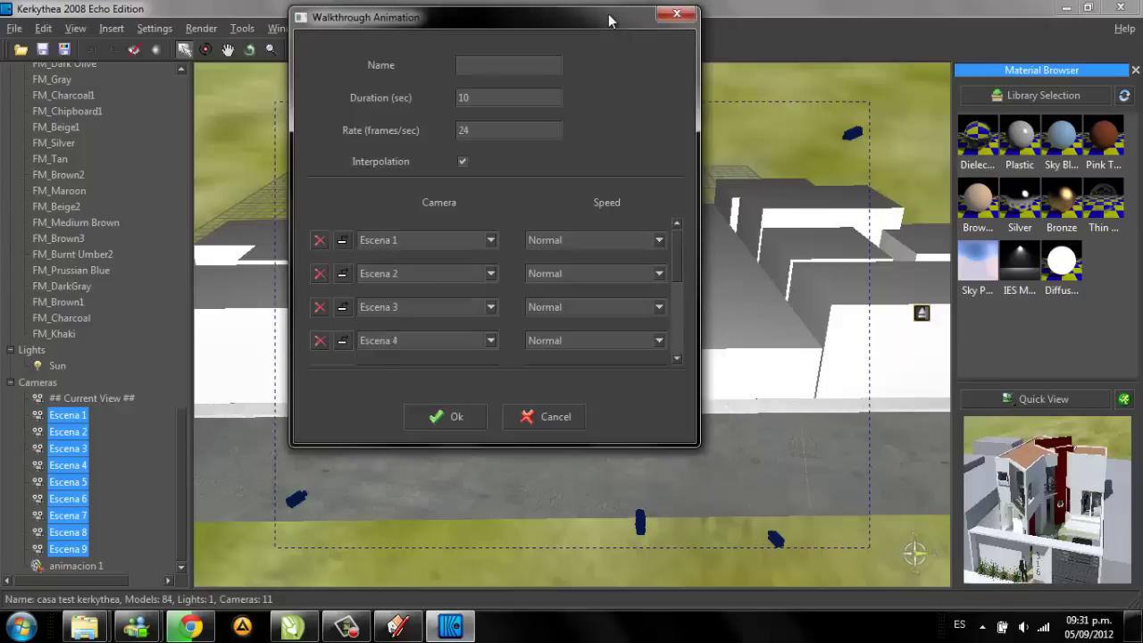
Step: Name the walkthrough animation 'animacion 2'
left_click_drag(609, 20, 641, 33)
left_click_drag(706, 250, 711, 266)
mouse_move(718, 280)
left_mouse_down()
mouse_move(724, 331)
mouse_move(710, 364)
left_mouse_up()
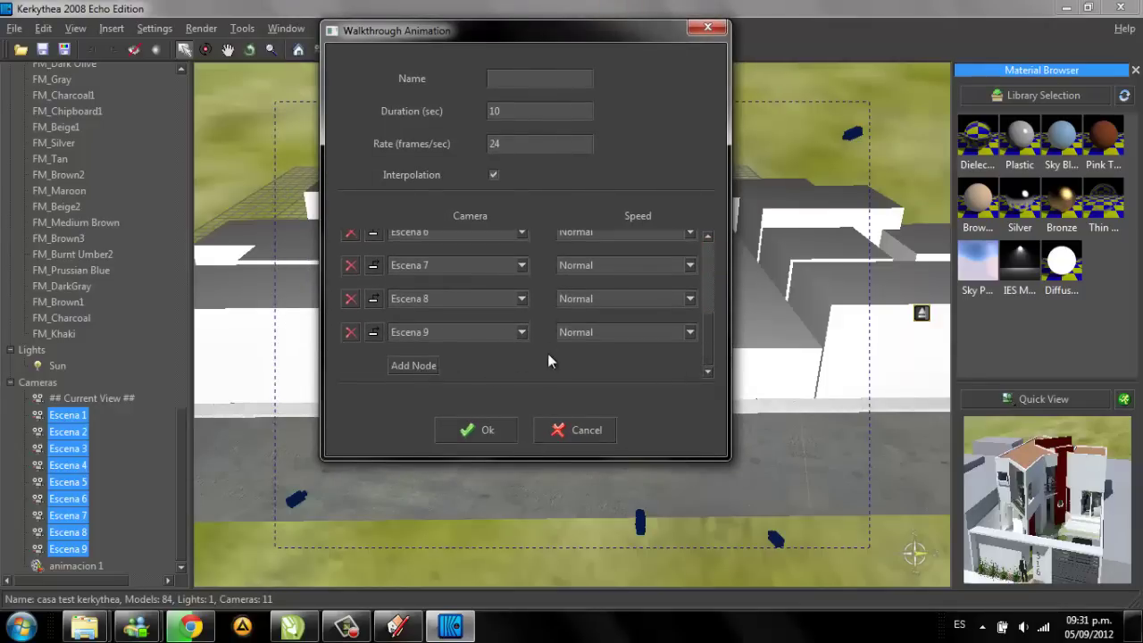
left_click_drag(708, 320, 722, 244)
type("a")
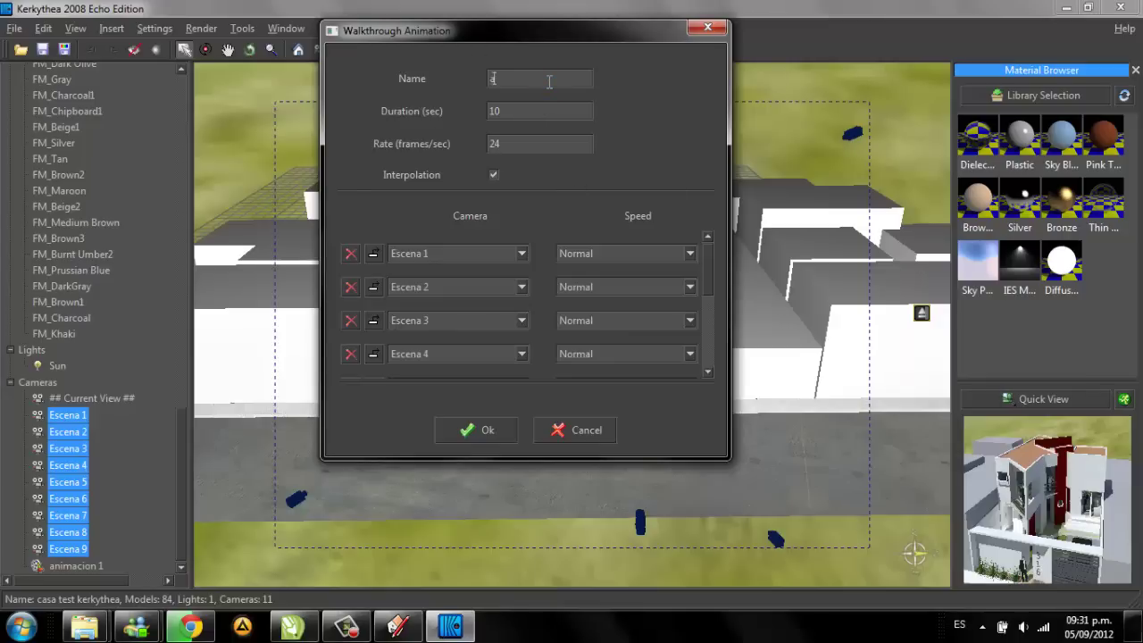
type("nimacion")
Step: Set duration to 25 seconds and rate to 15 frames/sec, then create the animation
left_click(566, 111)
key("BackSpace")
key("BackSpace")
left_click(567, 110)
key("BackSpace")
left_click(556, 143)
key("BackSpace")
key("BackSpace")
type("15")
left_click(478, 429)
left_click_drag(178, 419, 180, 520)
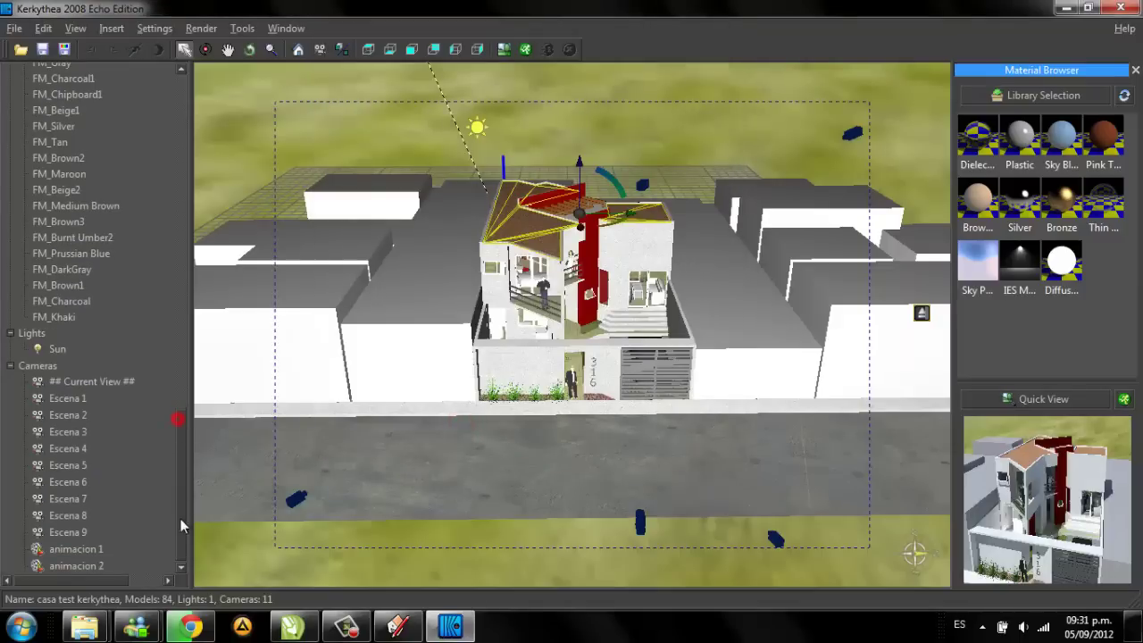
left_click(112, 565)
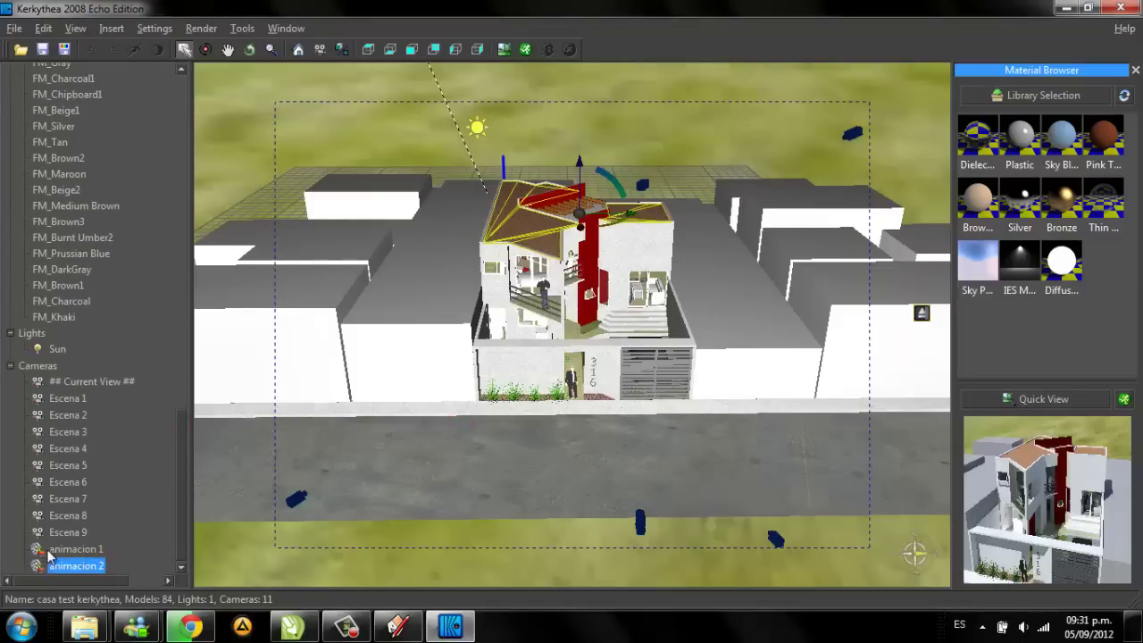
left_click(37, 482)
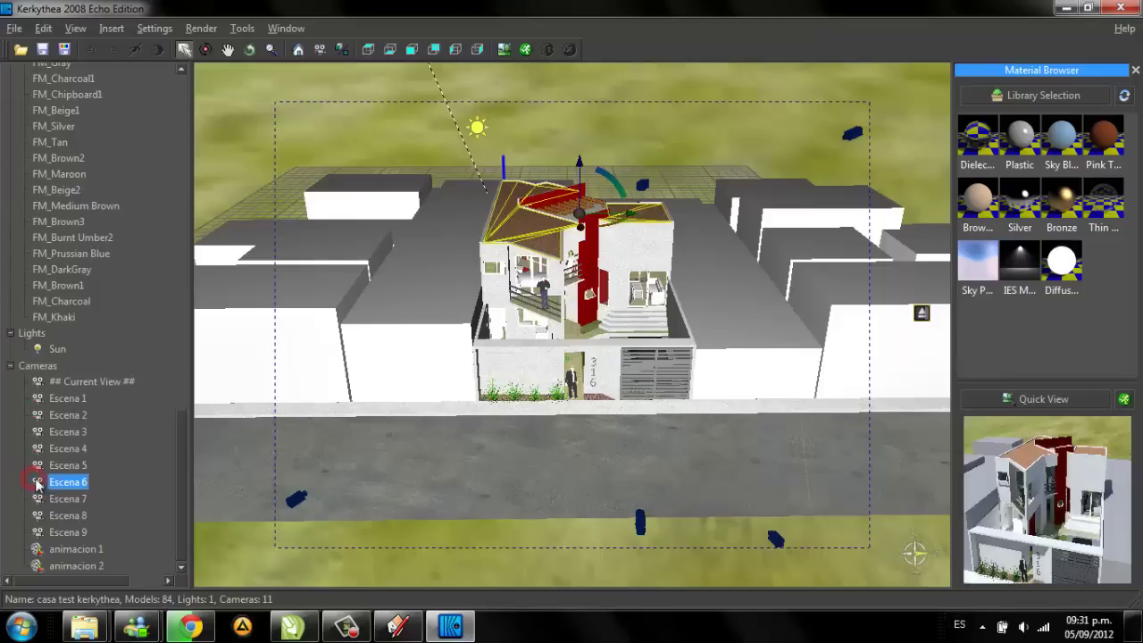
left_click(38, 549)
left_click(37, 566, "shift")
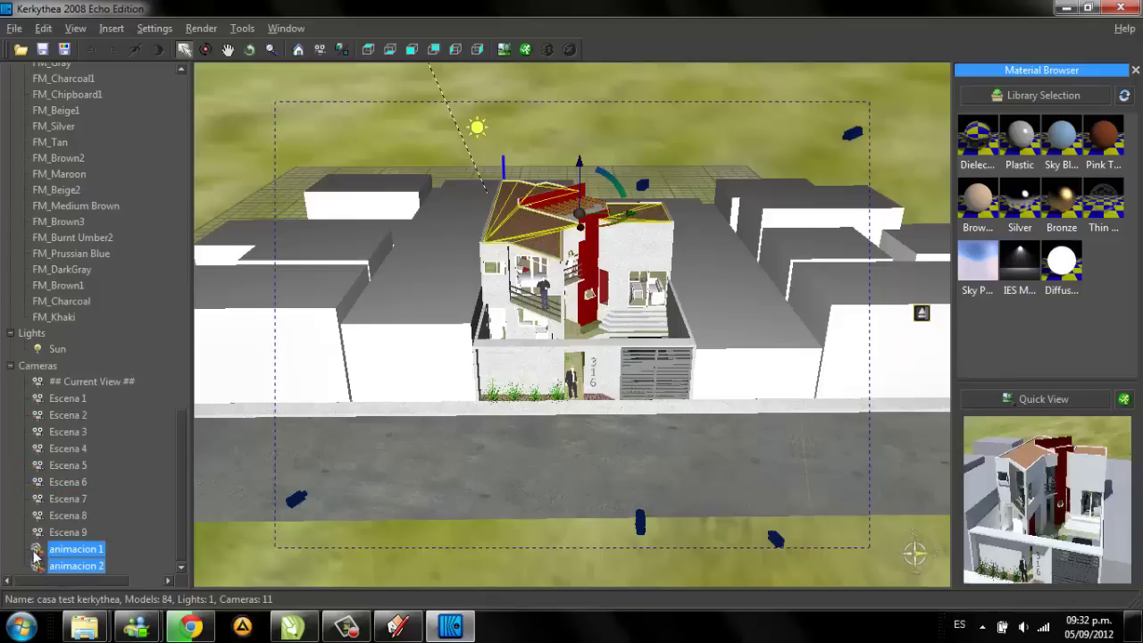
left_click(76, 550)
left_click(73, 564)
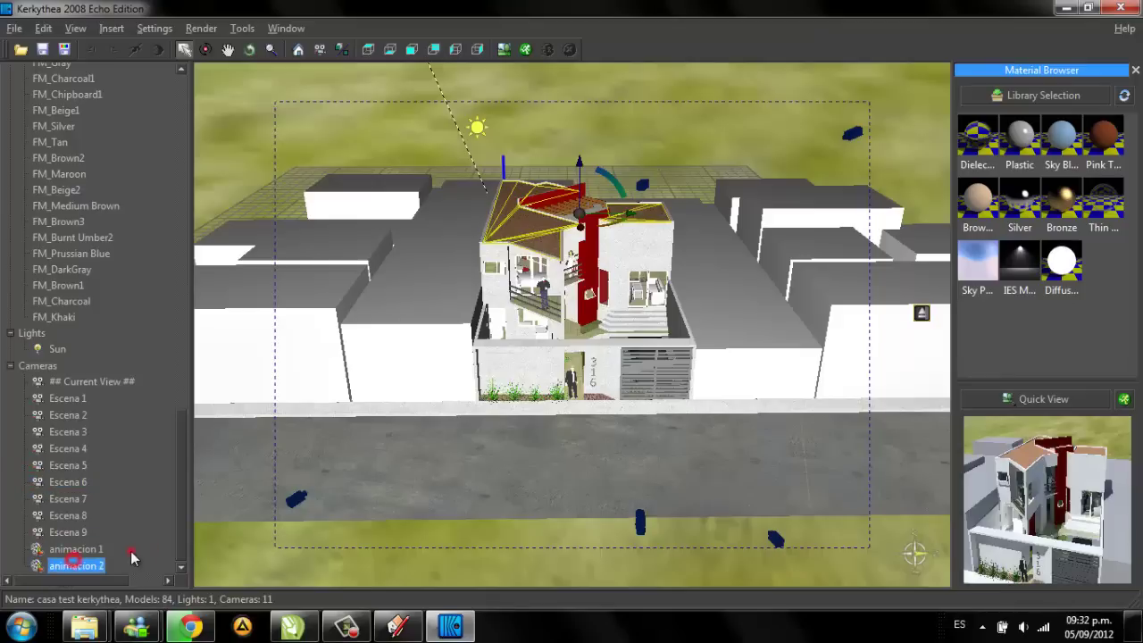
left_click(131, 549)
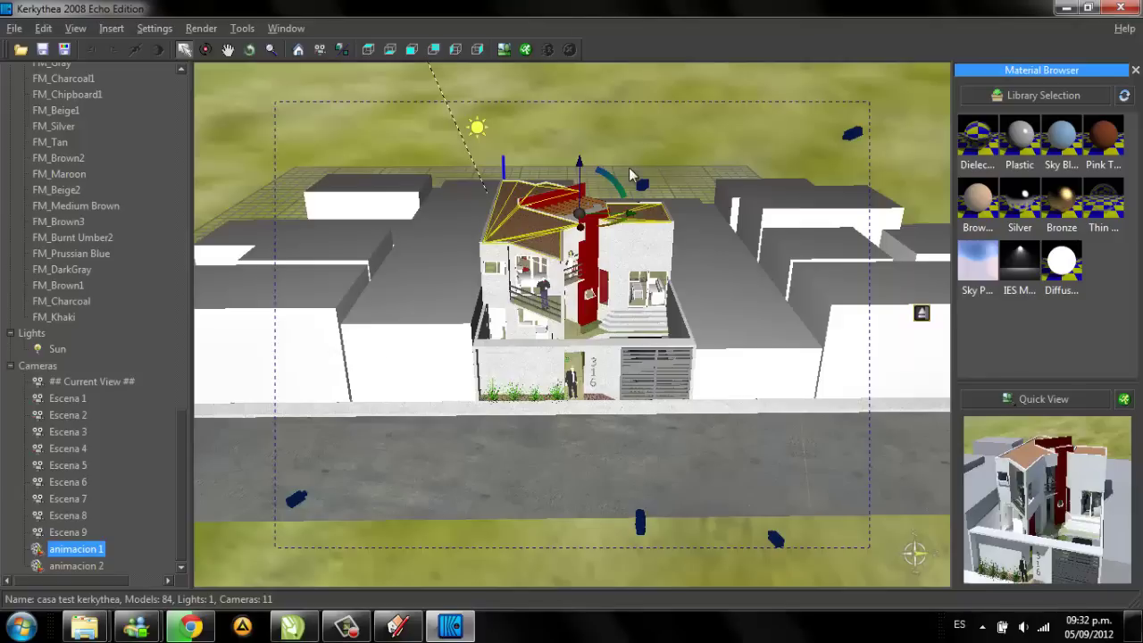
Step: Start a render using camera animacion 2, 800x600 resolution and the Ray Tracing - Low preset
left_click(529, 51)
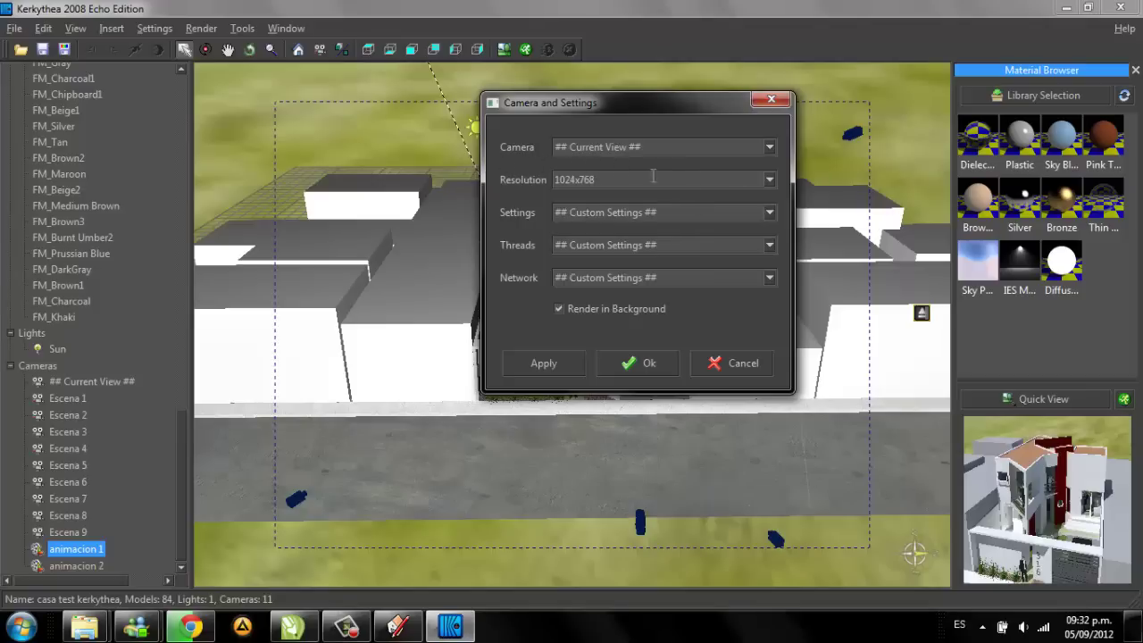
left_click(769, 147)
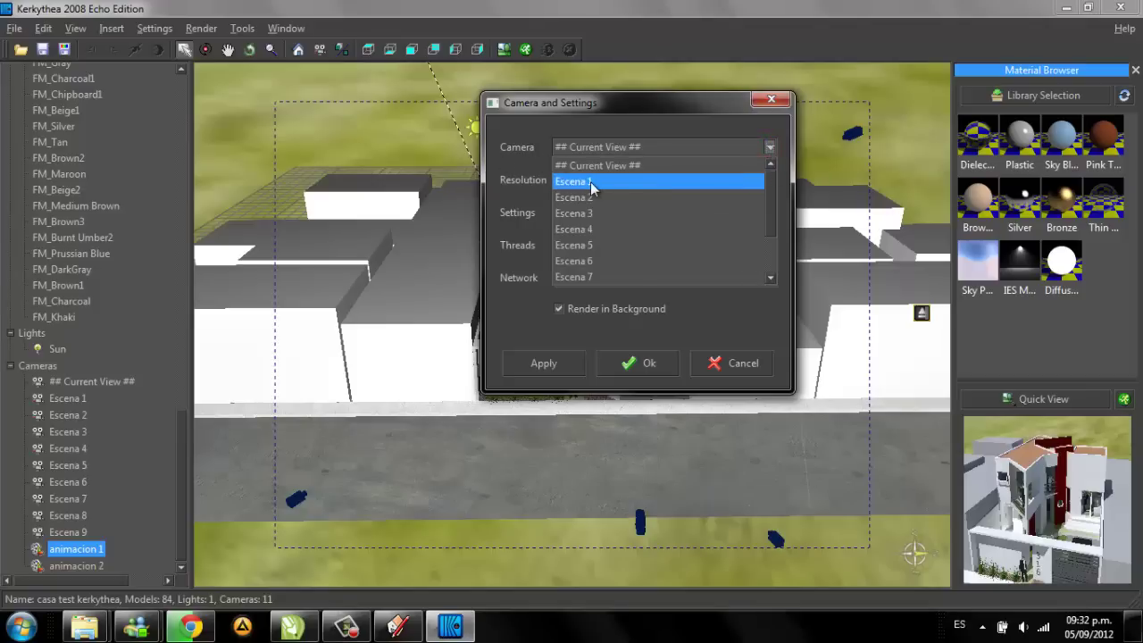
left_click(770, 185)
left_click_drag(771, 185, 783, 236)
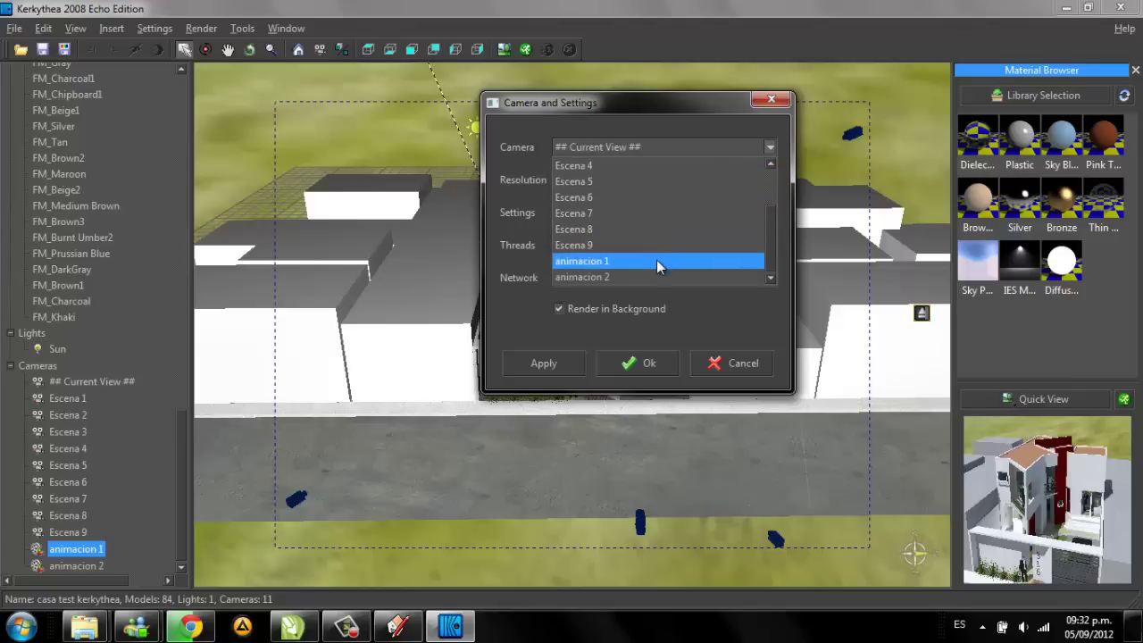
left_click(610, 276)
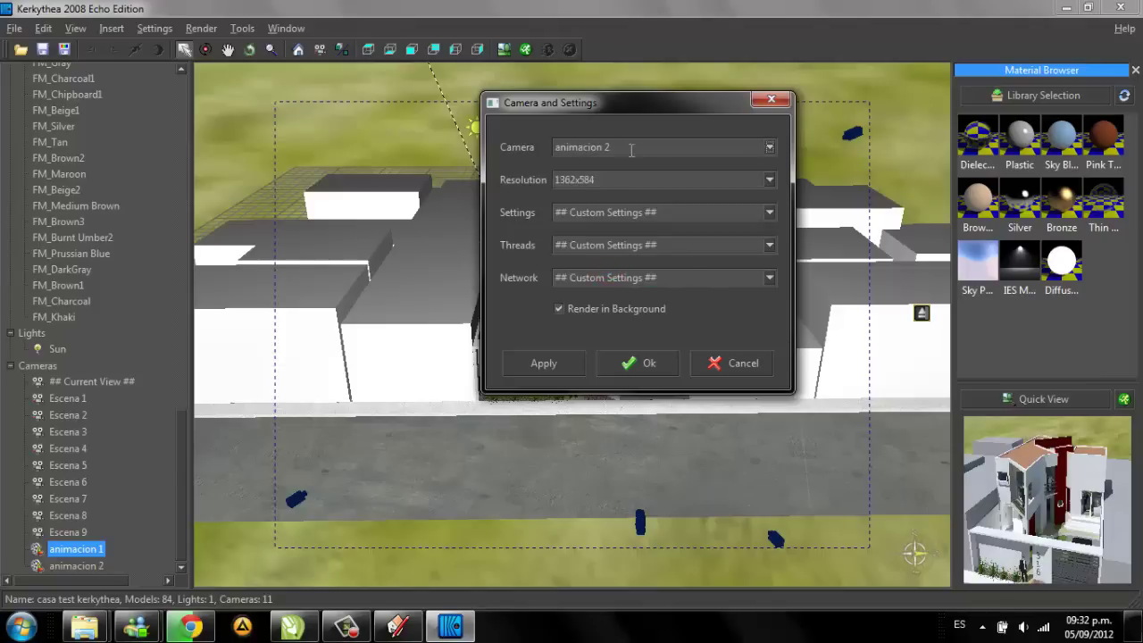
left_click(770, 179)
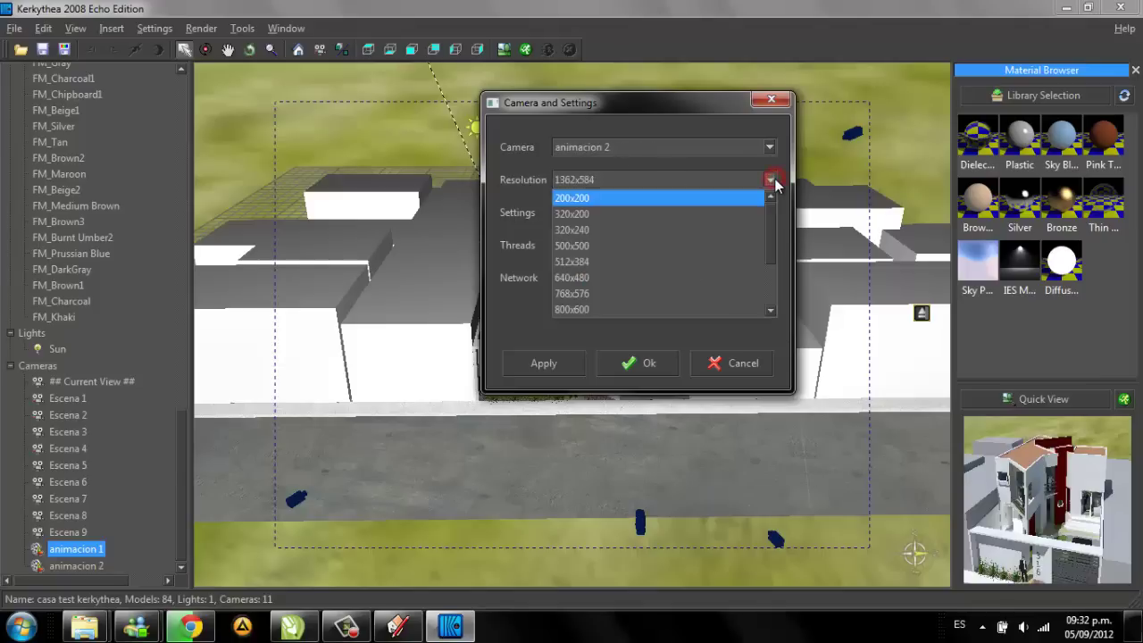
left_click_drag(774, 214, 771, 301)
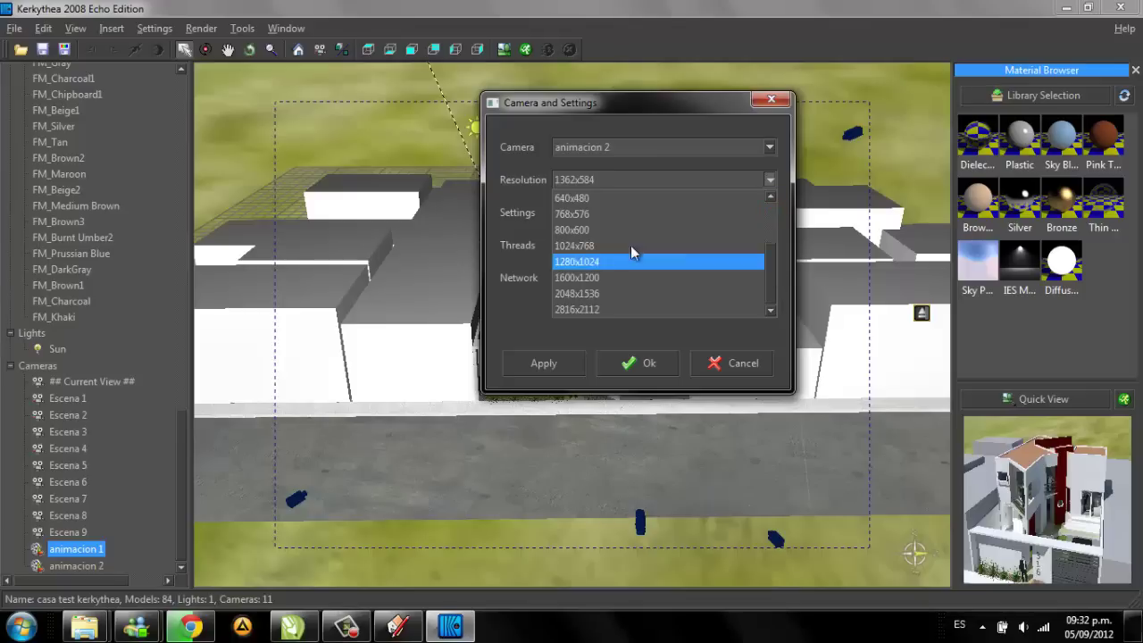
left_click(588, 231)
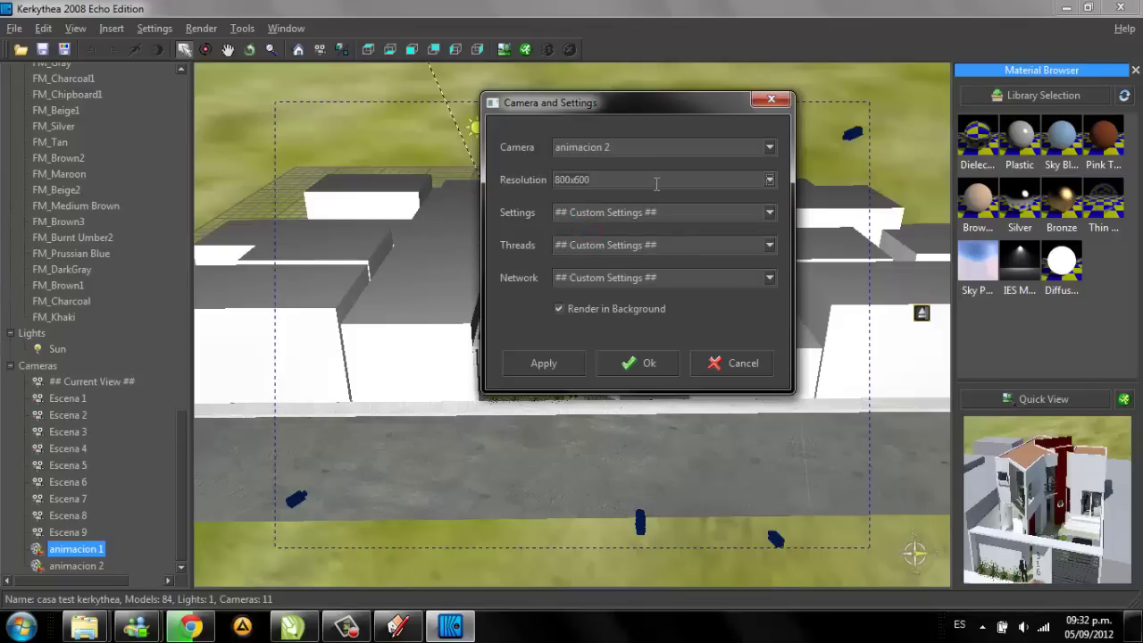
left_click(769, 212)
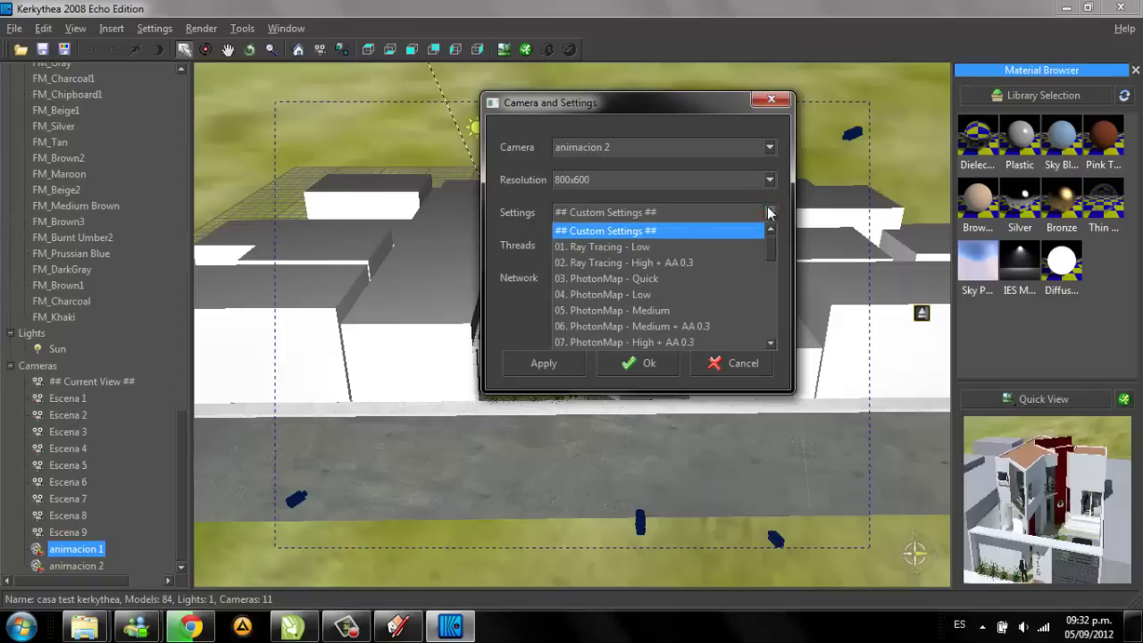
left_click(652, 248)
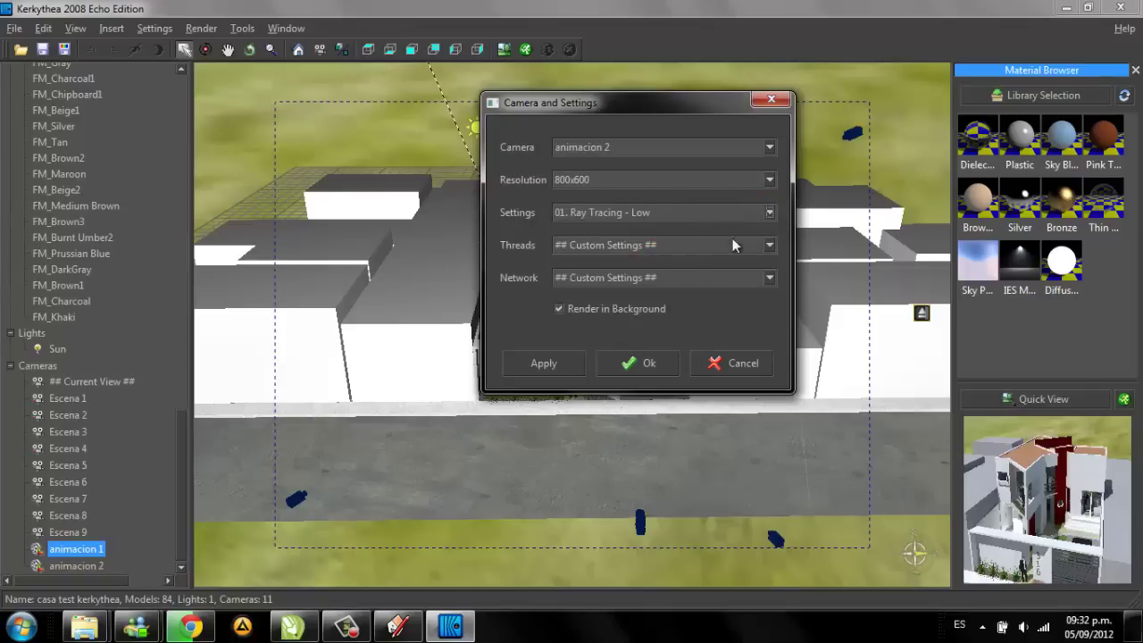
Step: Switch the render camera to ## Current View ##, keep 800x600 and Ray Tracing - Low, pick threads, and render
left_click(769, 147)
scroll(612, 211, "up", 1)
scroll(621, 166, "up", 1)
left_click(621, 166)
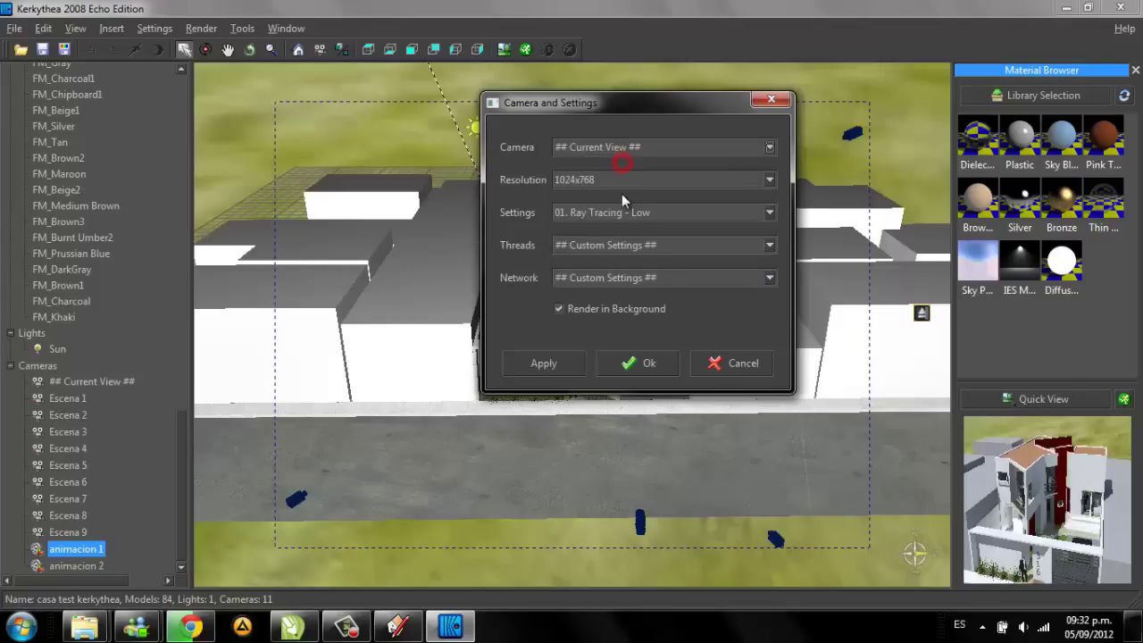
left_click(692, 184)
left_click(770, 180)
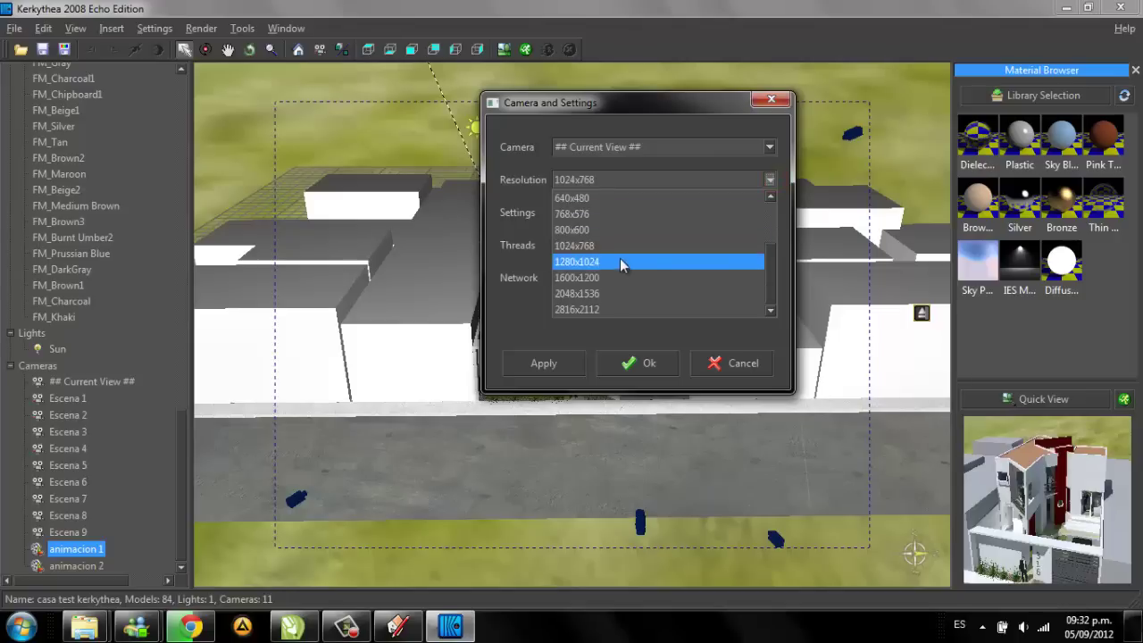
left_click(610, 233)
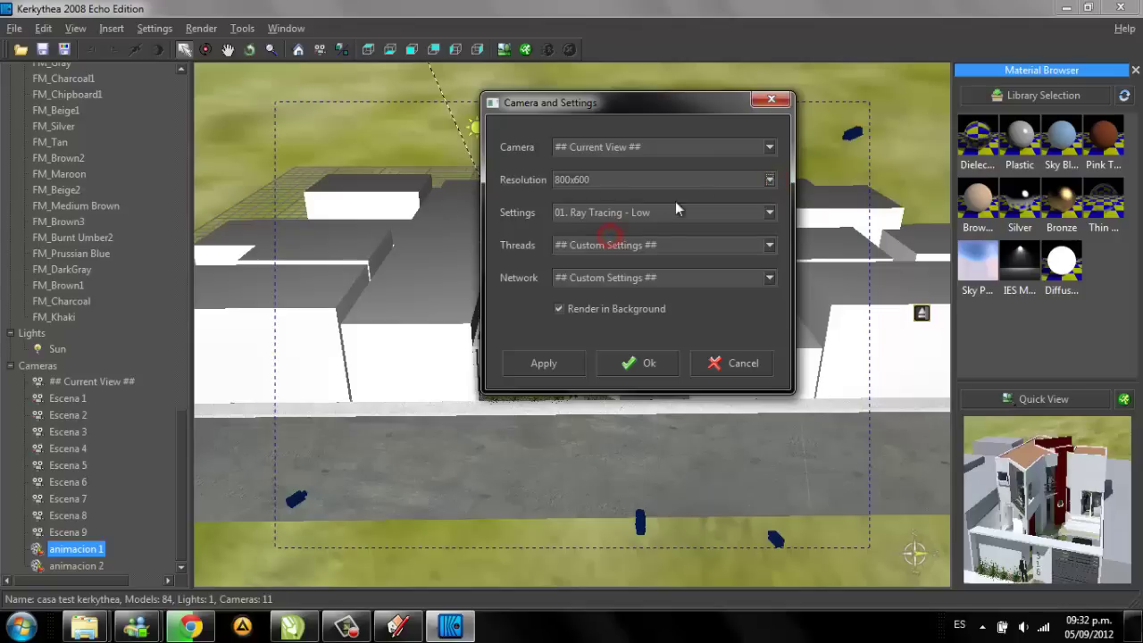
left_click(771, 214)
left_click(771, 214)
left_click(769, 245)
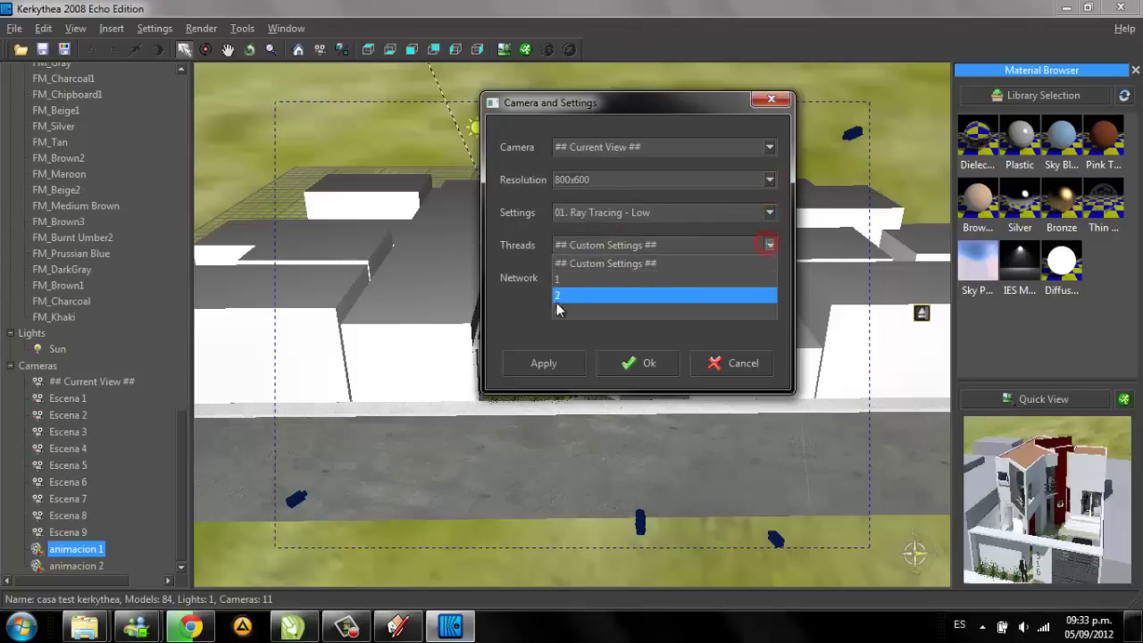
left_click(555, 311)
left_click(638, 363)
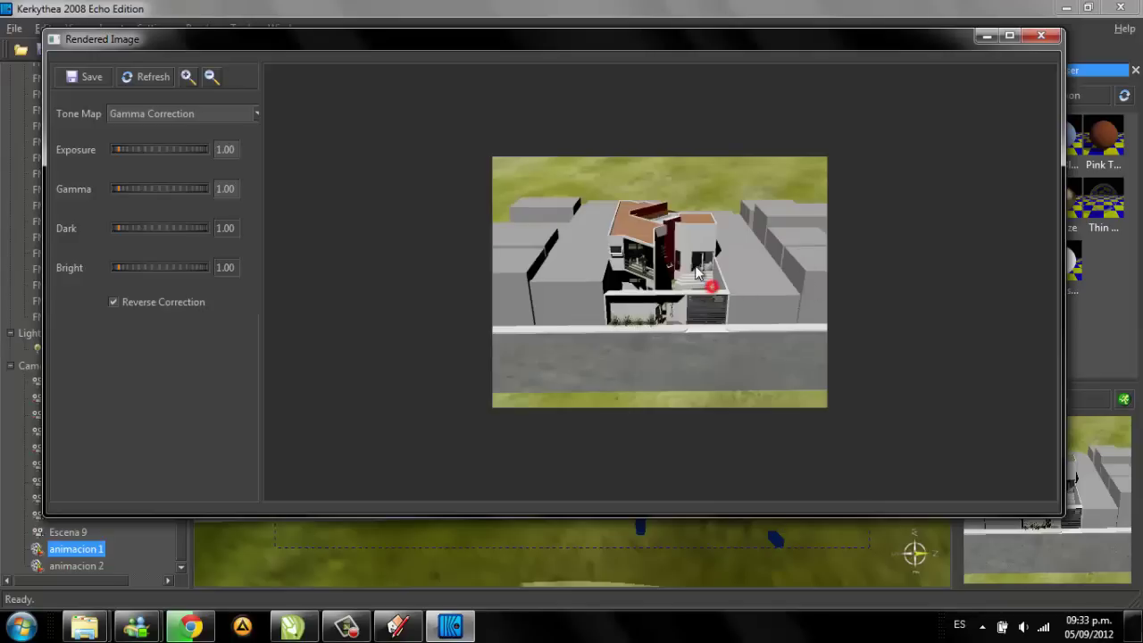
Step: Close the preview and render again with the PhotonMap - Quick preset
left_click(1041, 36)
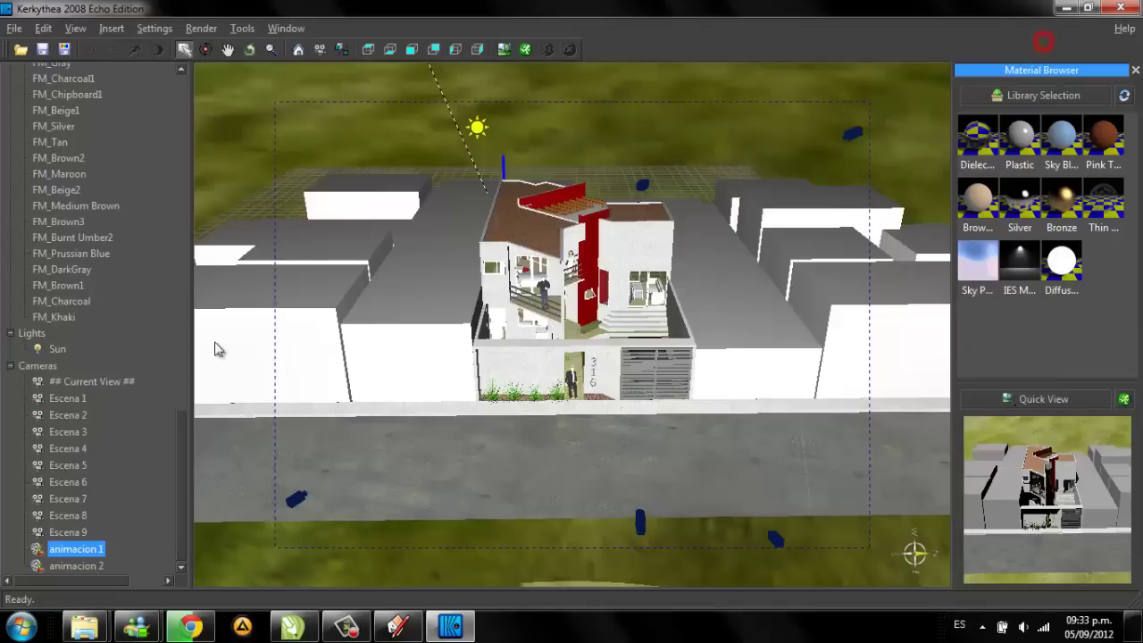
left_click(525, 49)
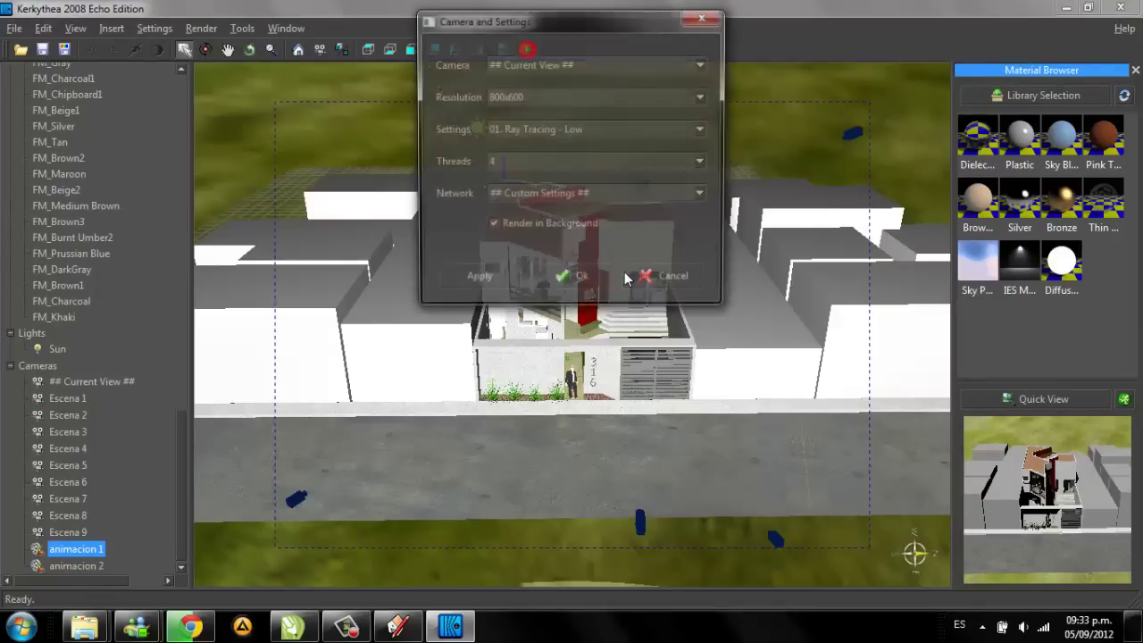
left_click(704, 131)
left_click(578, 197)
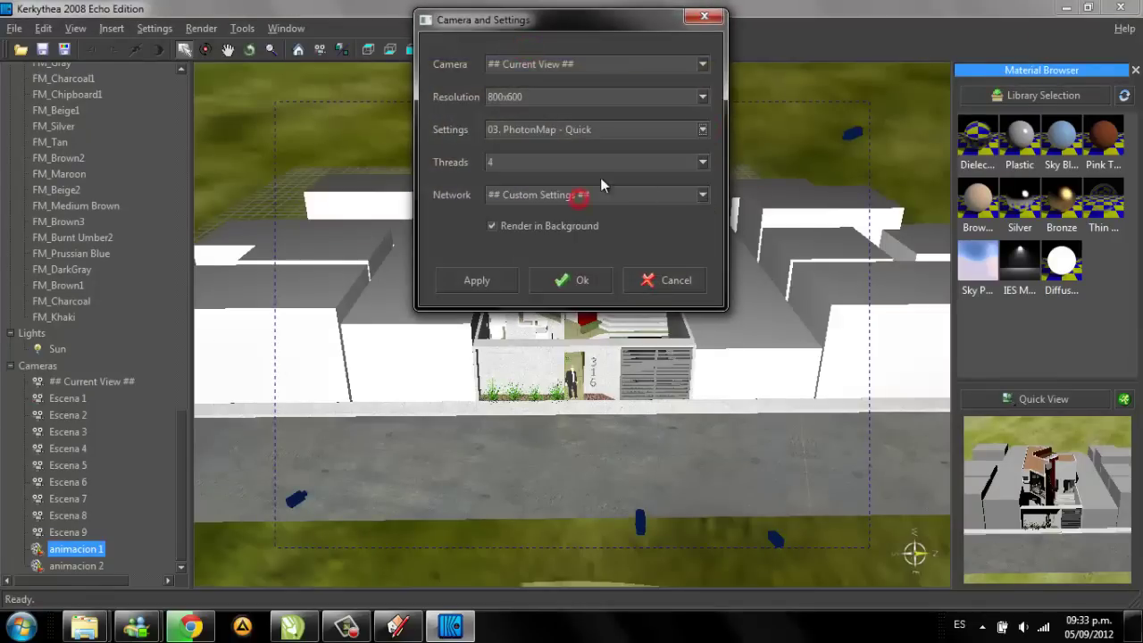
left_click(594, 279)
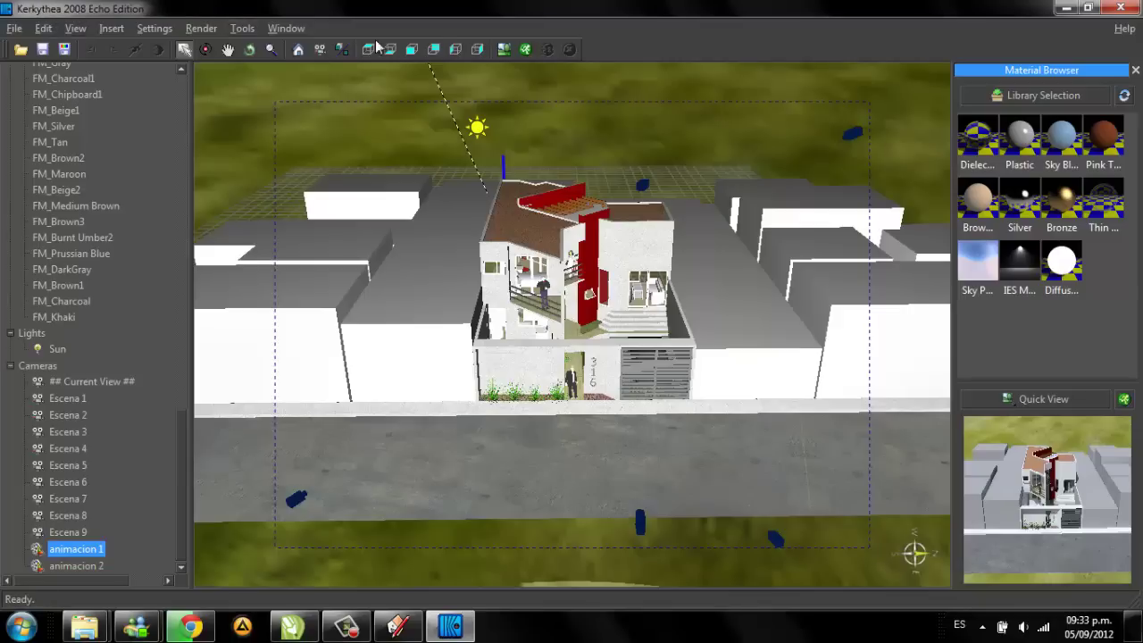
Step: View and zoom into the finished render, then close the Rendered Image window
left_click(548, 50)
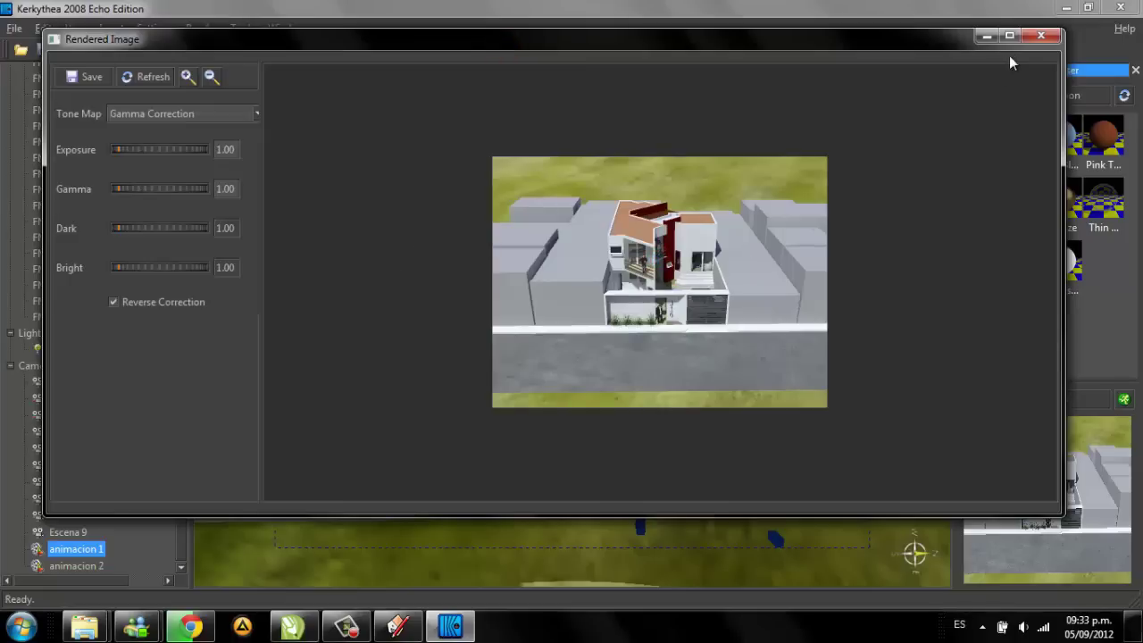
left_click(1041, 35)
left_click(515, 55)
left_click(188, 80)
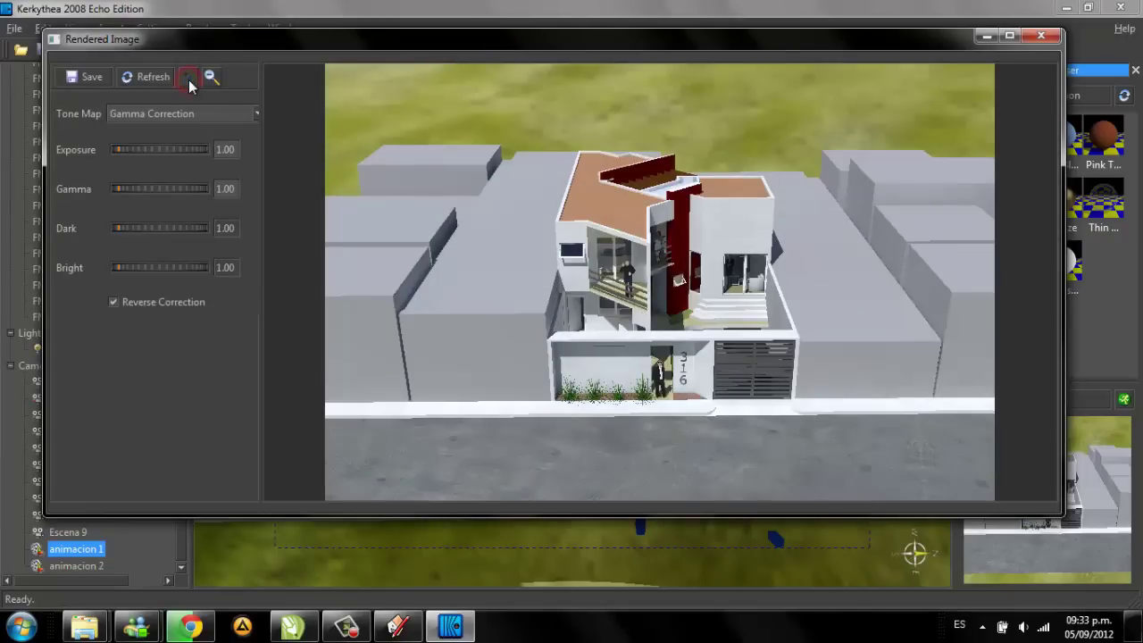
left_click_drag(949, 39, 936, 62)
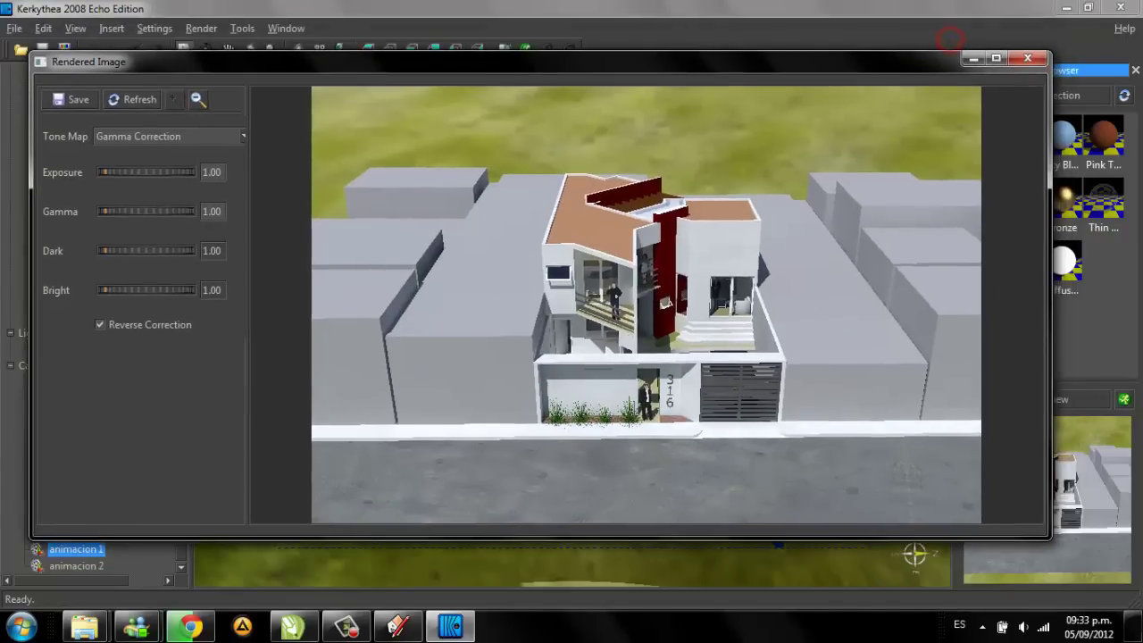
left_click(1027, 58)
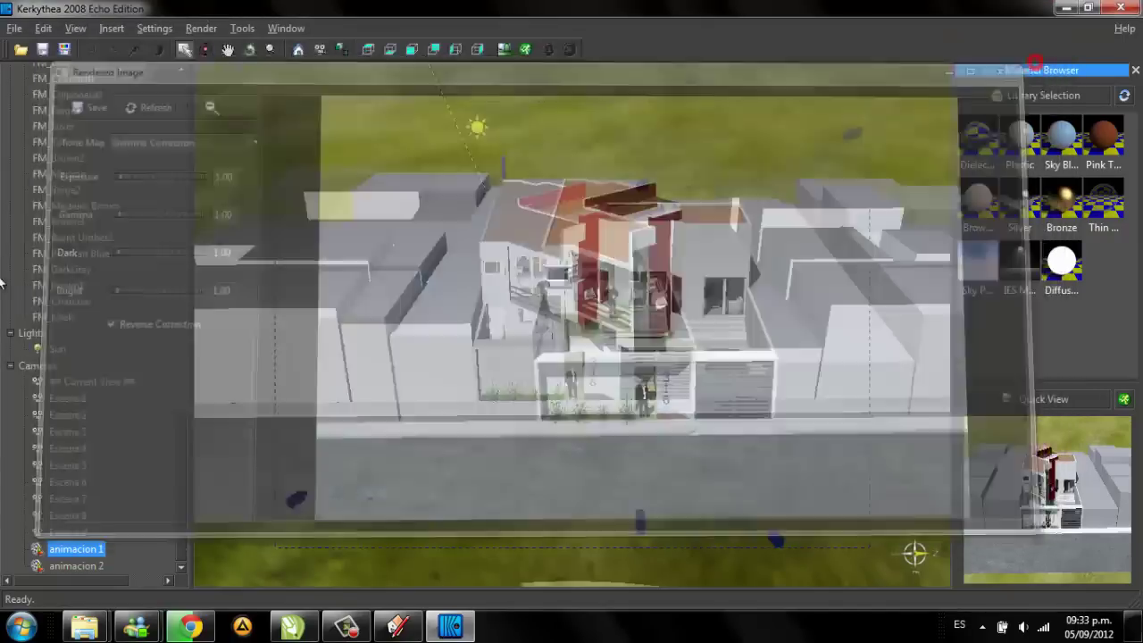
Step: Set the render camera to animacion 2, resolution 800x600, preset 04. PhotonMap - Low, and confirm
left_click(525, 49)
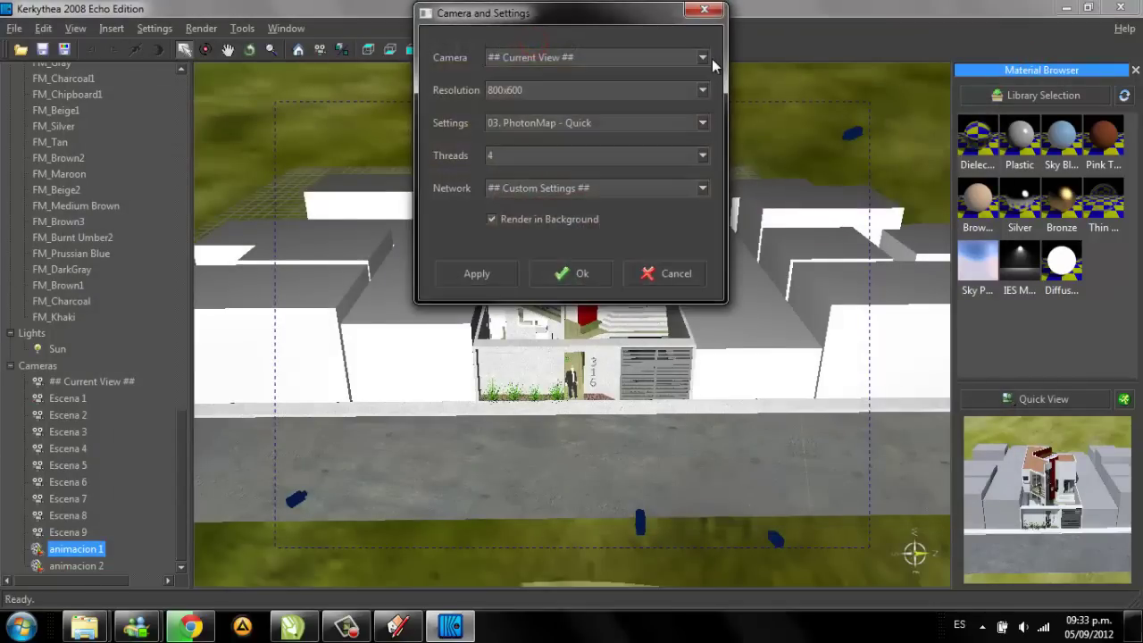
left_click(705, 58)
left_click_drag(705, 88, 704, 125)
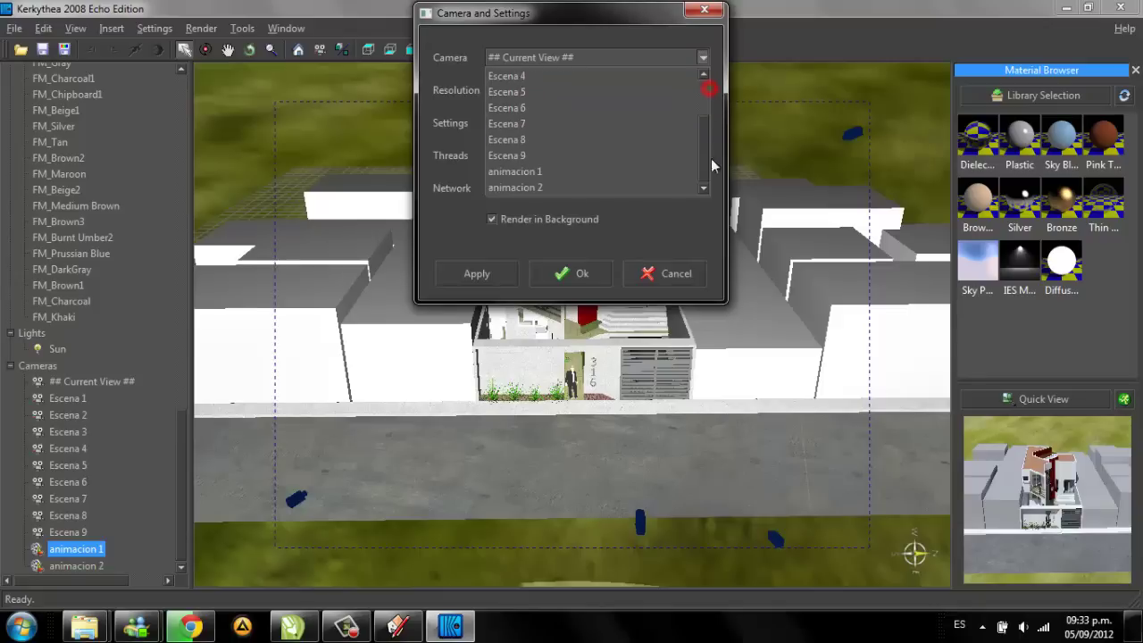
left_click(557, 186)
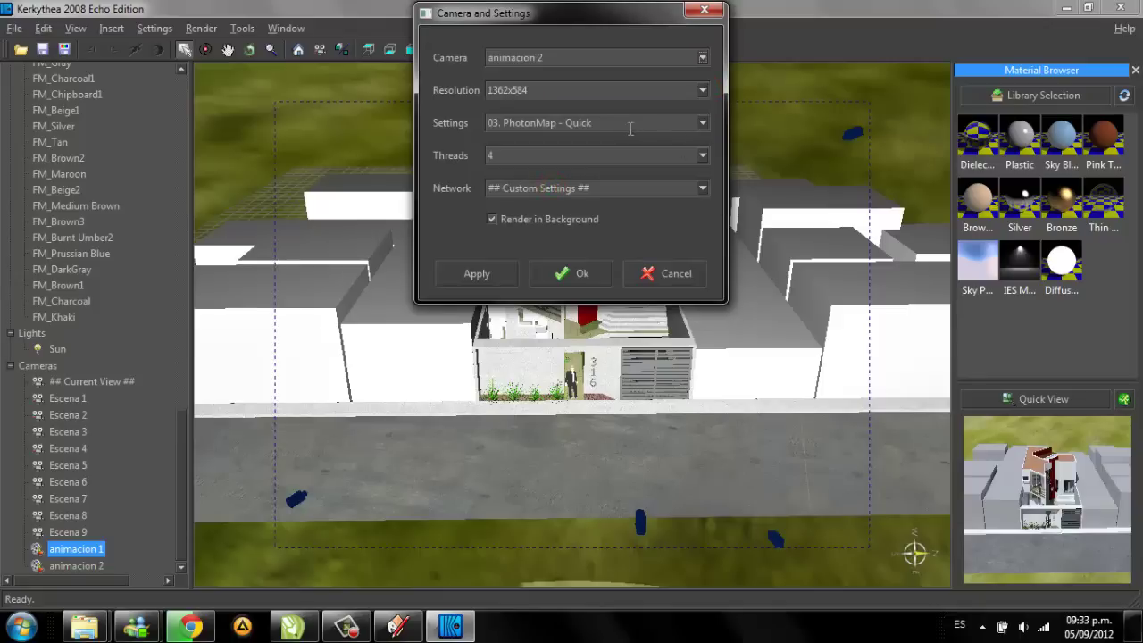
left_click(702, 90)
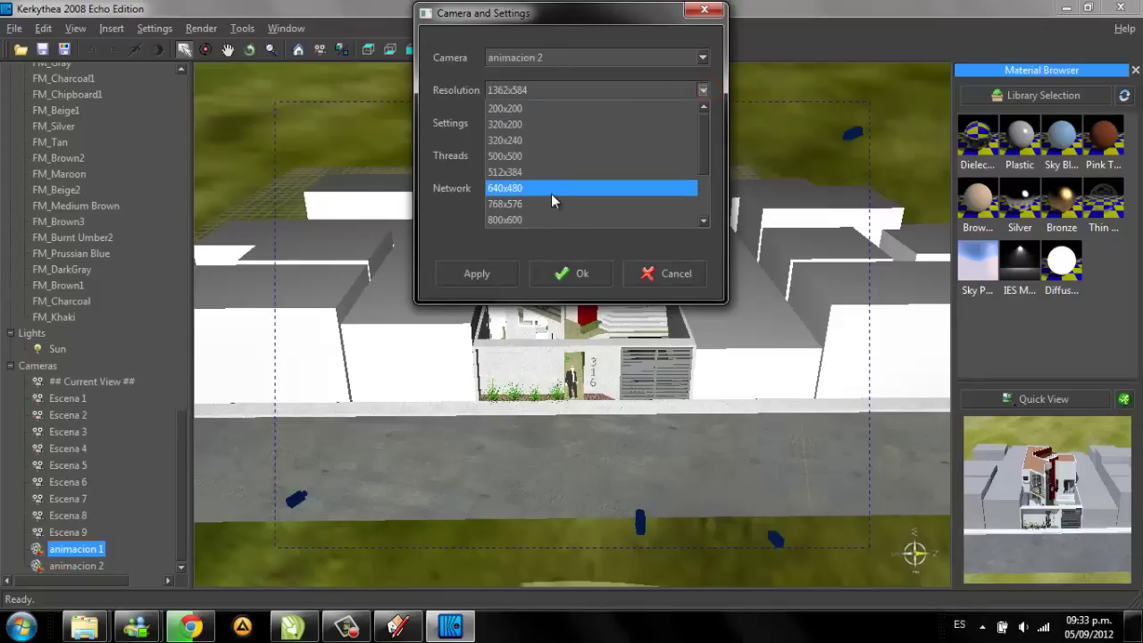
scroll(707, 128, "down", 1)
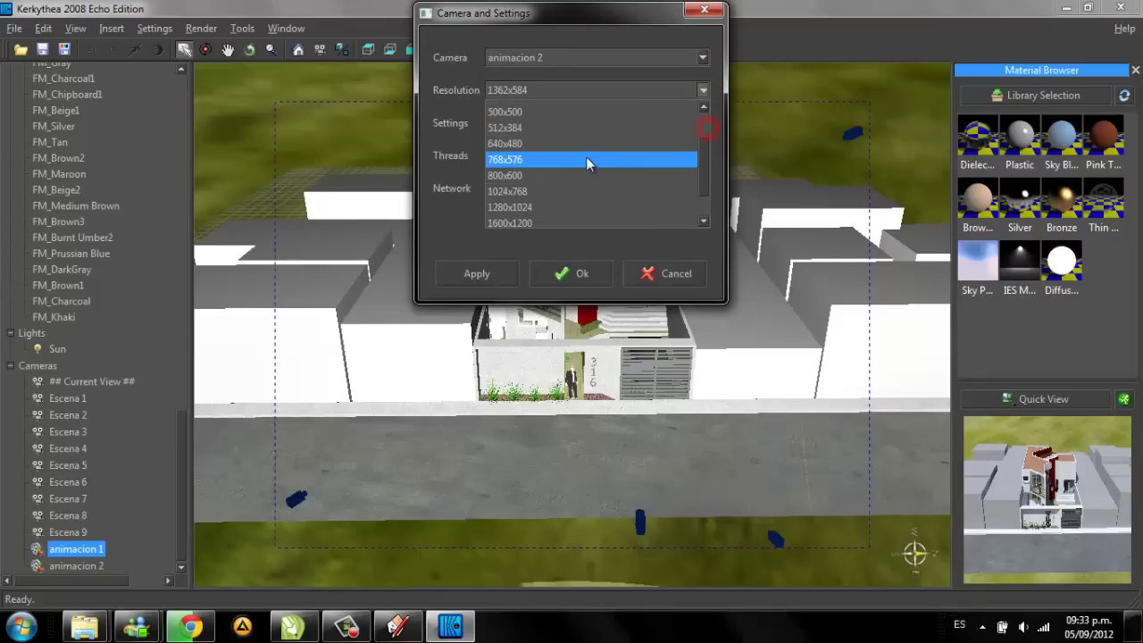
left_click(523, 191)
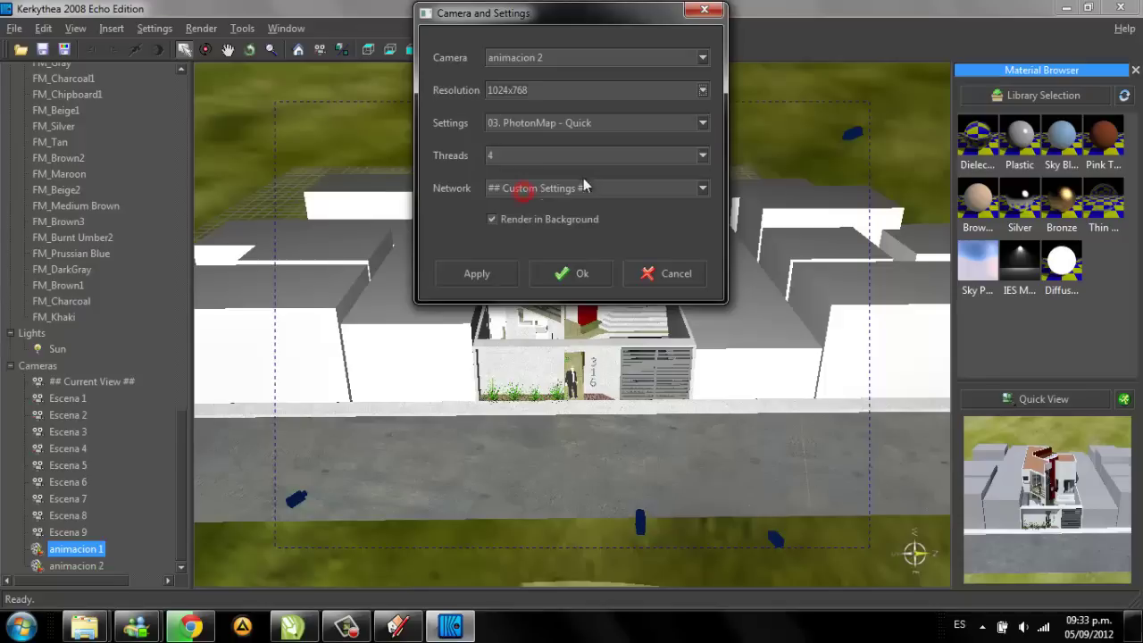
left_click(703, 91)
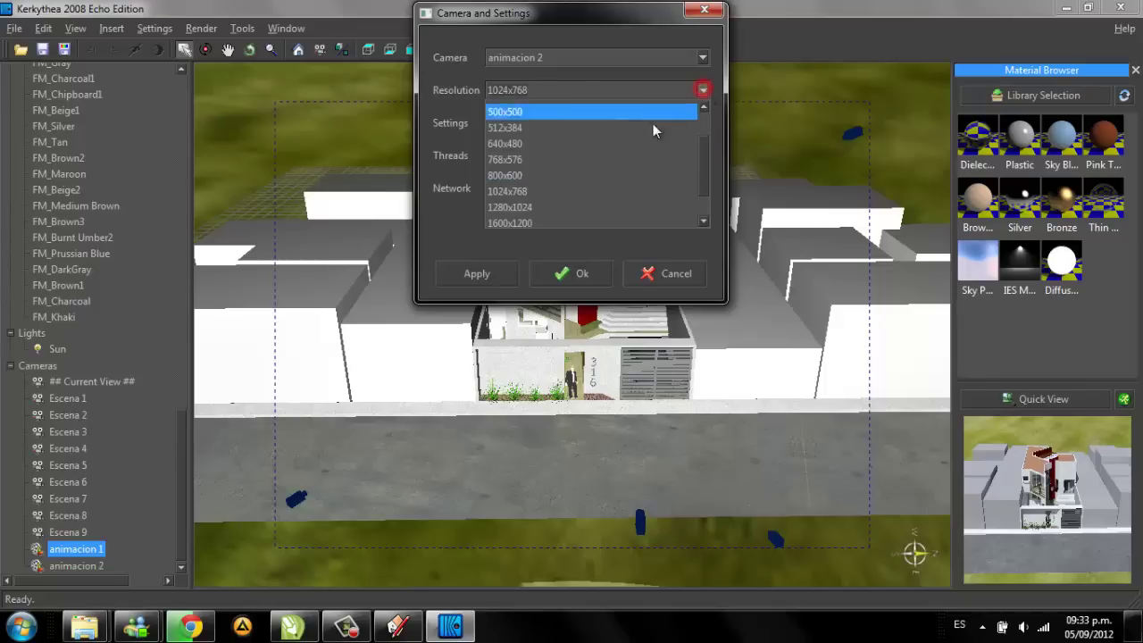
left_click(542, 170)
left_click(703, 124)
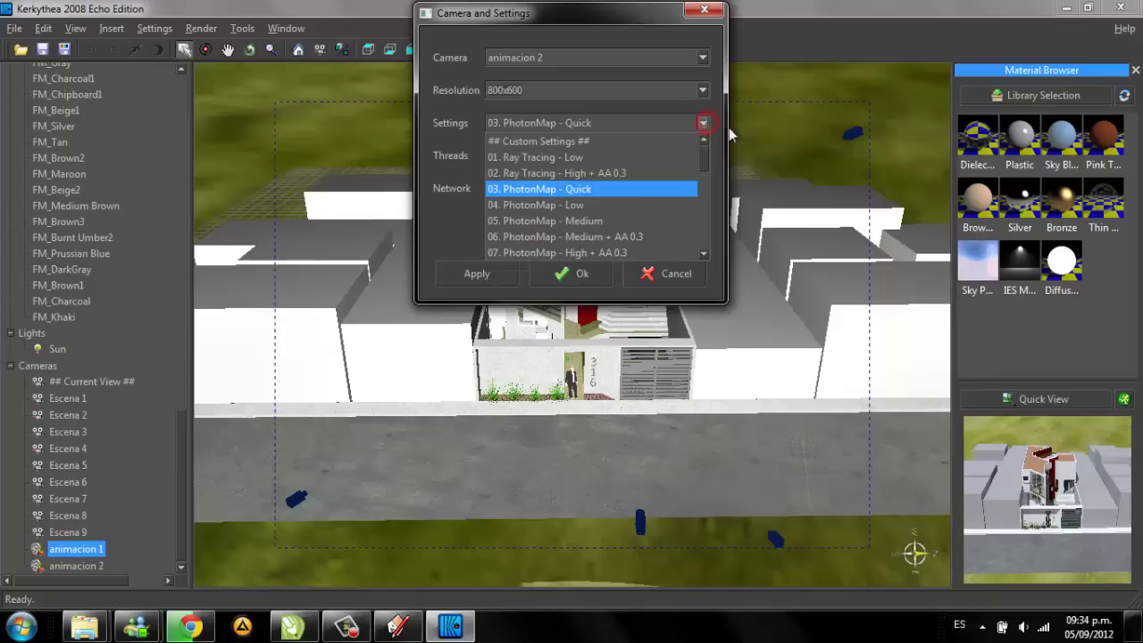
left_click(602, 207)
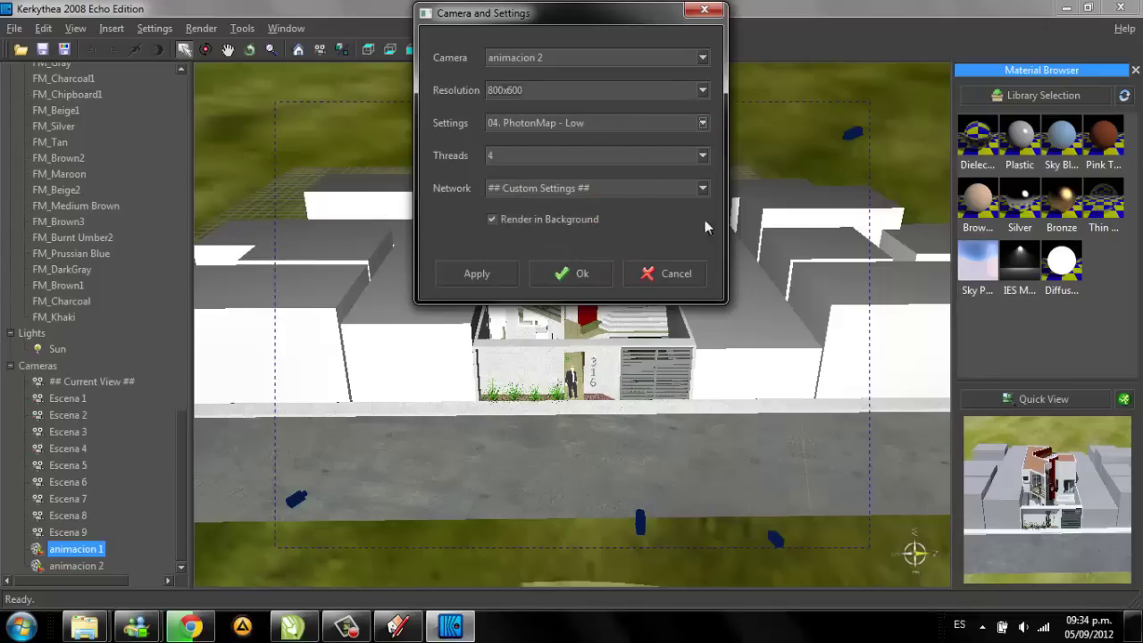
left_click_drag(505, 13, 525, 104)
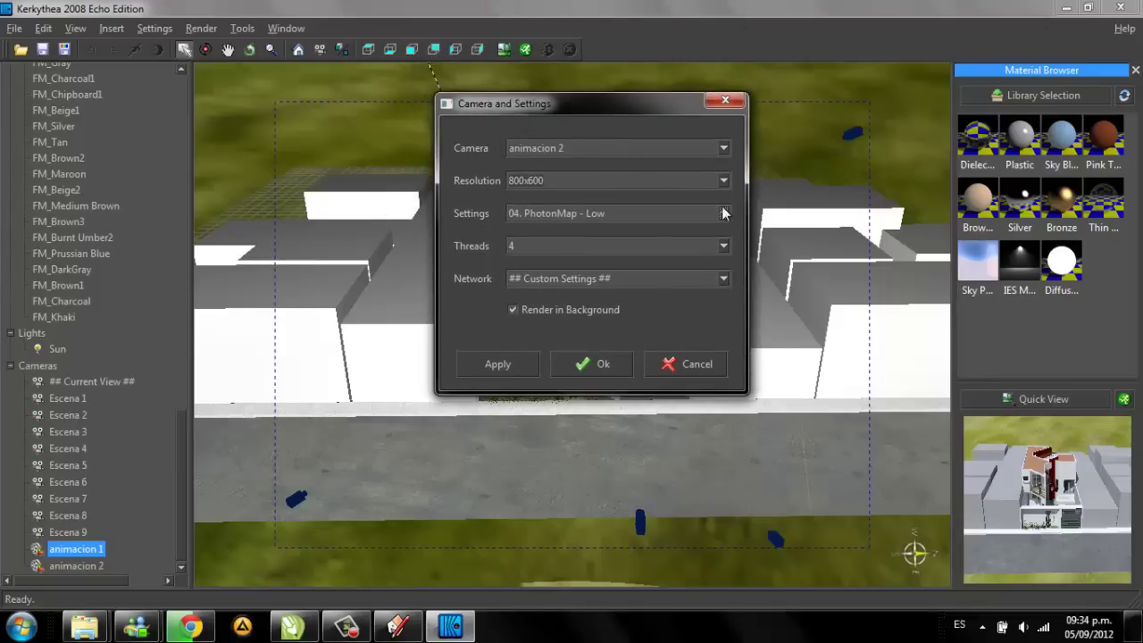
left_click(604, 366)
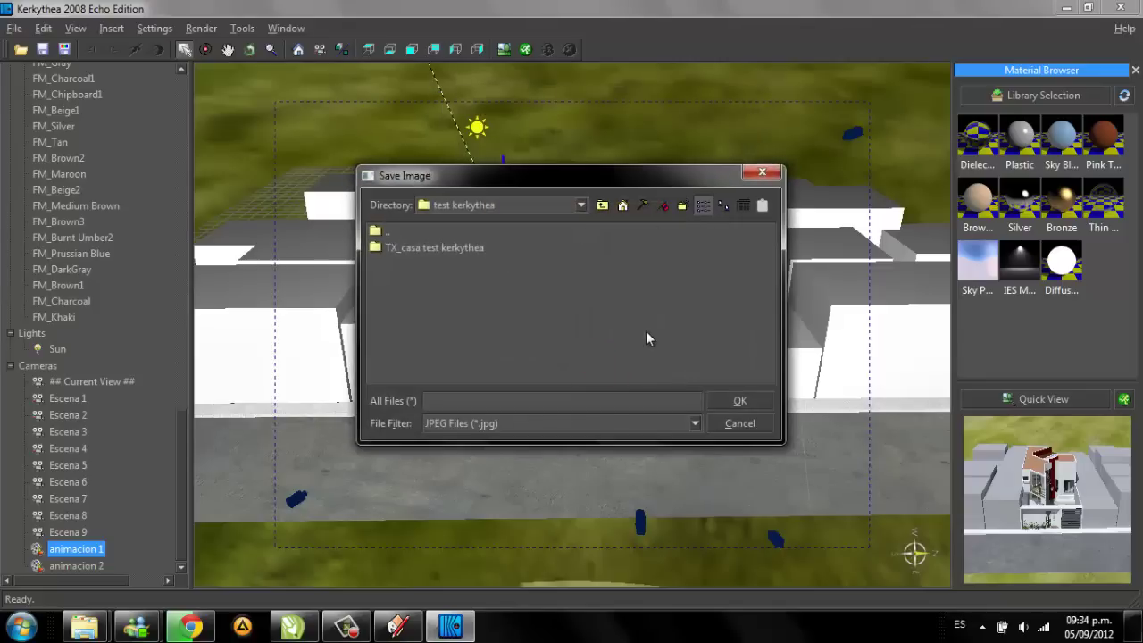
Step: Keep JPEG as the image type and create a new folder named 'frames'
left_click(557, 424)
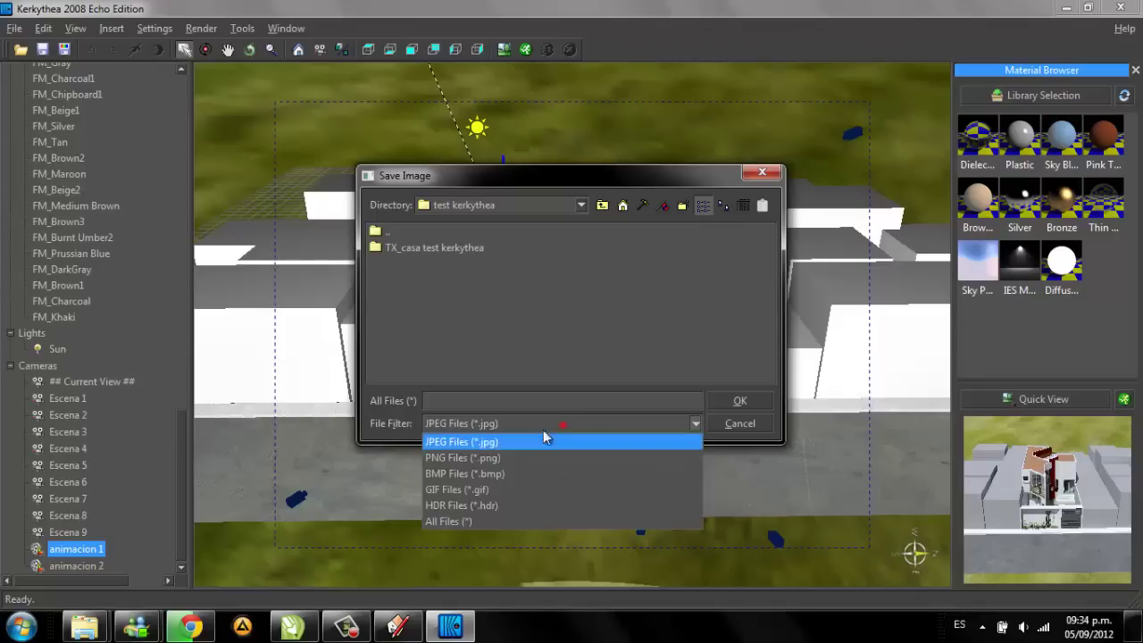
left_click(542, 437)
left_click(516, 423)
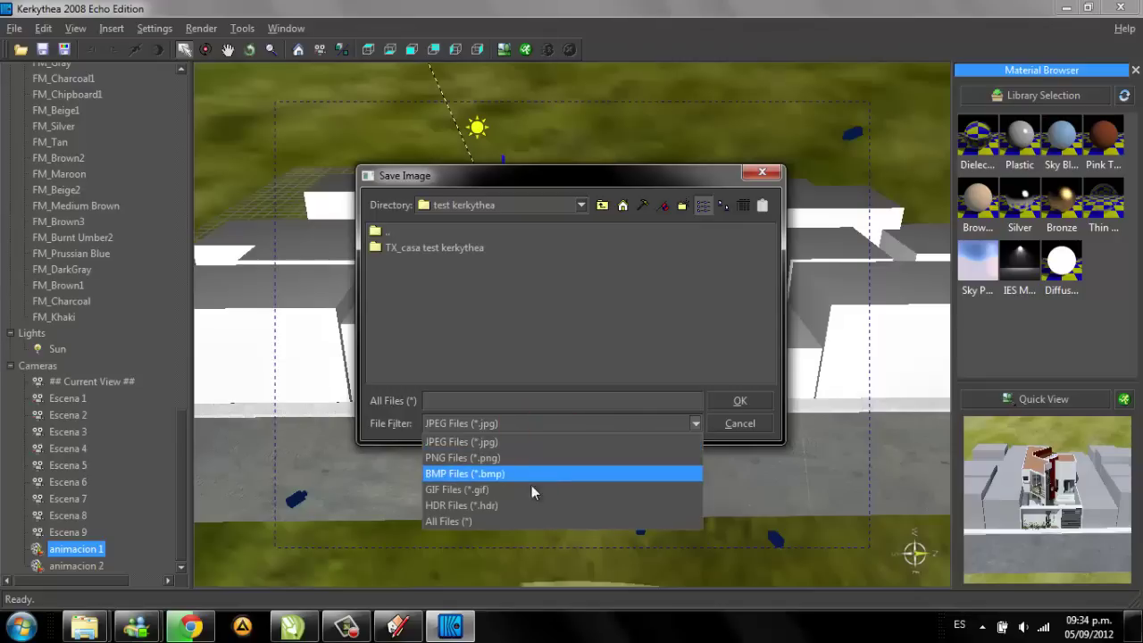
left_click(532, 401)
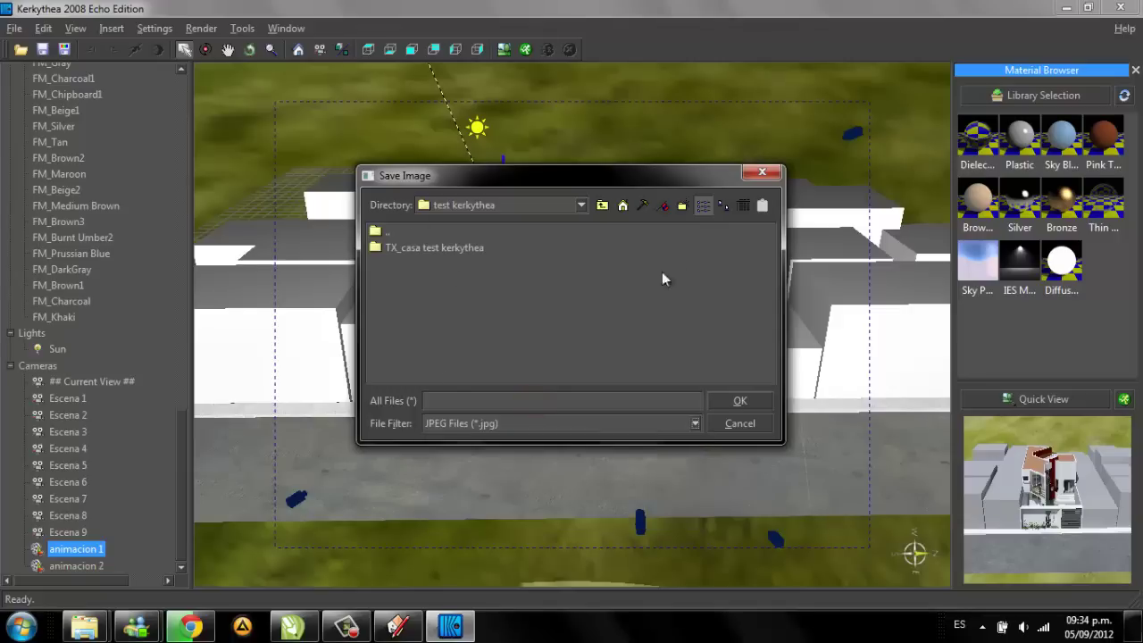
left_click(680, 205)
double_click(654, 225)
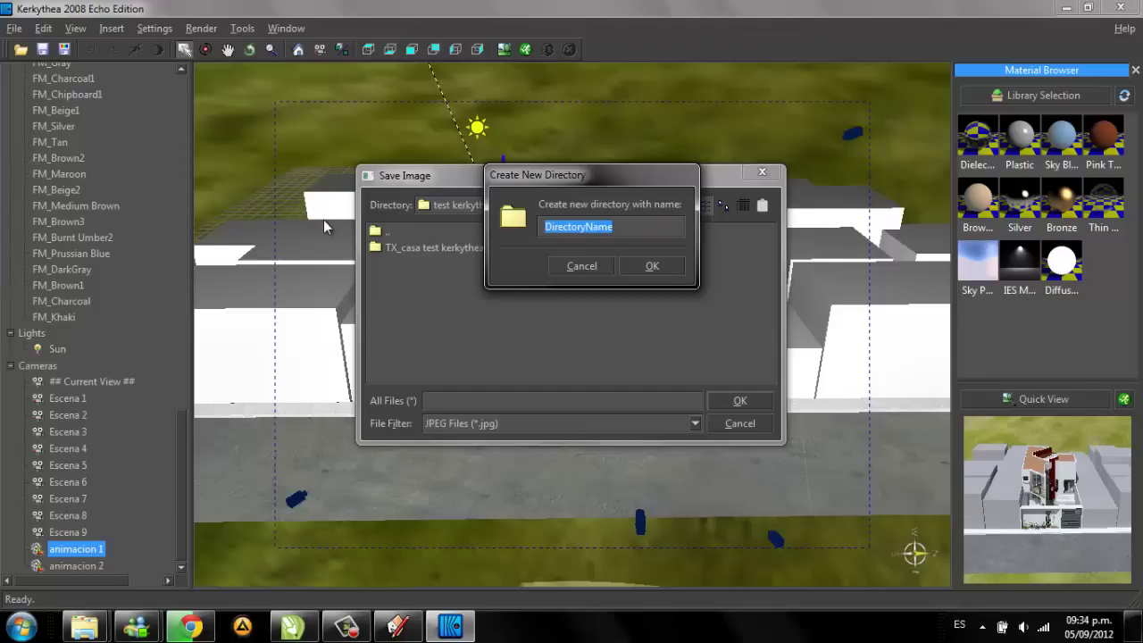
type("frames")
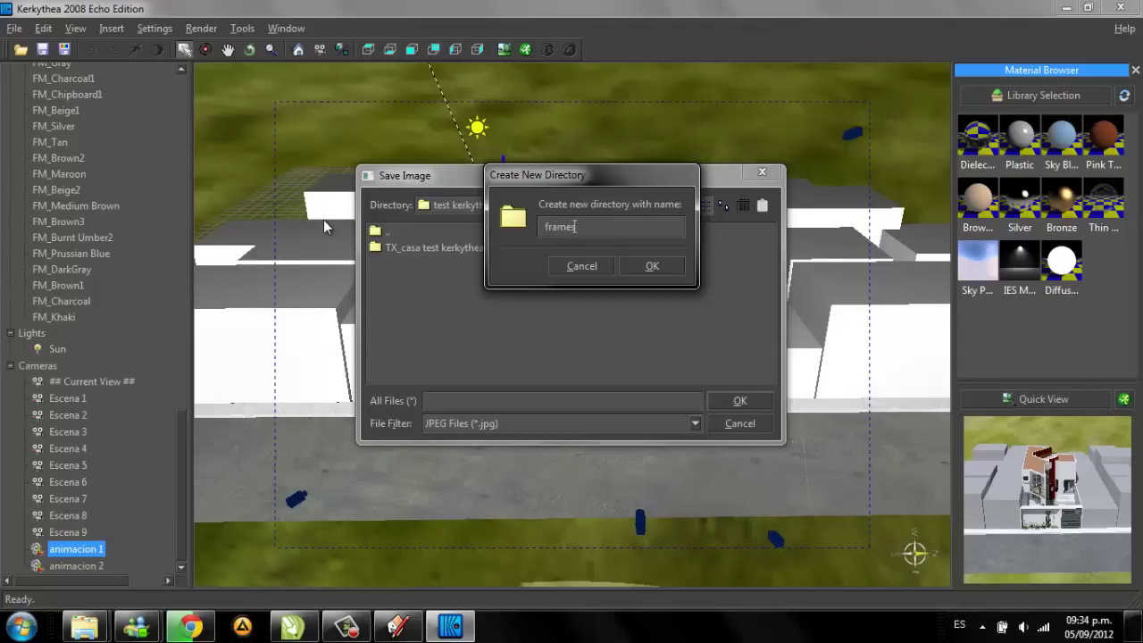
left_click(669, 265)
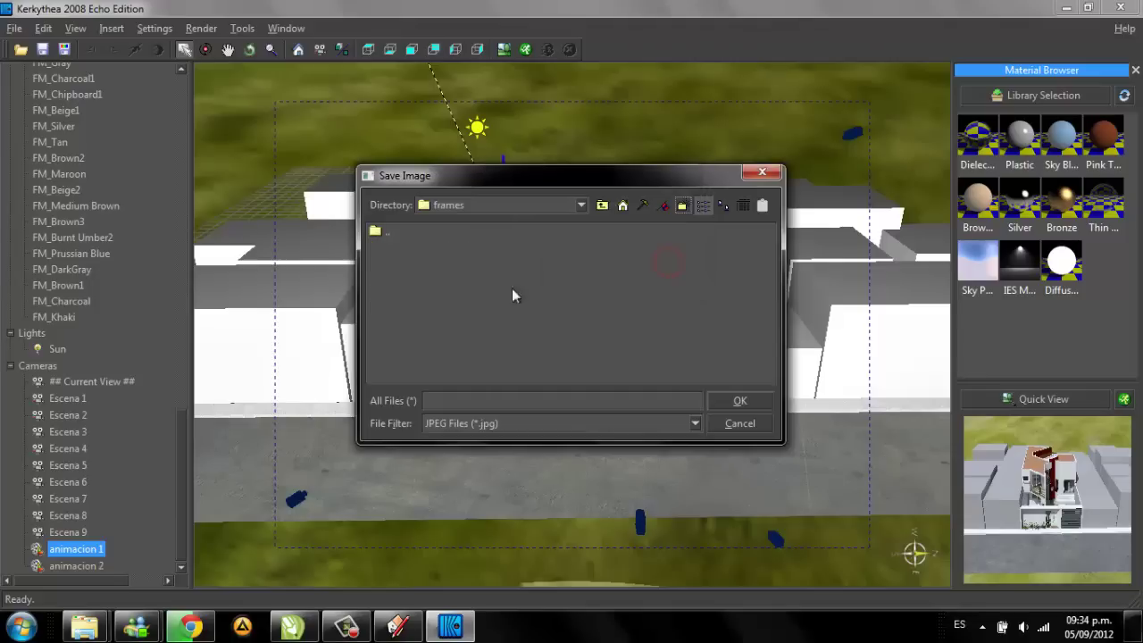
Step: Name the output file 'animacion casa kerkythea', leaving the format on JPEG
left_click(587, 401)
type("animacion ca")
type("sa kerky")
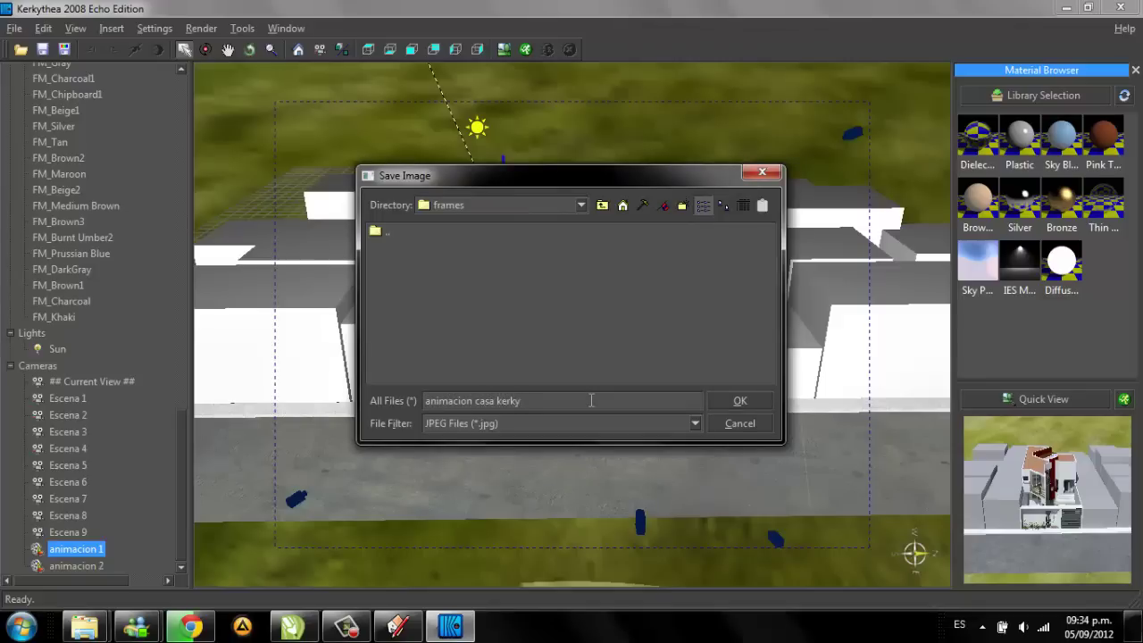
type("thea")
left_click(699, 423)
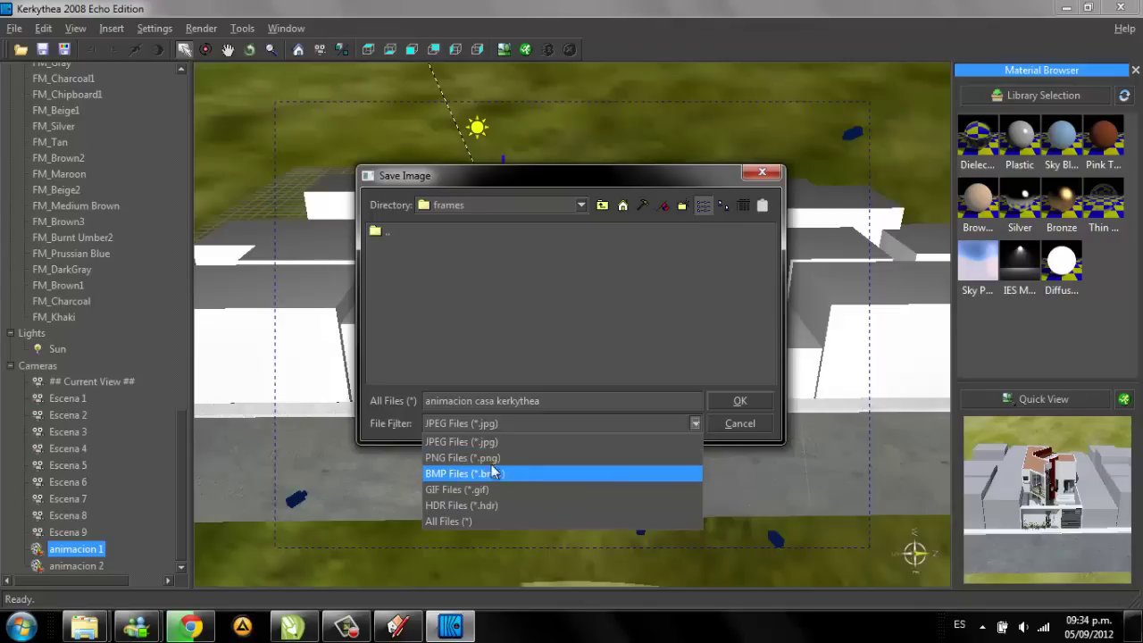
left_click(582, 314)
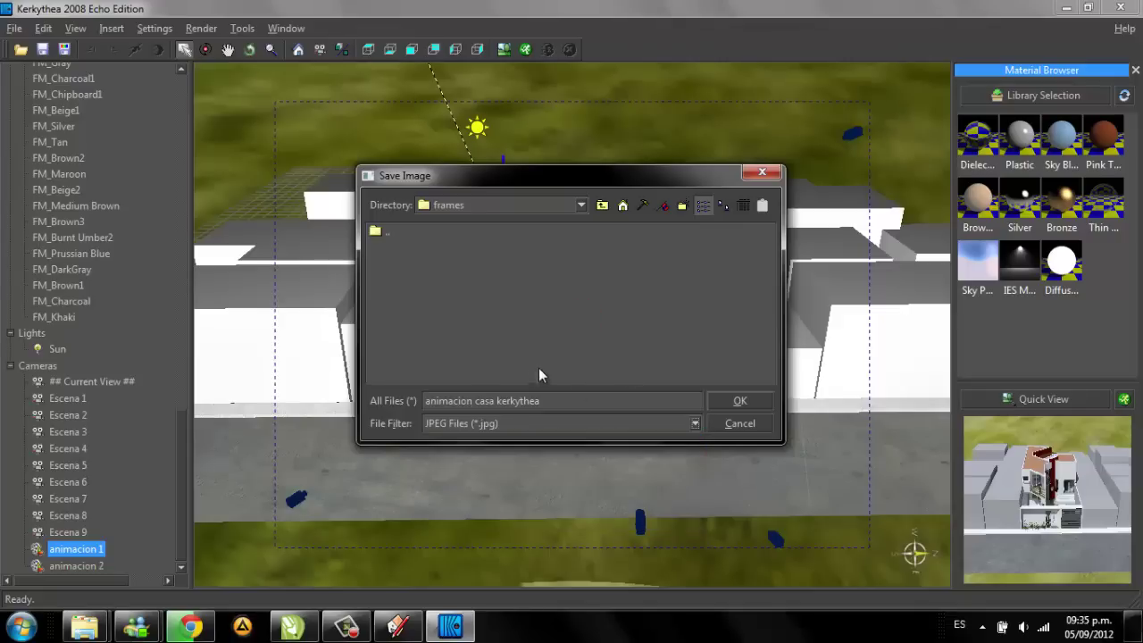
left_click(589, 401)
Step: Confirm the save settings to begin rendering all 376 animation frames into the frames folder
left_click(724, 401)
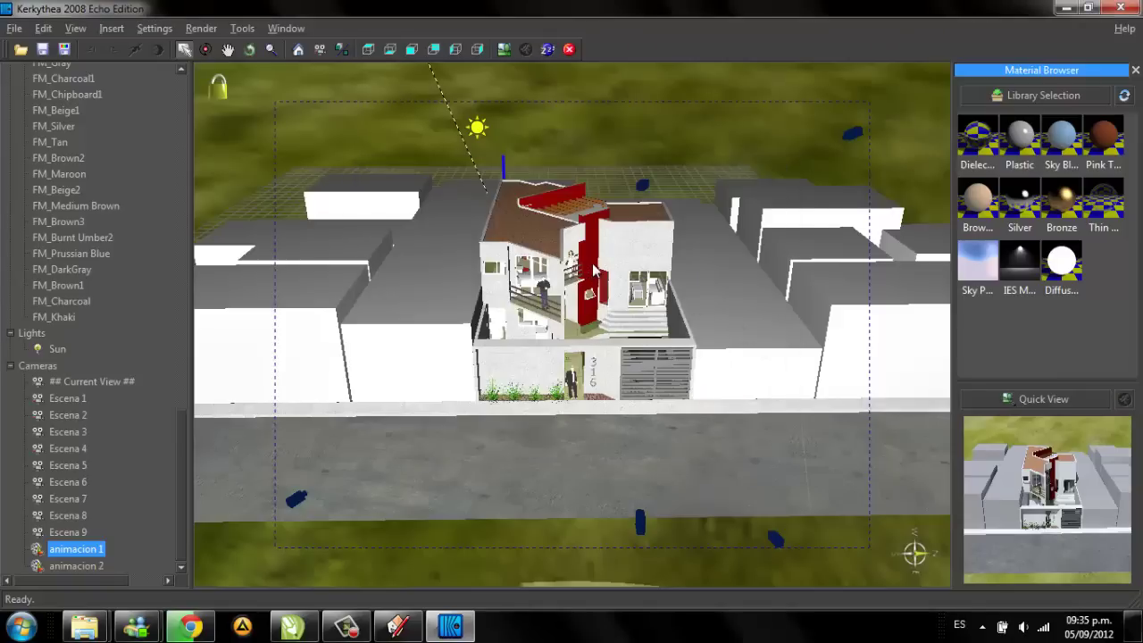
left_click(354, 632)
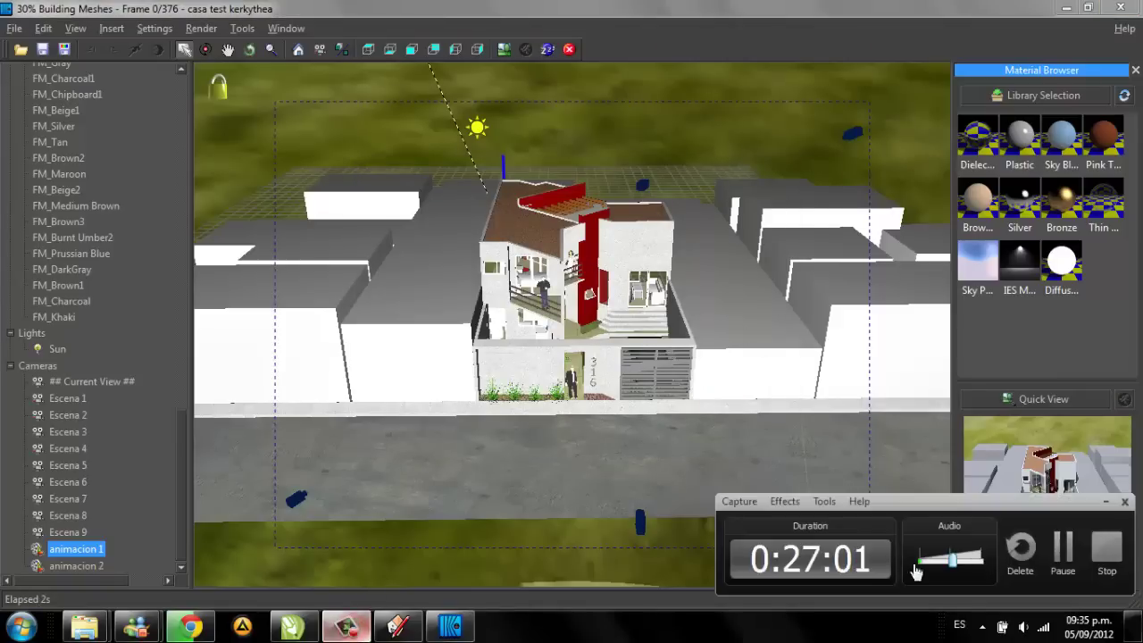
left_click(1099, 501)
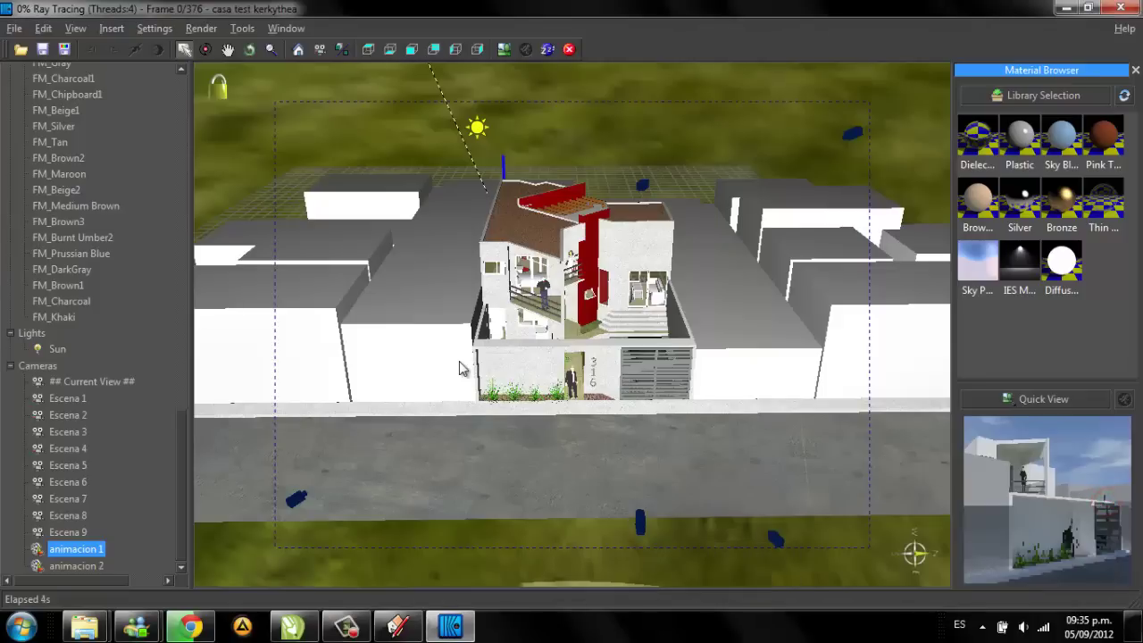
left_click(348, 628)
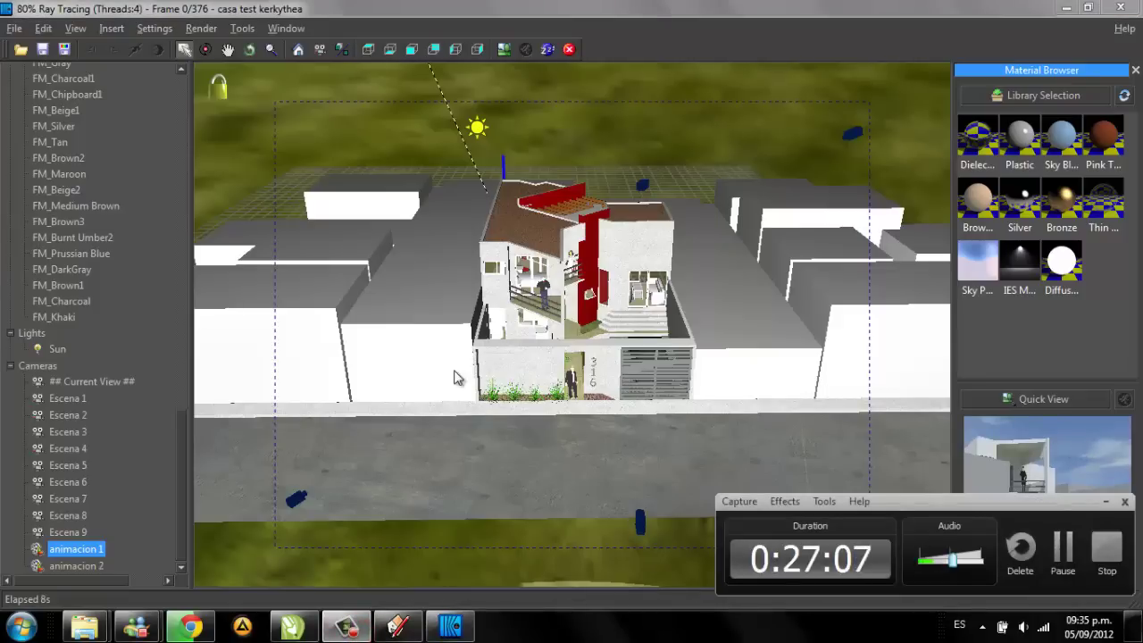